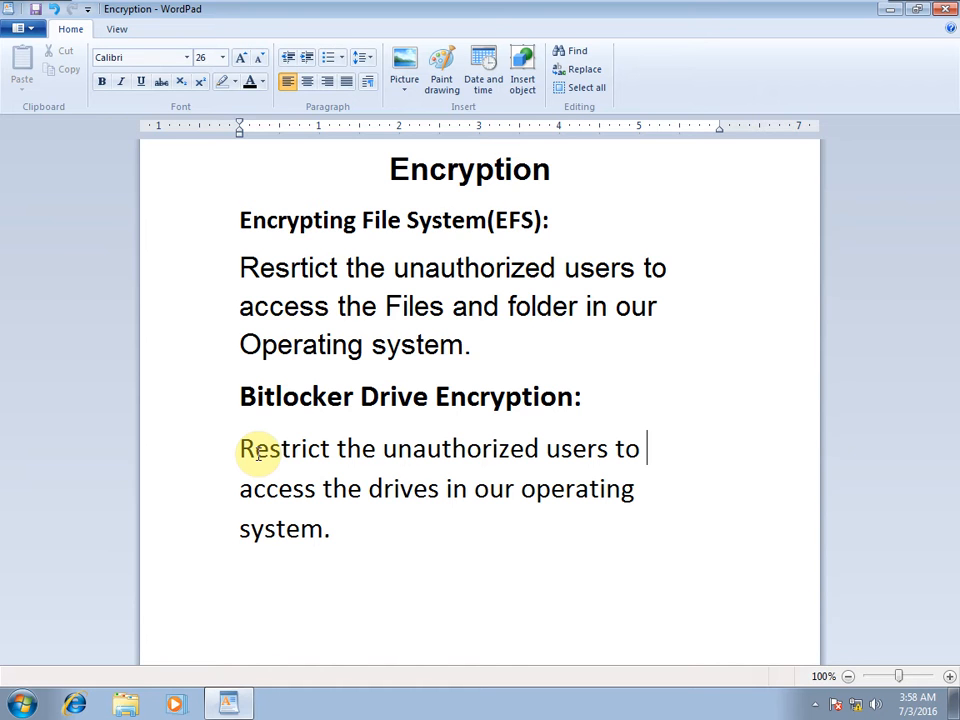
Open the Run dialog on top of the WordPad Encryption notes.
key(super+r)
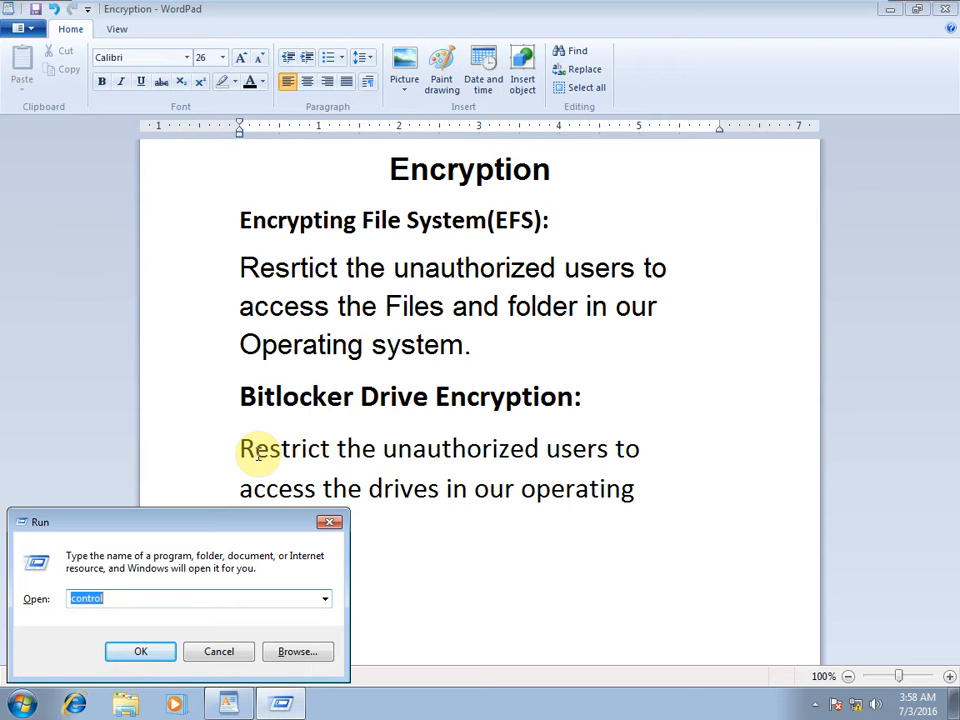
Run diskmgmt.msc to launch the Disk Management console.
text(diskmgmt.msc)
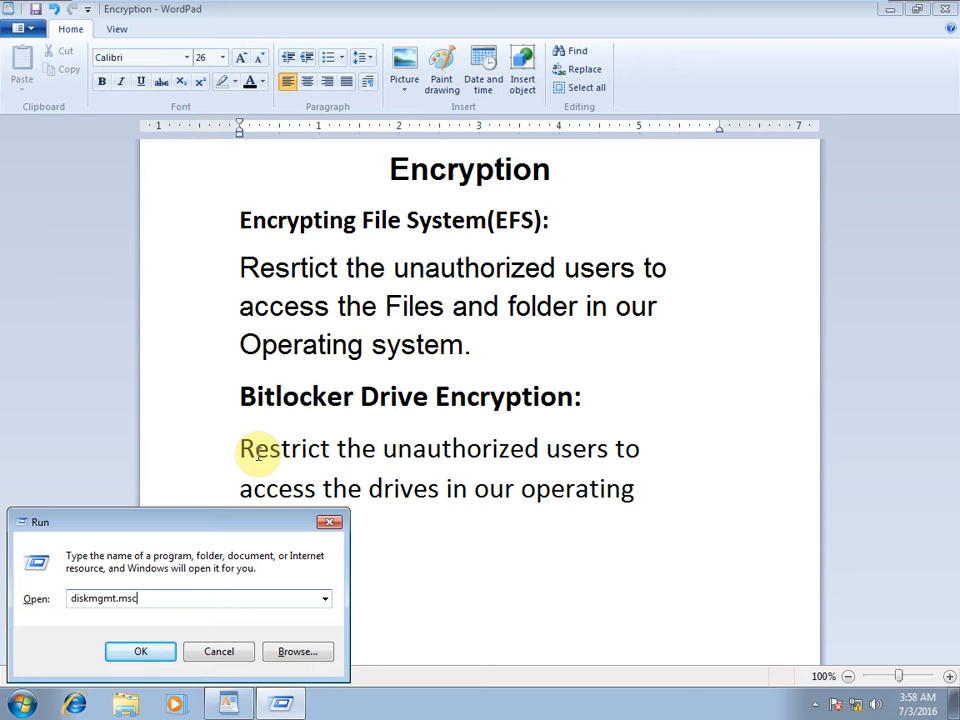
key(Return)
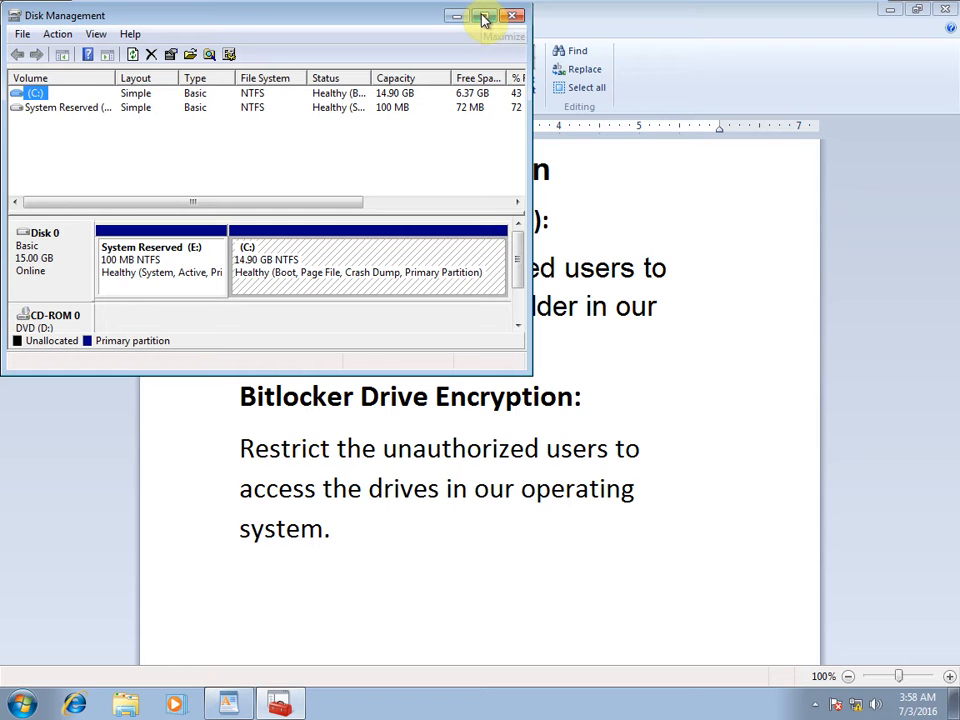
Maximize Disk Management and shrink drive C: by 5120 MB to 9.90 GB.
click(485, 18)
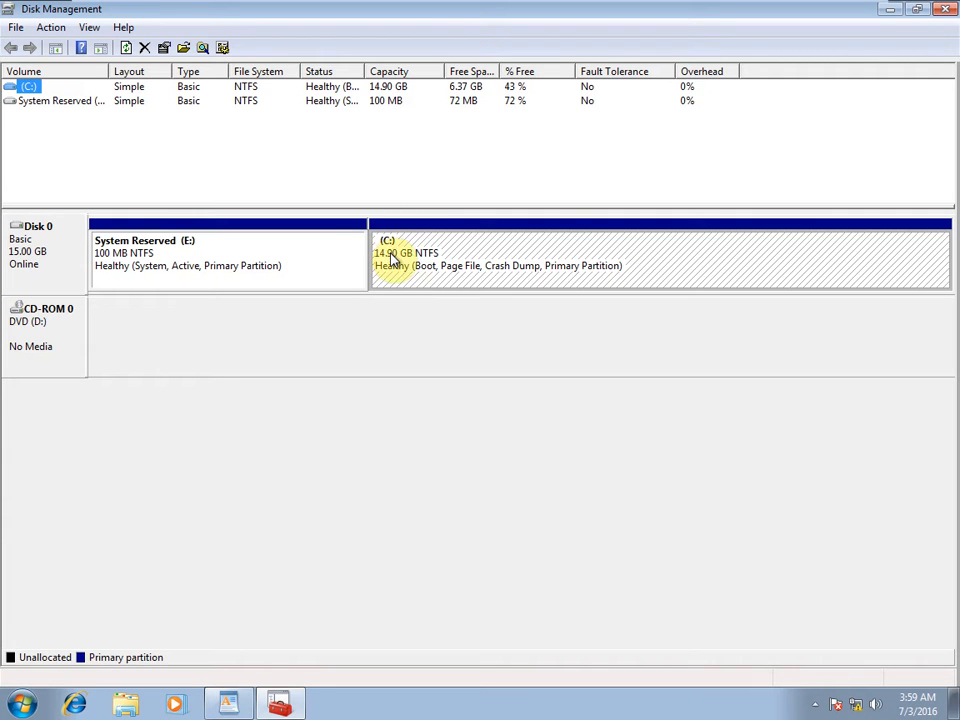
right_click(391, 255)
click(460, 388)
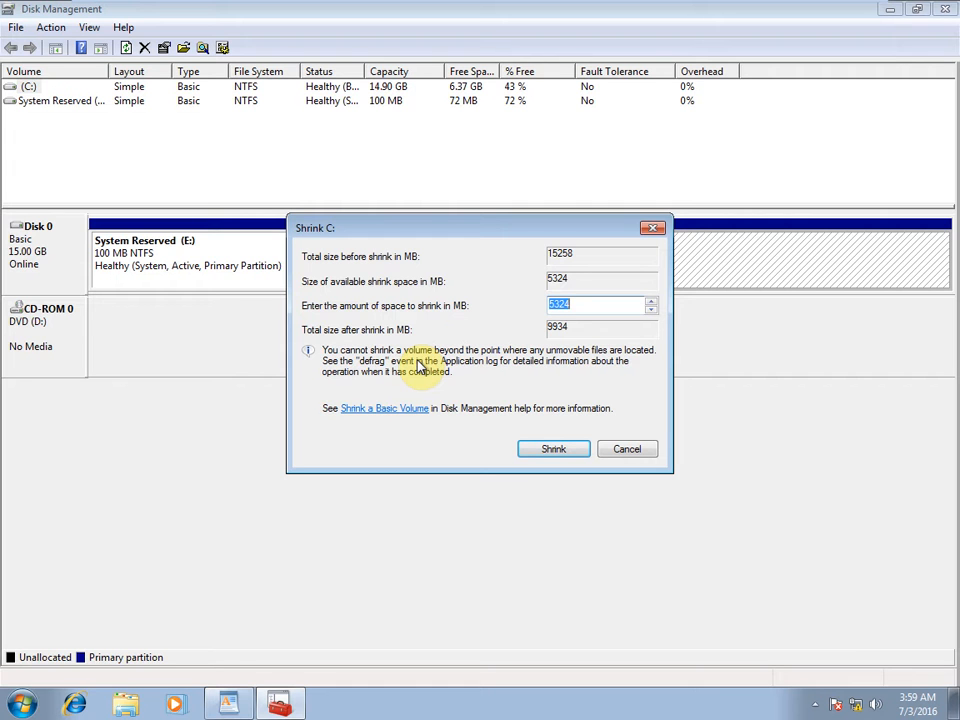
text(5120)
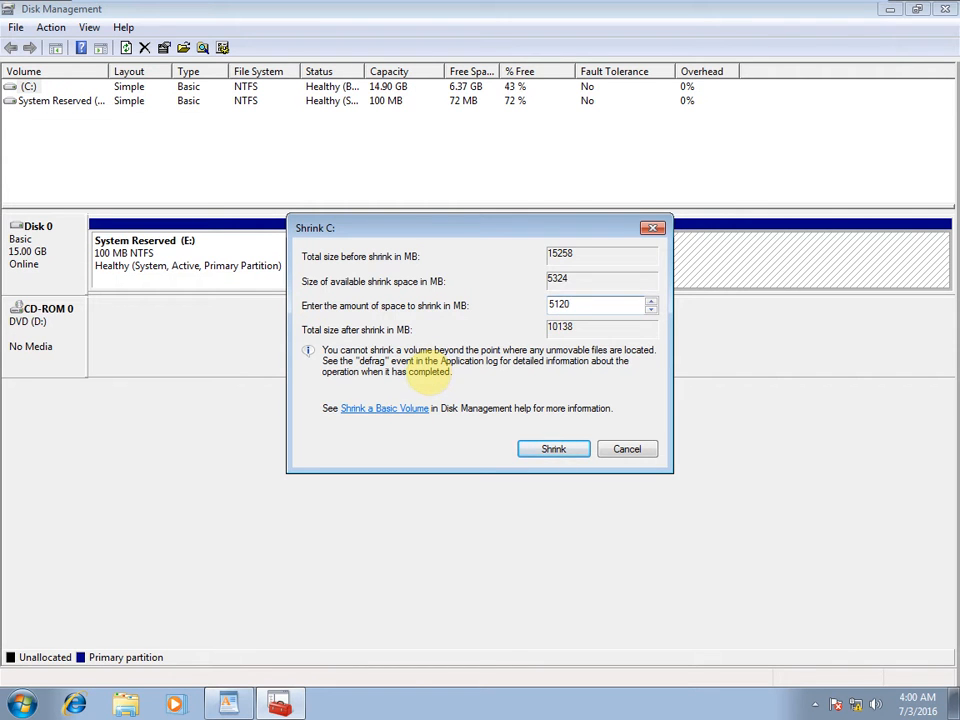
click(537, 451)
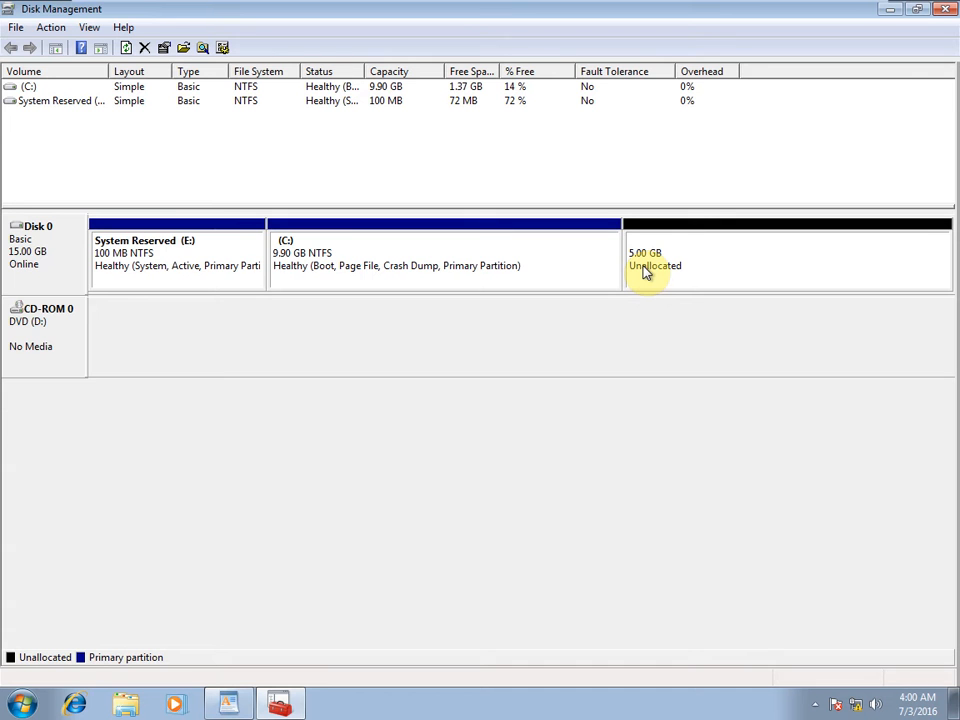
Create a full-size 5119 MB simple volume as NTFS drive F: named New Volume.
right_click(645, 268)
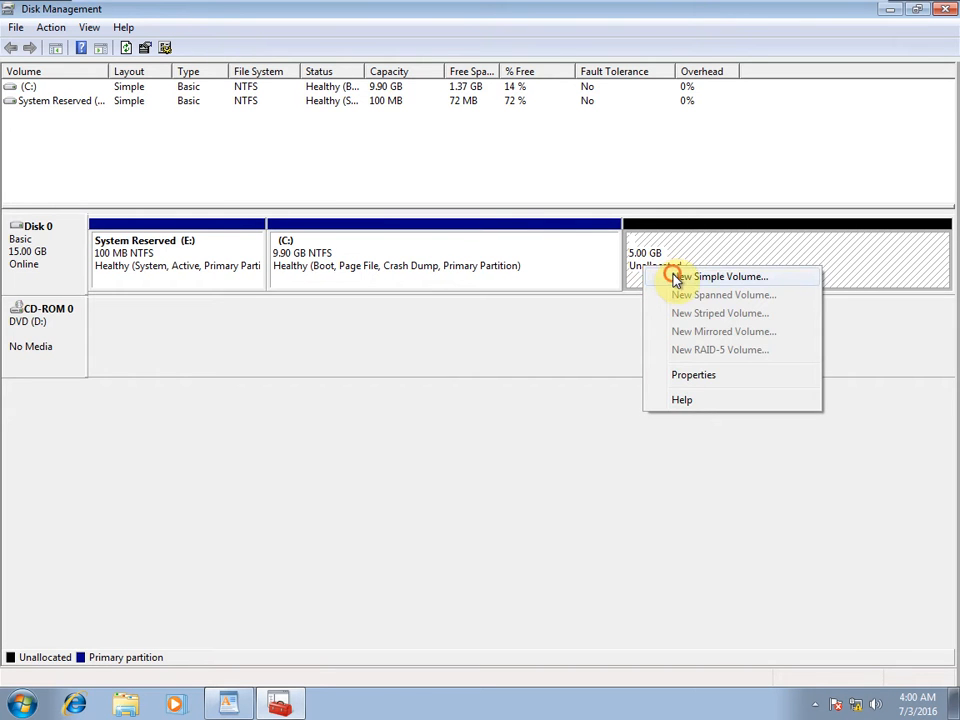
click(677, 278)
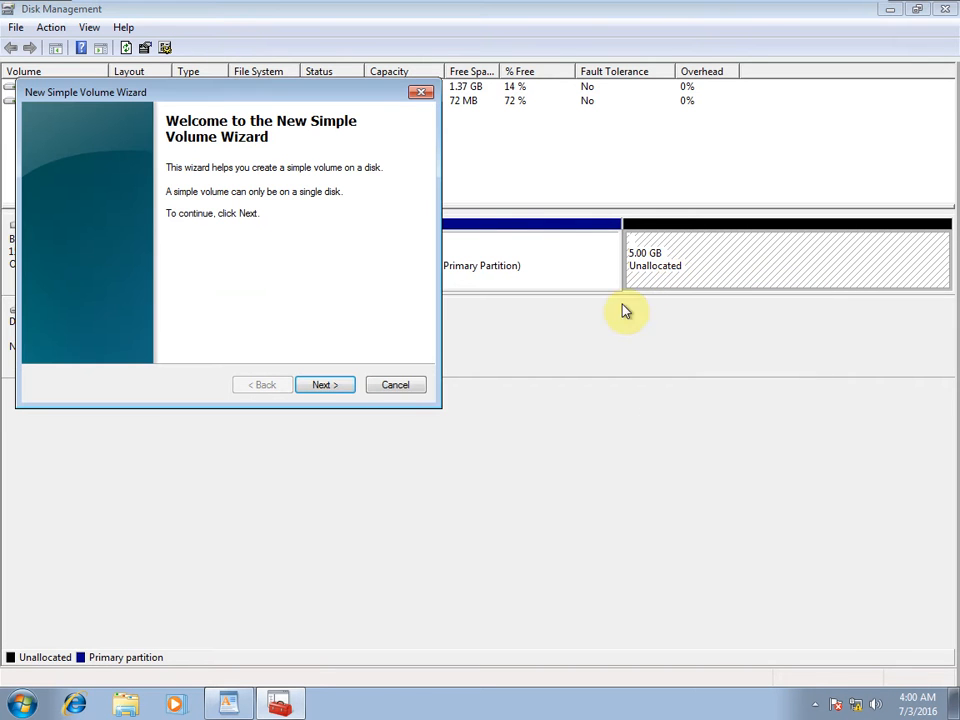
click(334, 388)
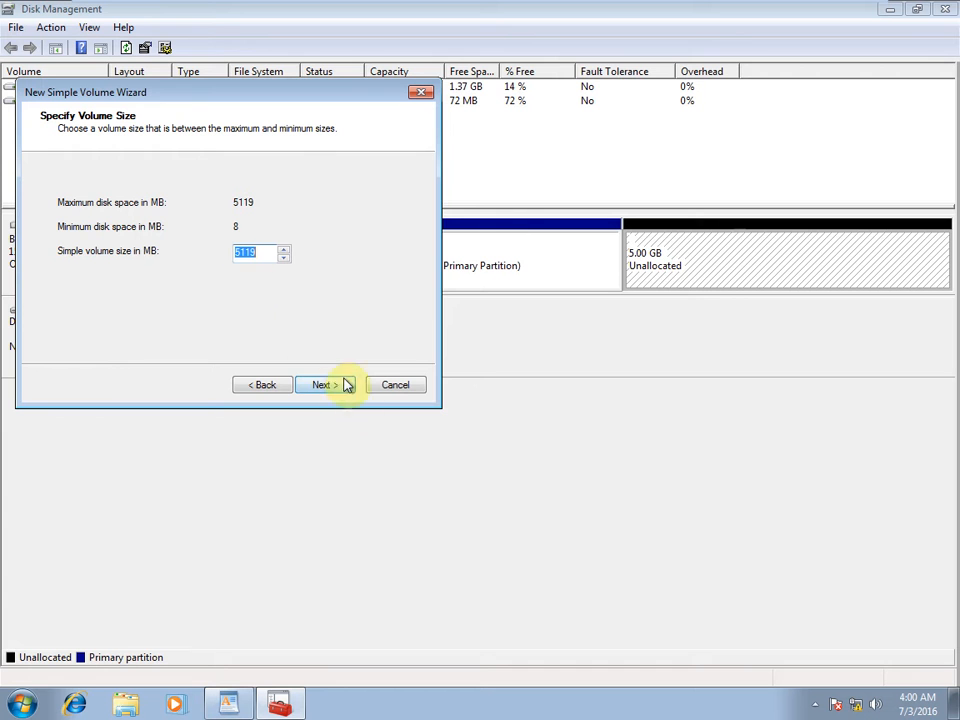
click(341, 387)
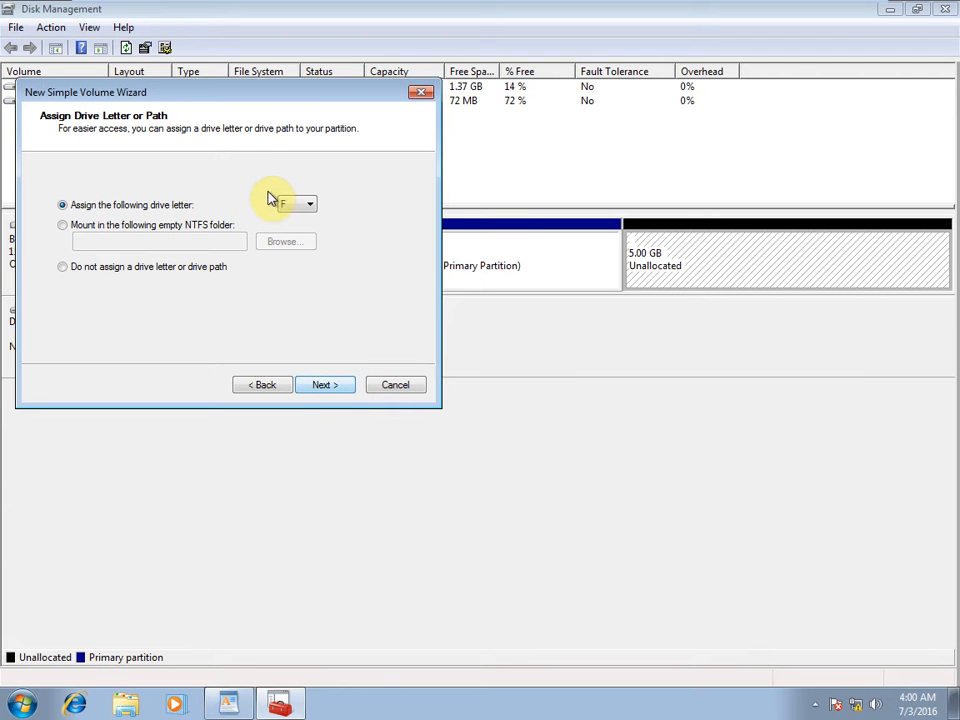
click(283, 92)
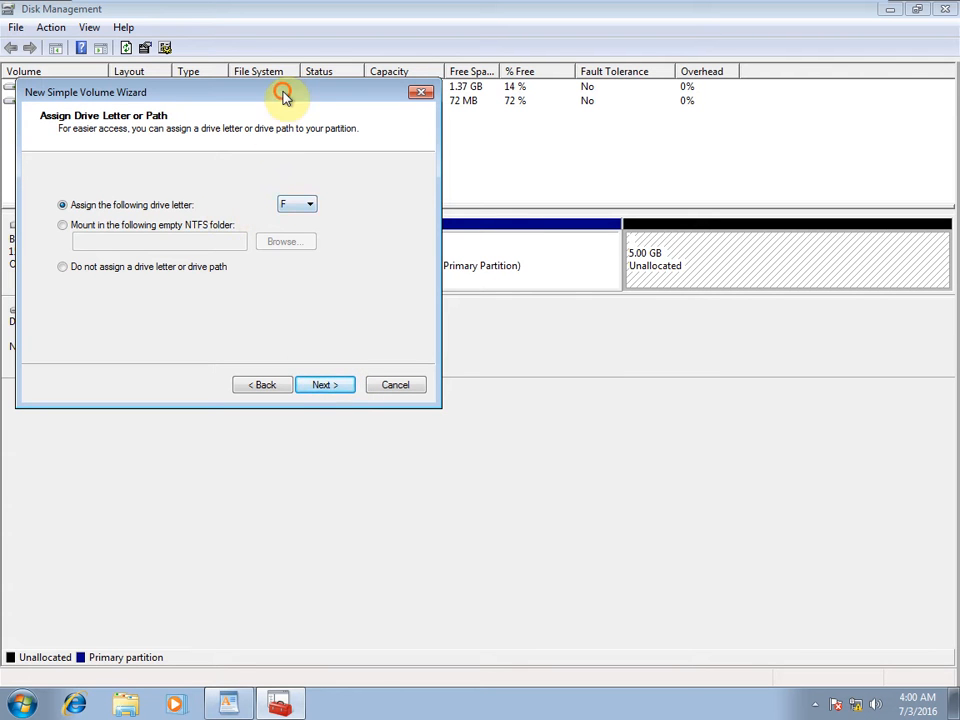
drag(283, 92, 507, 222)
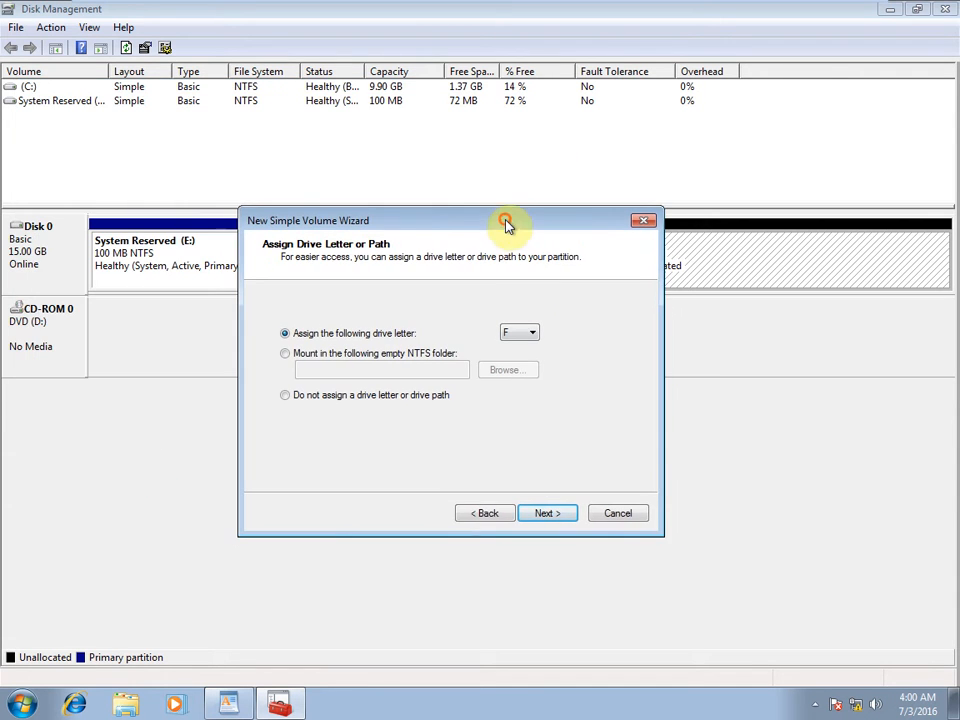
click(553, 519)
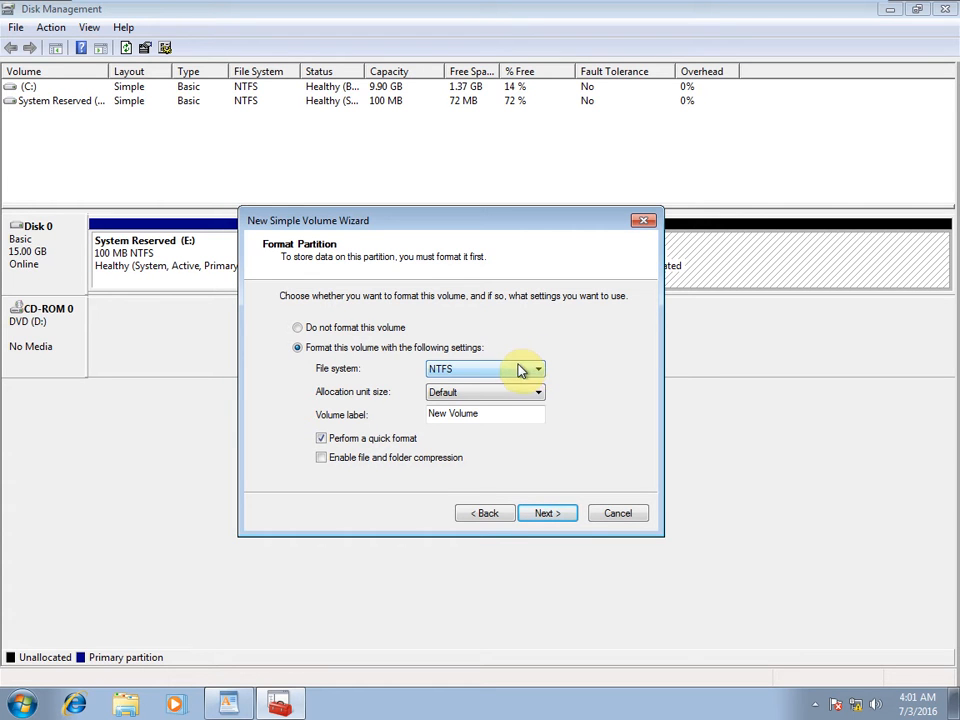
click(515, 369)
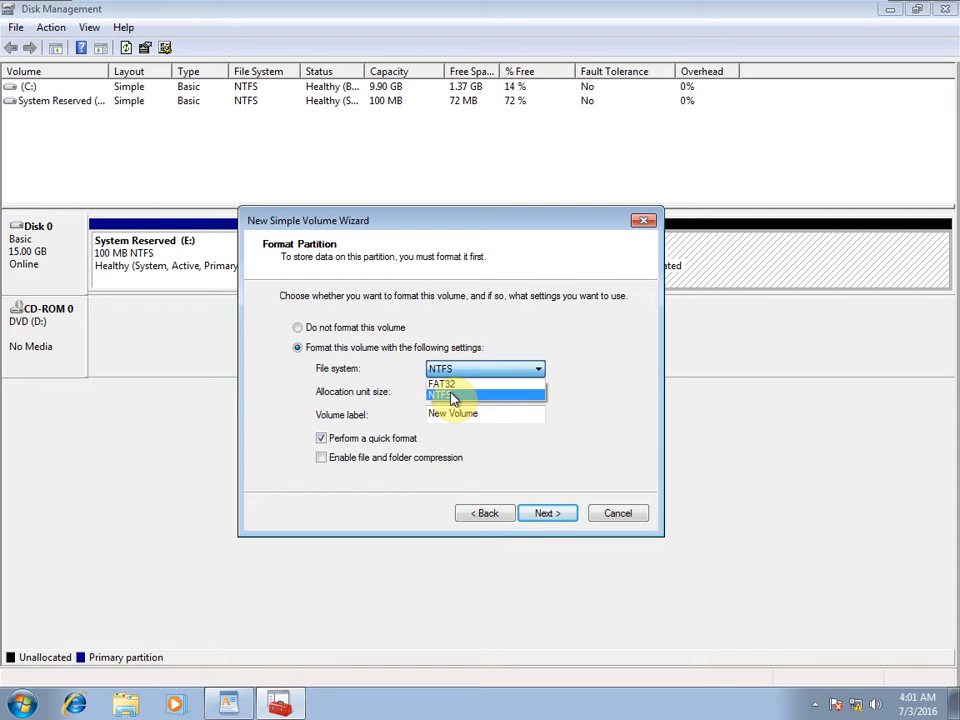
click(540, 516)
click(541, 515)
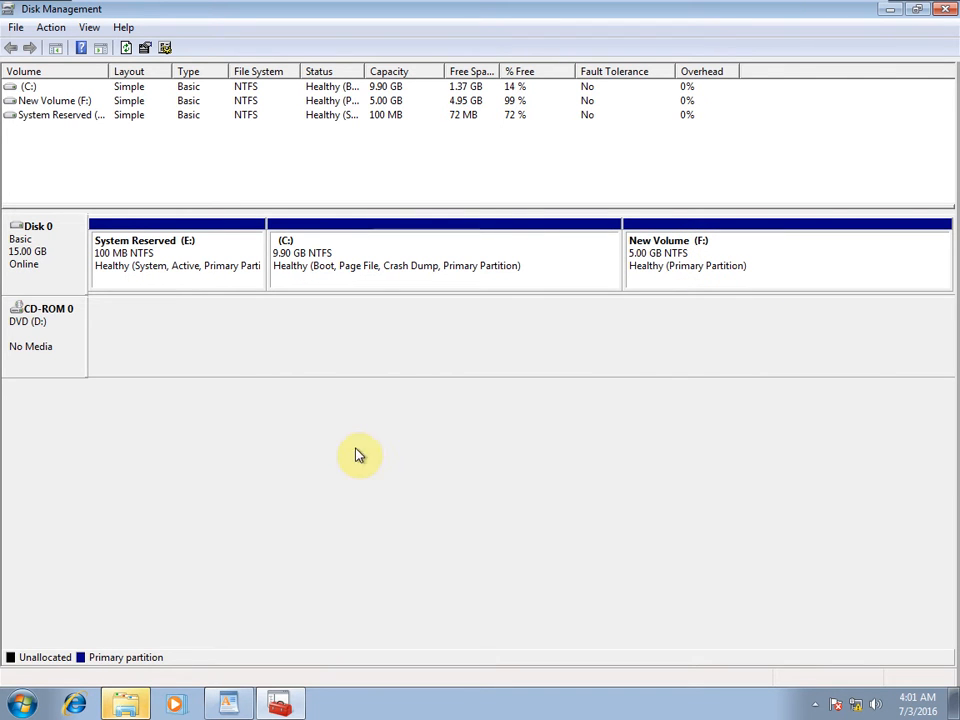
Open the empty New Volume (F:) drive in Explorer, then return to the WordPad notes.
click(22, 714)
click(660, 502)
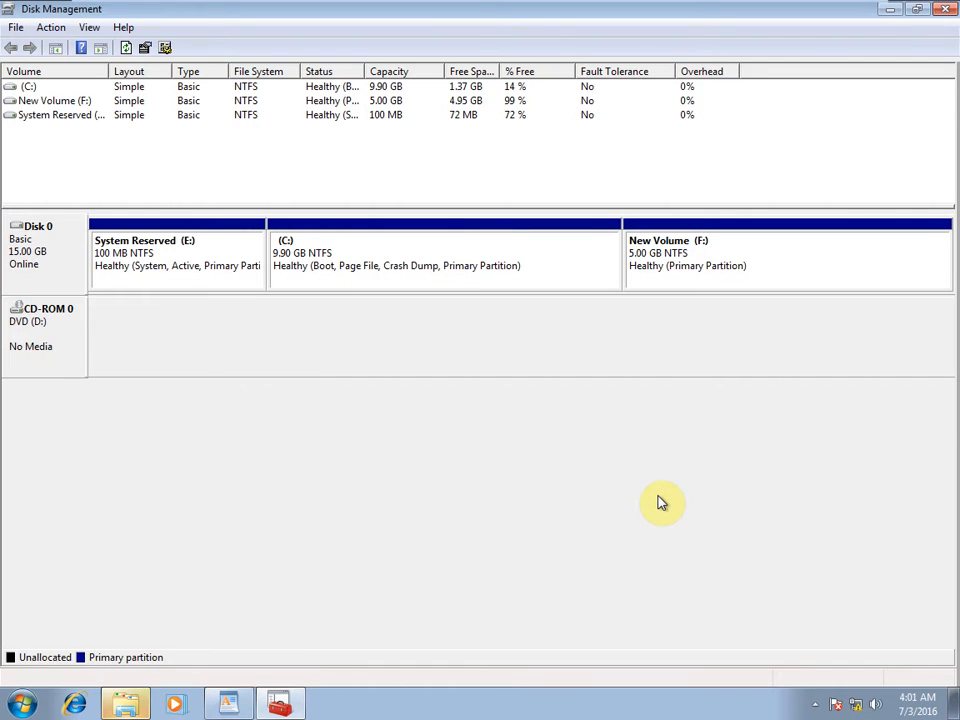
key(super+e)
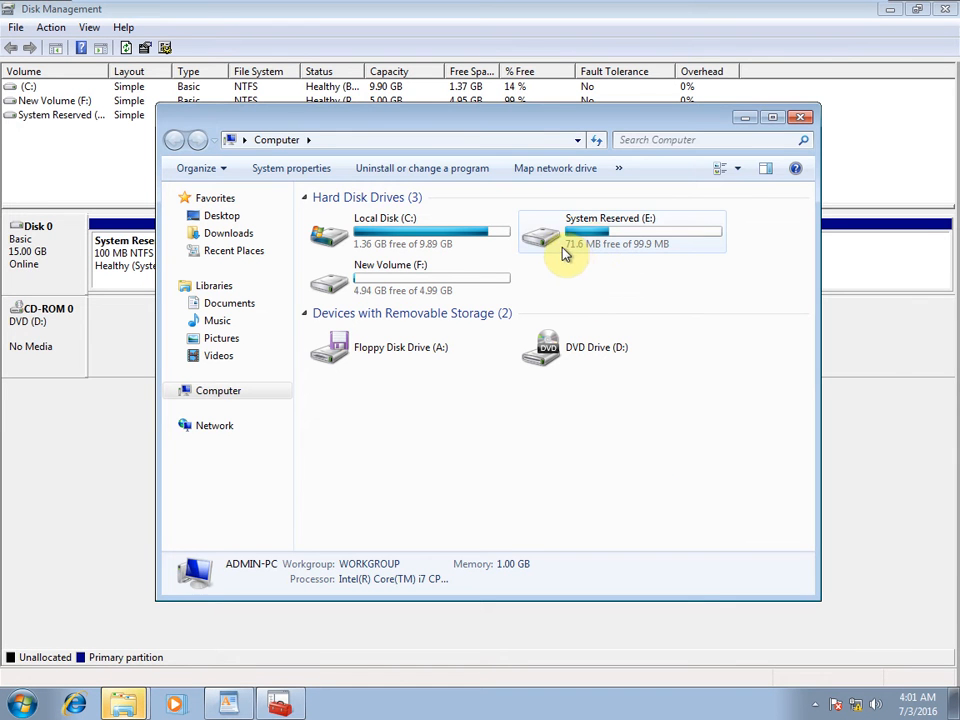
double_click(400, 286)
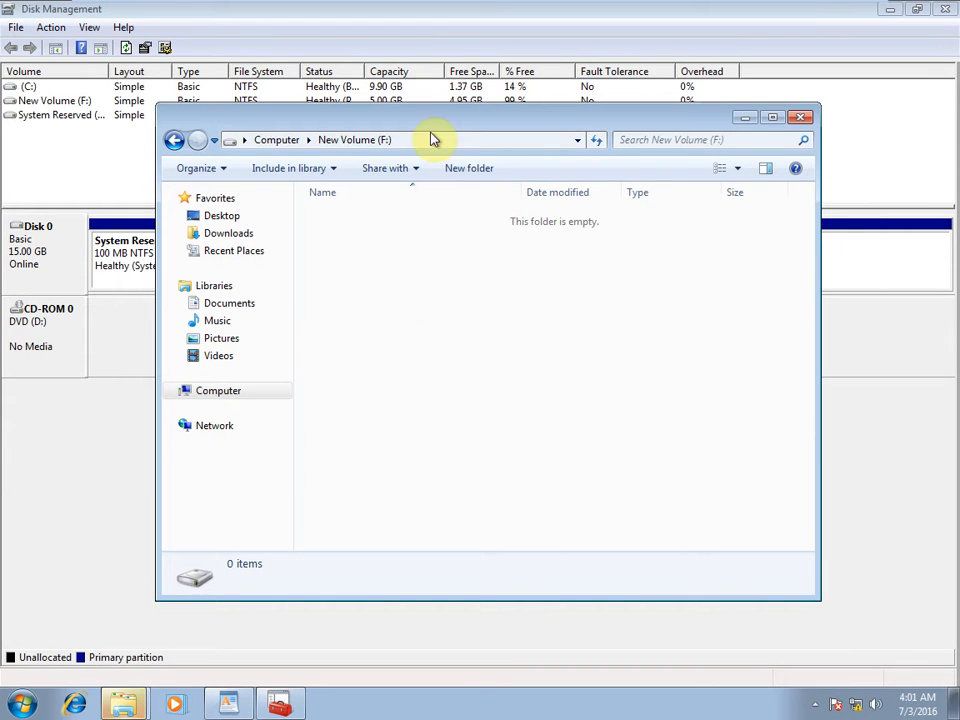
drag(435, 120, 425, 245)
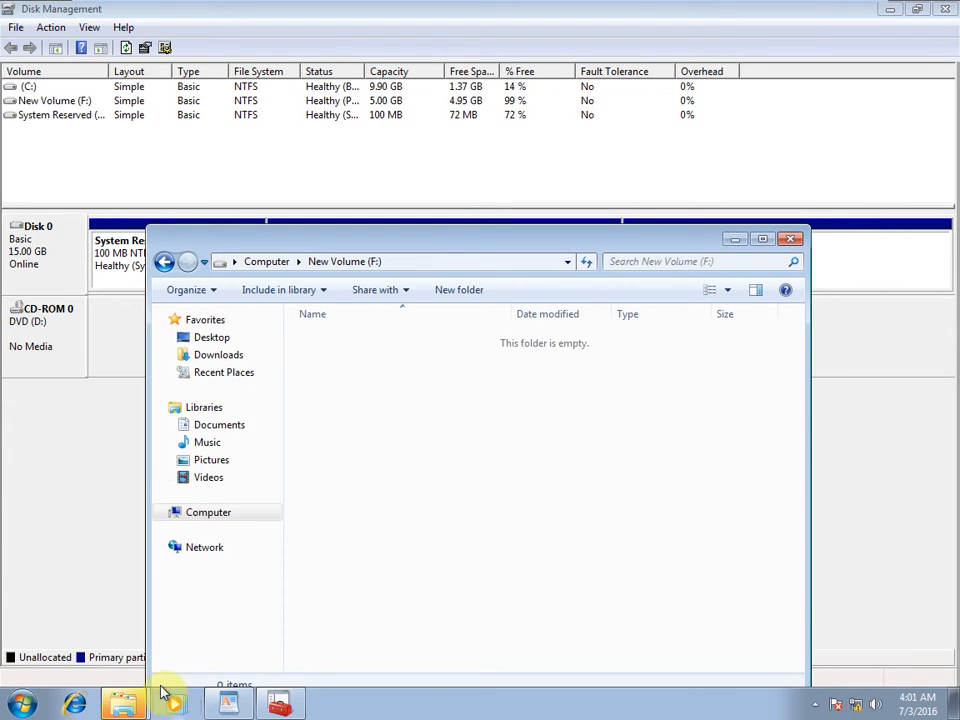
click(228, 704)
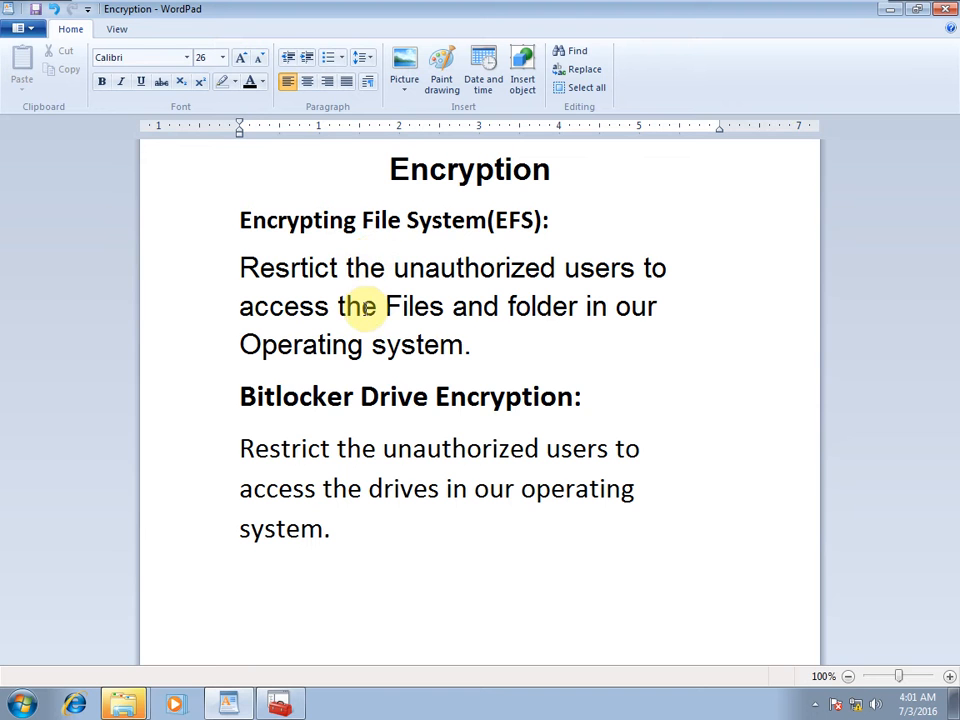
Bring back the New Volume (F:) window, add a folder named Data, then minimize it.
click(279, 704)
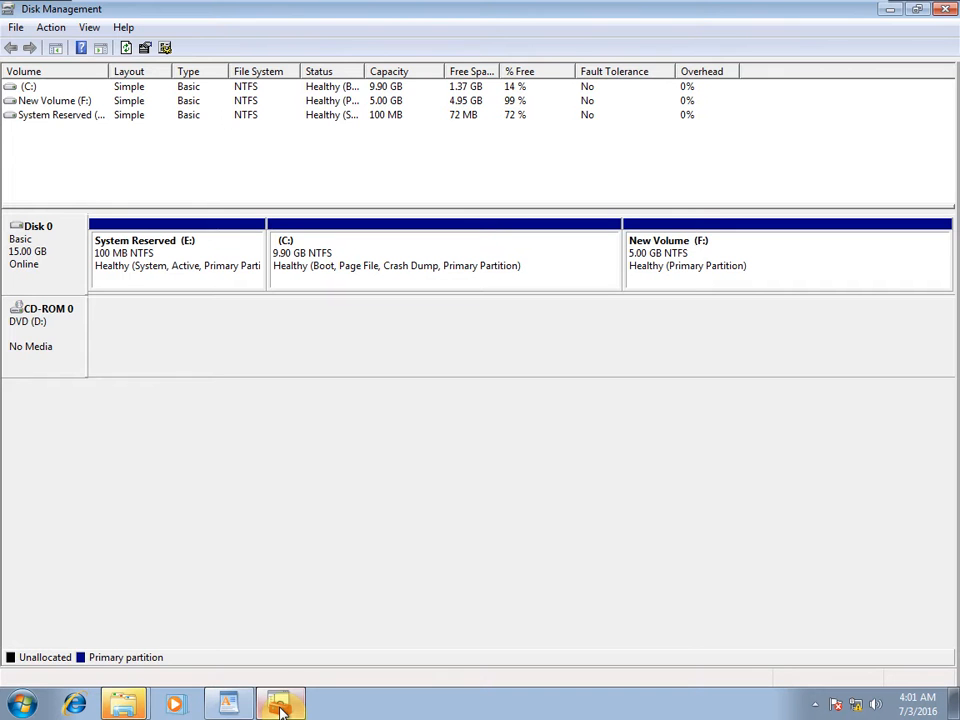
mouse_move(124, 703)
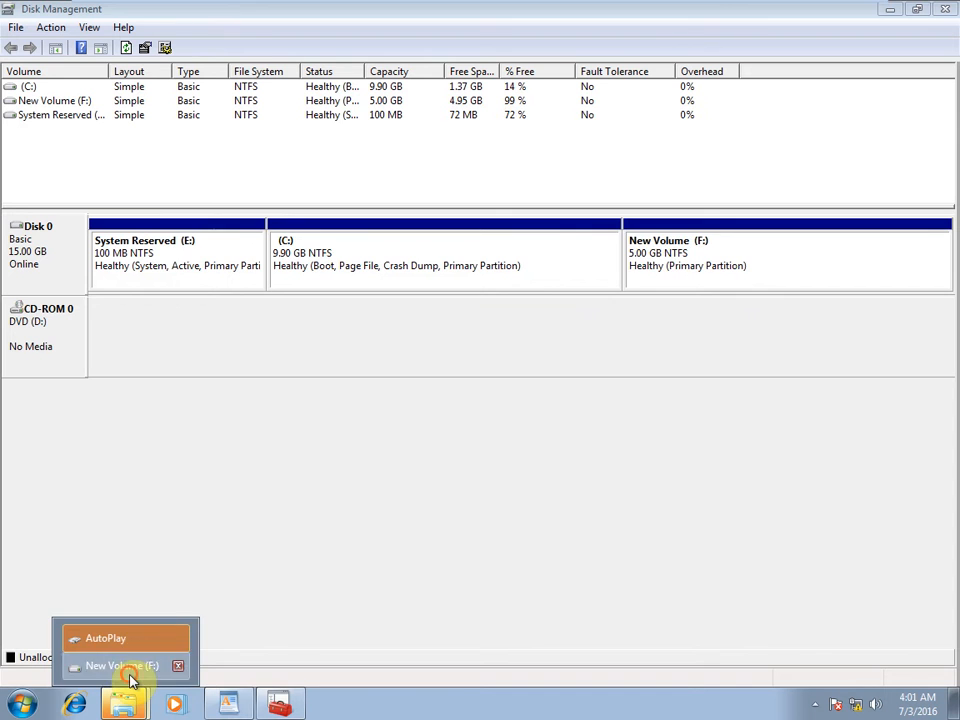
click(129, 670)
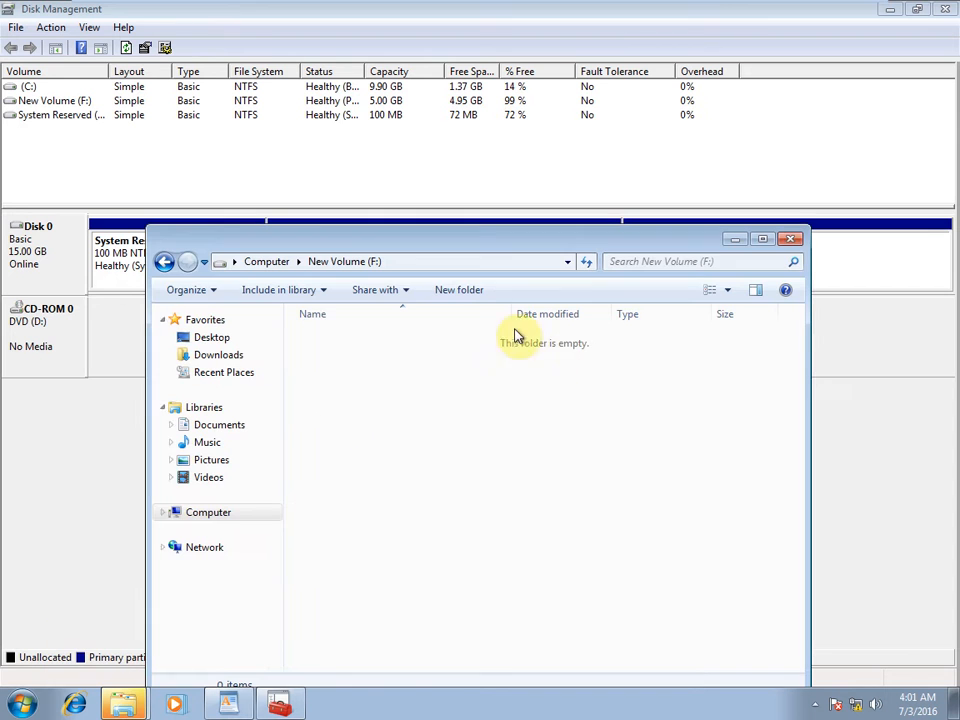
right_click(380, 356)
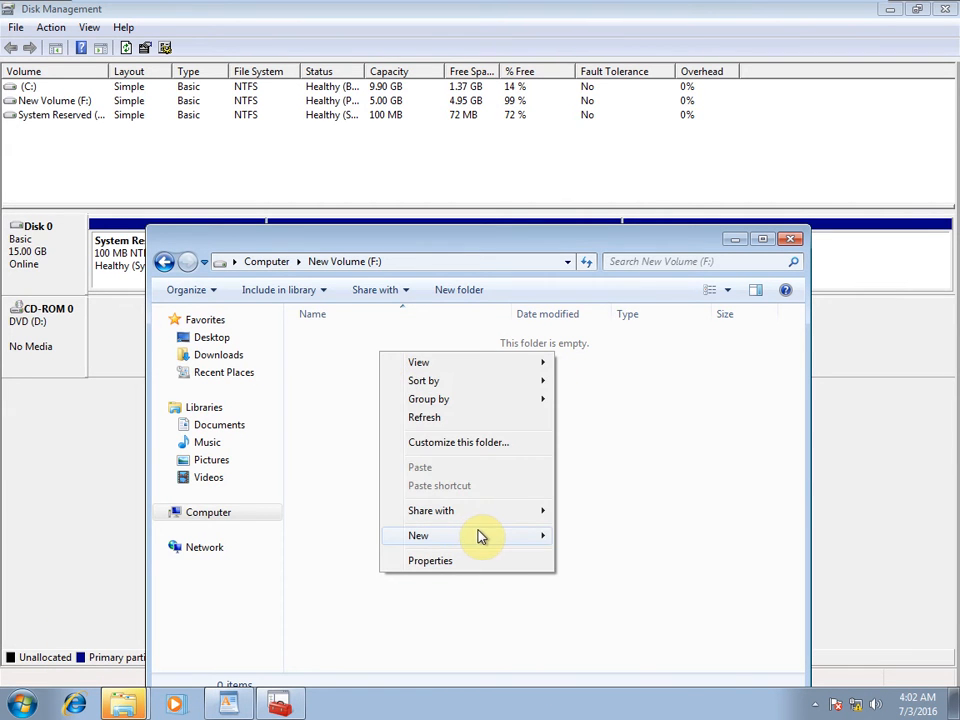
mouse_move(520, 537)
click(614, 539)
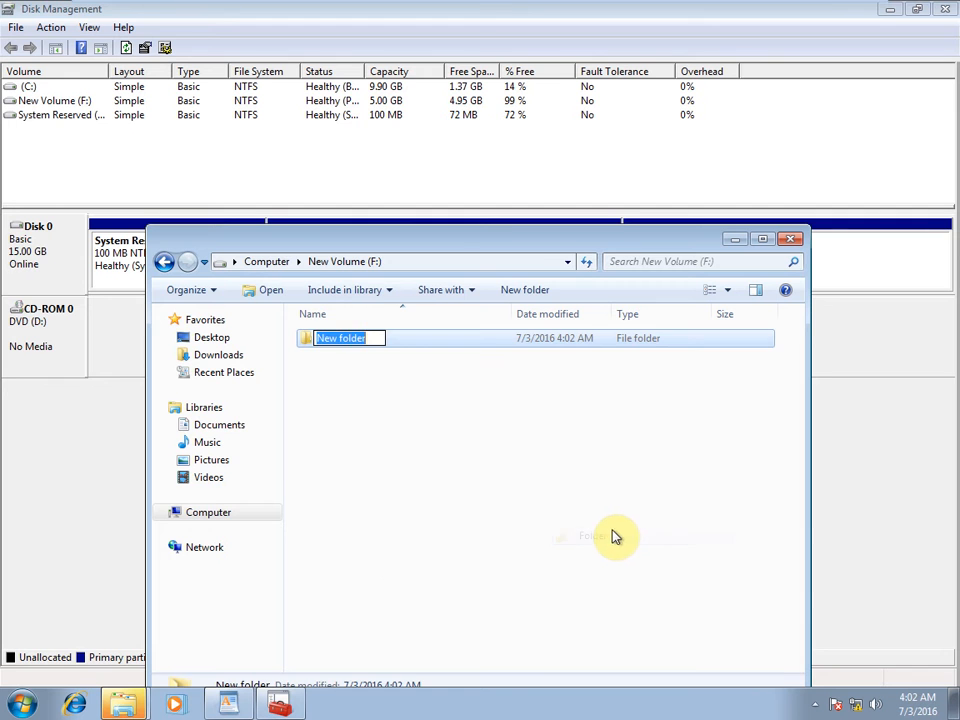
text(D)
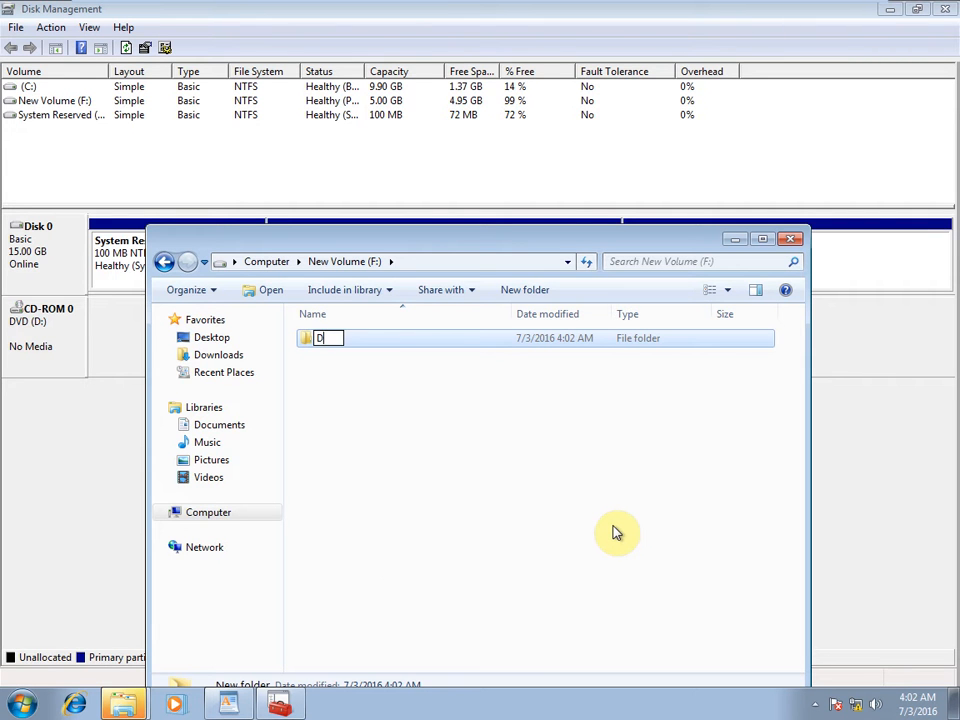
text(ata)
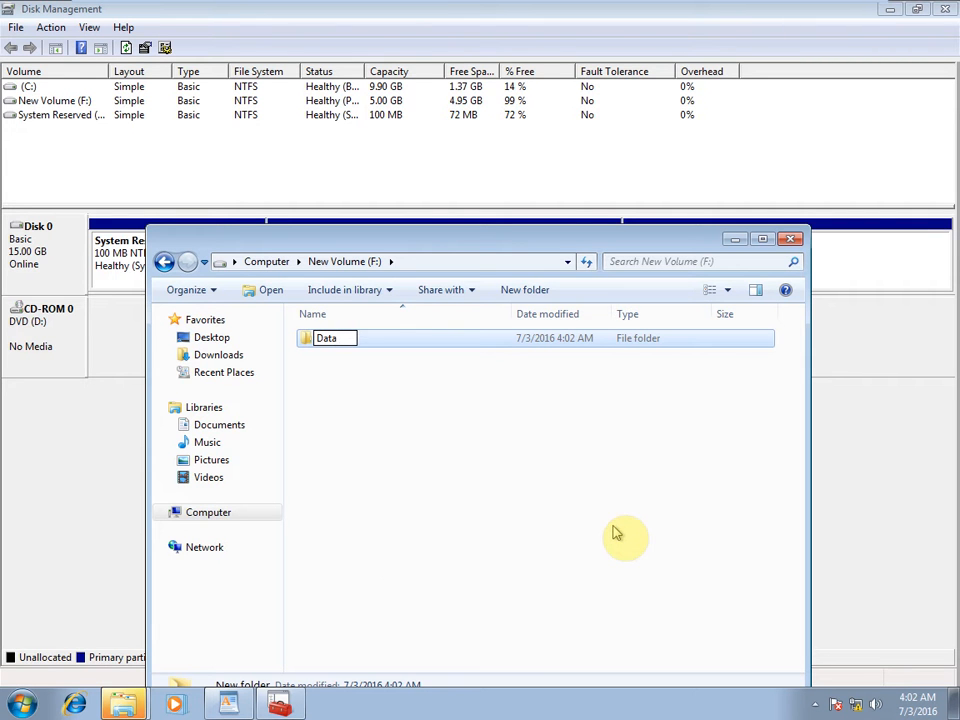
click(616, 533)
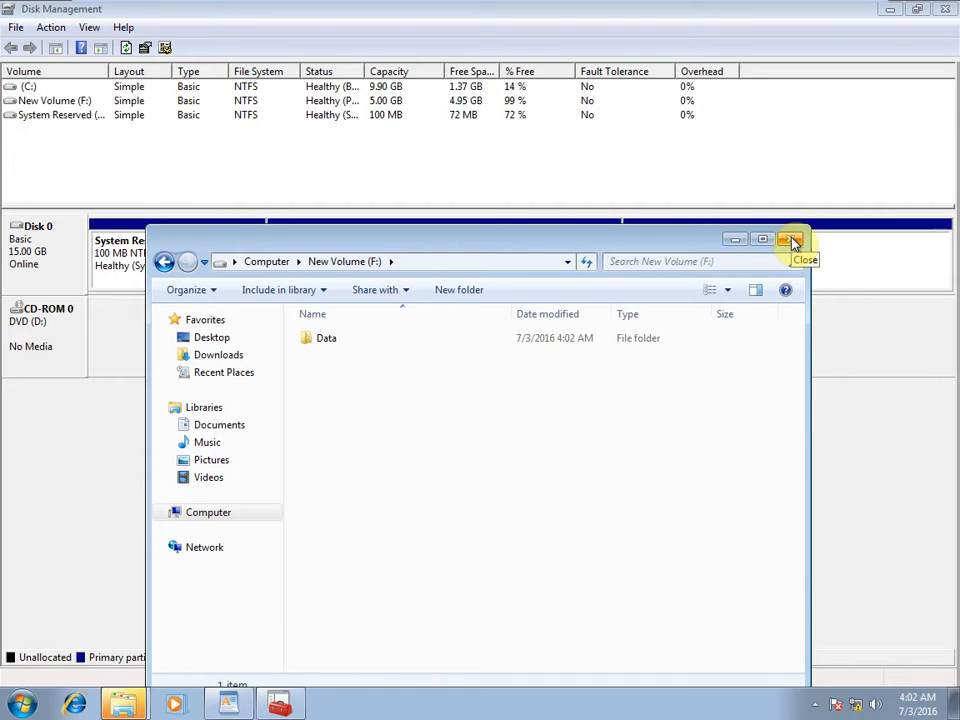
click(730, 240)
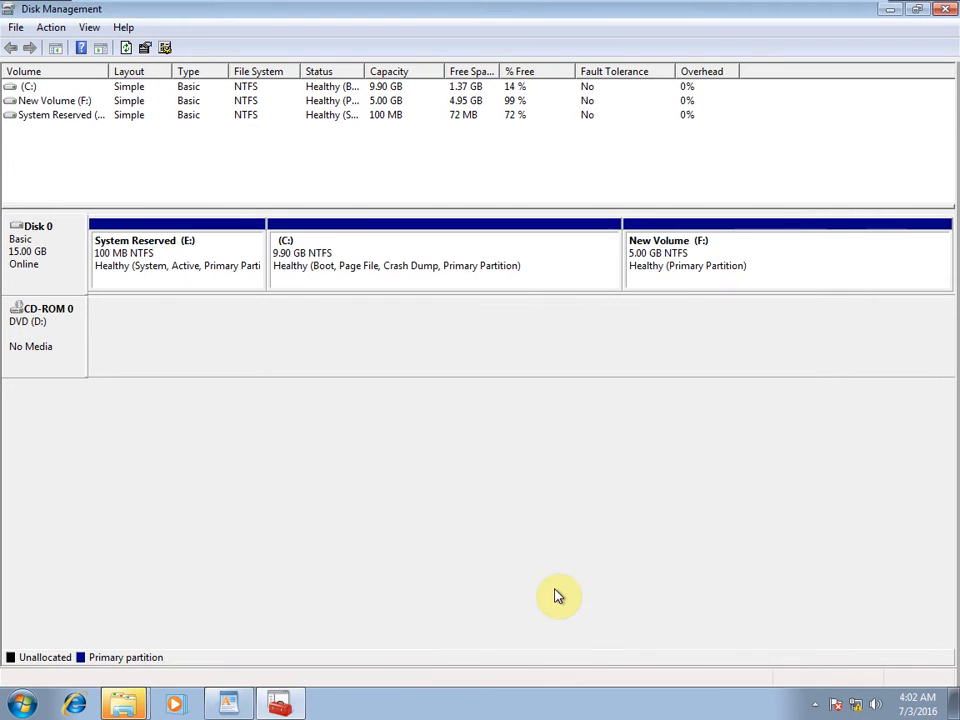
Run compmgmt.msc from the Run box to open Computer Management.
key(super+r)
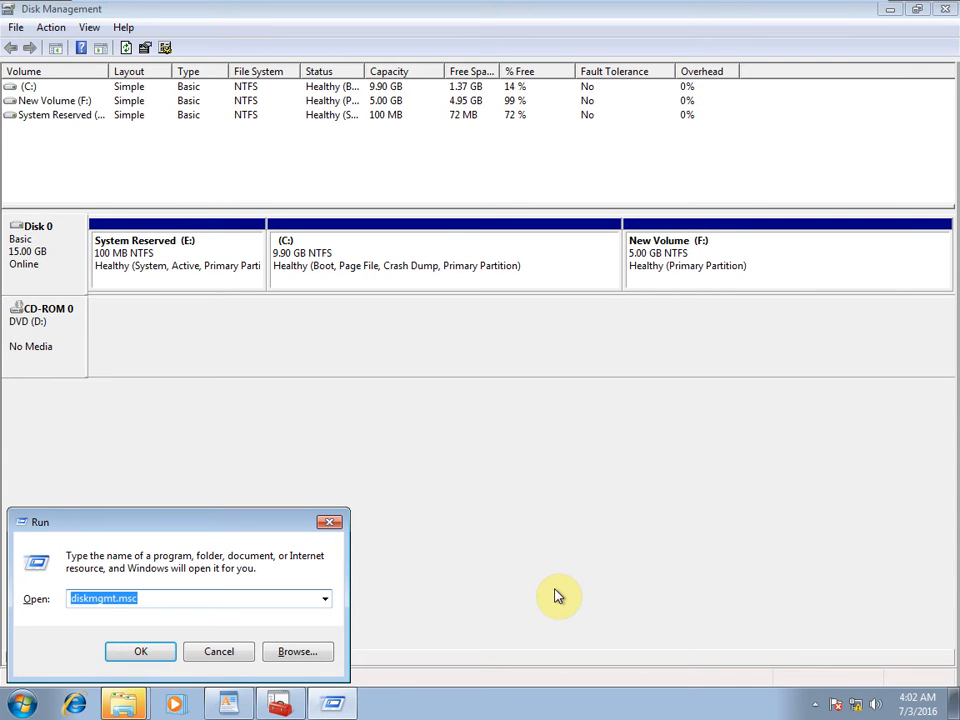
text(comk)
key(BackSpace)
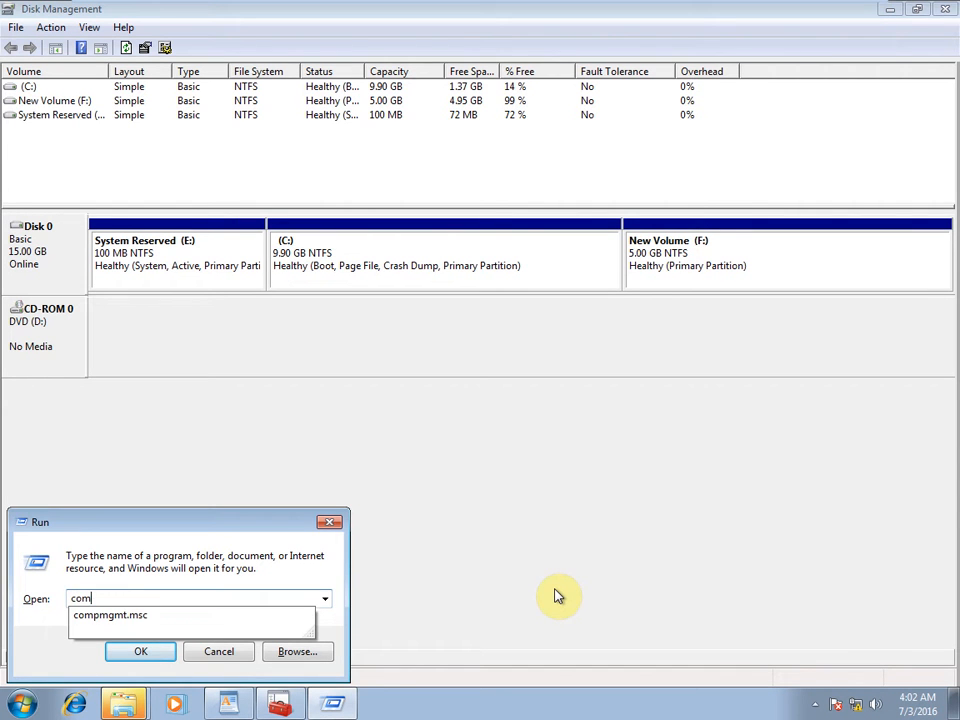
text(p)
key(Down)
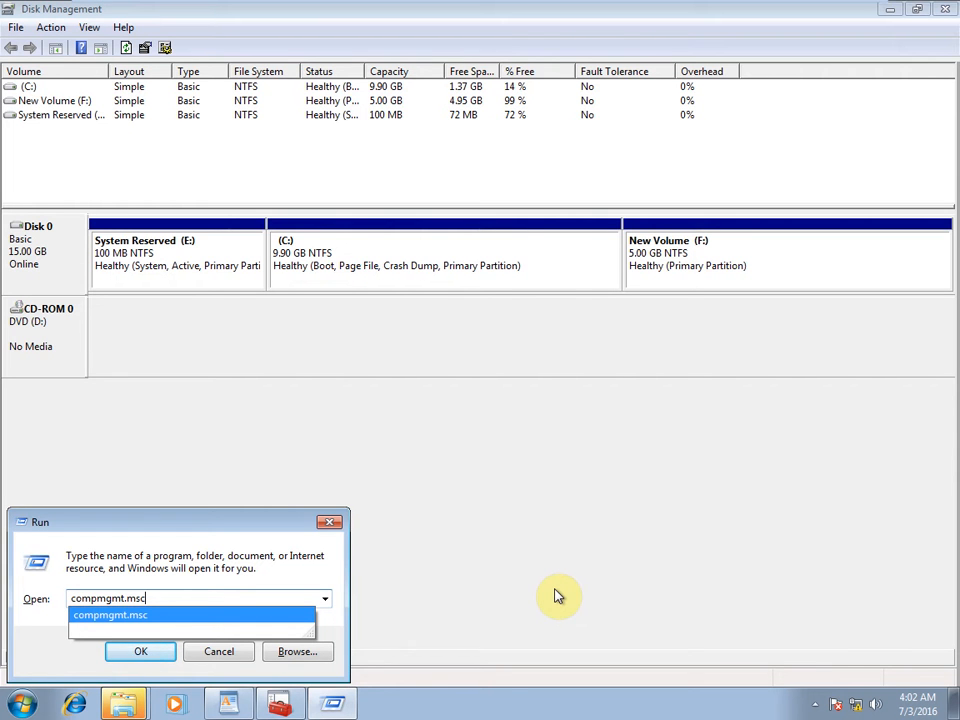
key(Return)
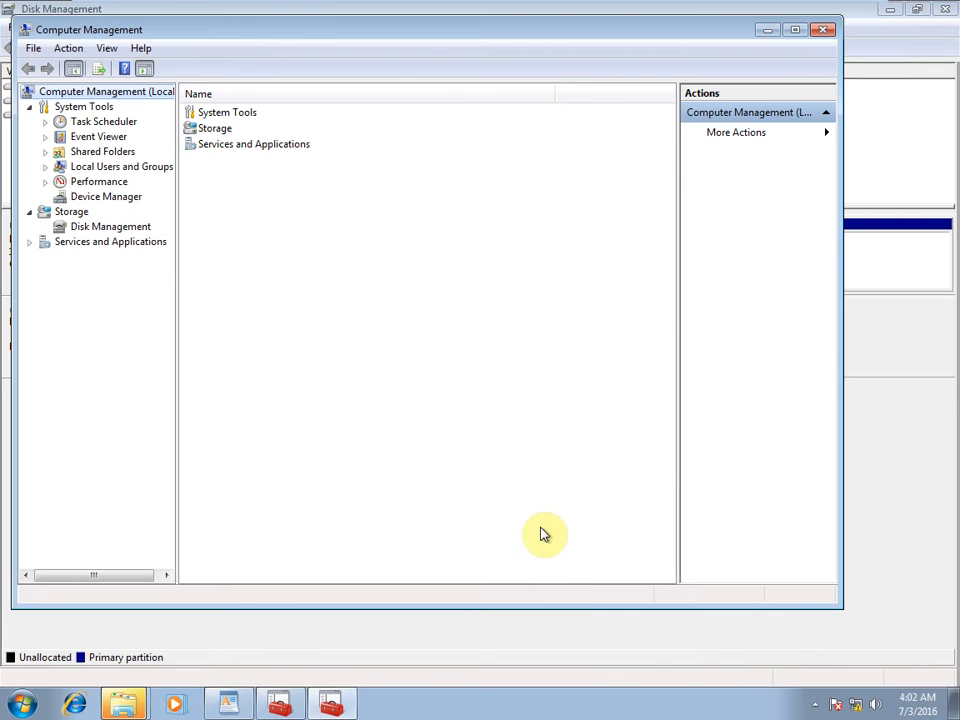
Start a new local user under Local Users and Groups named user1, entering and confirming its password.
click(797, 30)
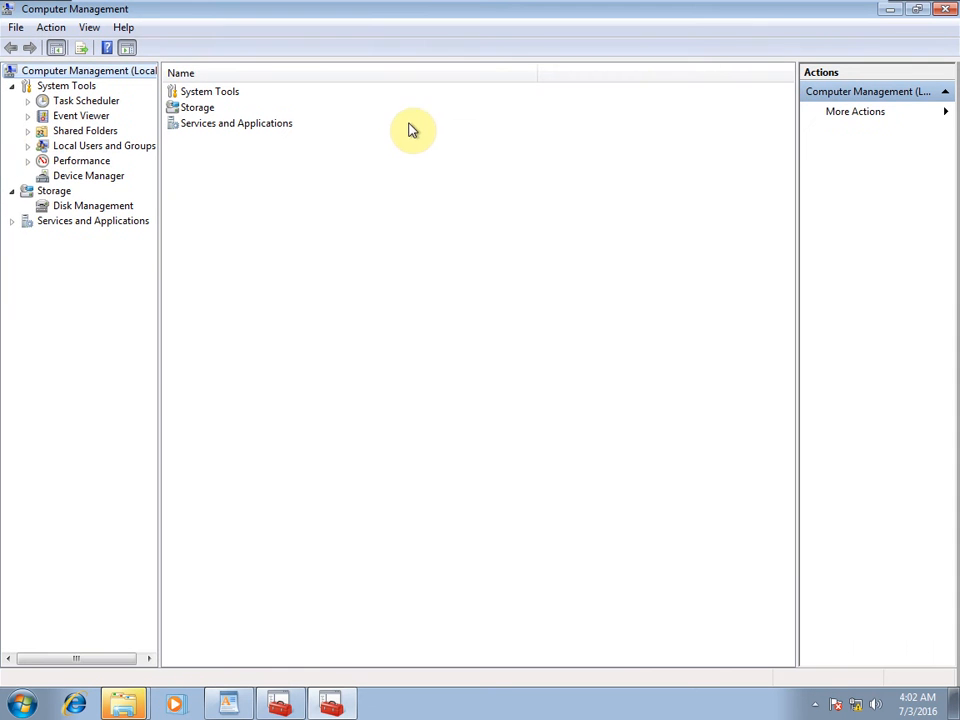
click(27, 146)
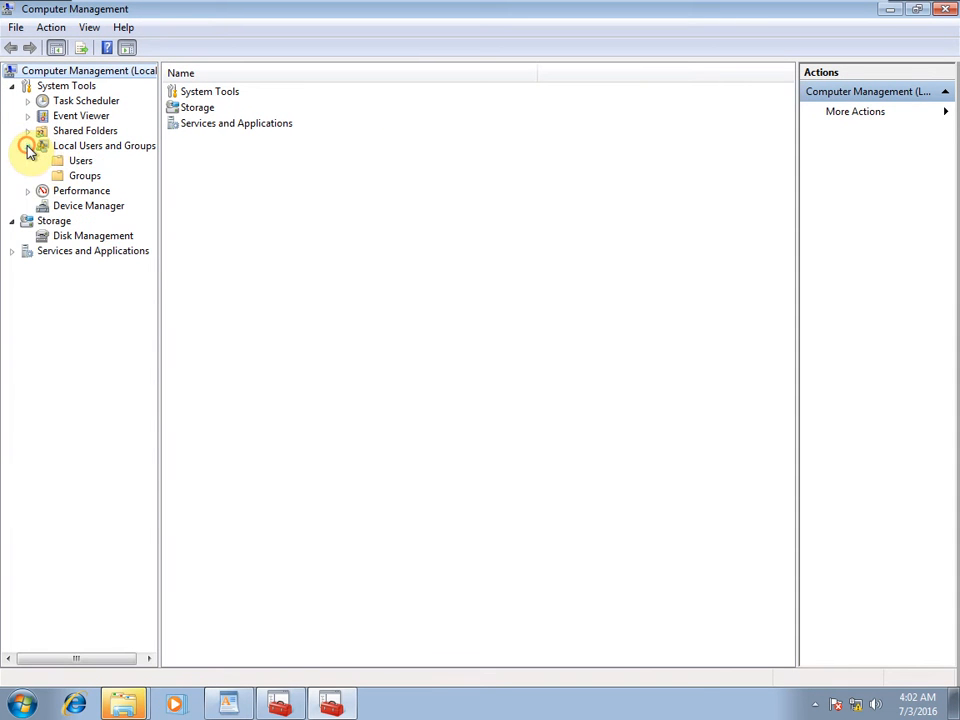
click(80, 161)
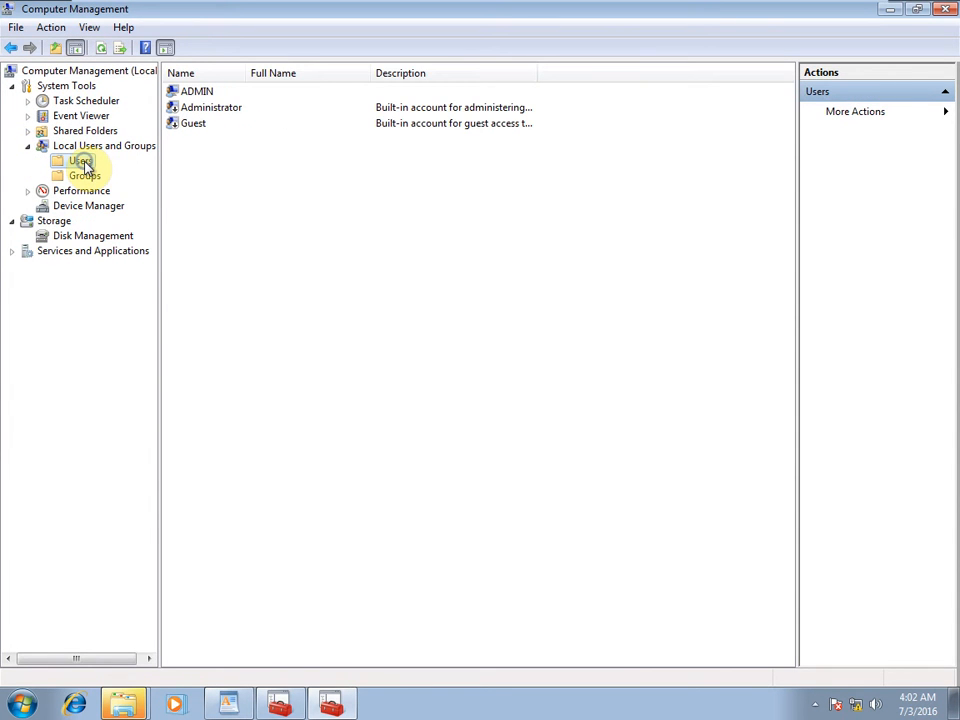
right_click(85, 166)
click(140, 174)
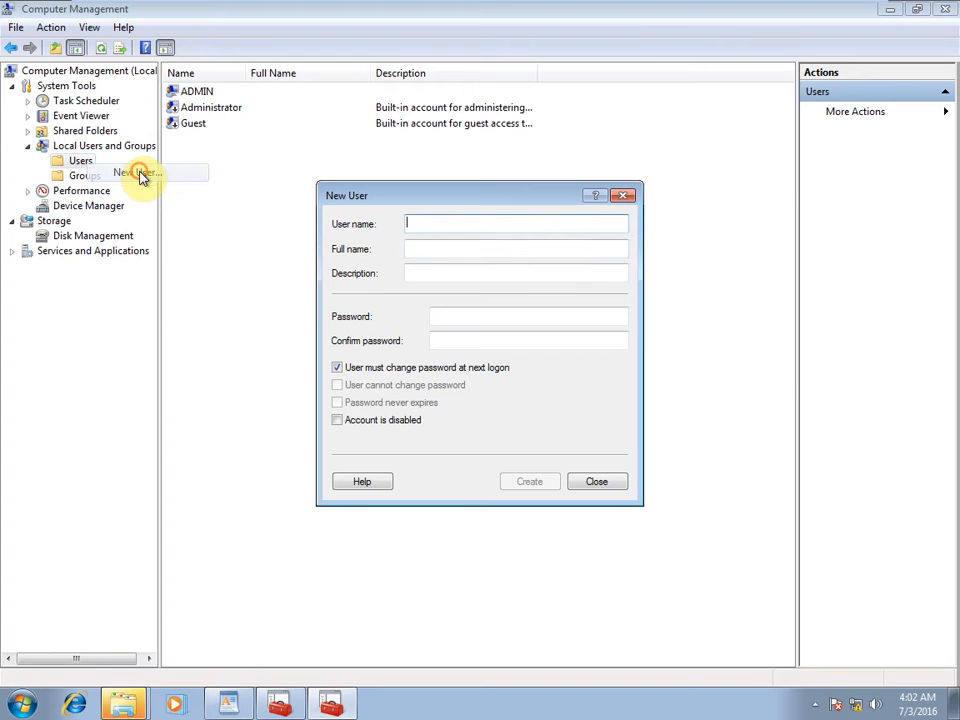
text(user1)
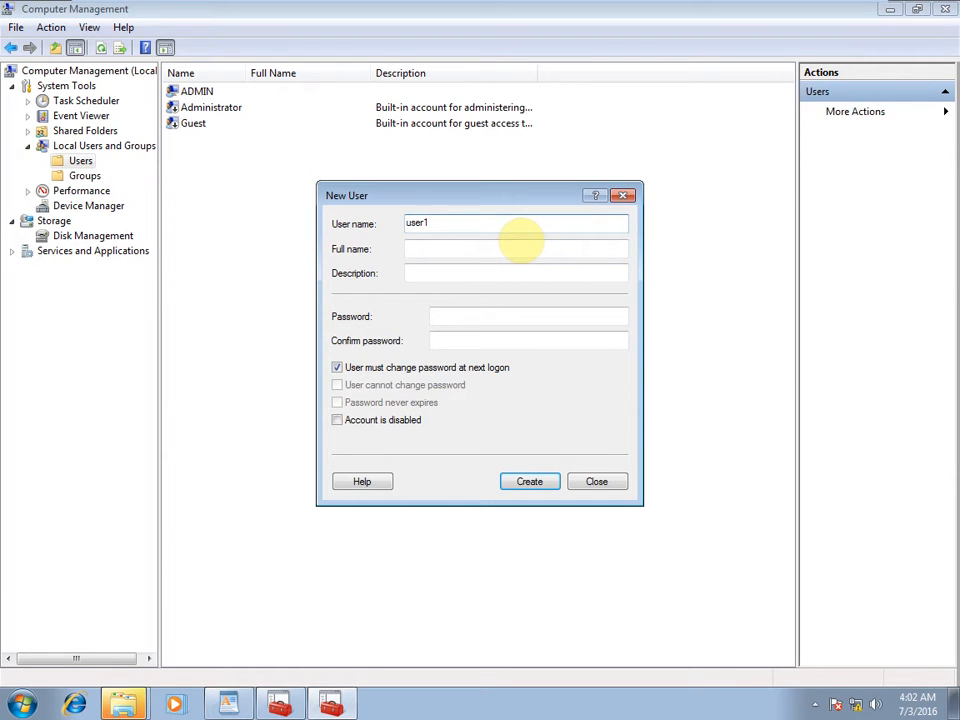
click(499, 273)
click(472, 323)
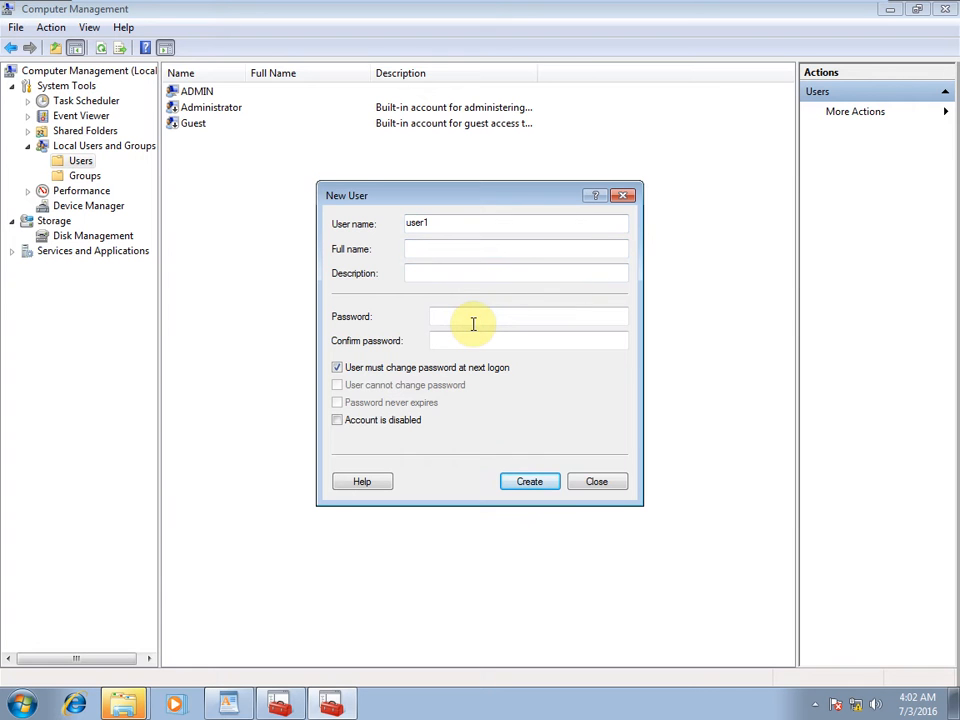
text(pa)
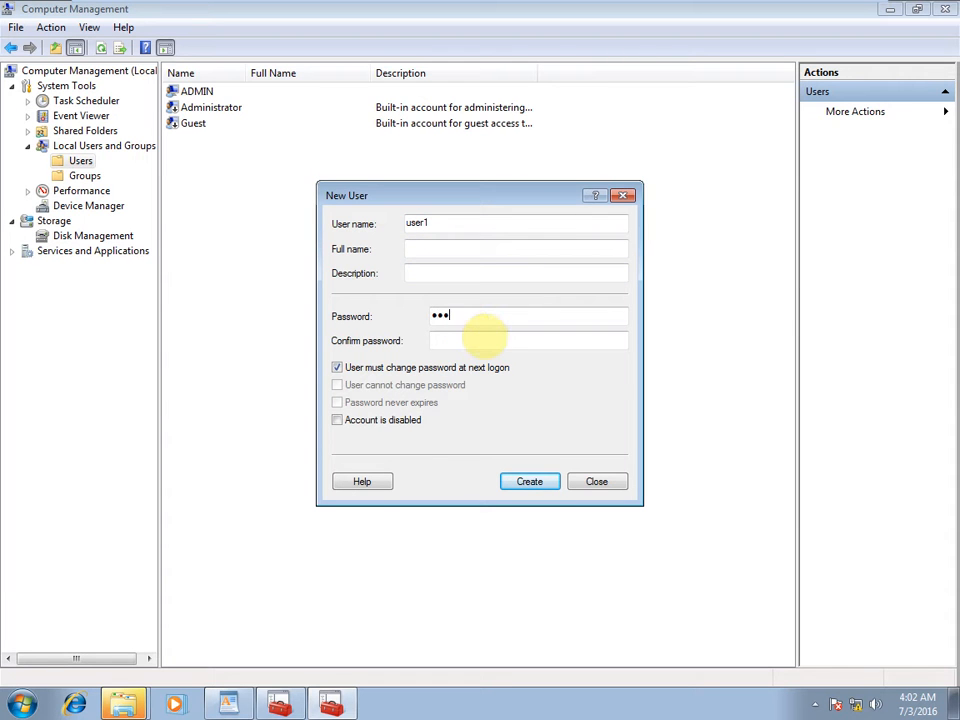
click(484, 339)
text(p)
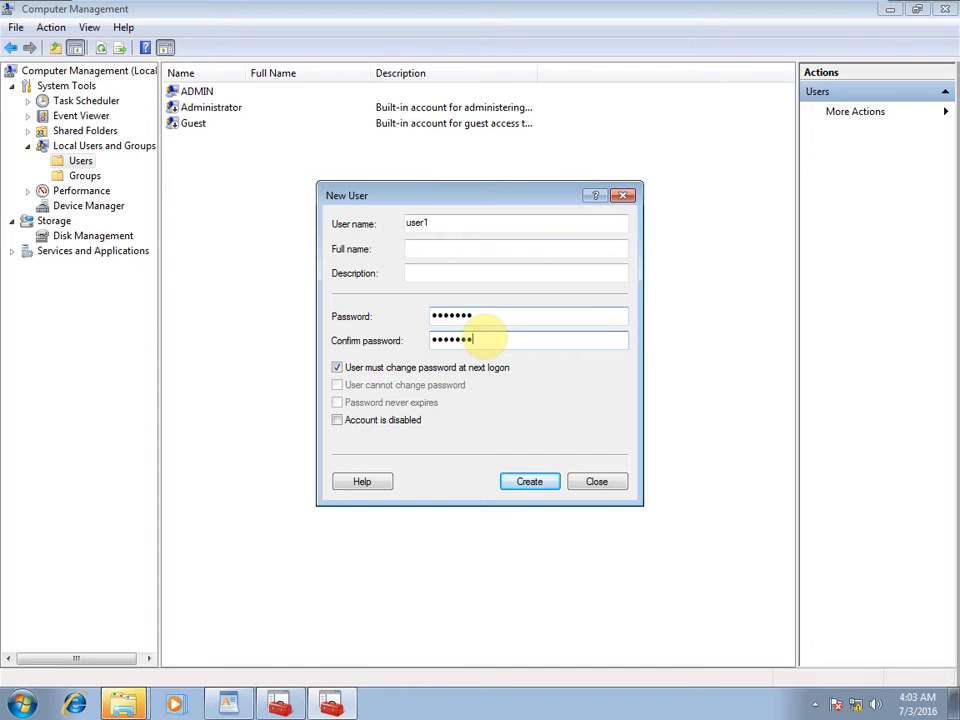
Clear 'must change at next logon', tick 'cannot change' and 'never expires', and create user1.
click(337, 368)
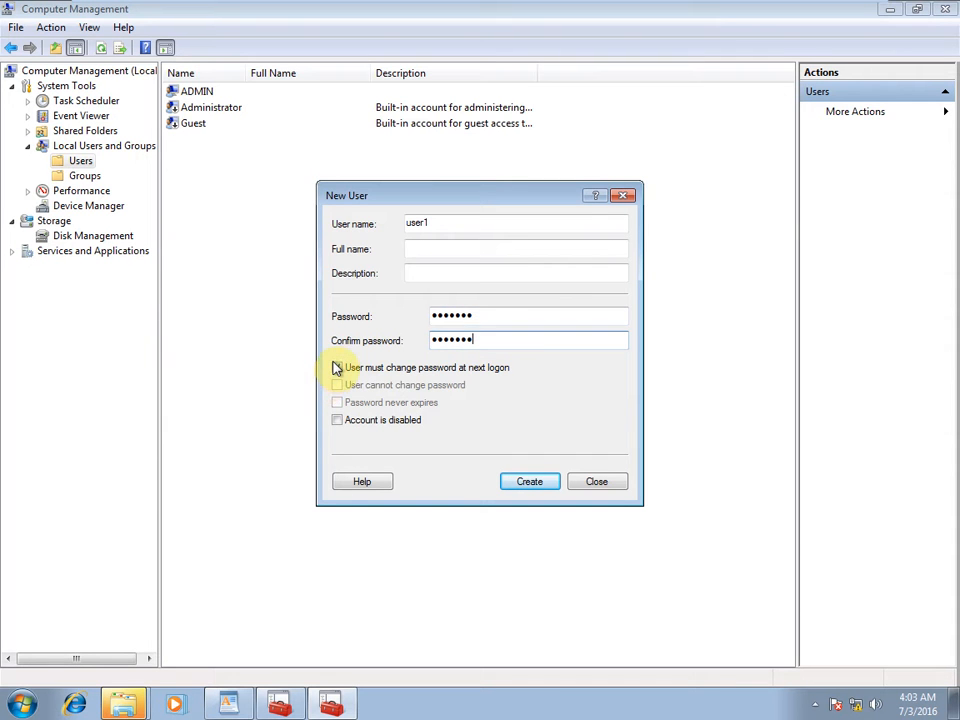
click(337, 368)
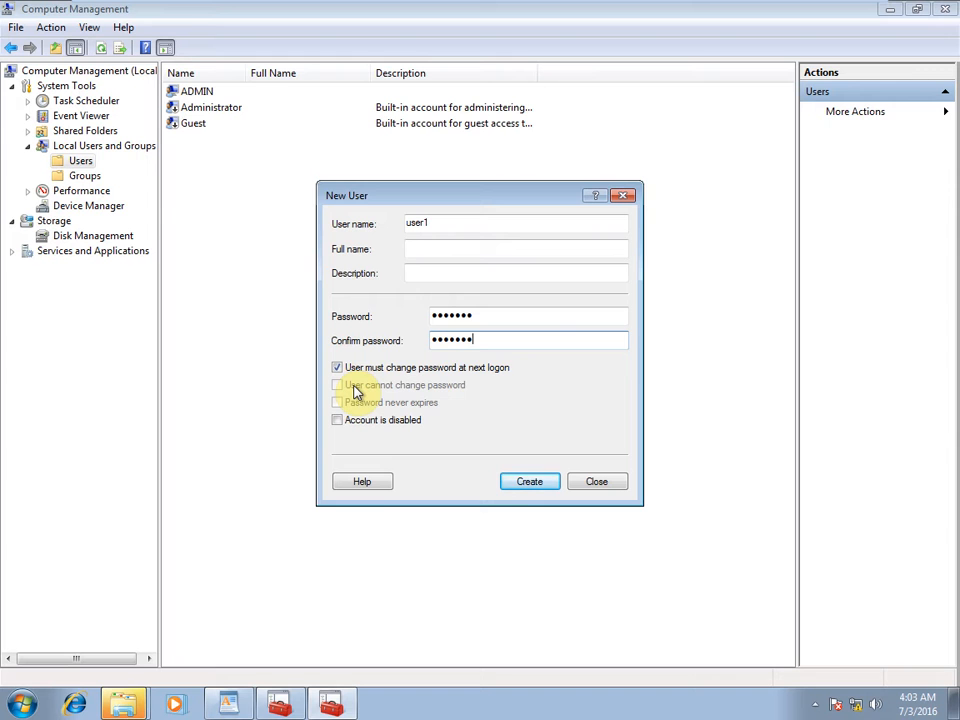
click(338, 369)
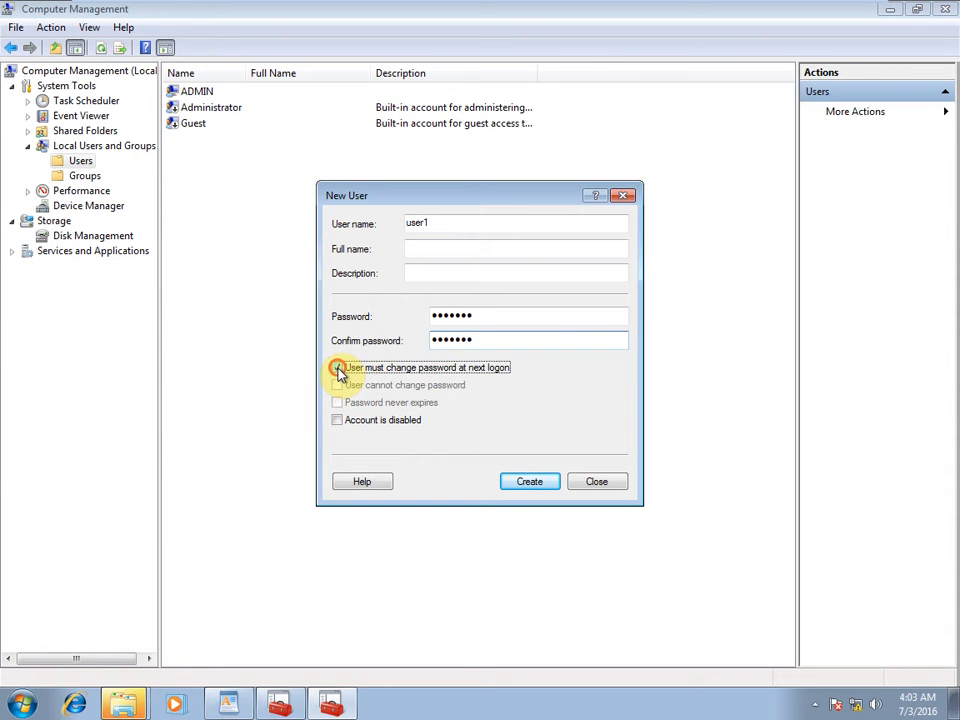
click(338, 386)
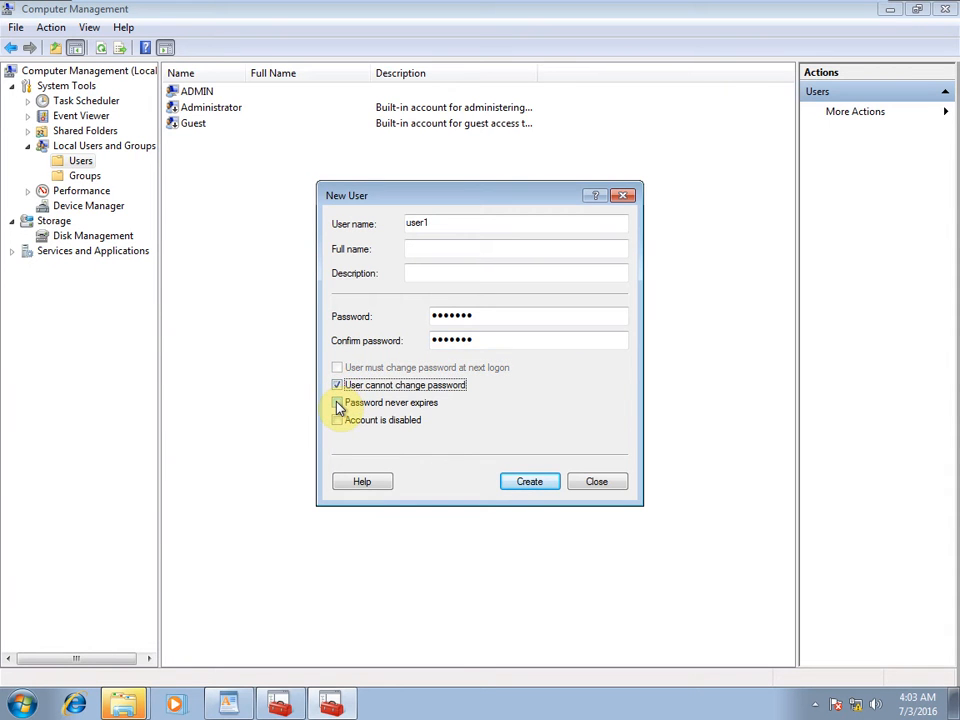
click(338, 403)
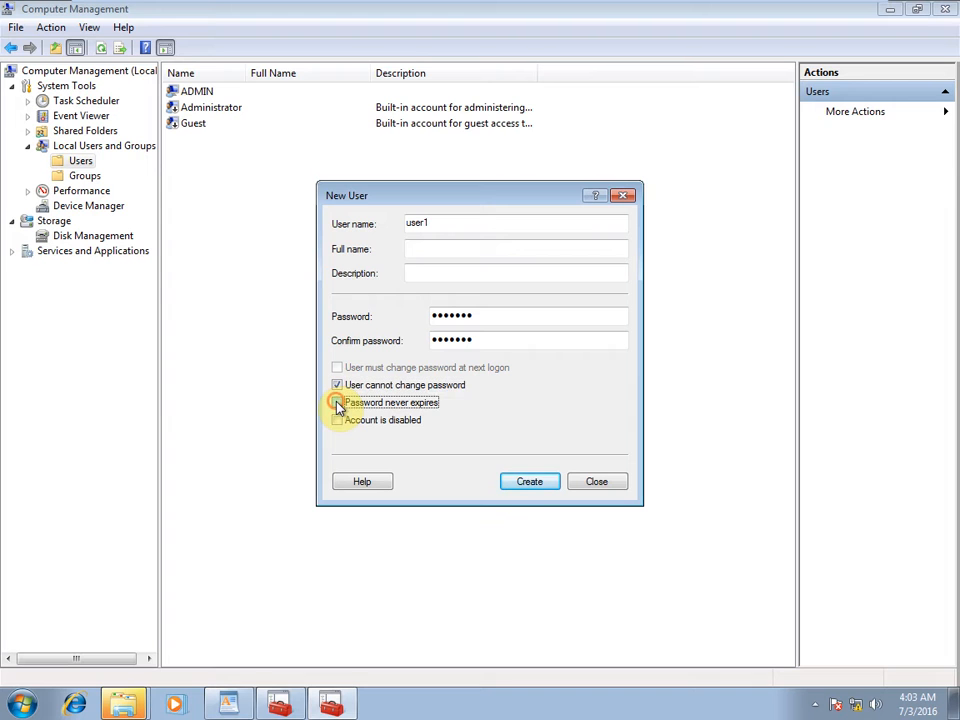
click(519, 482)
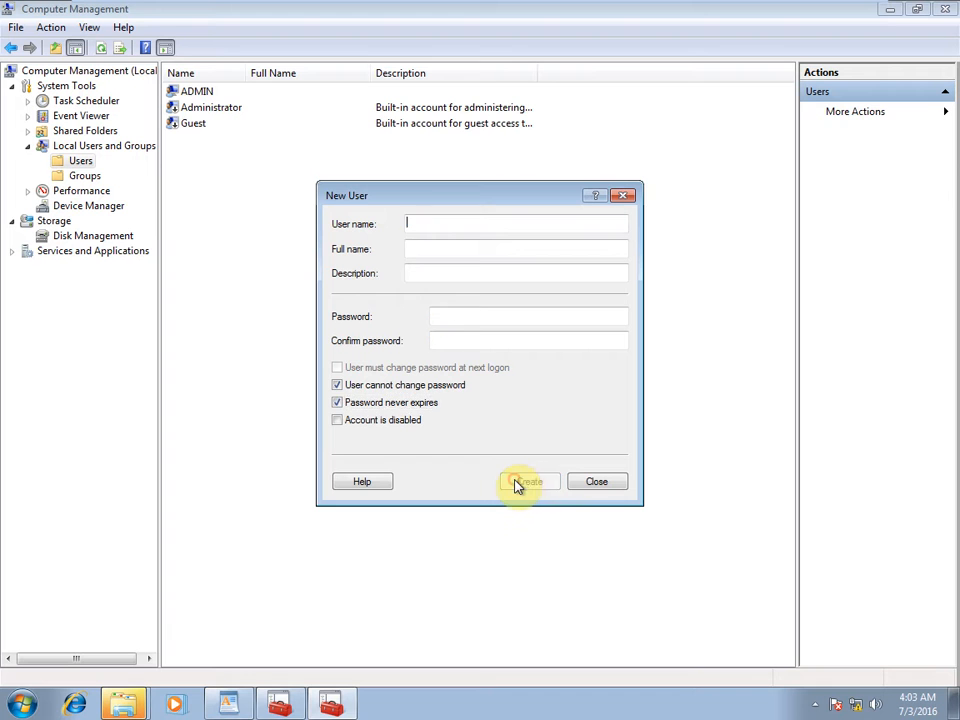
click(597, 482)
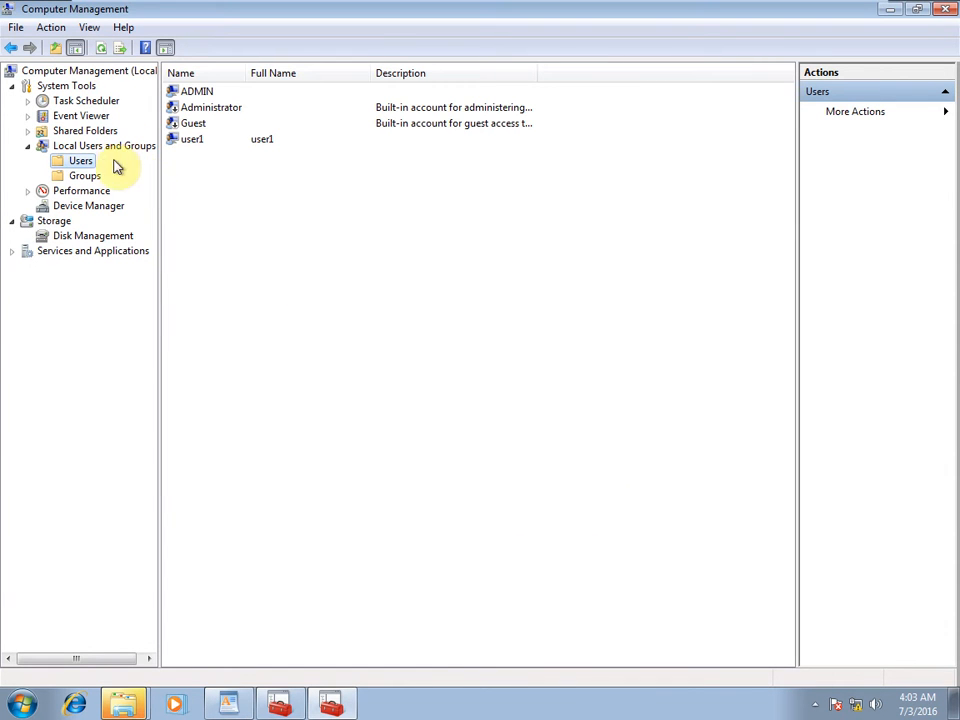
Start another new local user named user2 and enter and confirm its password.
right_click(72, 163)
click(107, 170)
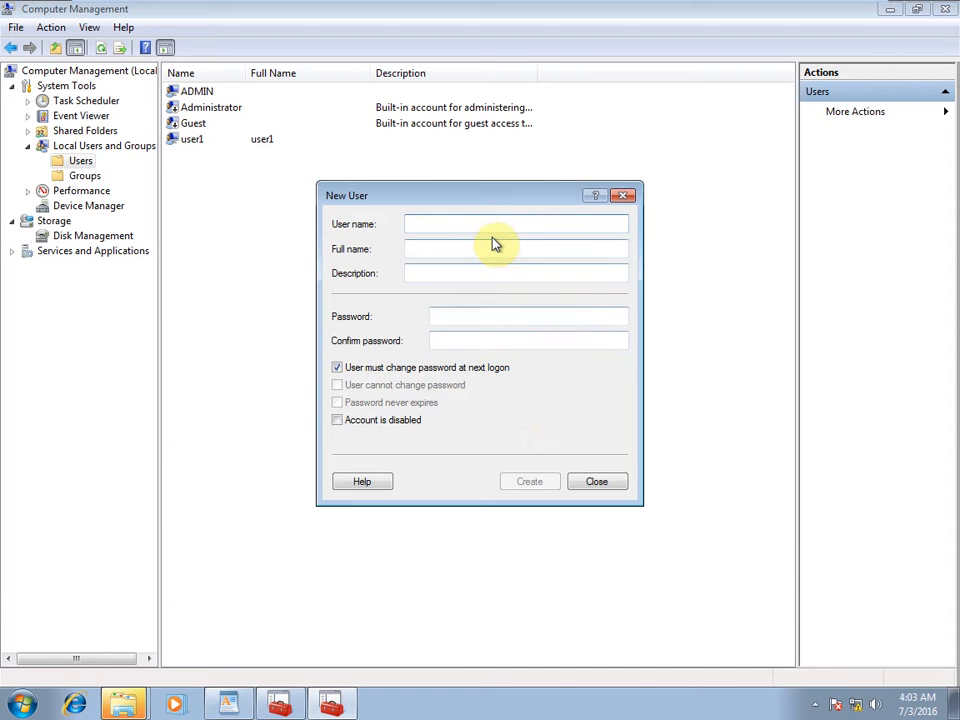
text(usern)
key(BackSpace)
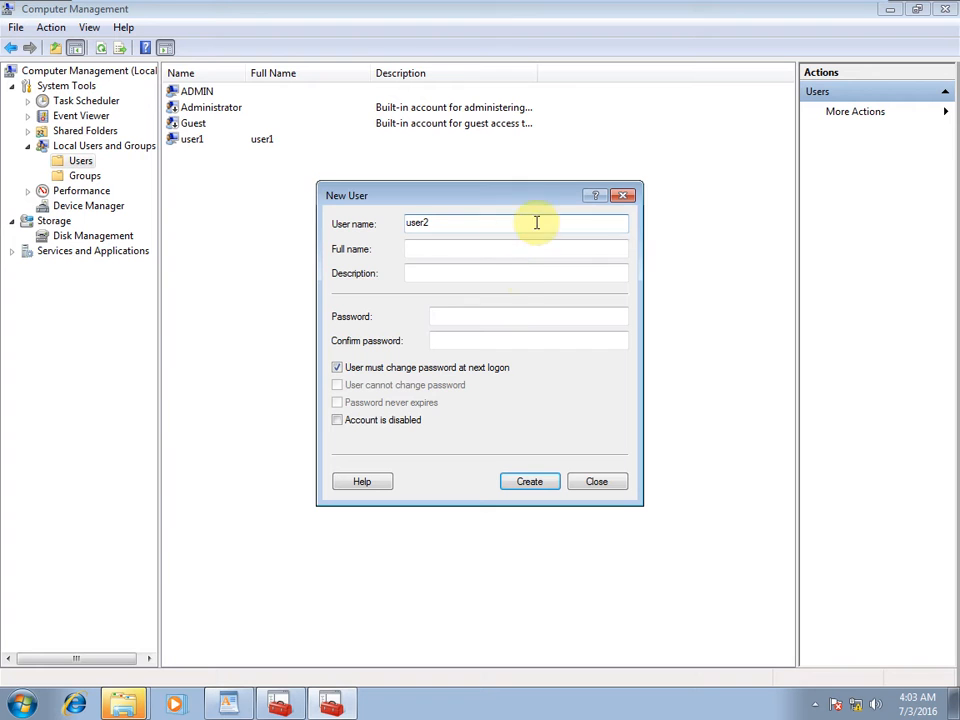
click(498, 316)
text(123)
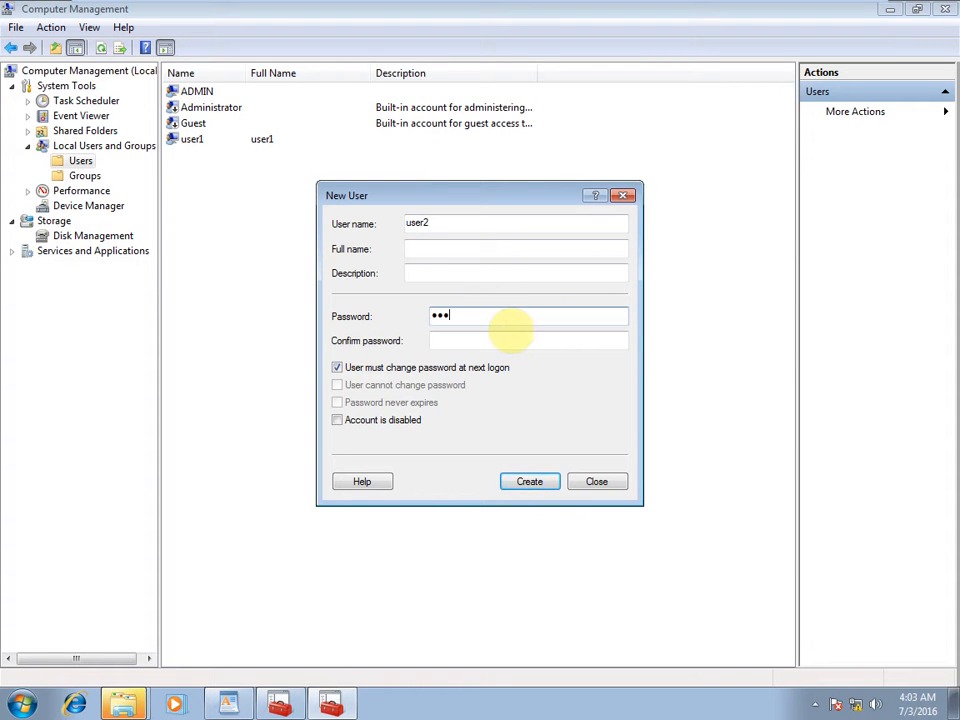
key(Tab)
text(12)
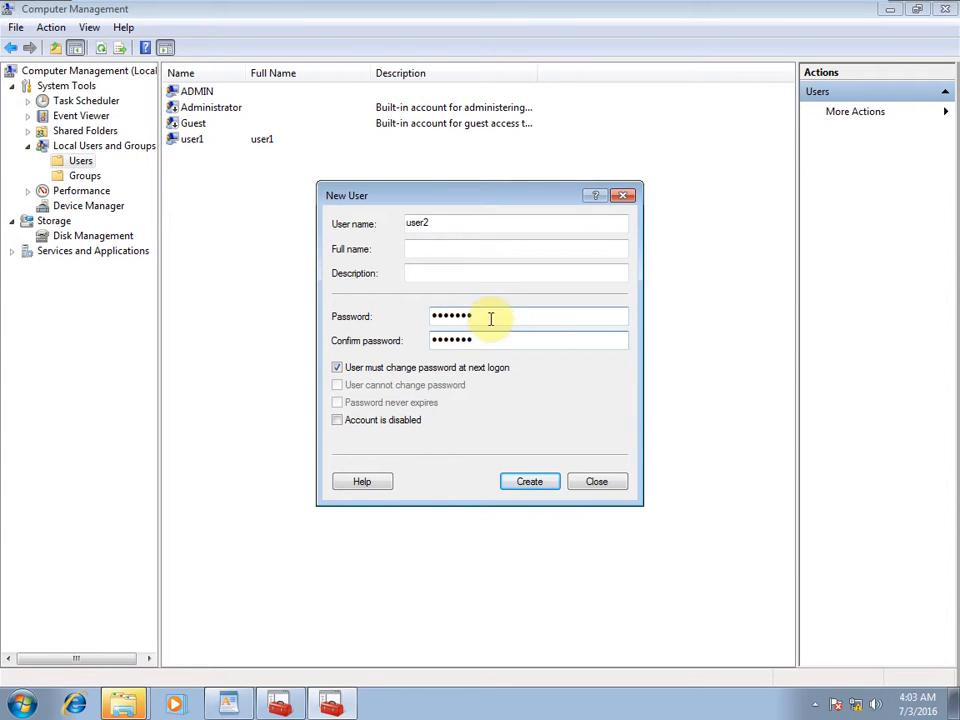
Set user2's password to be unchangeable and never expire, create it, and minimize Computer Management.
click(390, 368)
click(370, 402)
click(370, 402)
click(375, 384)
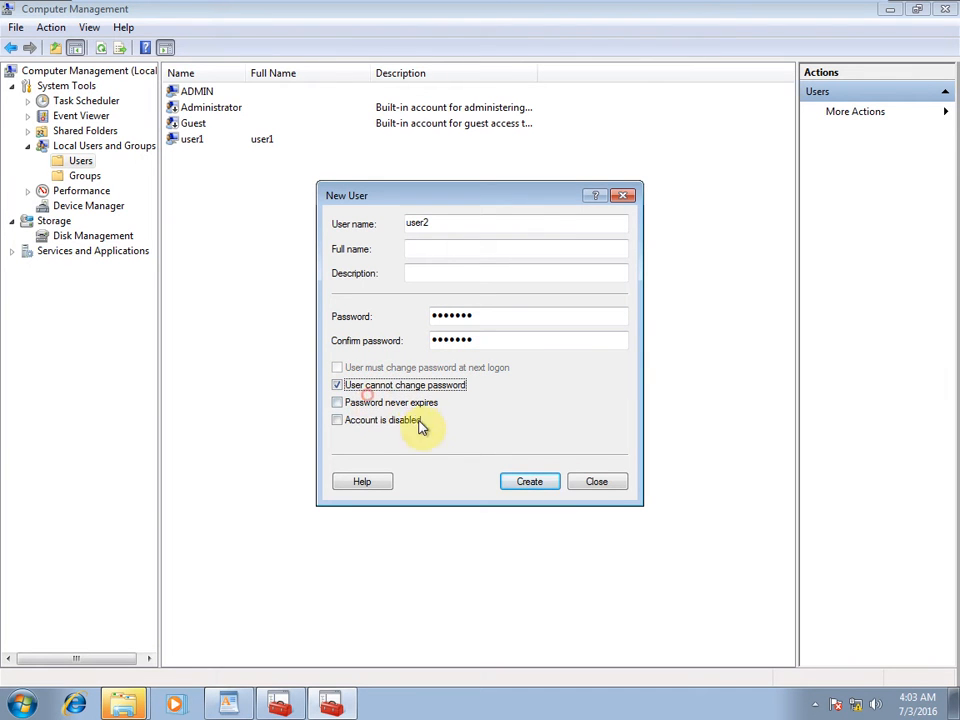
click(425, 404)
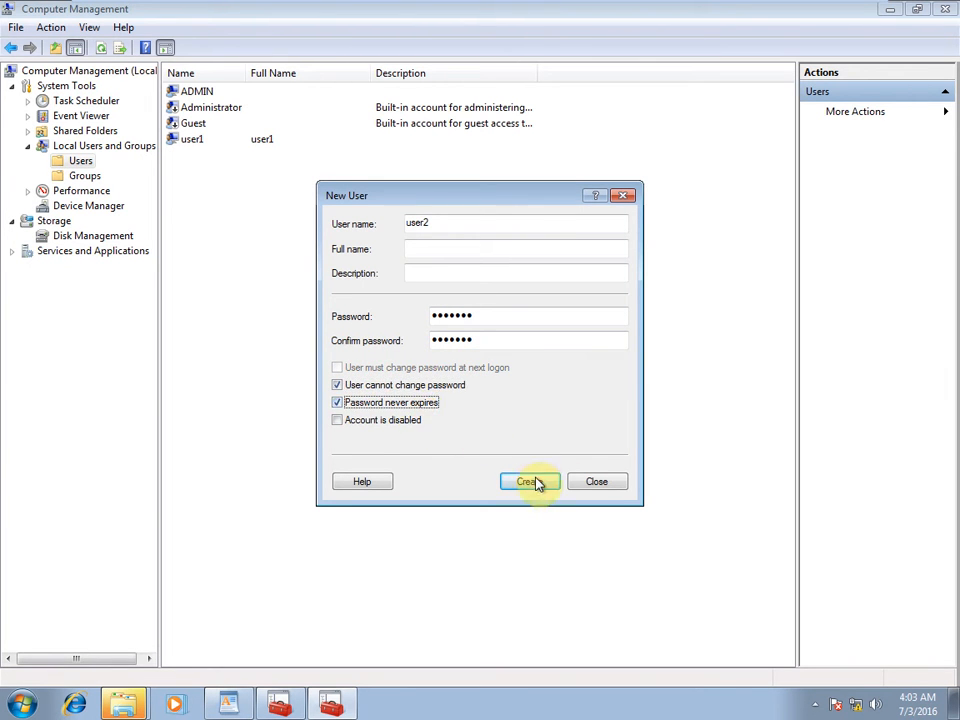
click(530, 481)
click(597, 483)
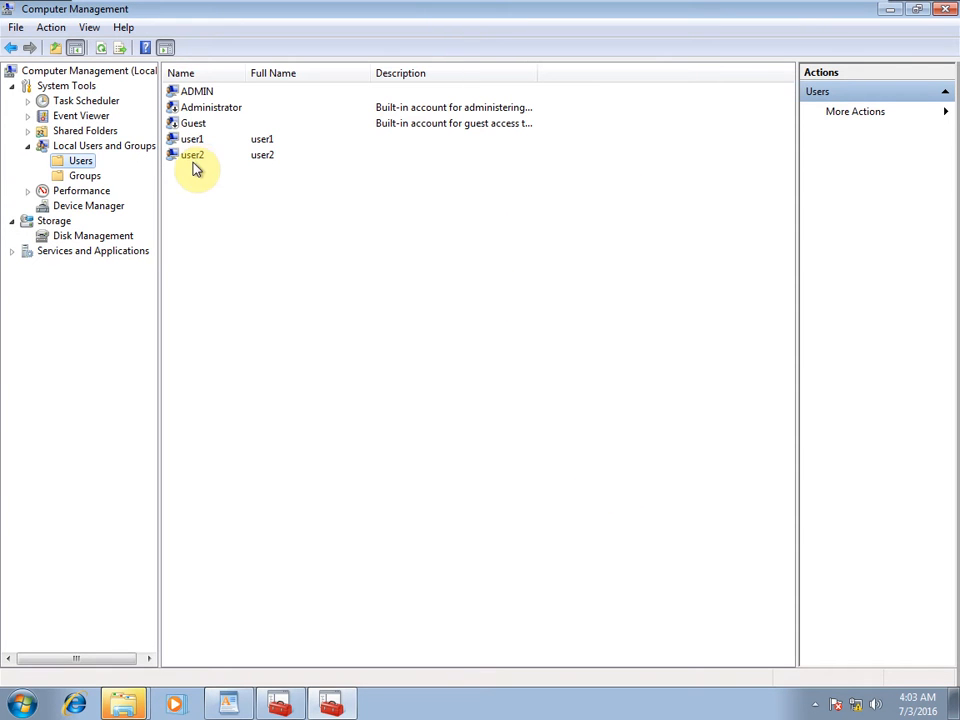
click(891, 10)
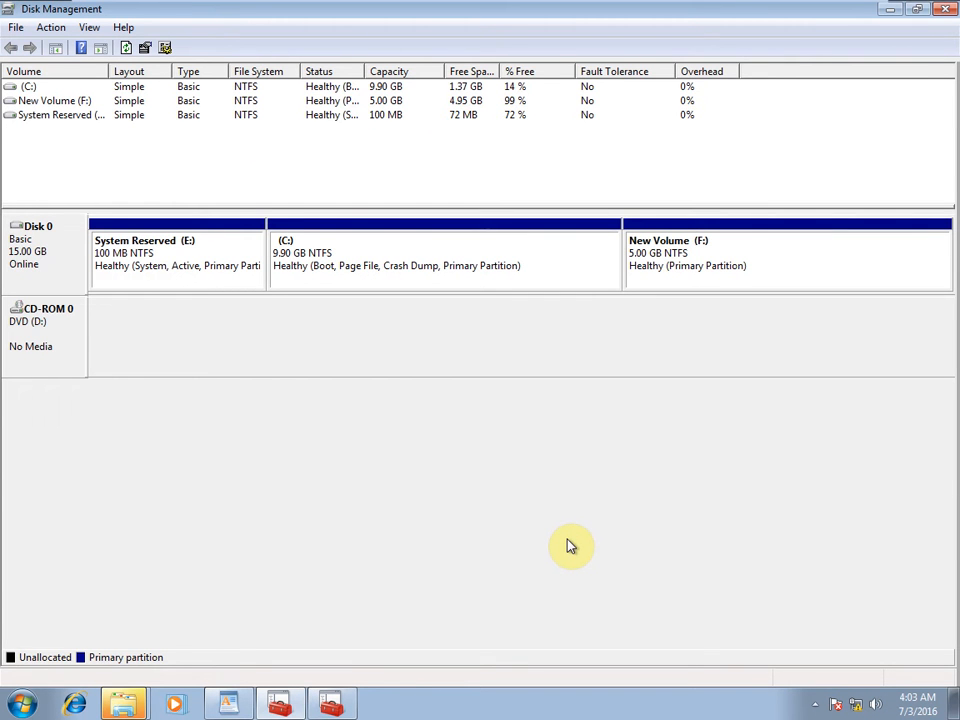
Log off Windows by running the logoff command from the Run box.
key(super+r)
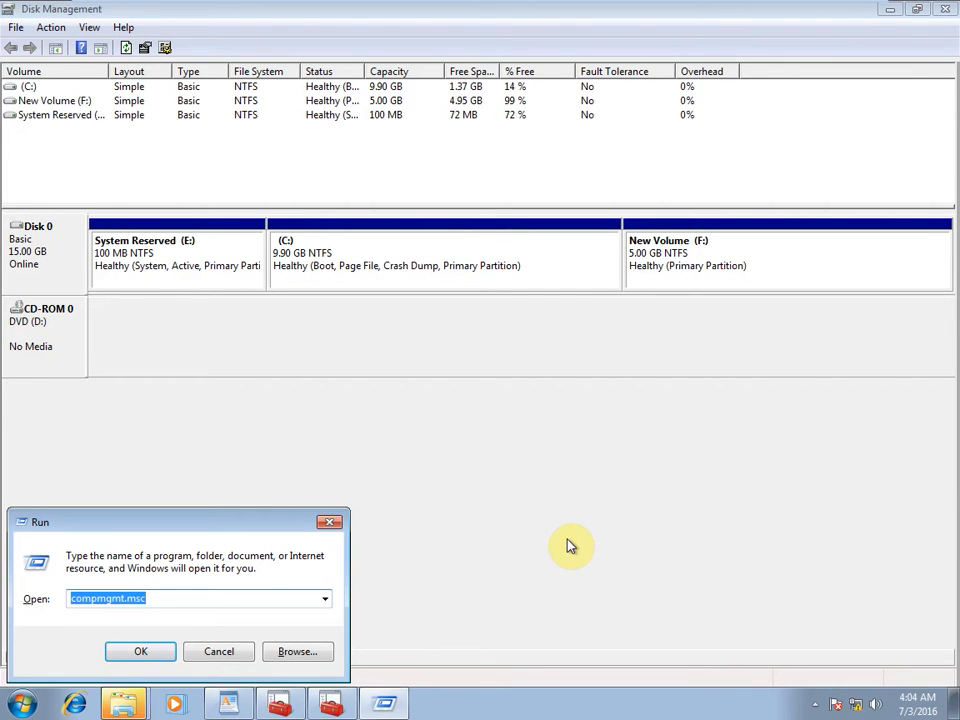
text(logg)
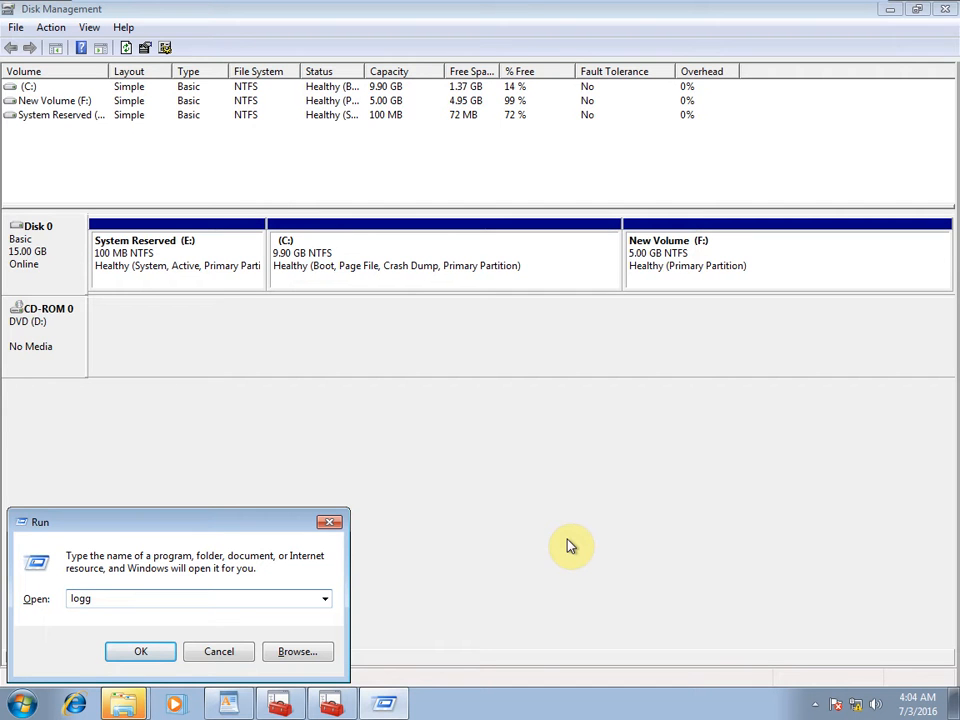
key(Return)
key(Return)
key(Left)
key(Left)
key(Left)
key(BackSpace)
key(Return)
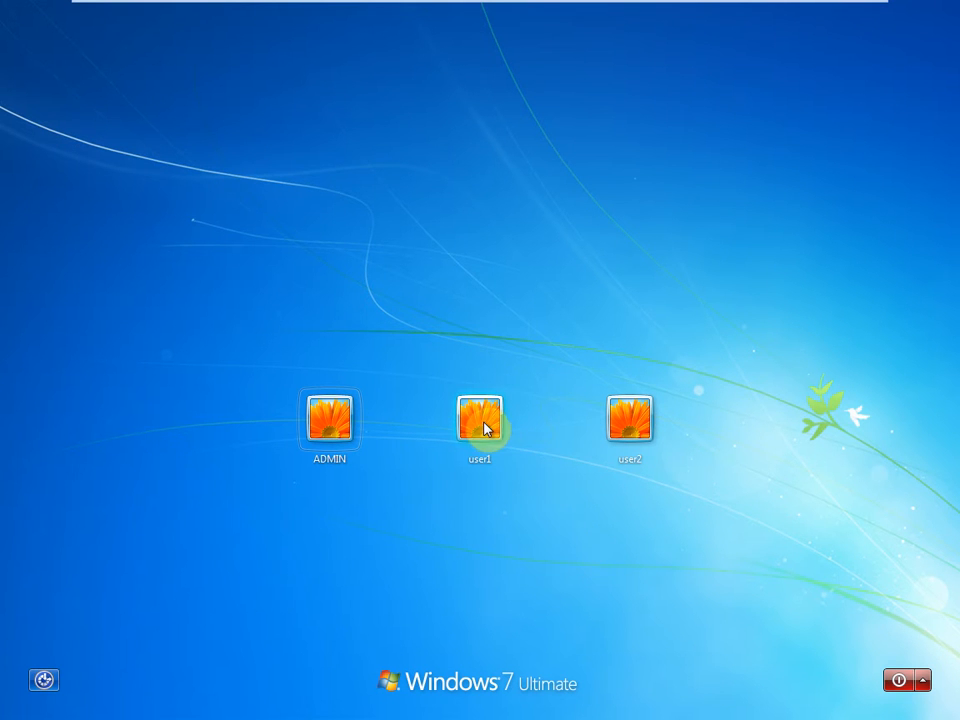
Select the user1 account at the logon screen and submit its password.
click(484, 429)
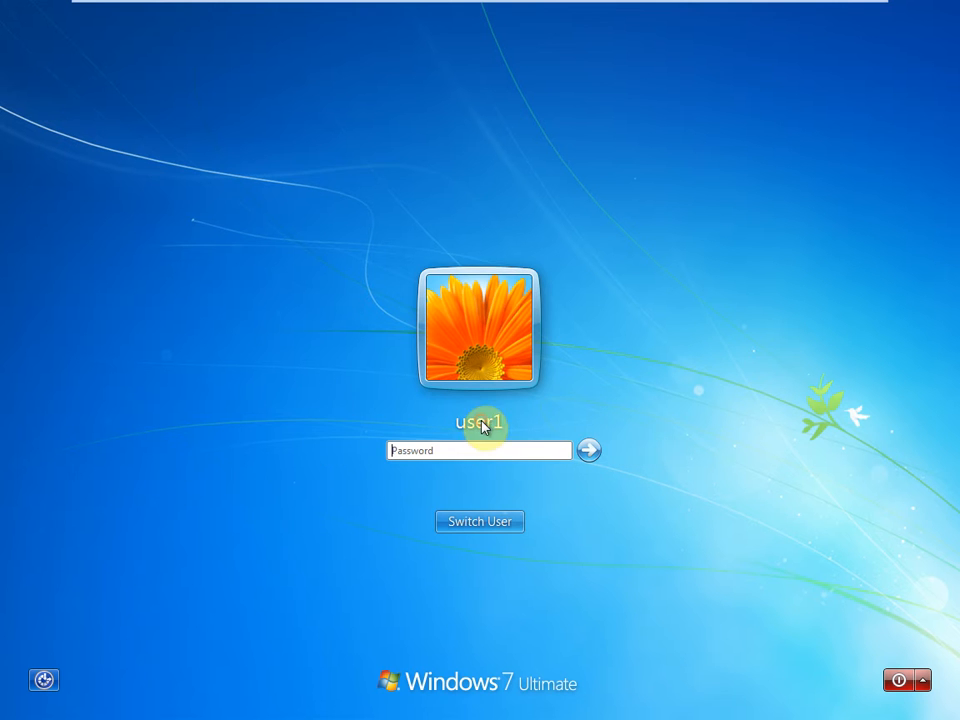
text(123456)
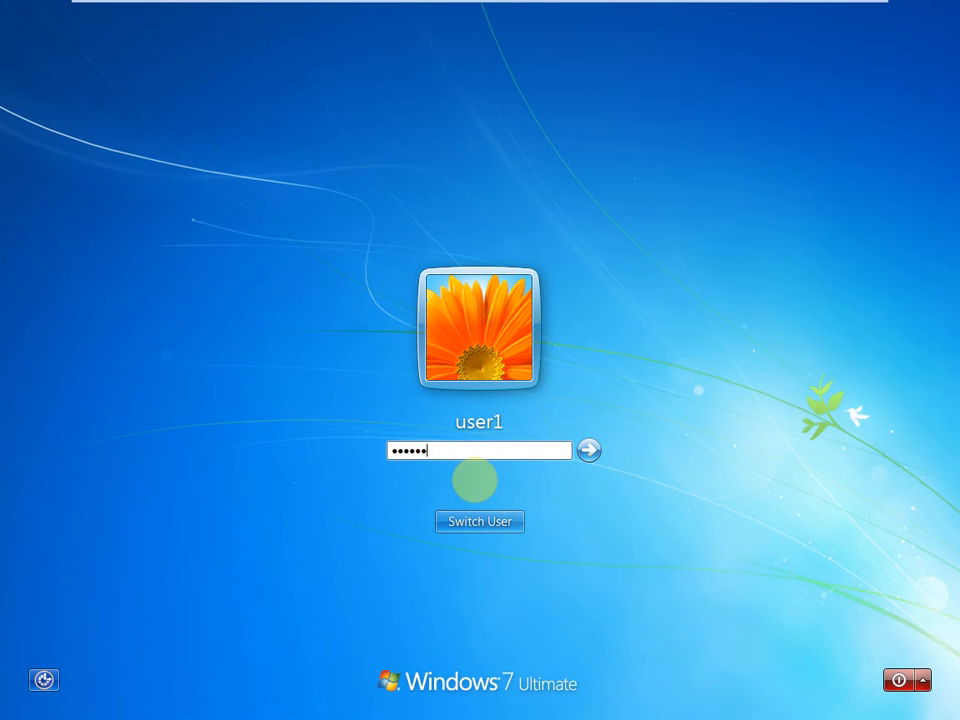
key(Return)
key(Return)
text(123456)
key(Return)
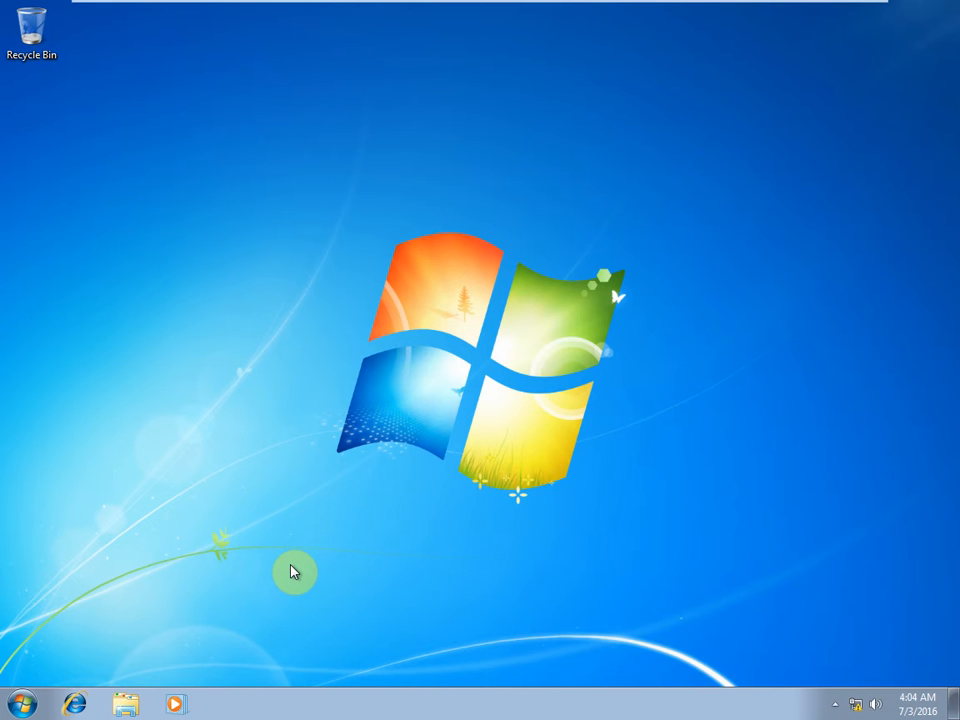
Create a new folder named User1 inside F:\Data.
key(super+e)
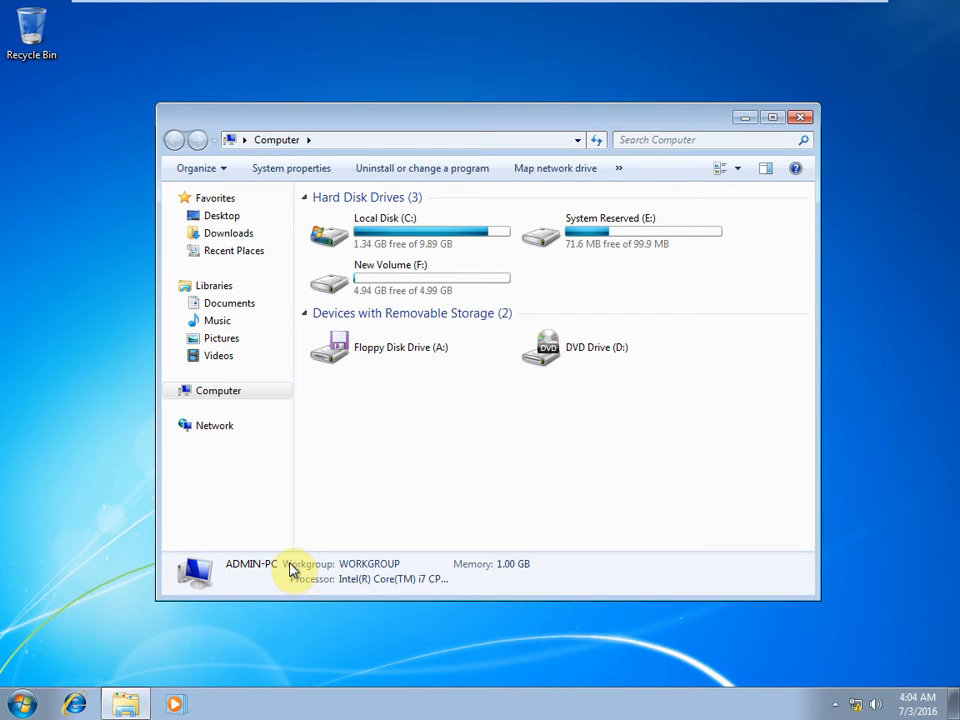
double_click(383, 272)
click(321, 216)
double_click(321, 216)
click(351, 256)
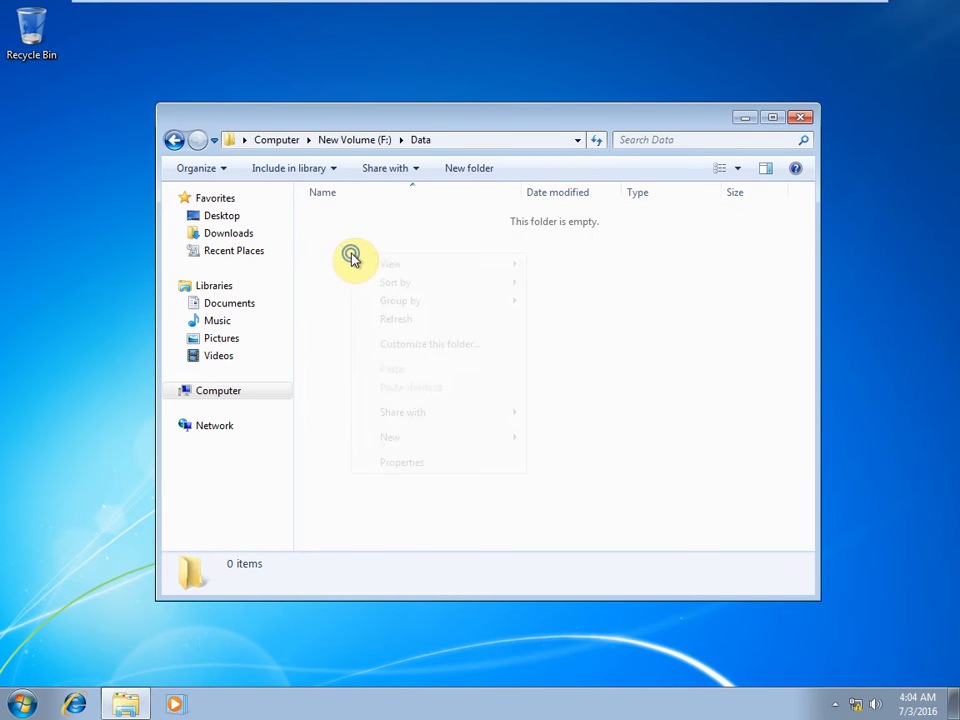
right_click(351, 256)
mouse_move(474, 450)
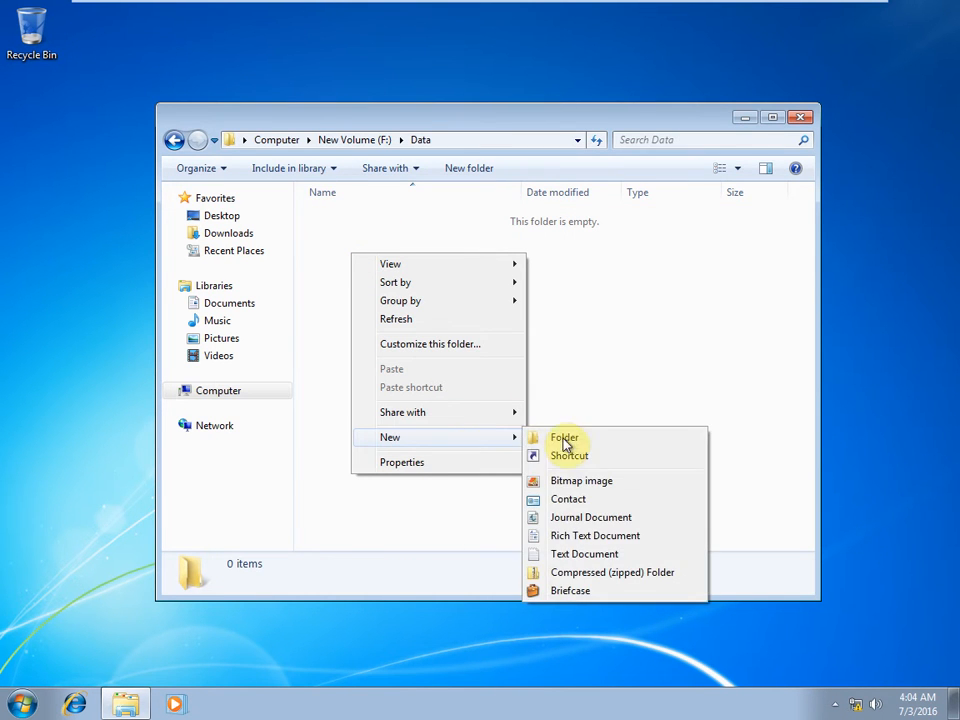
click(598, 441)
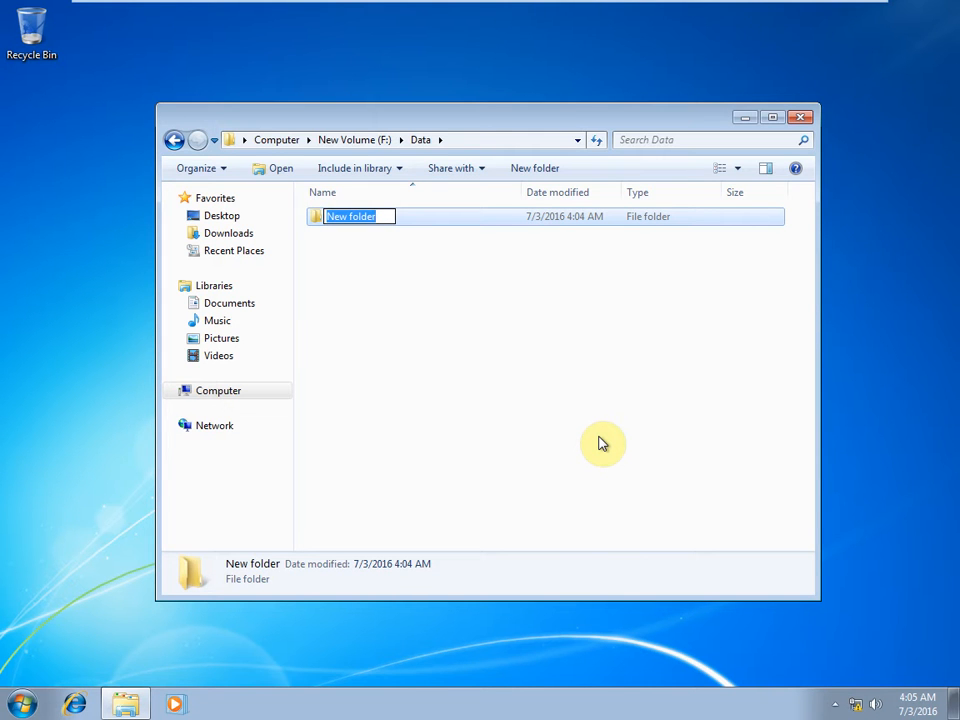
text(User1)
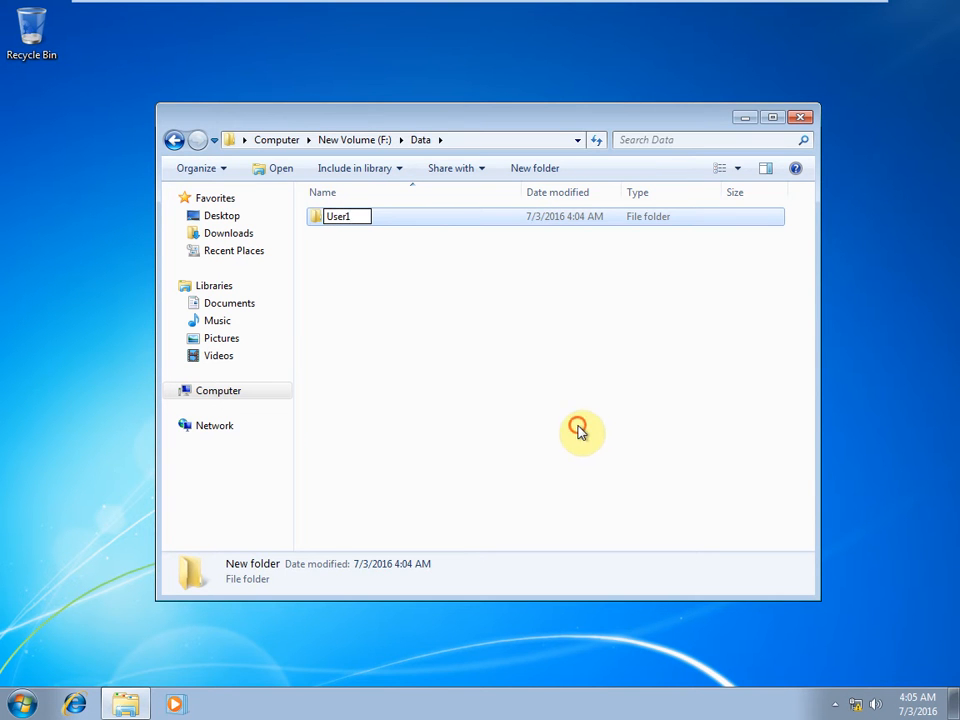
click(578, 430)
Create a new text document in User1 and open it in Notepad.
double_click(347, 218)
right_click(430, 318)
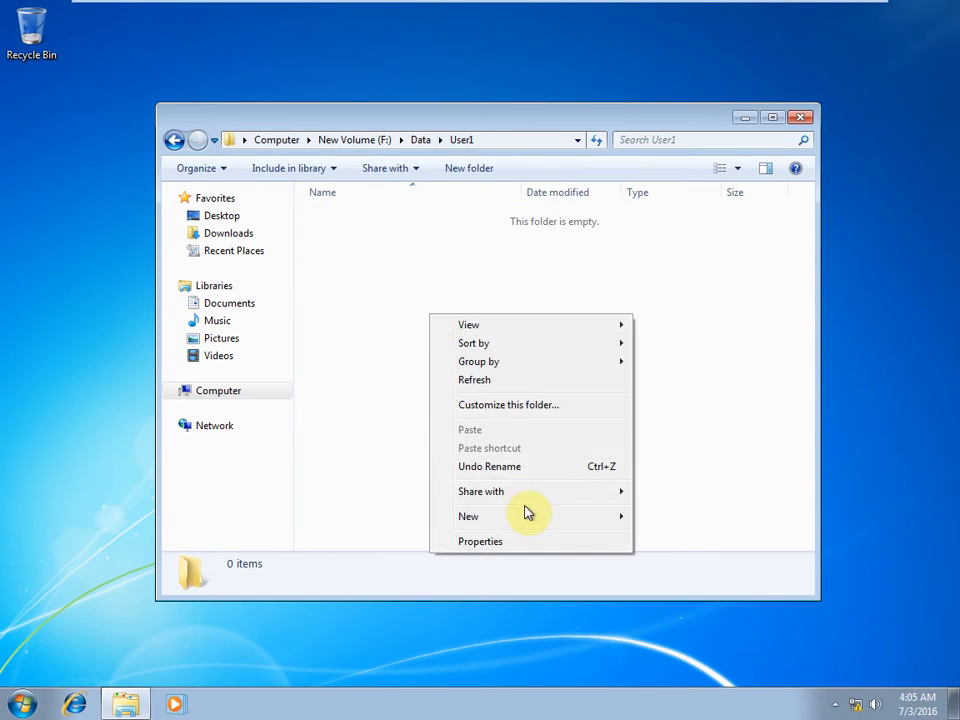
mouse_move(521, 523)
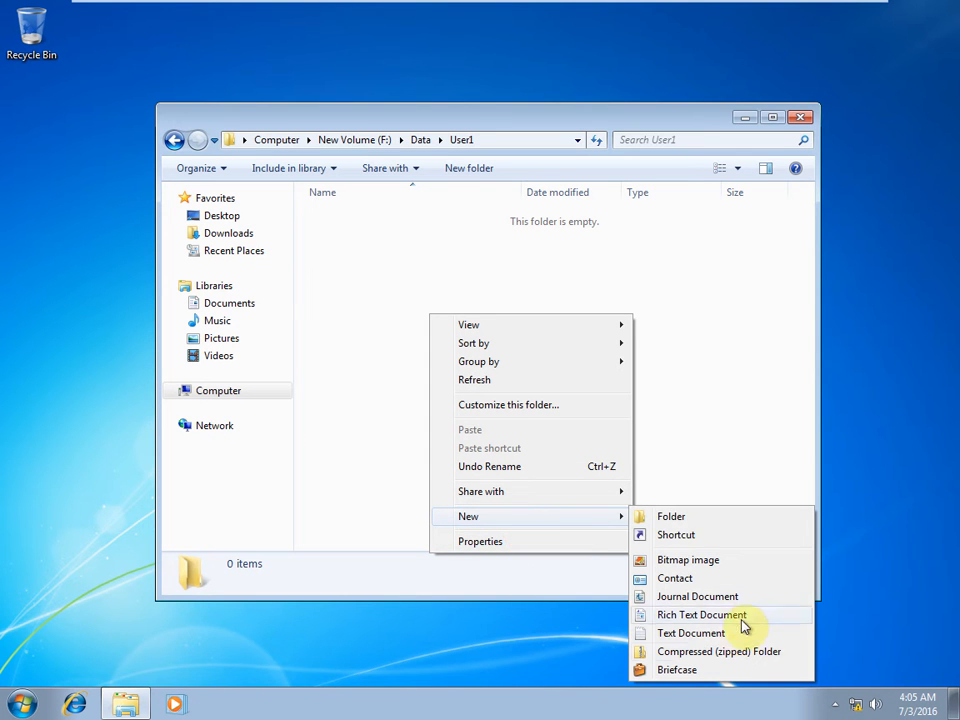
click(705, 634)
click(439, 266)
double_click(377, 216)
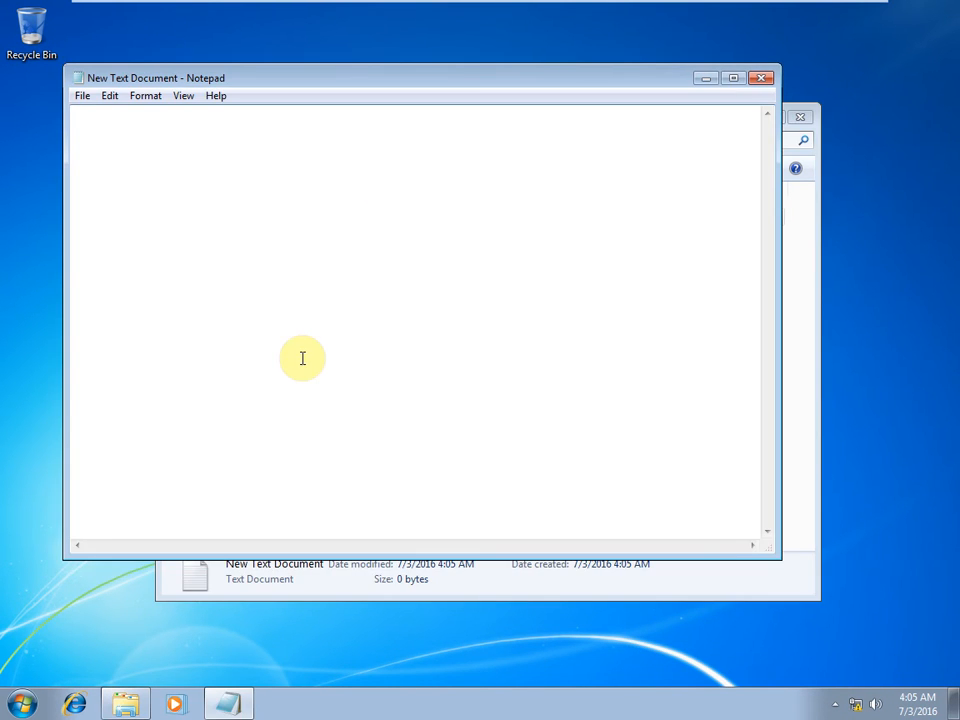
Type a line of random letters and punctuation, save the document, and close Notepad.
text(hjkjsdksdmsdlsd,;zd,;sdfajsdfjnasdflmsdflefjklsdfnmdflmlkjsdgk;mnklojnsdglk,li)
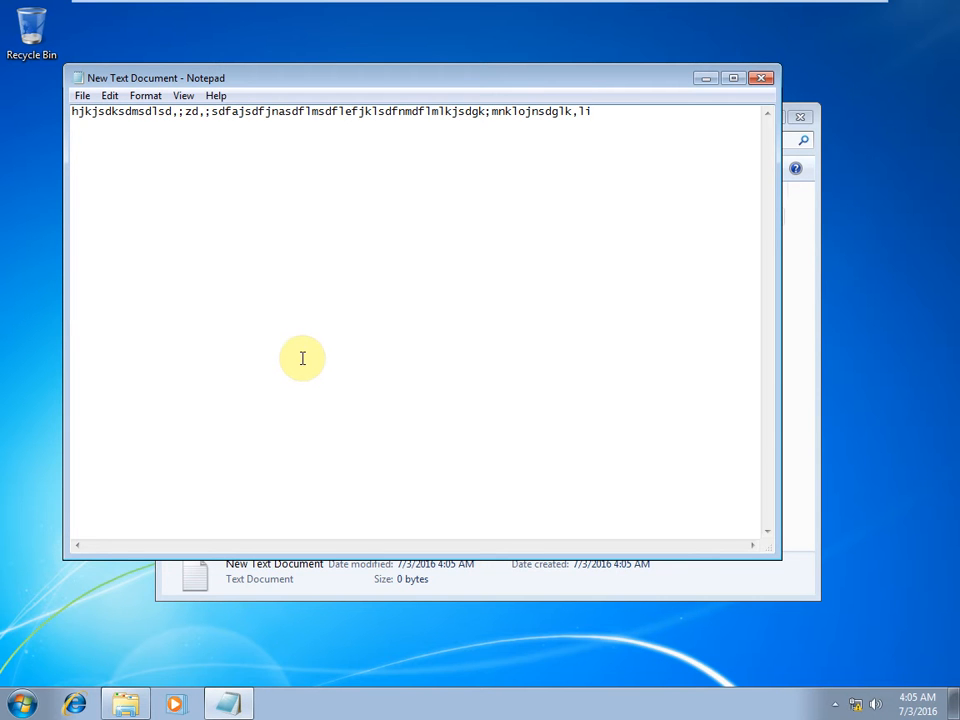
key(ctrl+s)
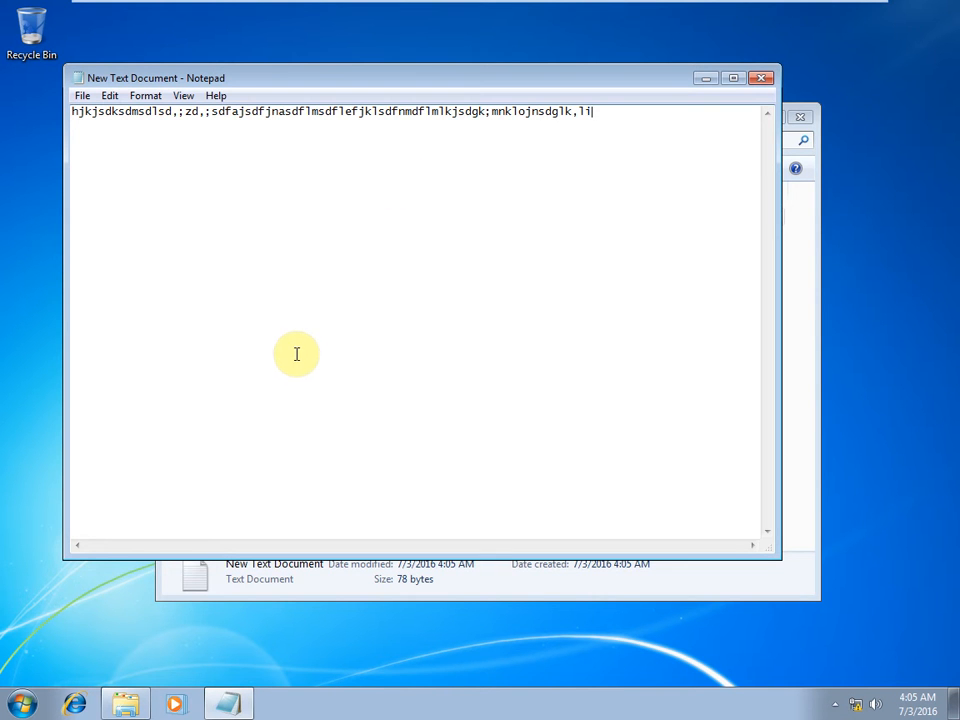
click(766, 77)
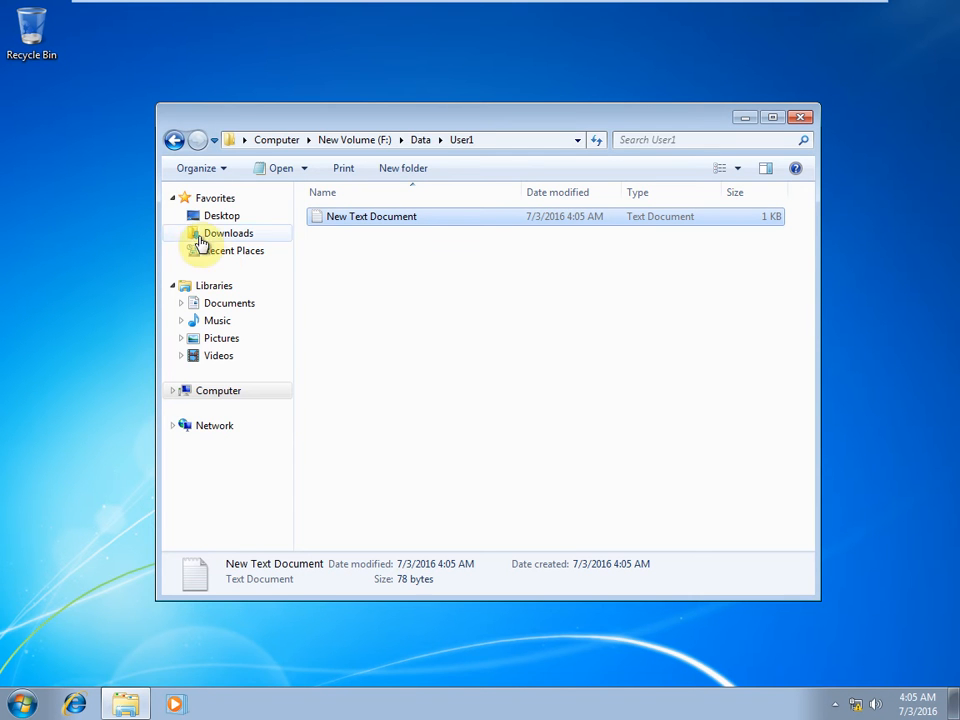
Tick Encrypt contents in User1's advanced attributes and apply the change.
click(173, 141)
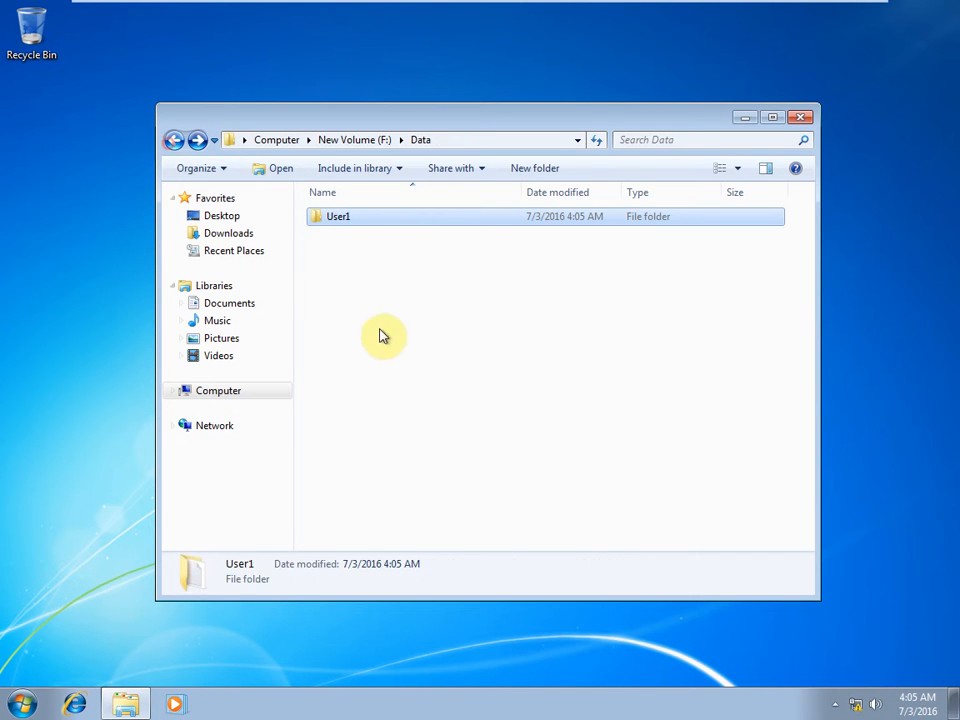
right_click(338, 220)
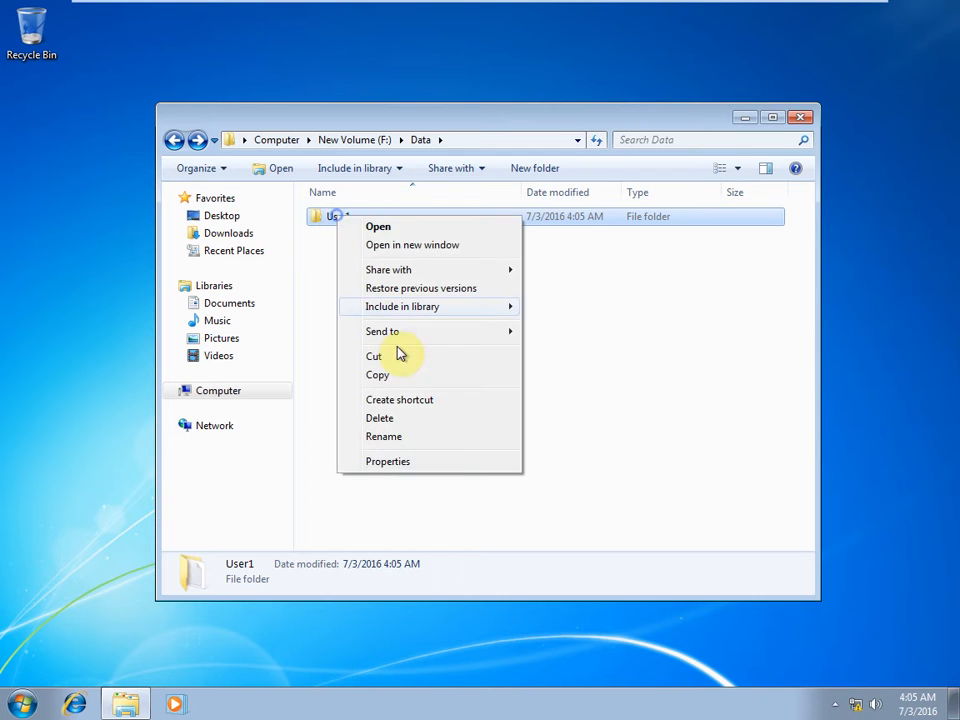
click(447, 461)
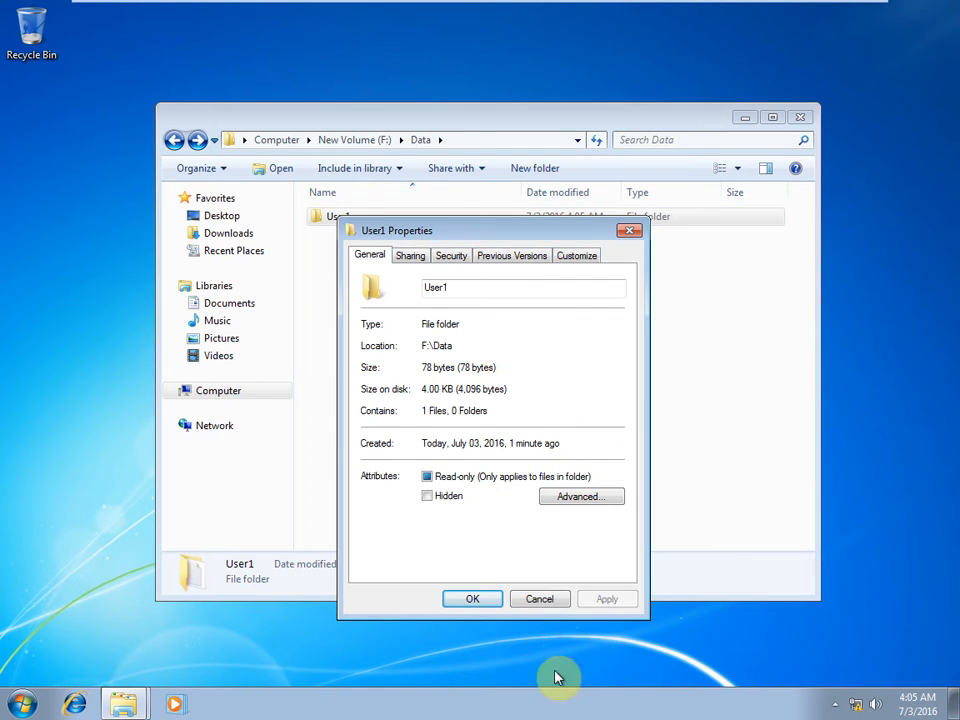
click(583, 497)
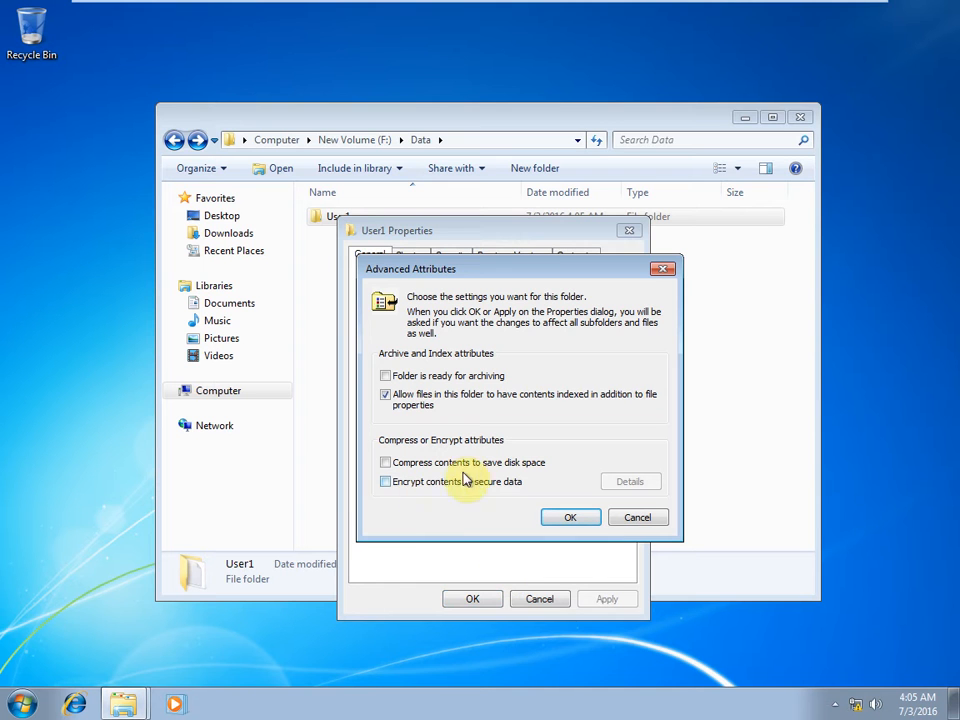
click(387, 483)
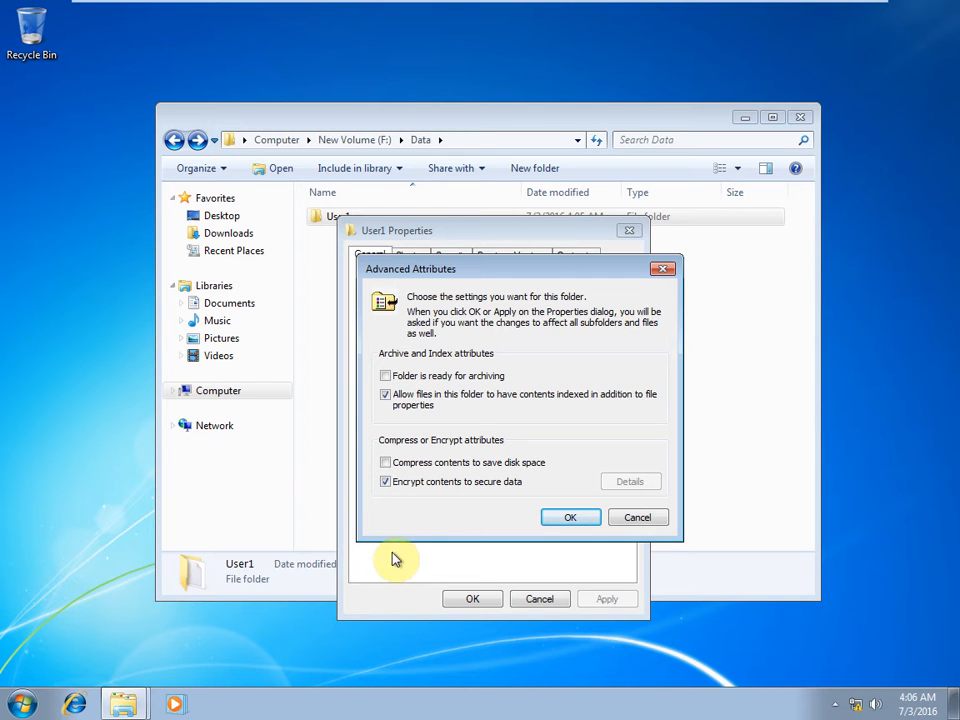
click(569, 518)
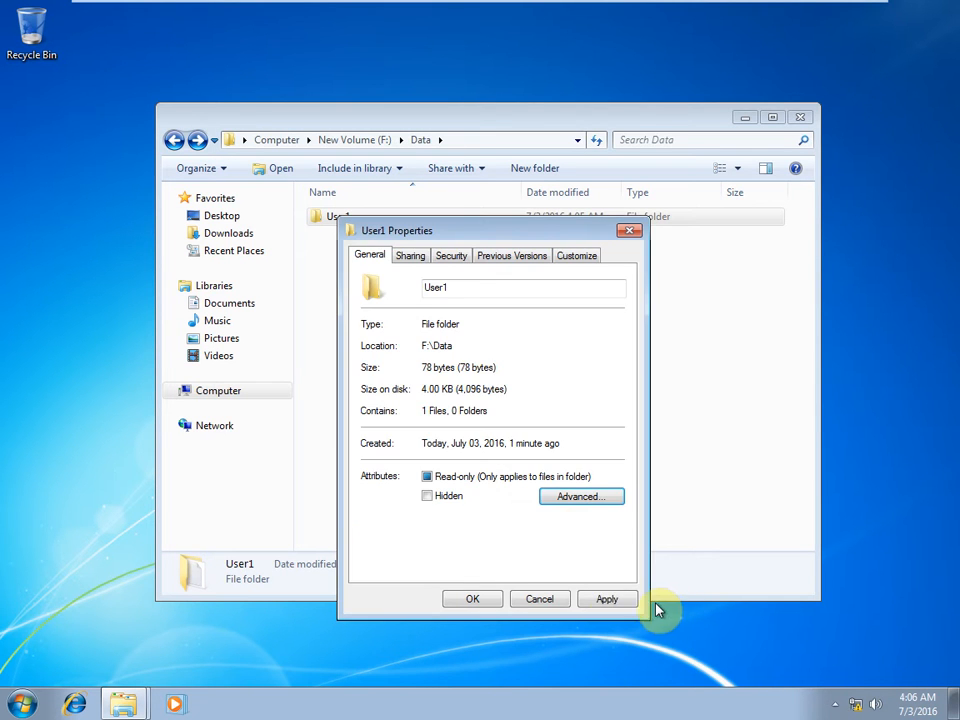
click(609, 602)
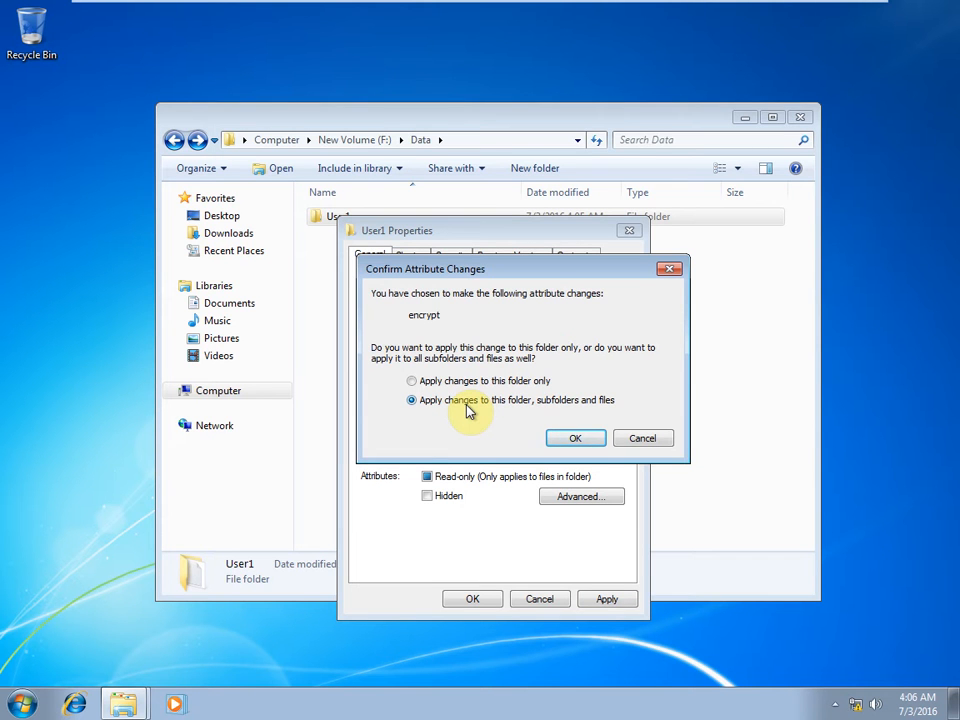
Confirm encrypting User1 with its subfolders and files, then close User1 Properties.
click(568, 440)
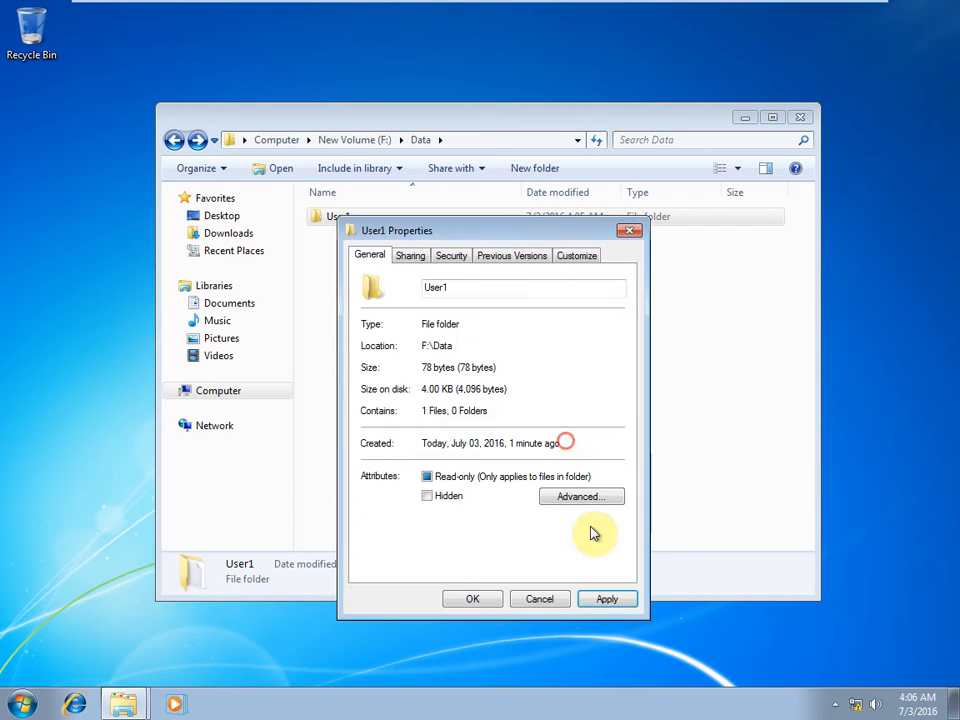
click(592, 601)
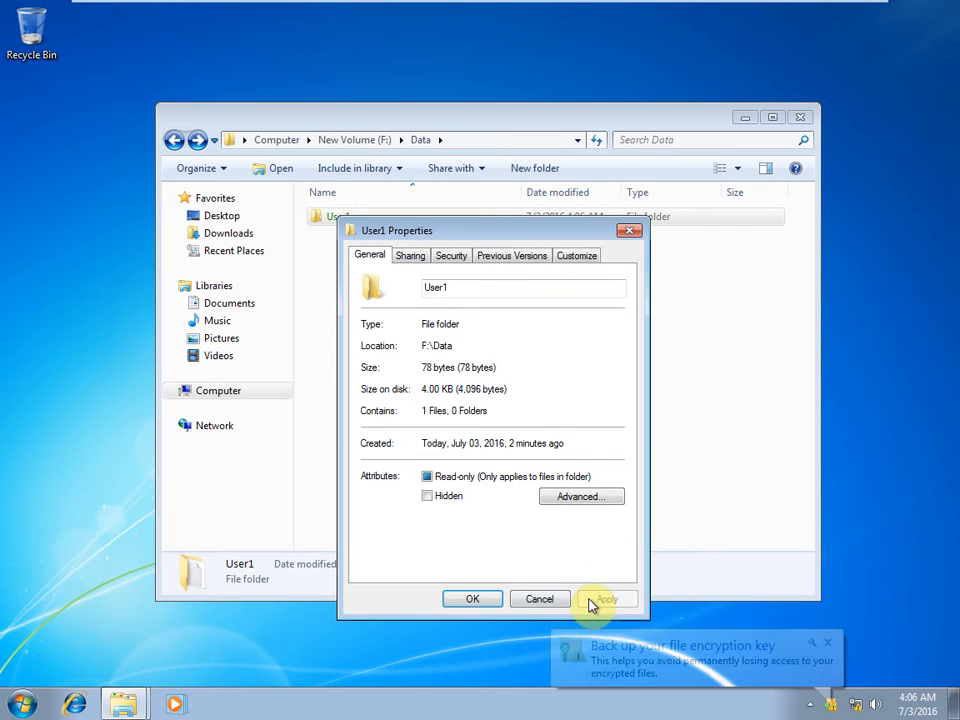
click(466, 599)
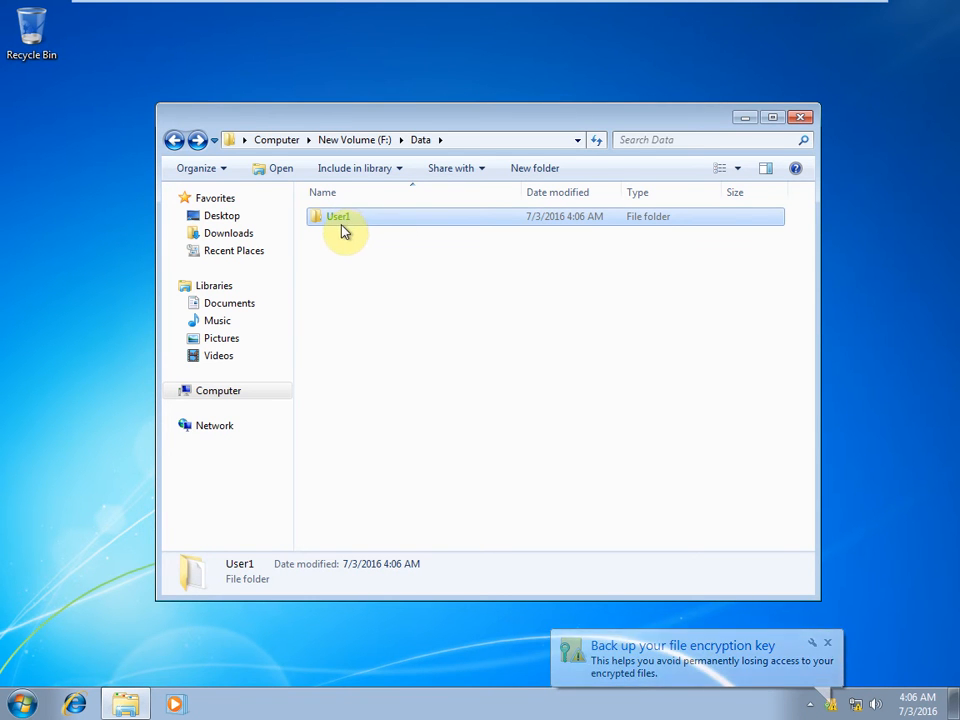
Close the Data window and log off using the Run box.
click(800, 117)
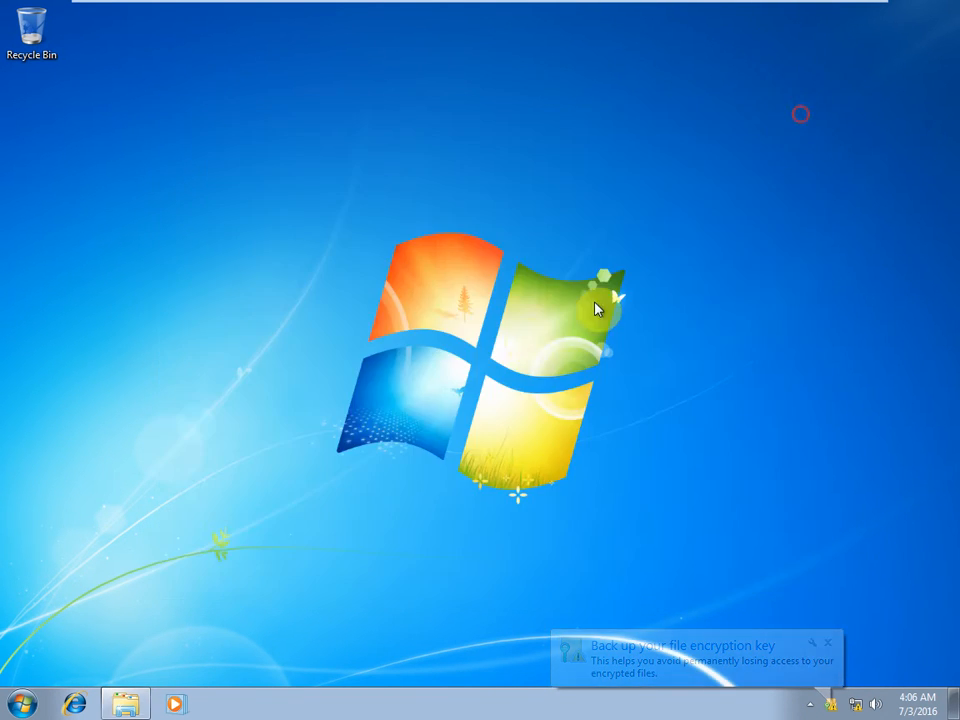
key(super+r)
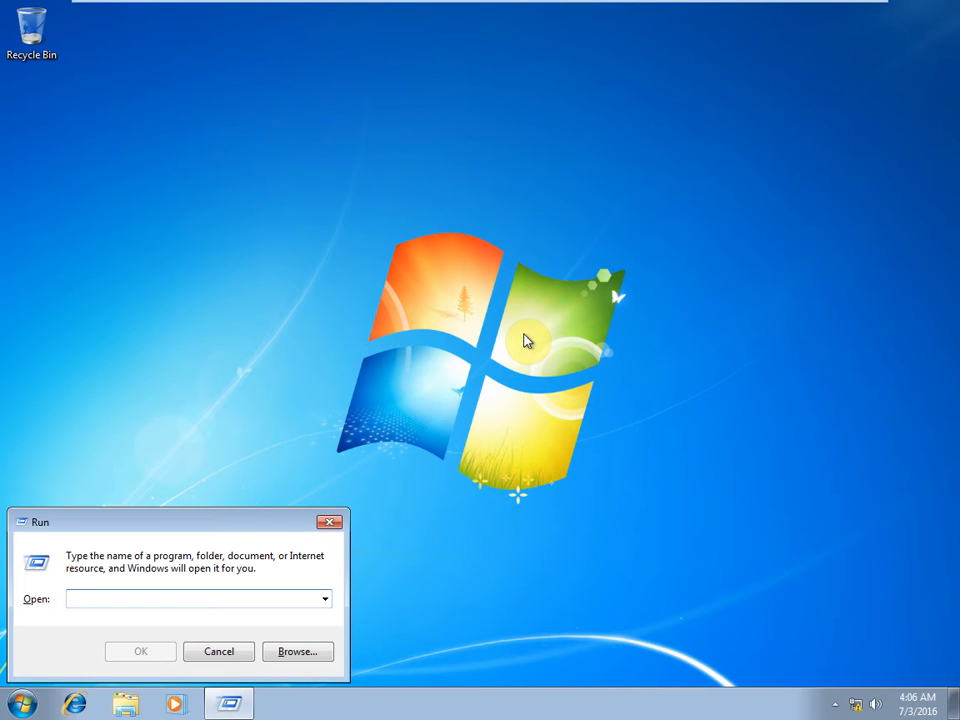
text(logoff)
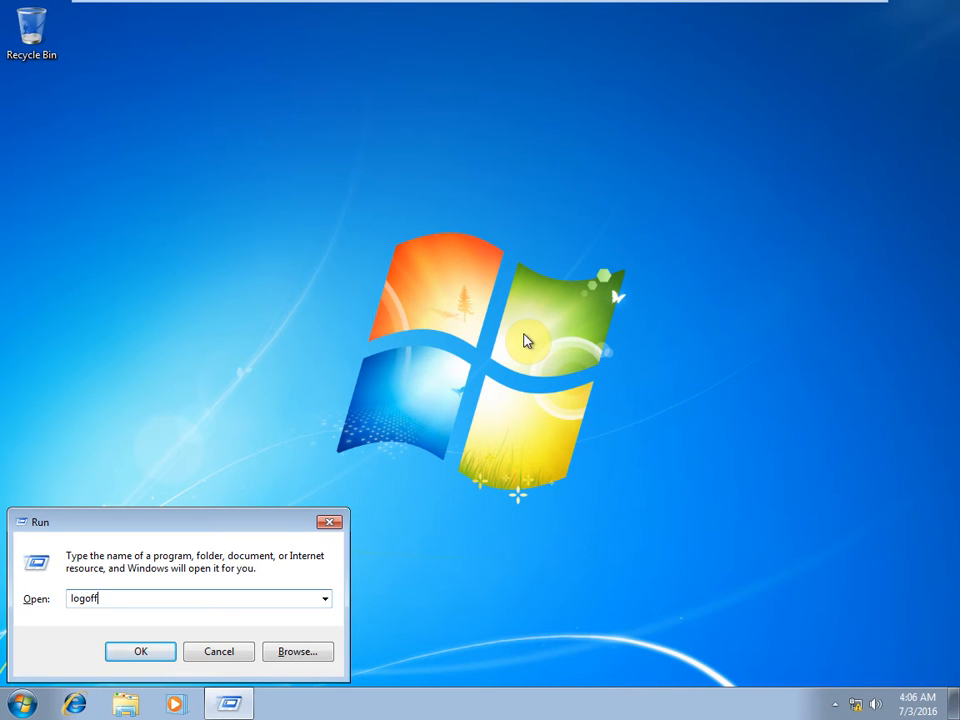
key(Return)
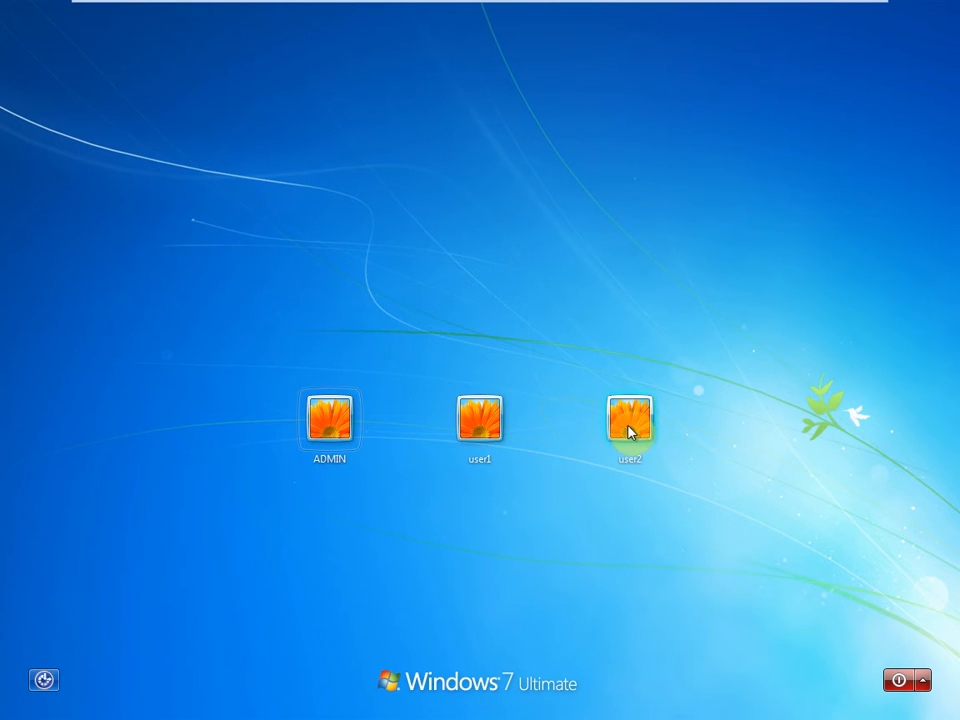
Sign in to the user2 account with its password.
click(629, 432)
text(••••)
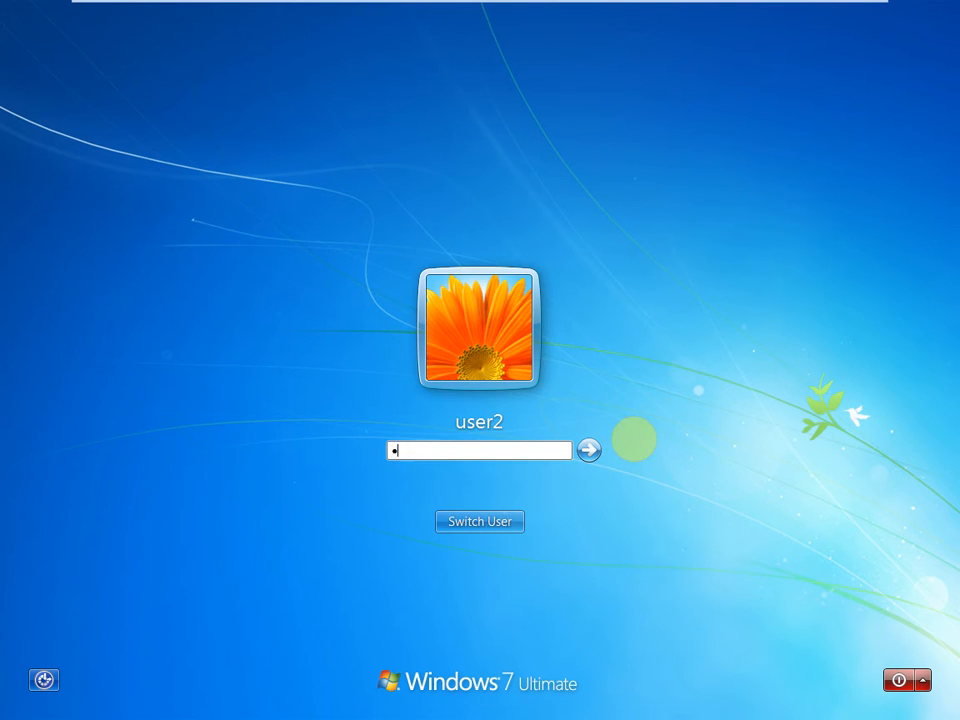
key(BackSpace)
key(BackSpace)
key(BackSpace)
key(BackSpace)
text(••••••)
key(Return)
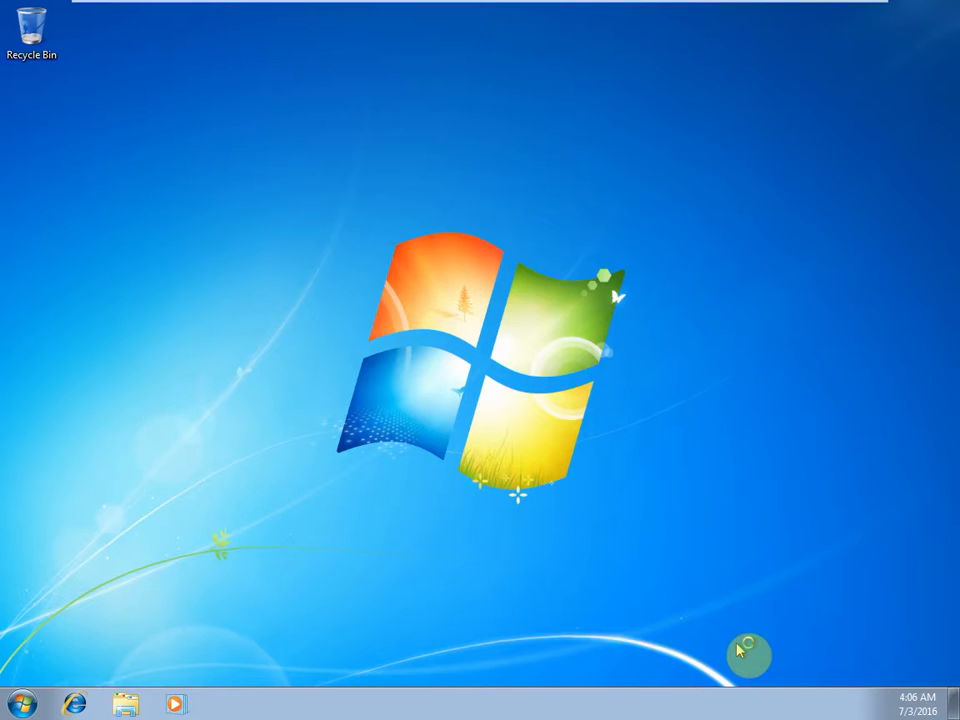
As user2, open New Text Document in F:\Data\User1.
key(super+r)
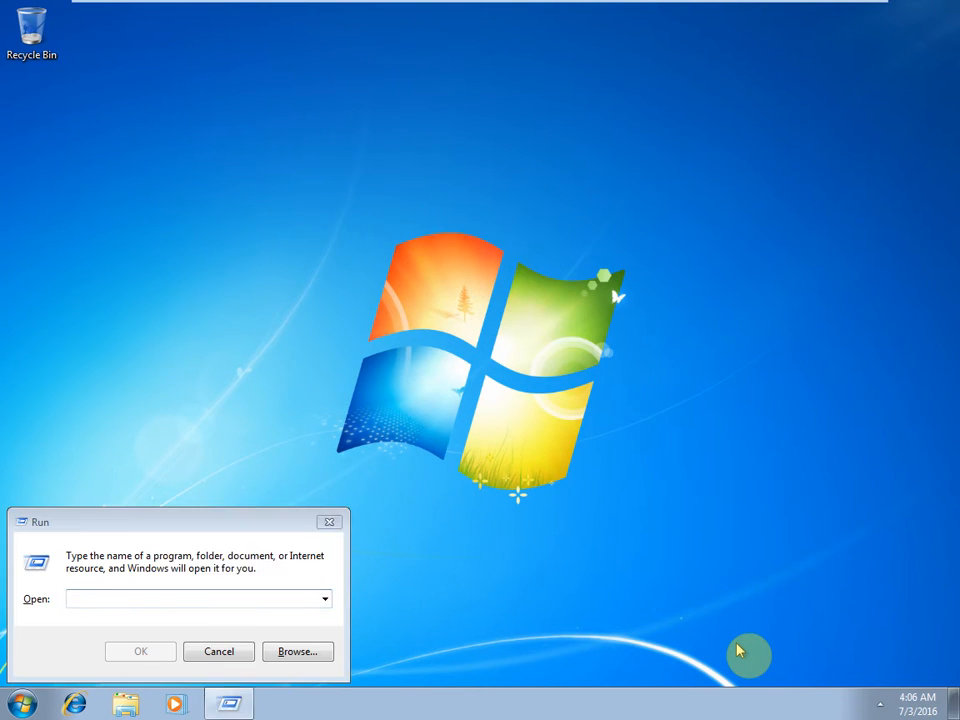
key(super+e)
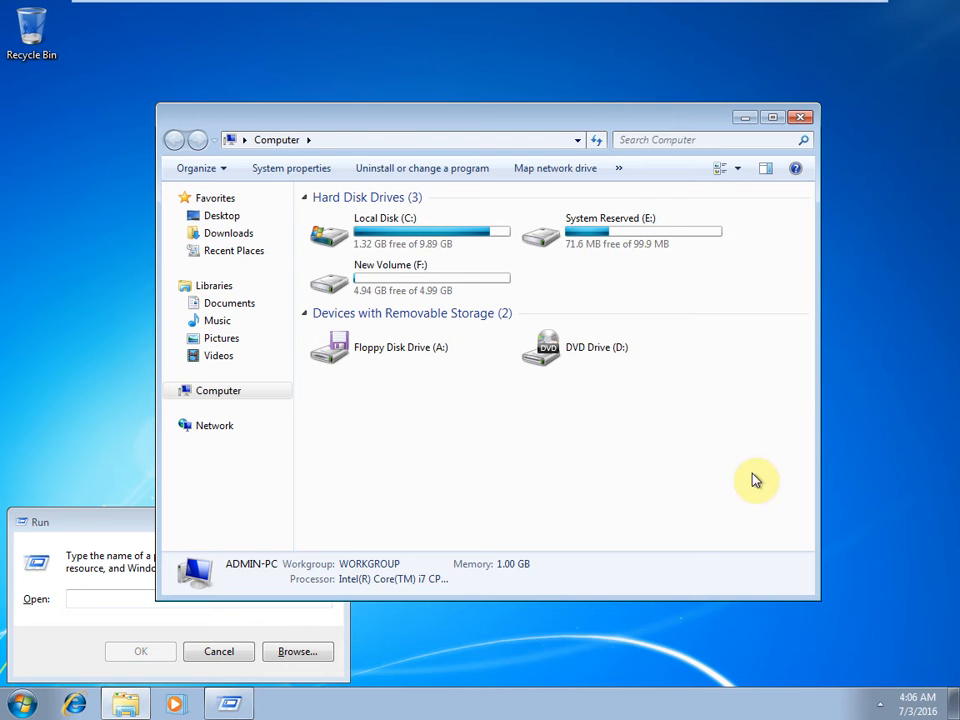
click(352, 288)
double_click(352, 288)
double_click(351, 215)
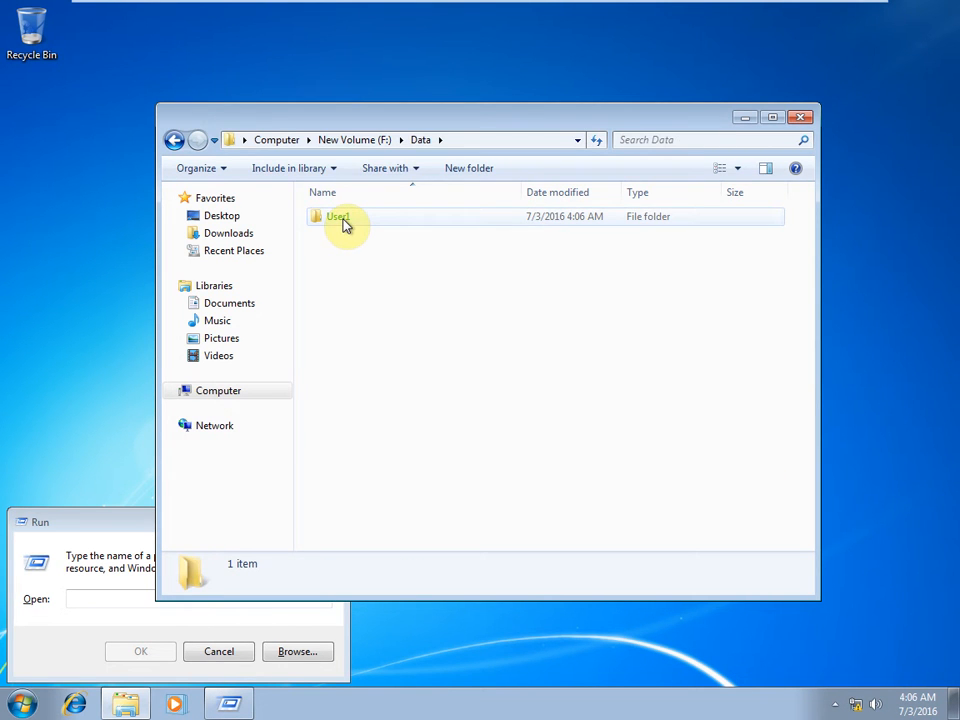
double_click(343, 222)
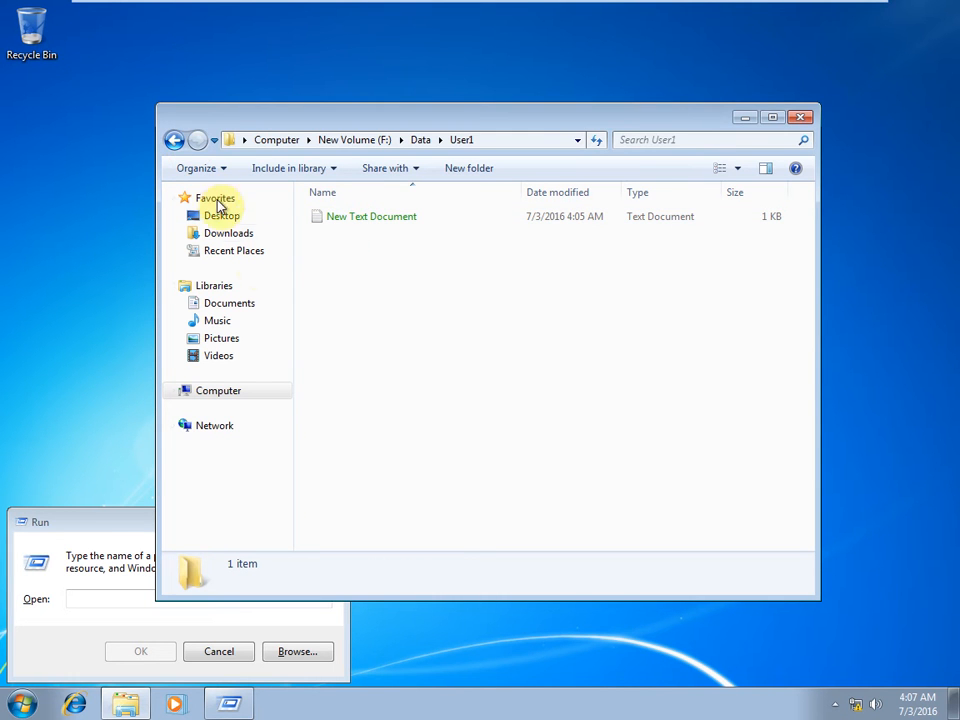
double_click(375, 222)
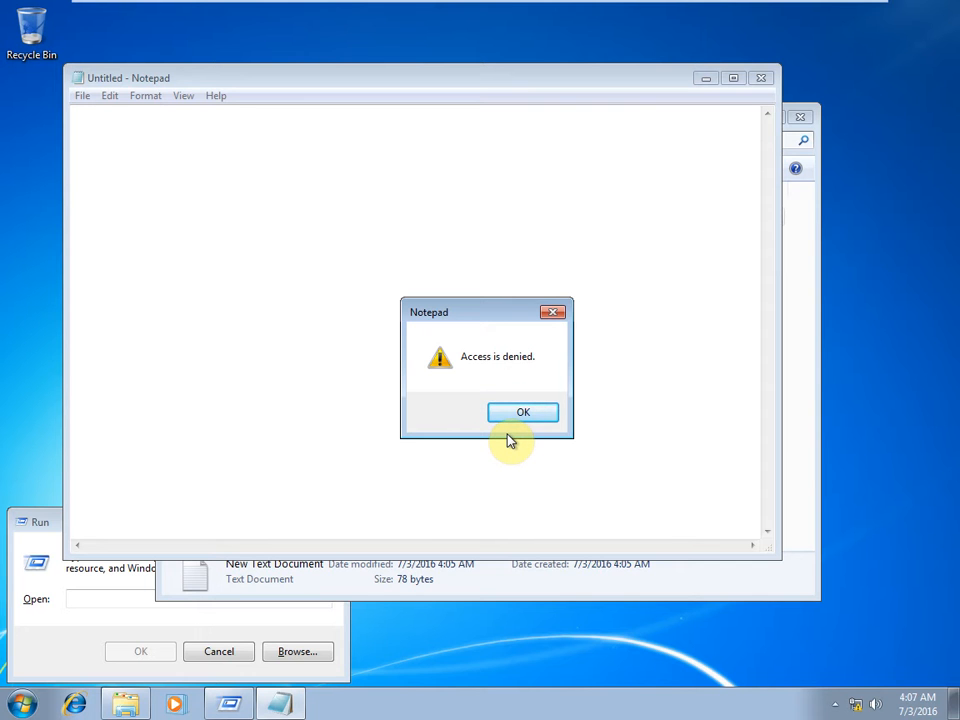
Dismiss the Access is denied error, then close Notepad and the User1 window.
click(518, 414)
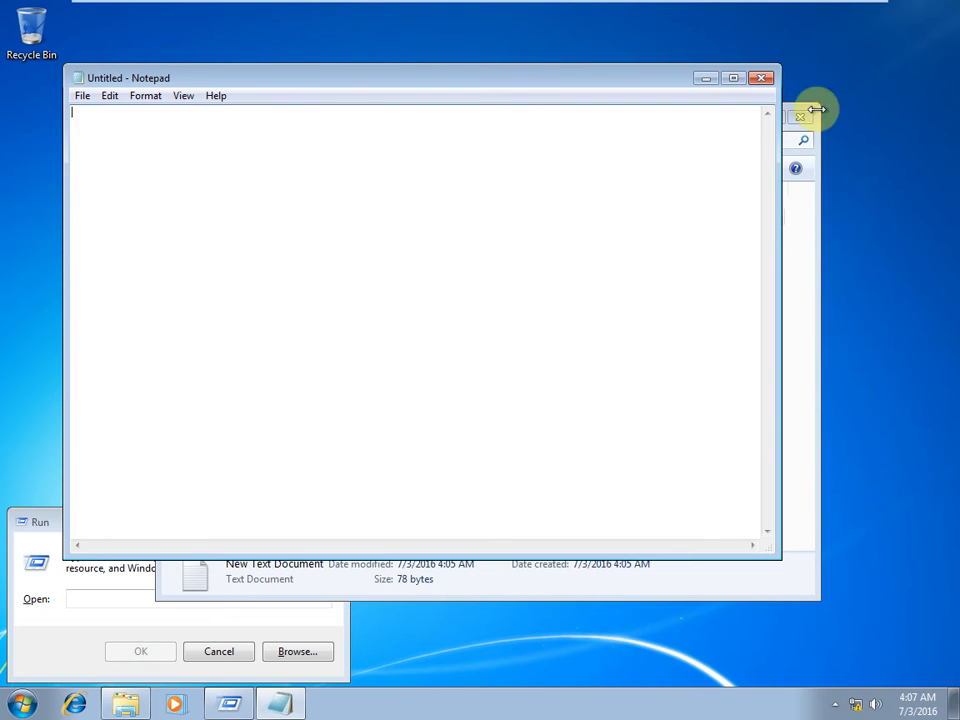
click(761, 78)
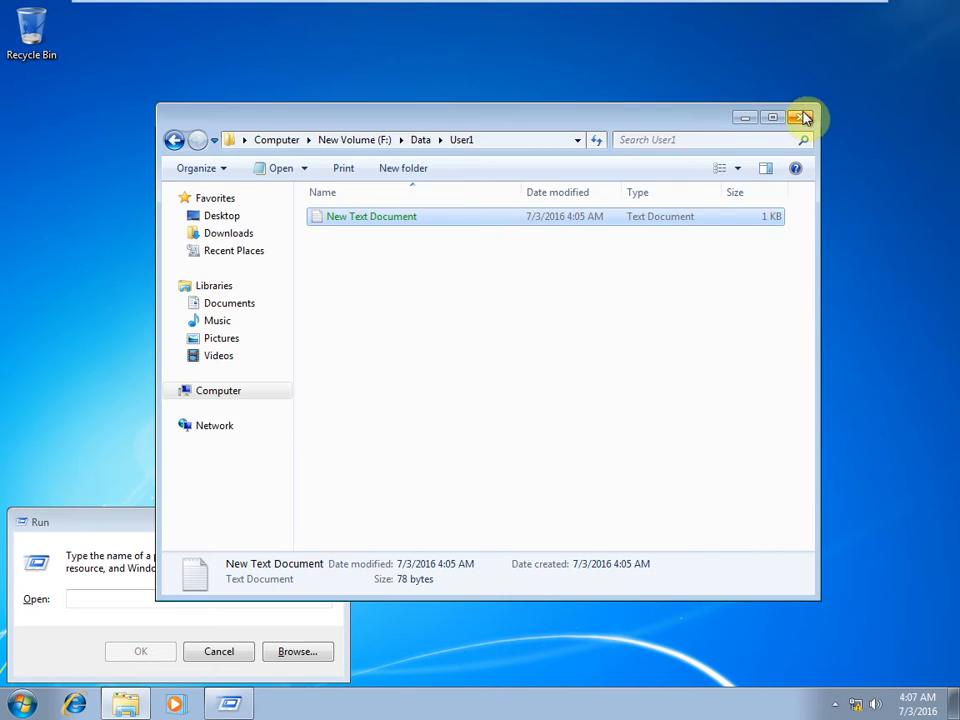
click(803, 111)
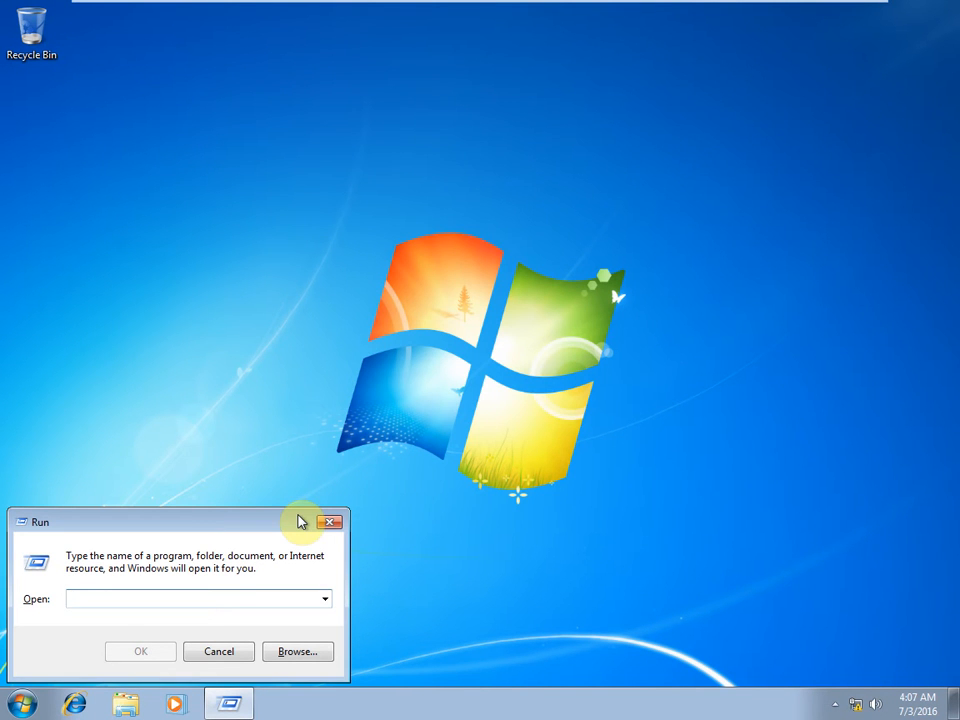
Log off user2 via the Run box and sign back in as ADMIN with its password.
text(logoo)
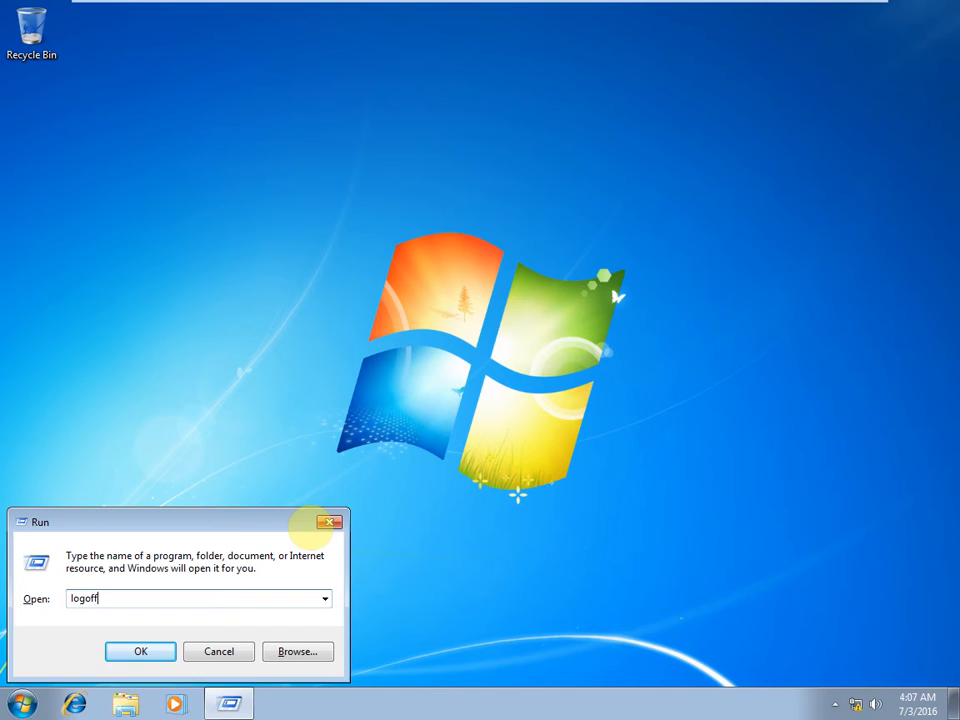
text(f)
key(Return)
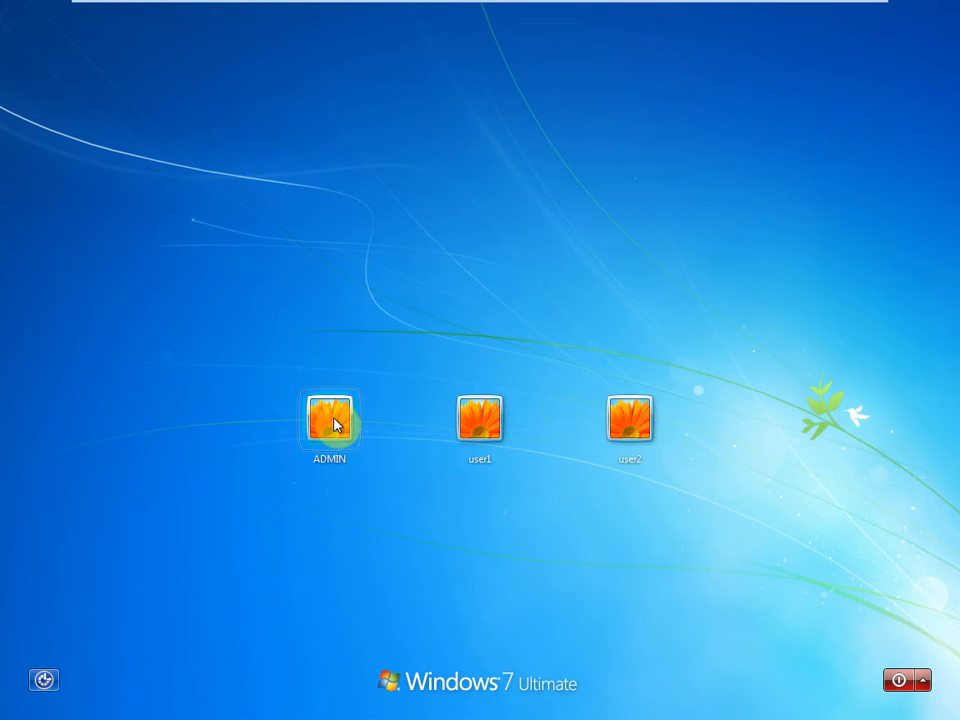
click(334, 427)
text(1234)
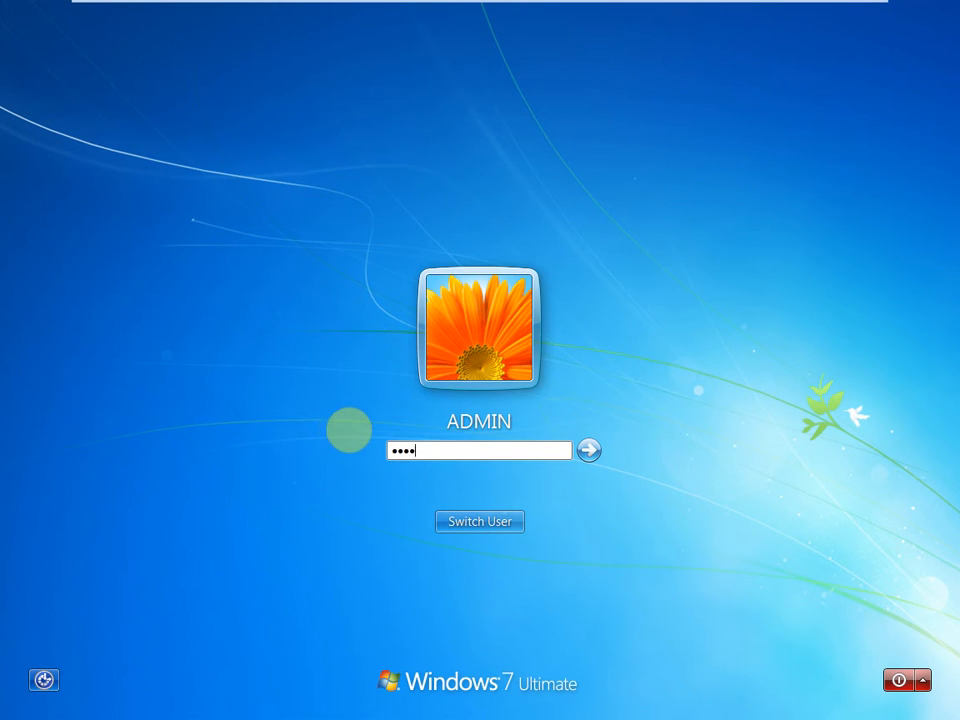
text(56)
key(Return)
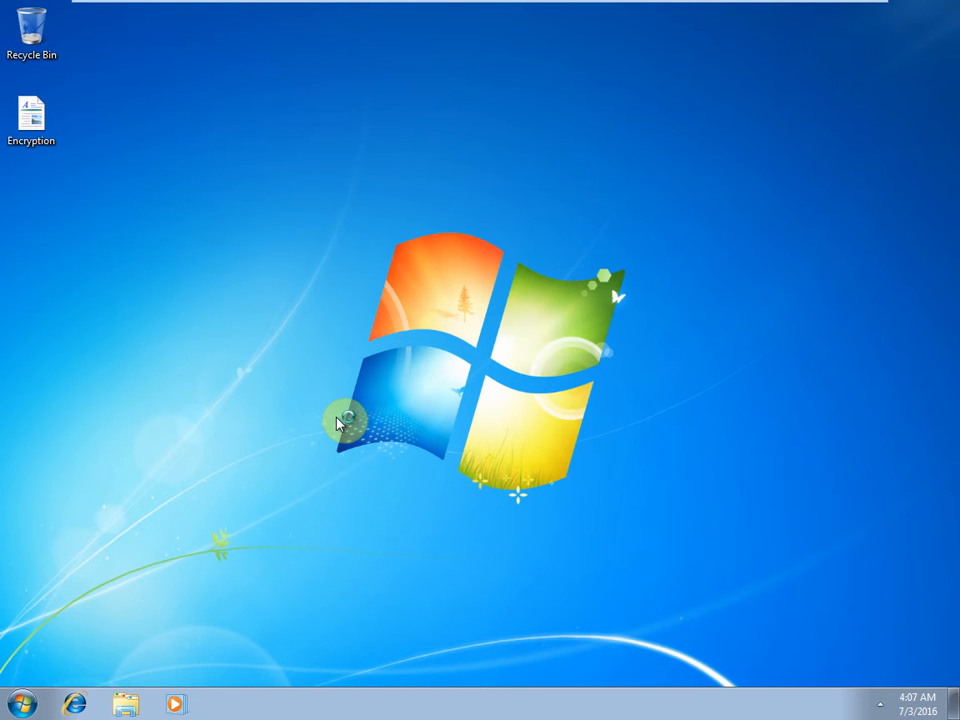
As ADMIN, open New Text Document in F:\Data\User1.
key(super+e)
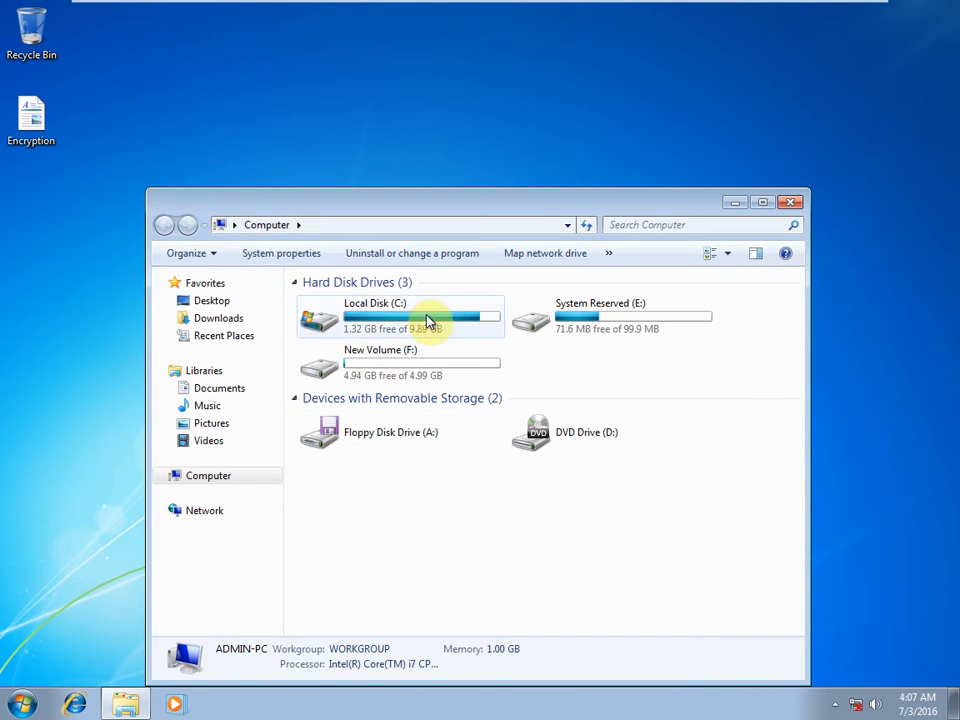
double_click(369, 378)
click(323, 304)
double_click(323, 304)
double_click(328, 304)
double_click(328, 304)
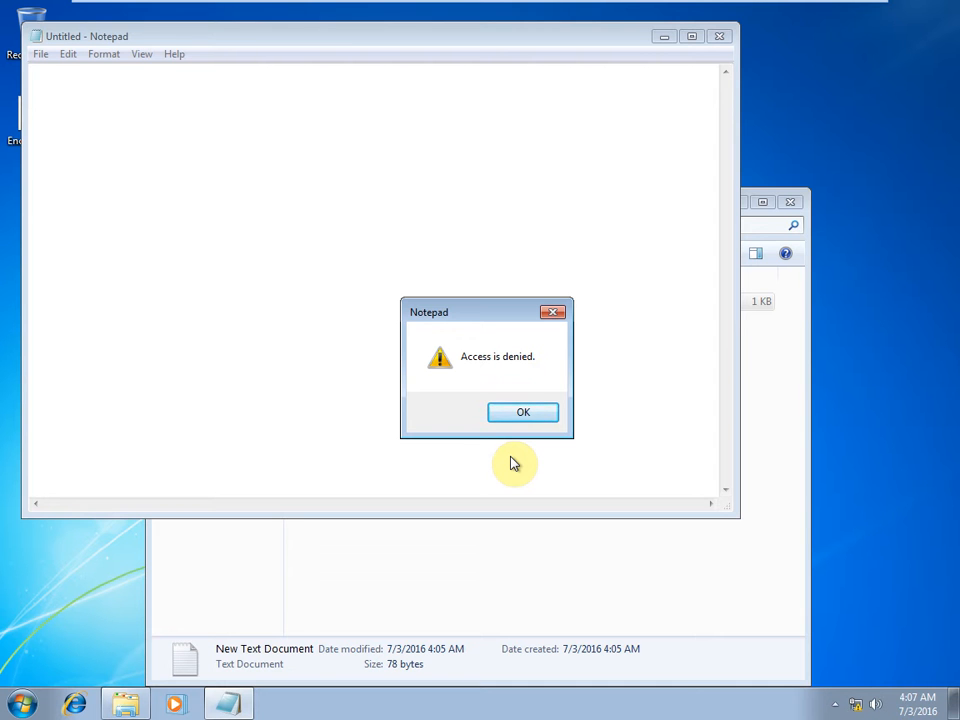
Dismiss the Access is denied error, close Notepad, and open the desktop Encryption document.
click(500, 412)
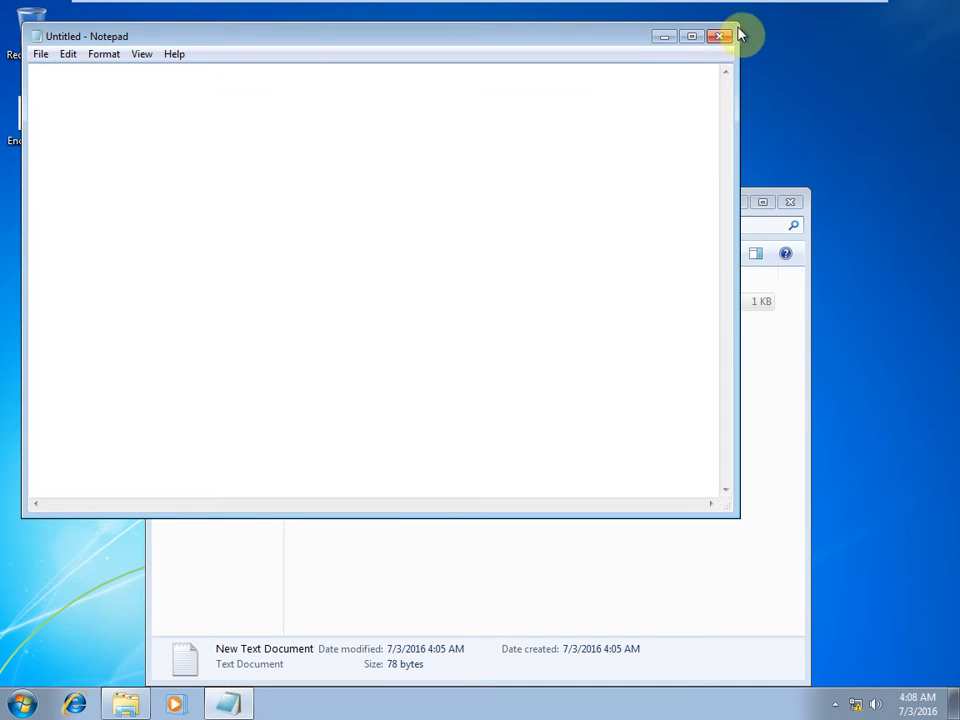
click(716, 35)
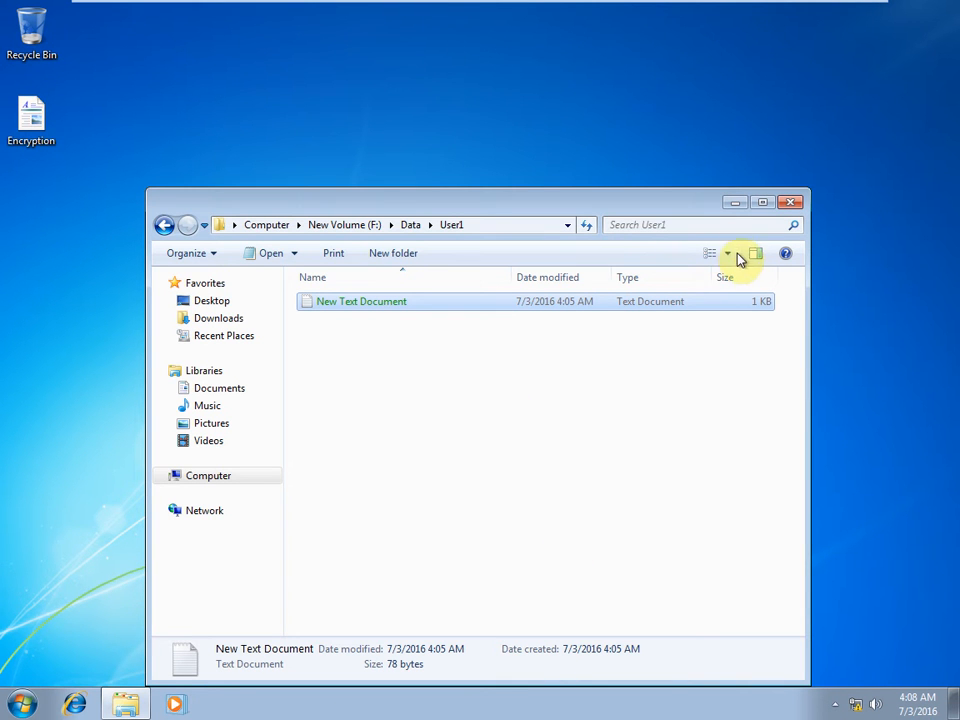
double_click(20, 140)
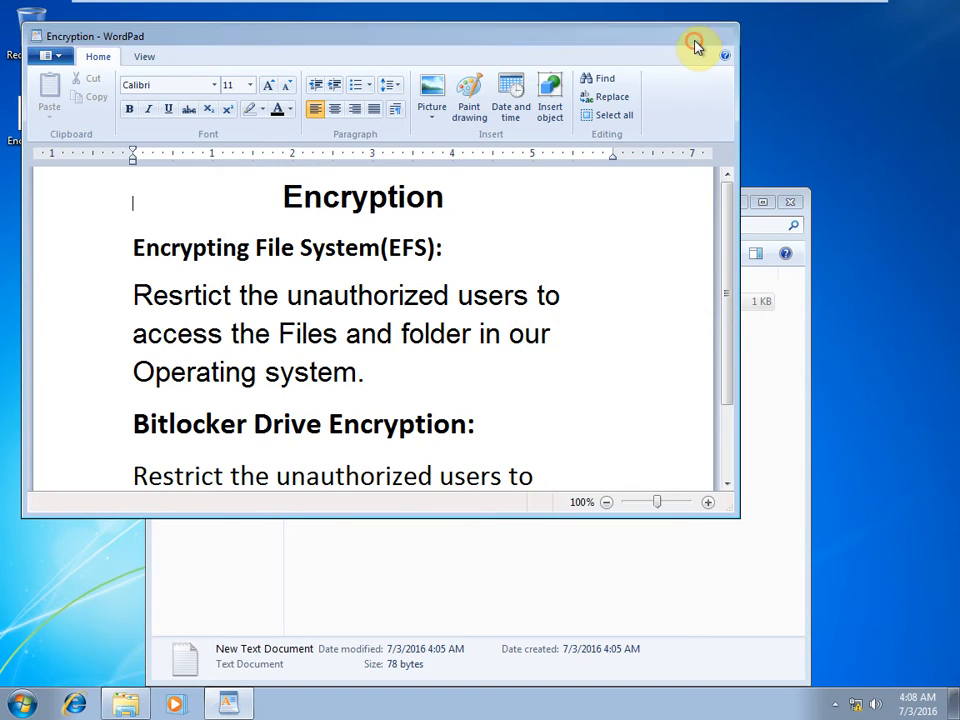
Maximize WordPad and add 'Data recovery Agent(DRA)' after the EFS heading.
click(695, 40)
click(606, 203)
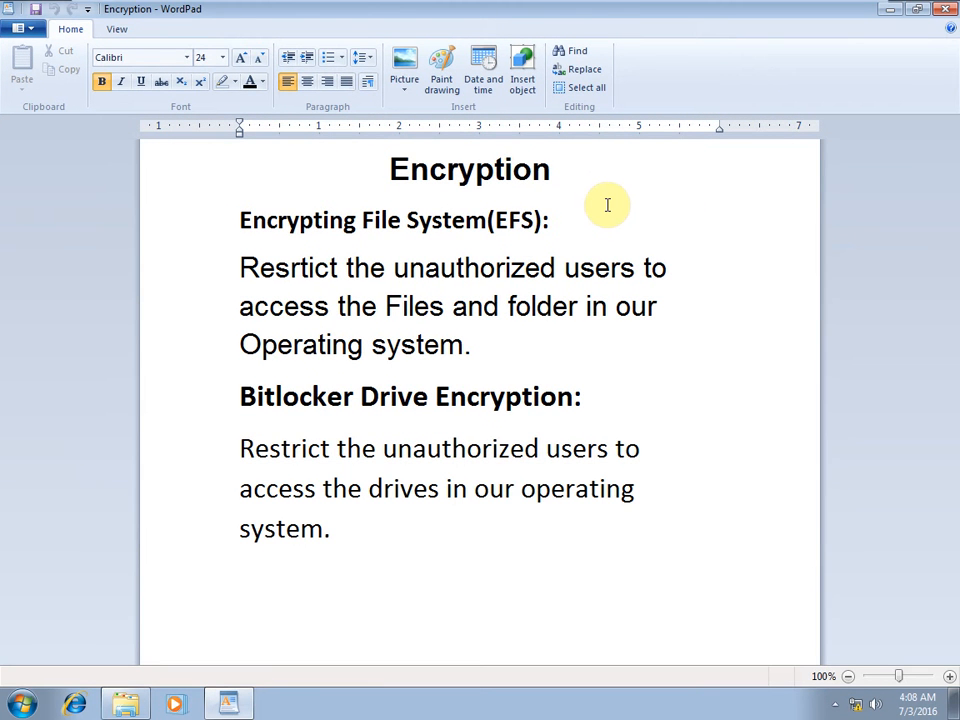
key(Tab)
key(Tab)
key(Tab)
text(Dat)
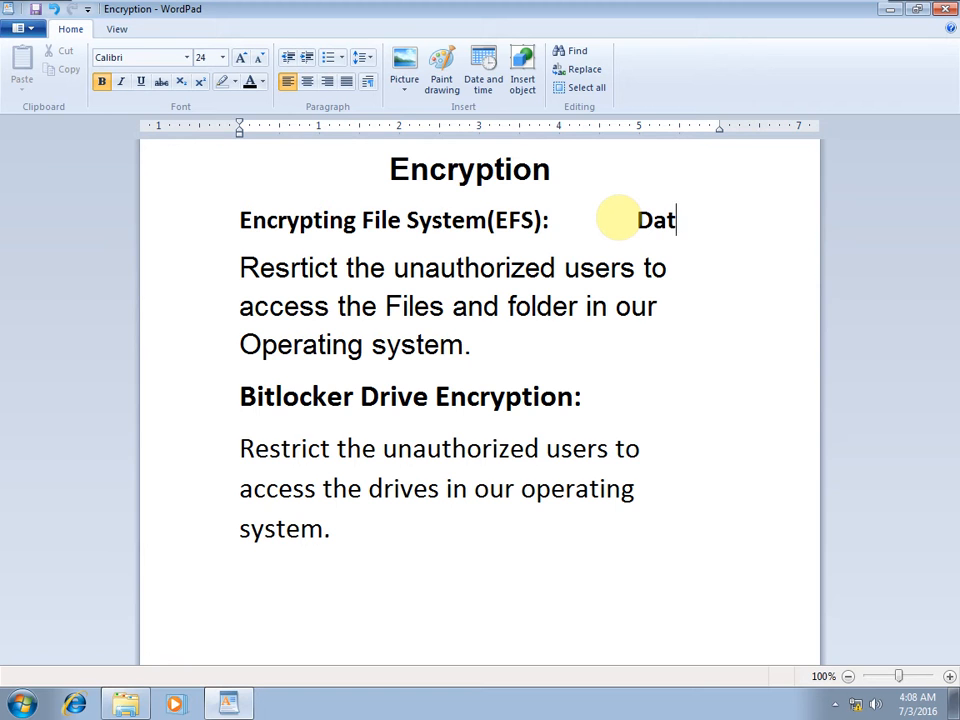
text(a reco)
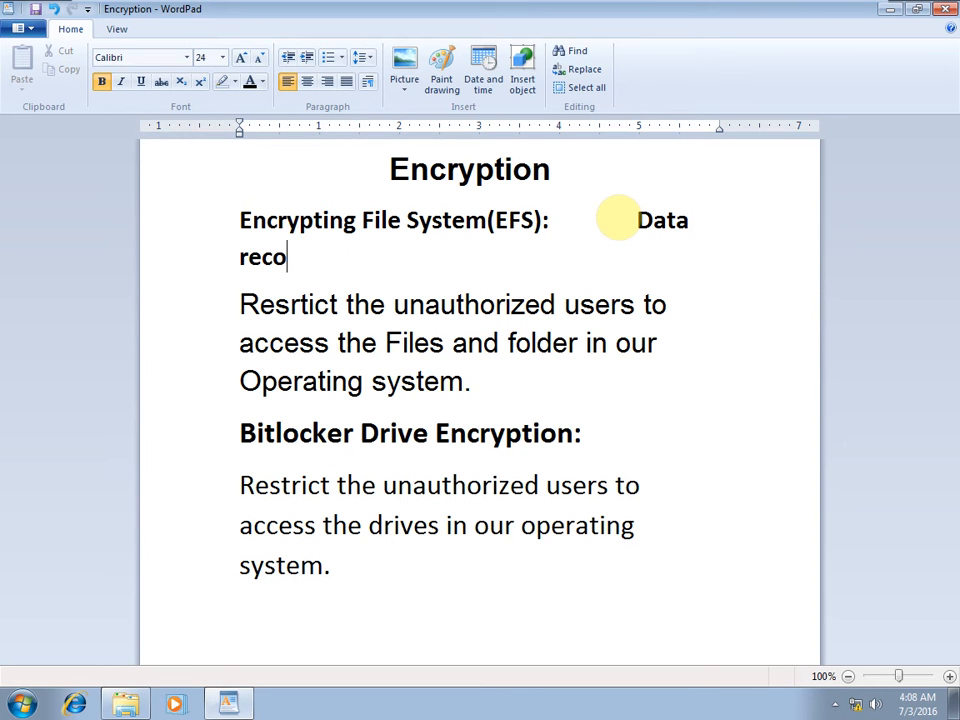
text(very Agent)
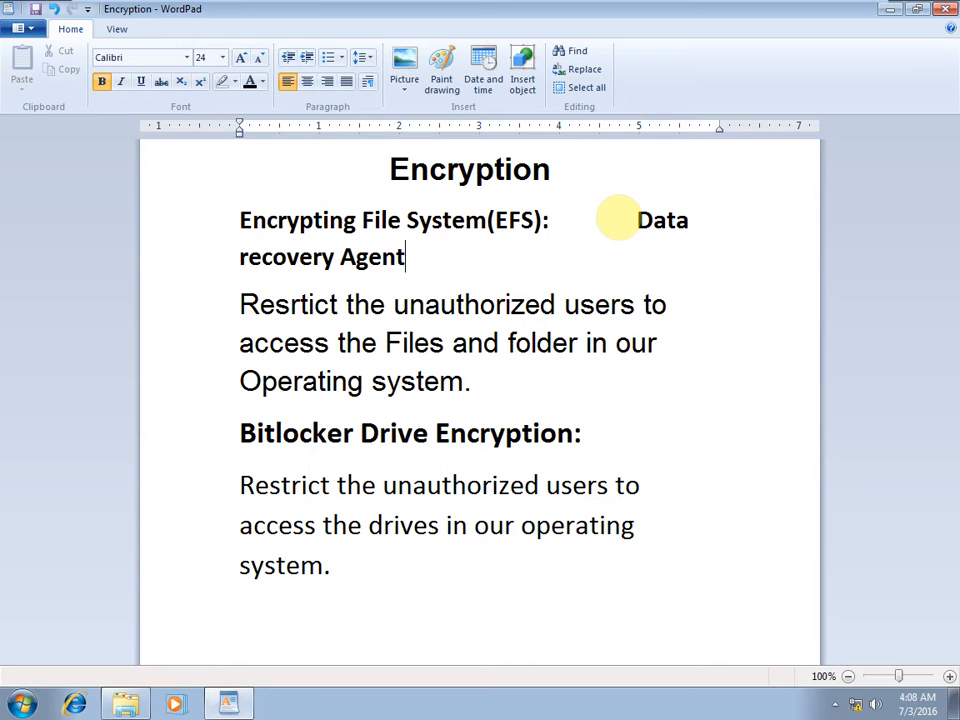
text((DRA))
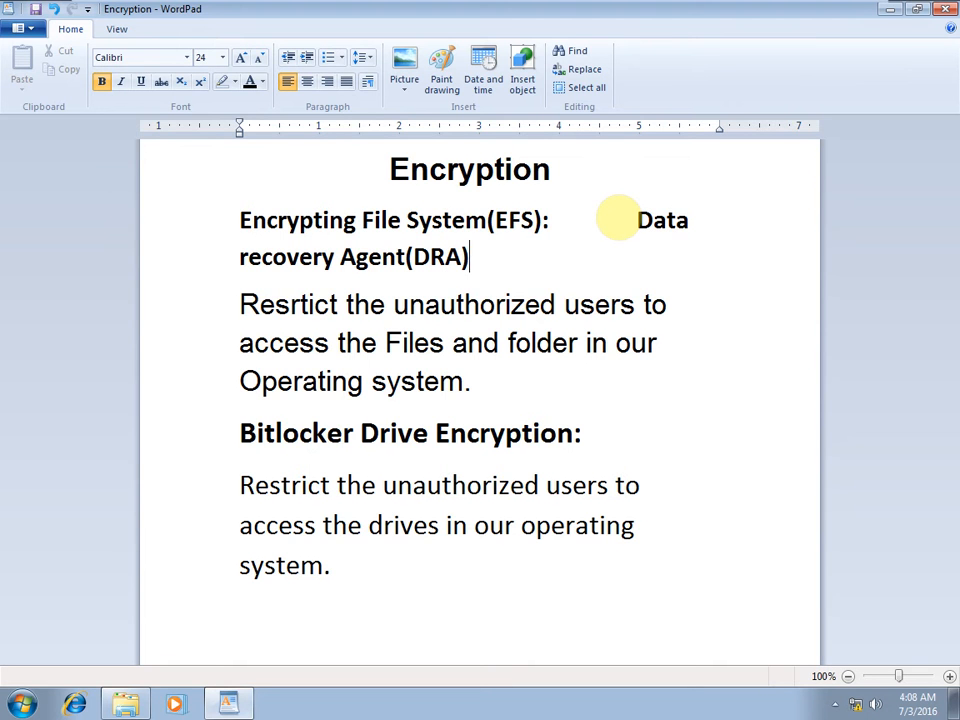
key(super)
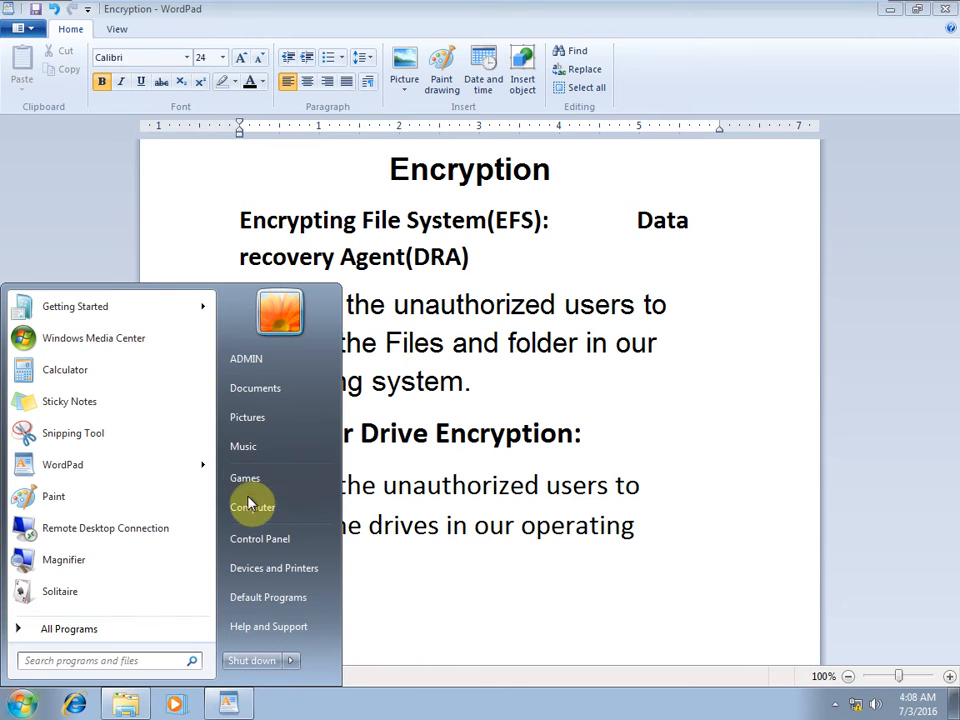
Open Computer's system properties, scroll through the system information, and close it.
right_click(245, 510)
click(355, 656)
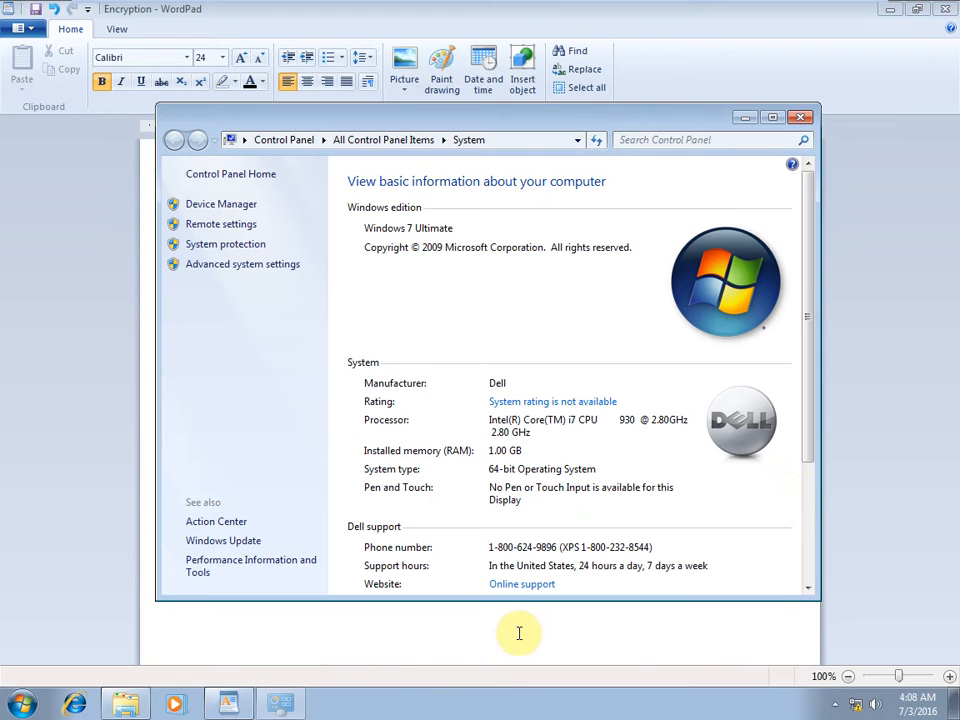
drag(810, 384, 823, 505)
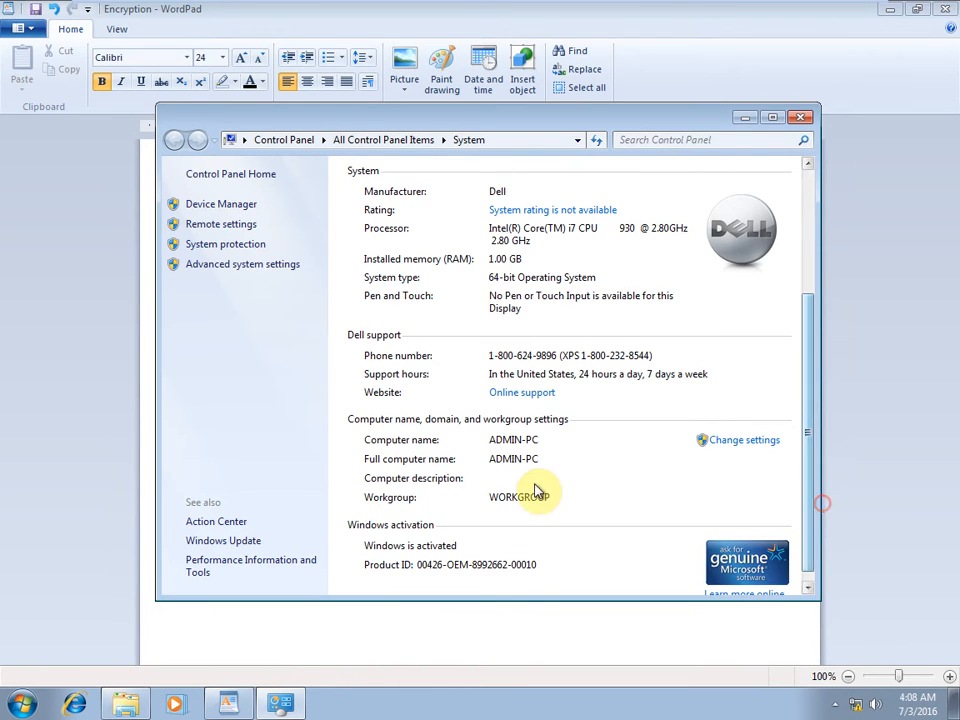
click(800, 118)
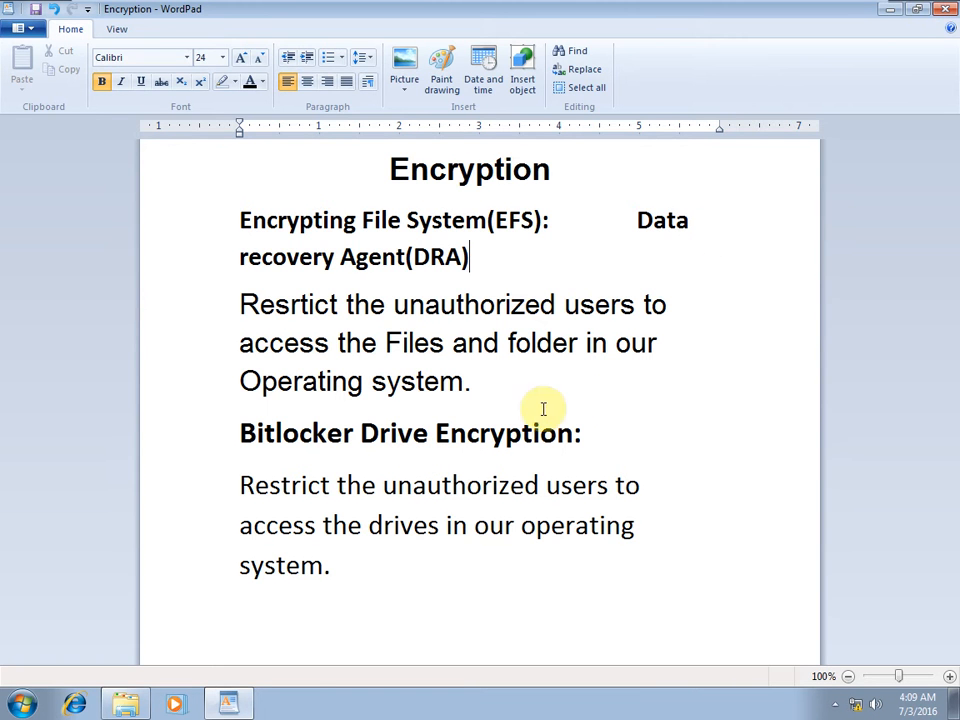
Minimize WordPad, close the User1 folder, and launch cmd from the Run box.
click(889, 10)
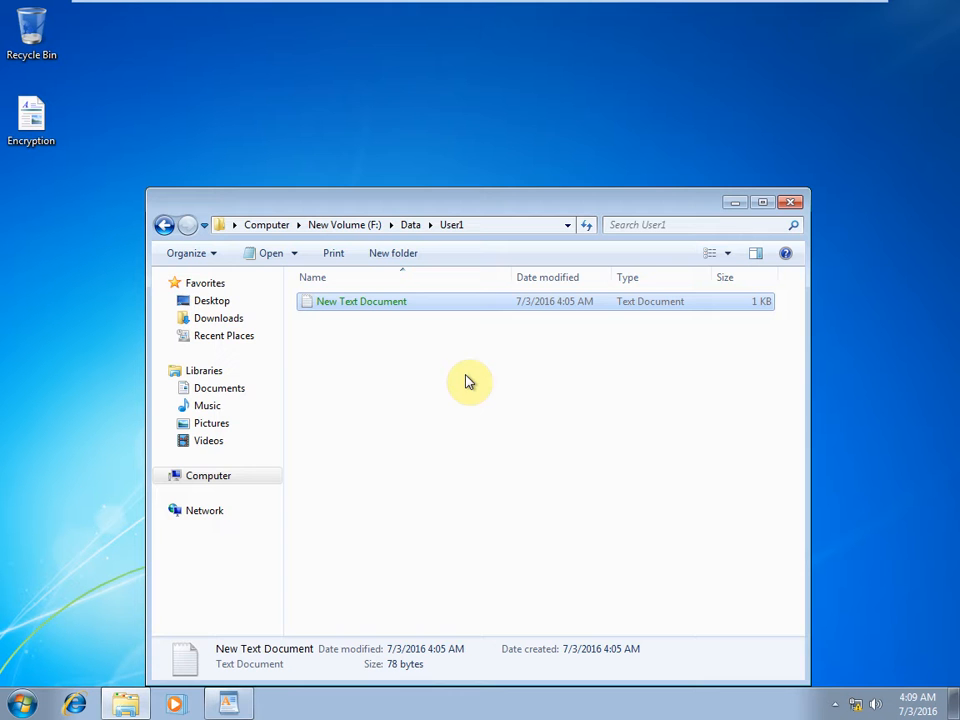
click(792, 197)
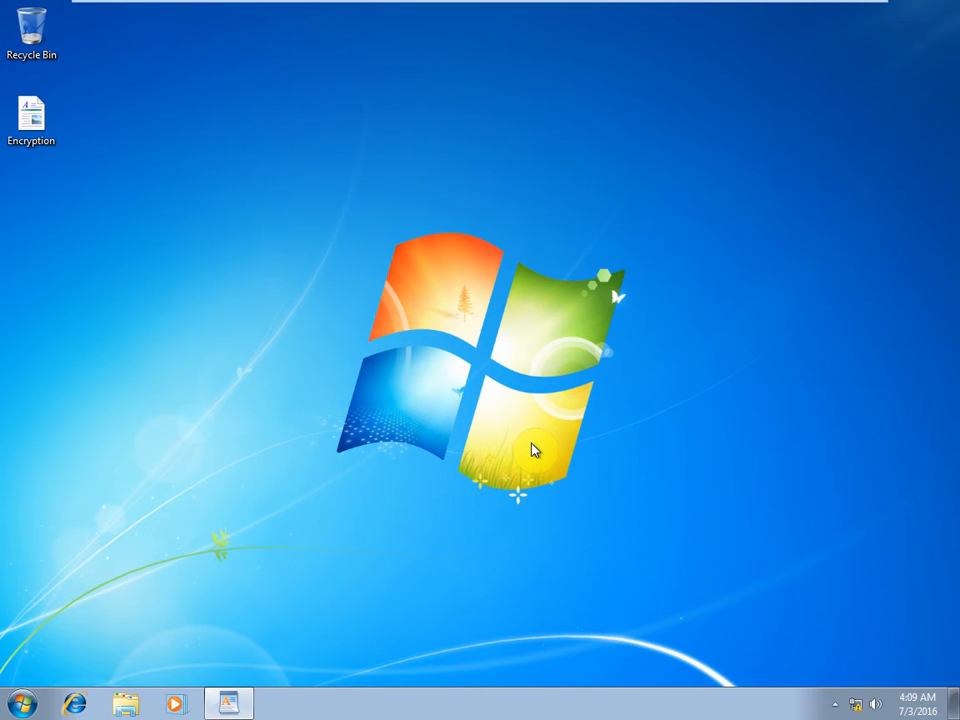
key(super+r)
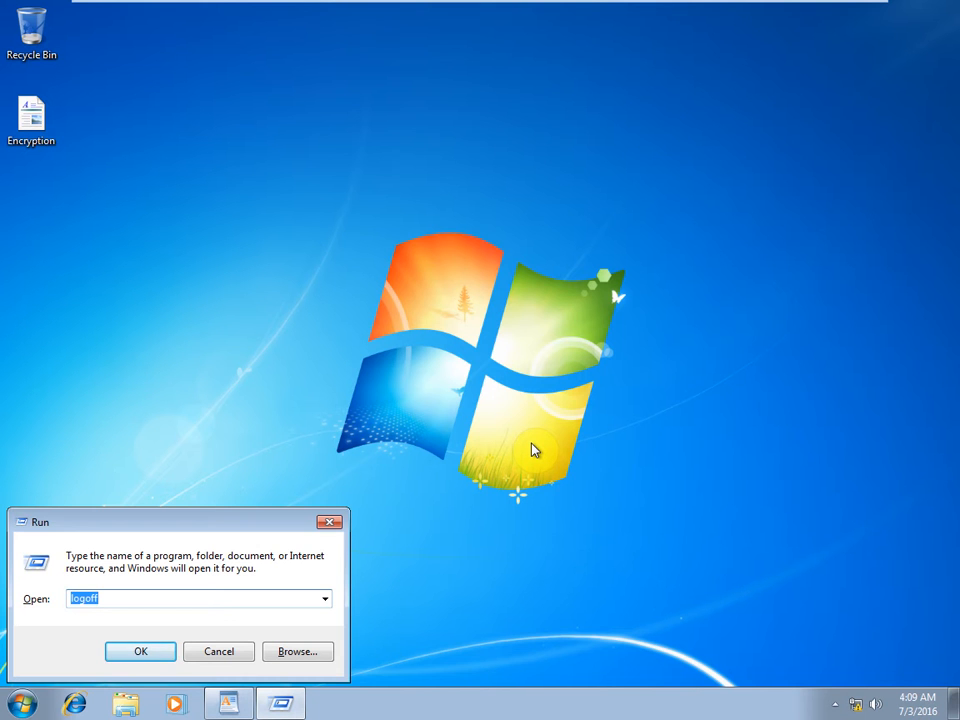
key(BackSpace)
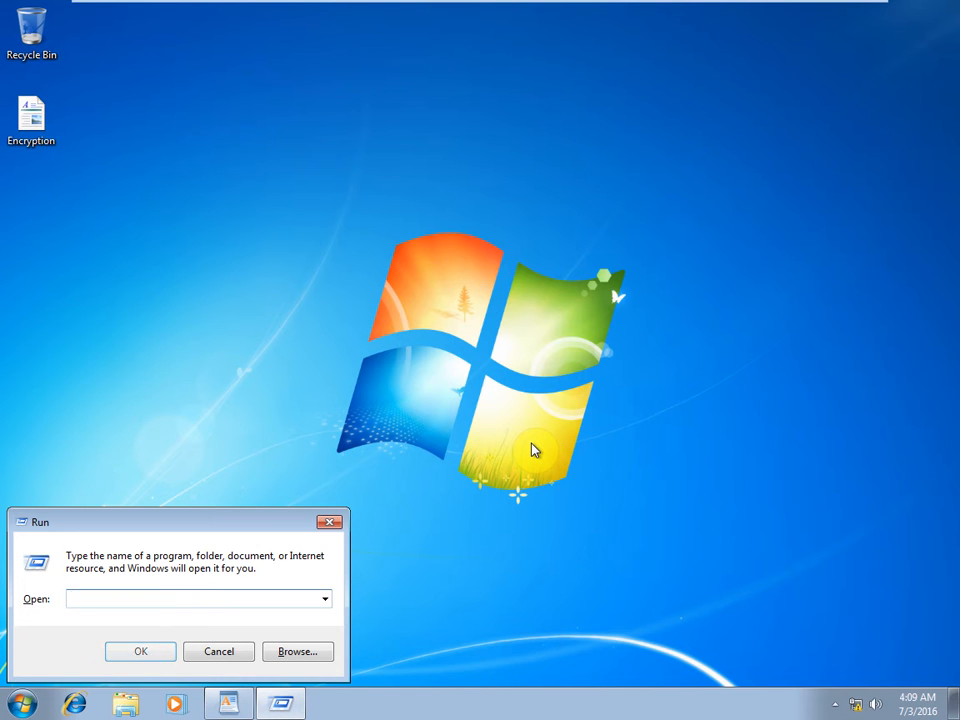
text(cmd)
key(Return)
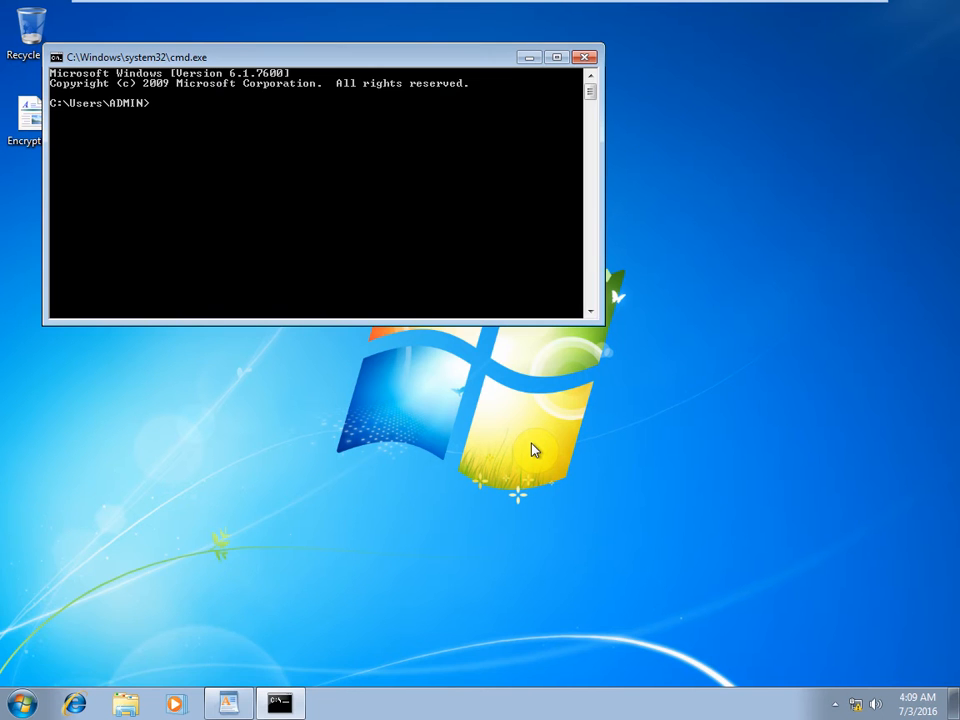
Change the Command Prompt font to Raster Fonts at size 12 x 16 via Properties.
right_click(274, 61)
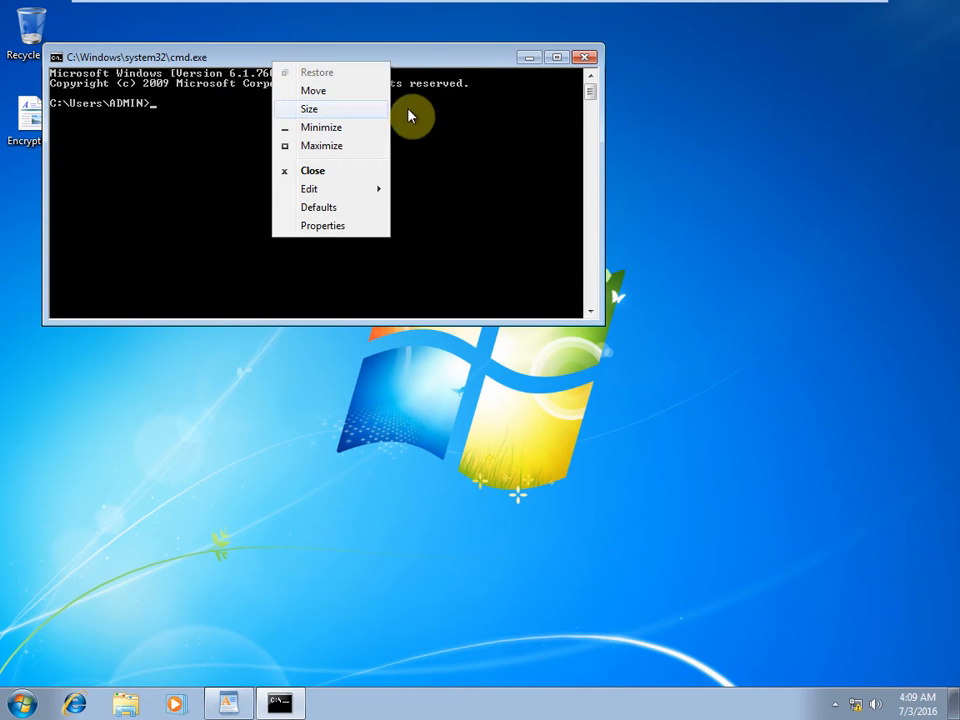
click(332, 227)
click(131, 96)
click(237, 221)
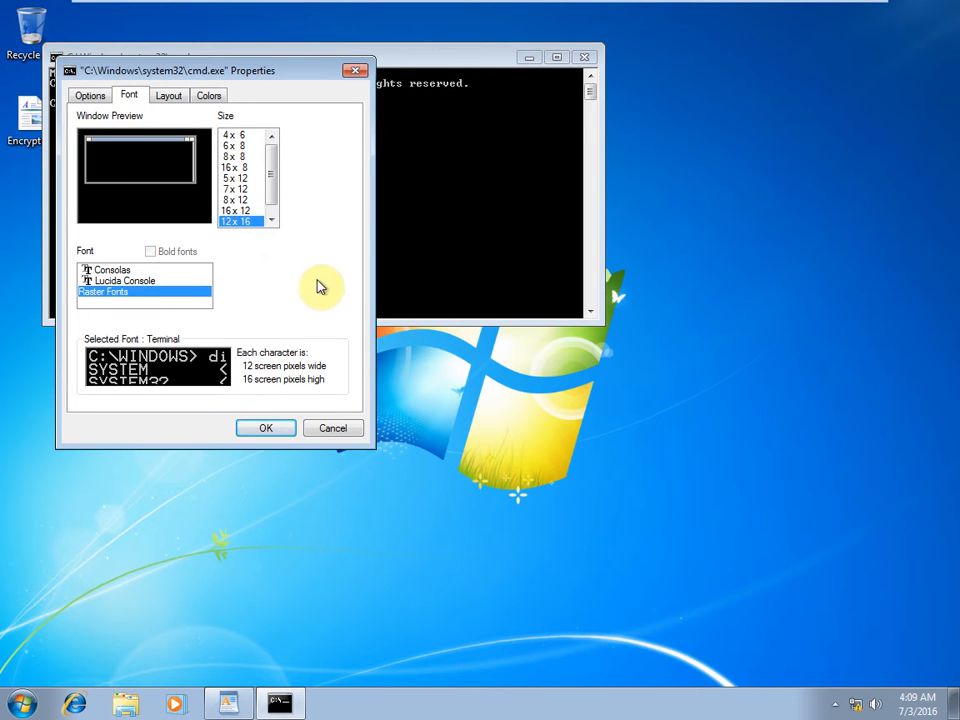
click(277, 425)
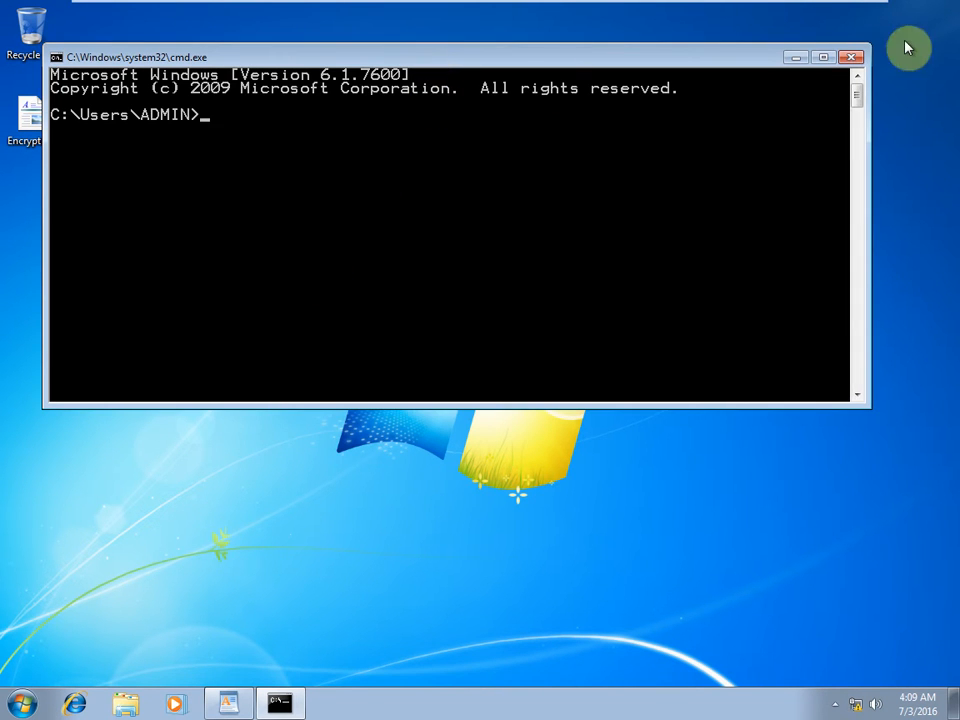
Maximize the console, switch to C:\ with cd\, and create the DRA folder with md DRA.
click(823, 57)
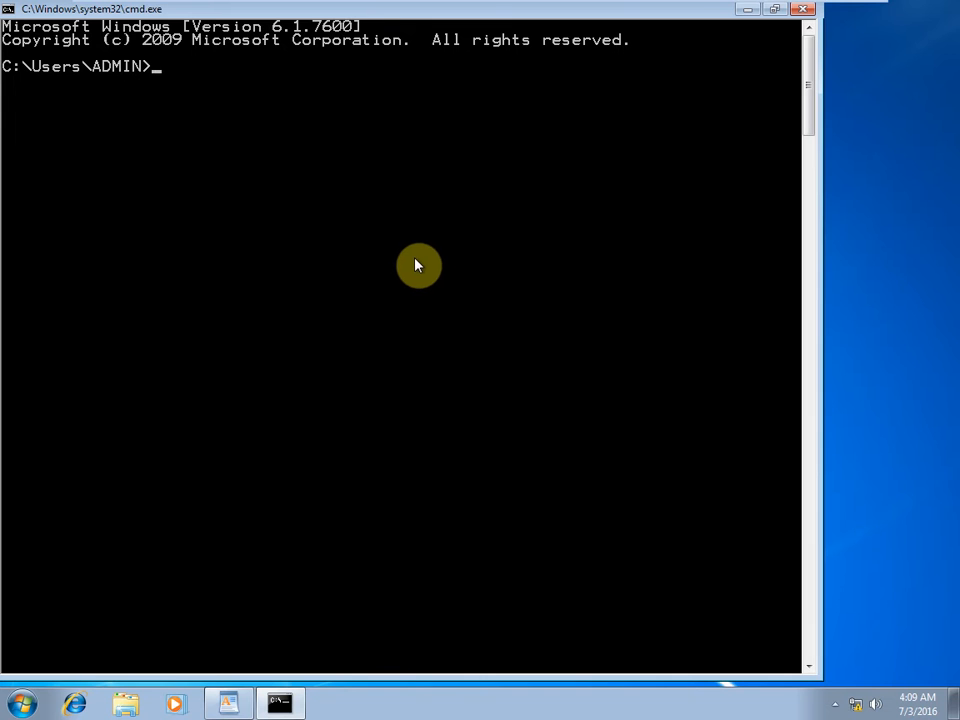
text(cd\)
key(Return)
text(c)
key(BackSpace)
key(BackSpace)
text(md)
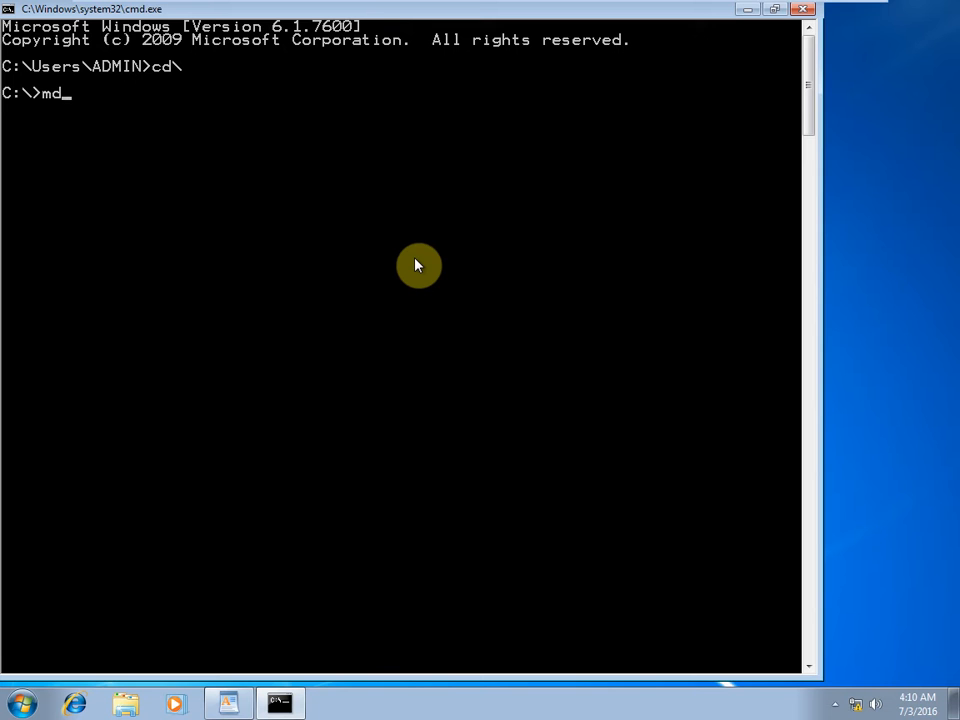
text( DRA)
key(Return)
Confirm the DRA folder appears on Local Disk (C:), then return to the Command Prompt.
key(super+e)
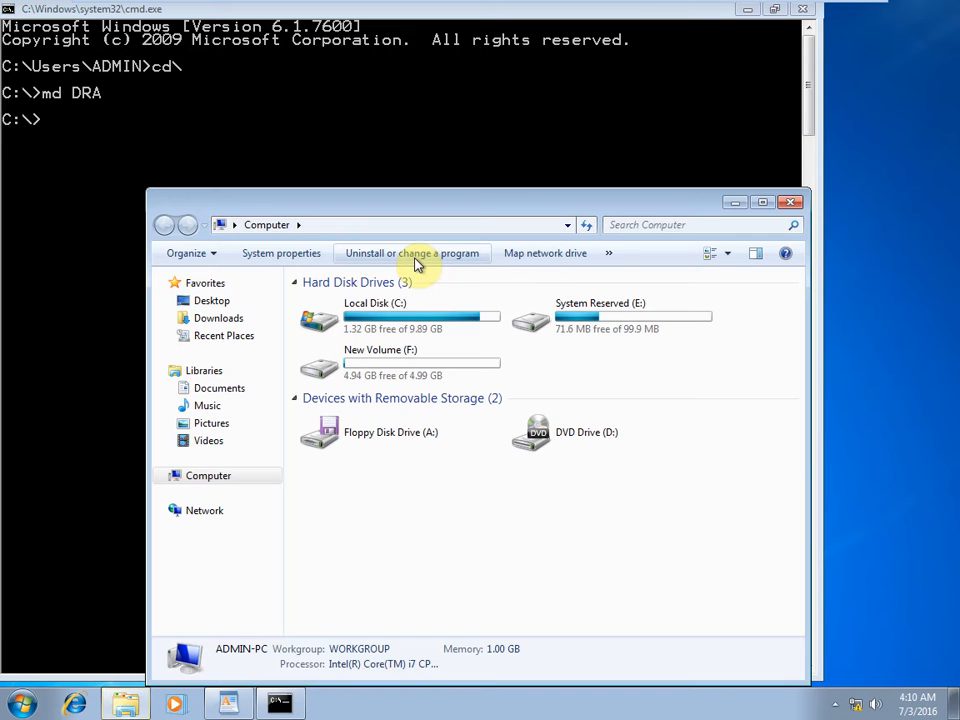
double_click(377, 325)
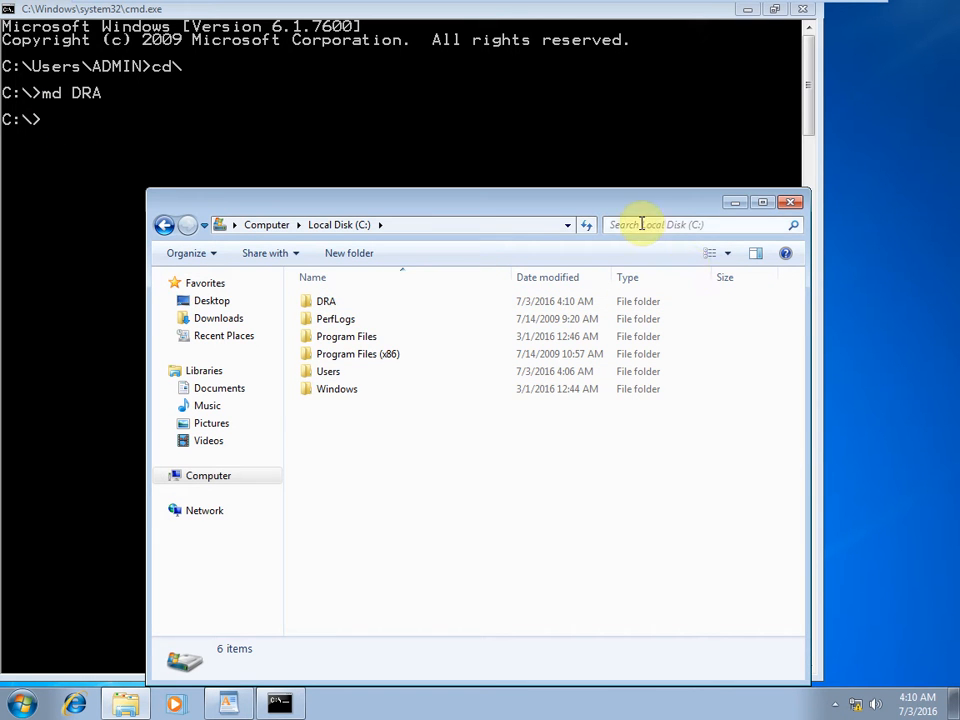
click(790, 203)
click(606, 177)
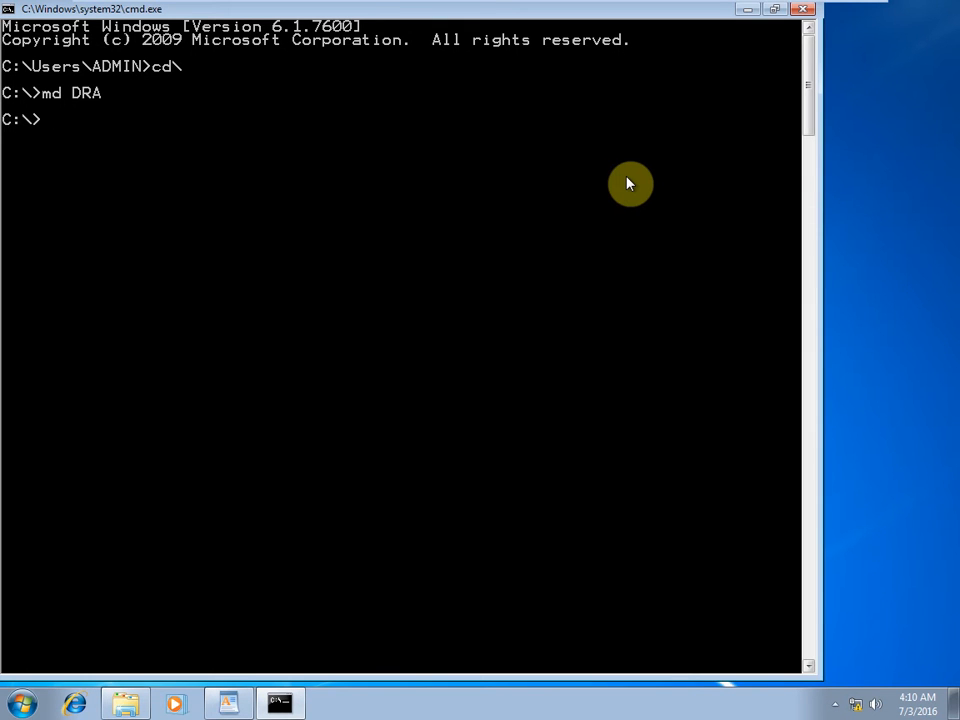
In C:\DRA, run cipher /r:administratordra, then enter and confirm the PFX password.
text(cd dra)
key(Return)
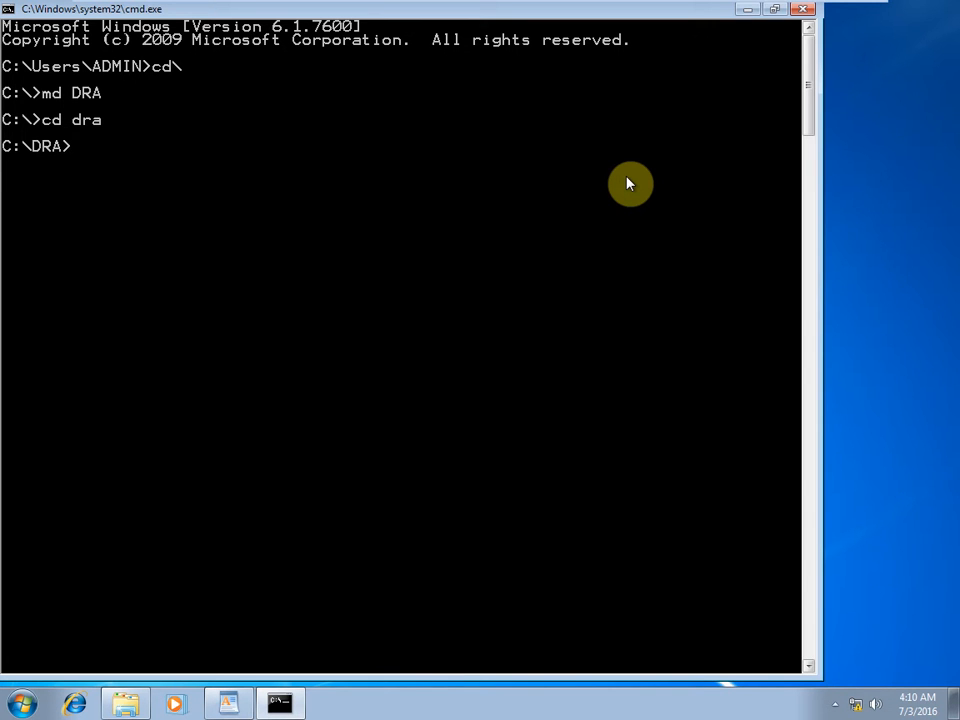
text(cipher /r: admik)
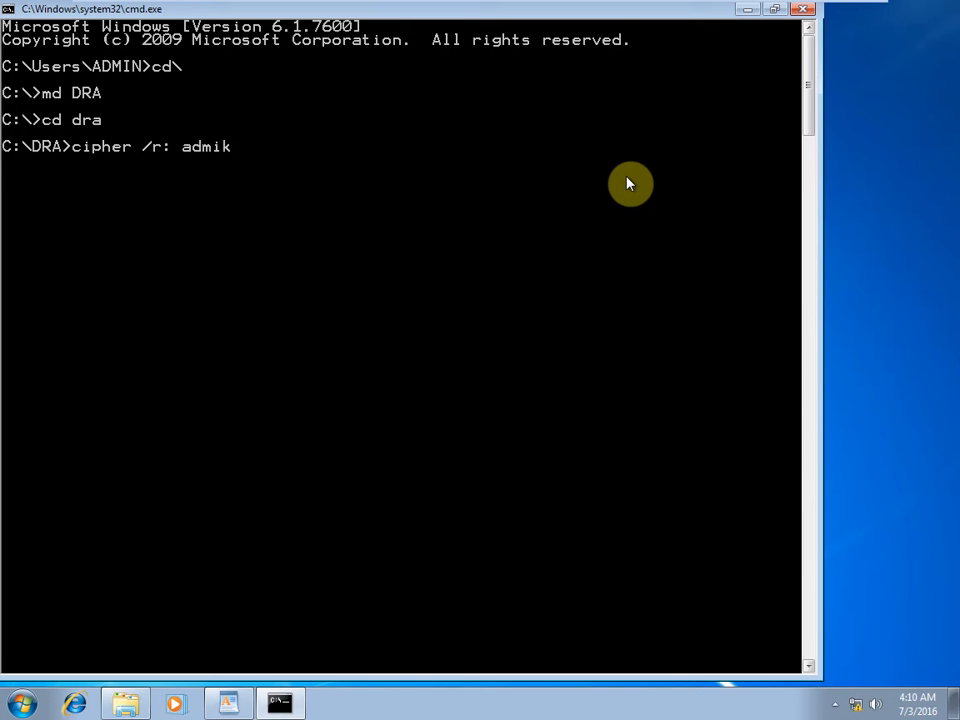
key(BackSpace)
text(nii)
key(BackSpace)
text(stratordra)
key(Return)
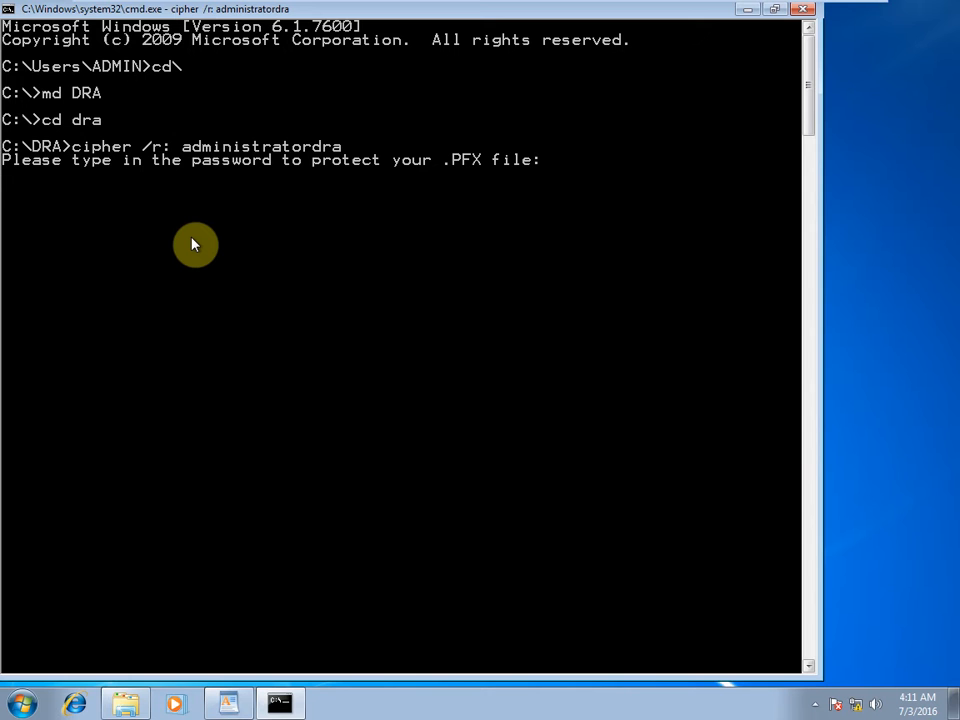
key(Return)
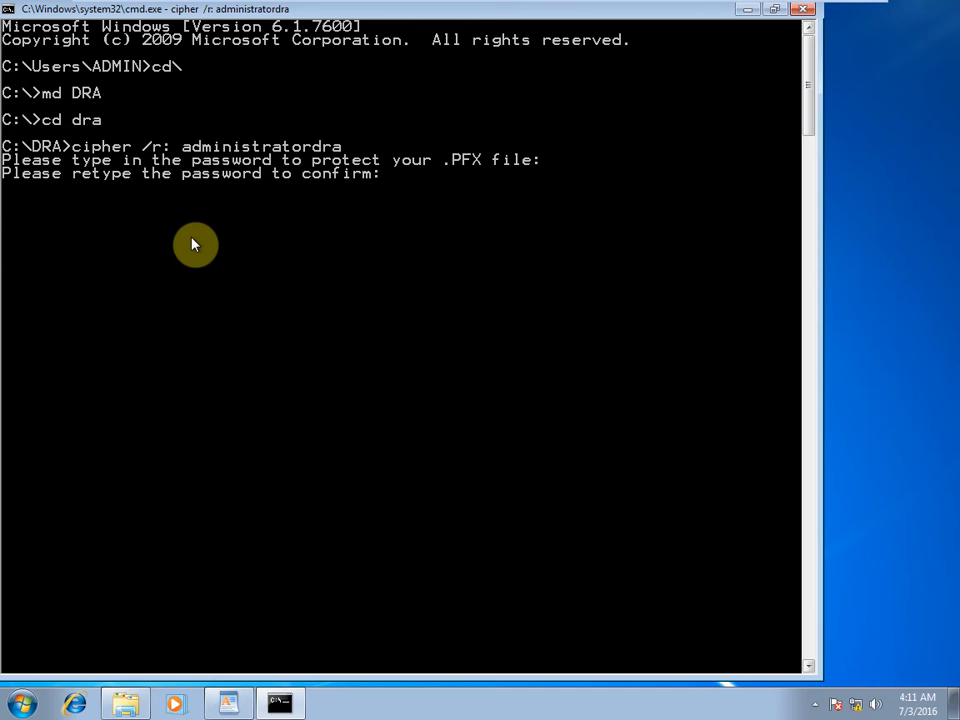
key(Return)
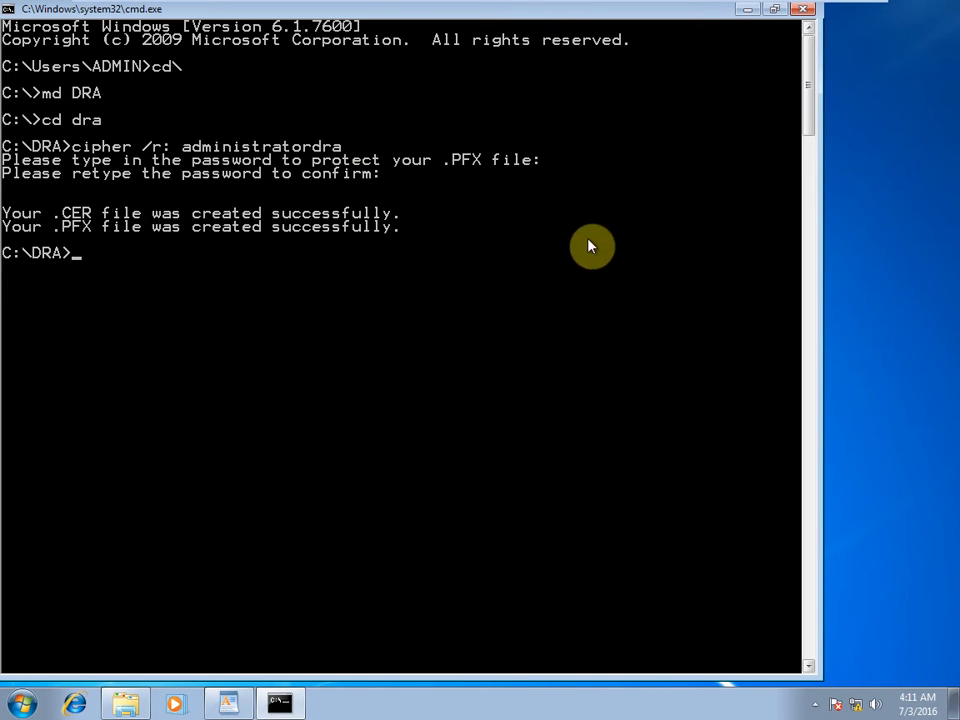
Browse to C:\DRA full-screen to view the generated .CER and .PFX certificate files.
key(super+e)
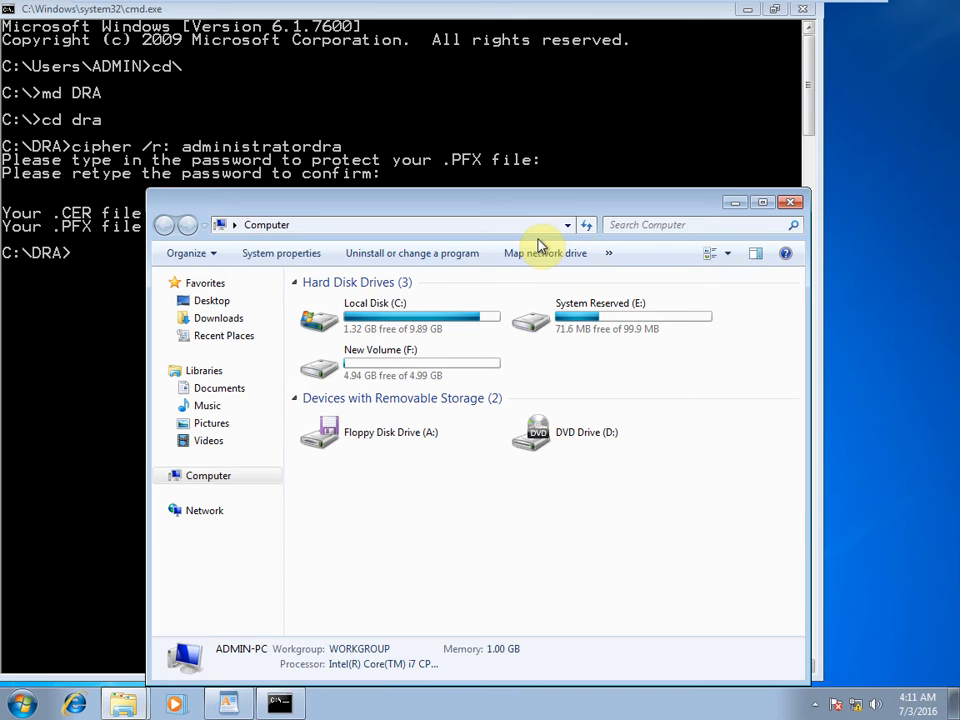
double_click(330, 325)
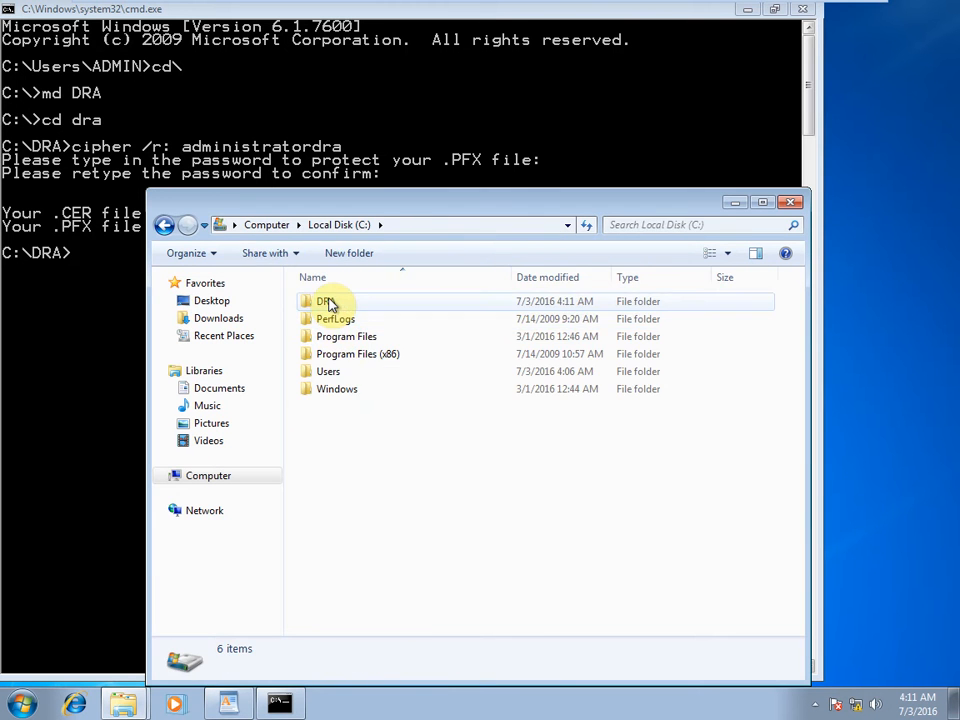
double_click(332, 302)
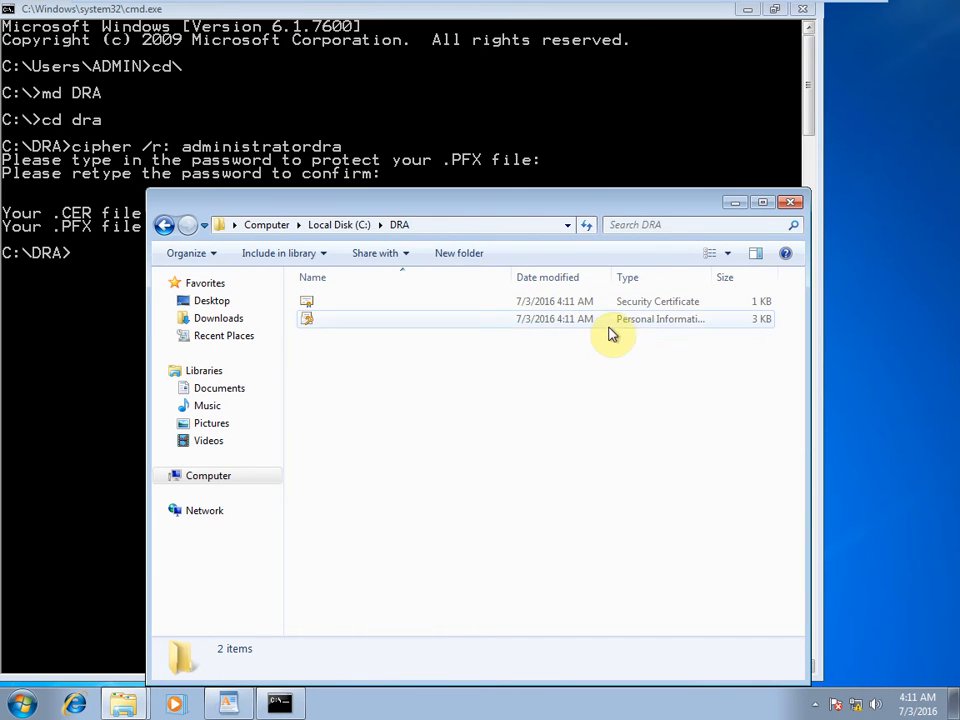
click(763, 202)
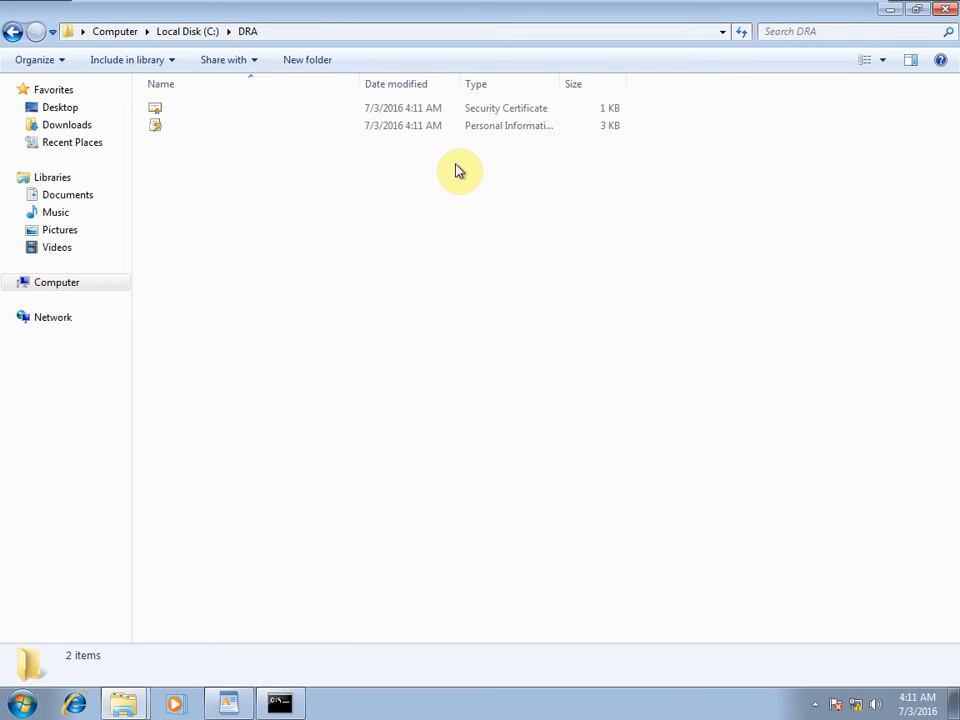
key(super+r)
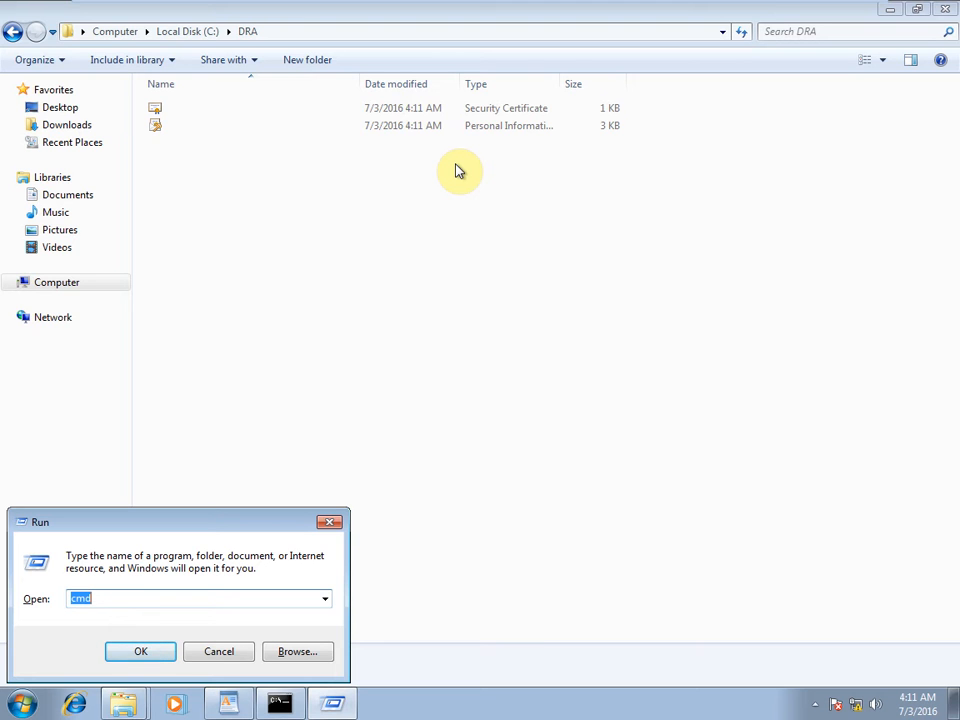
Launch secpol.msc maximized and expand Public Key Policies down to Encrypting File System.
text(se)
text(cpol.msc)
key(Return)
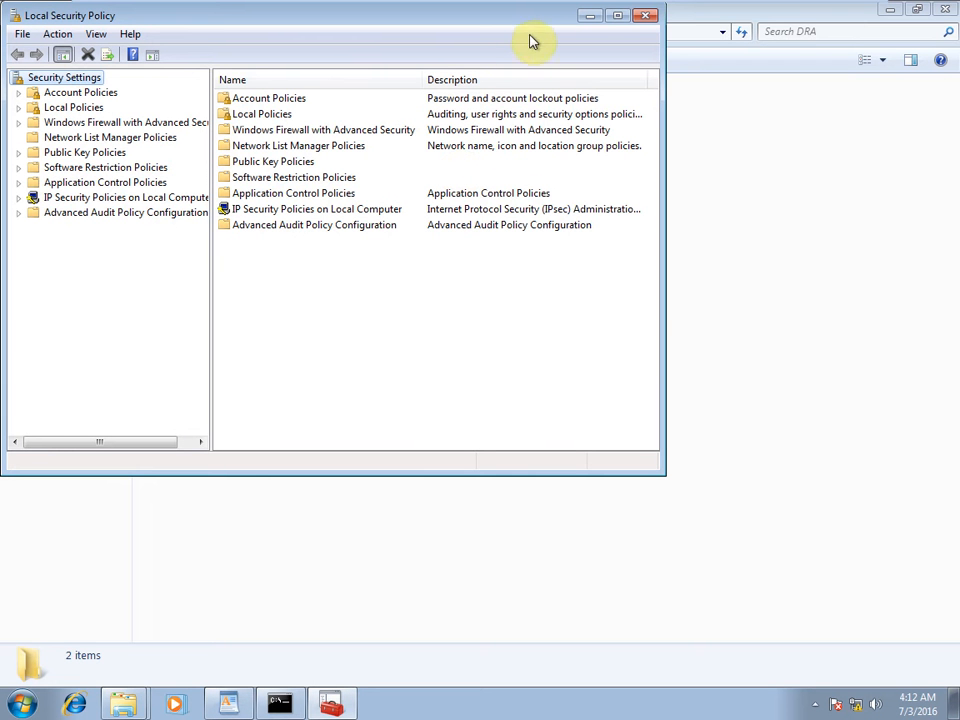
click(617, 16)
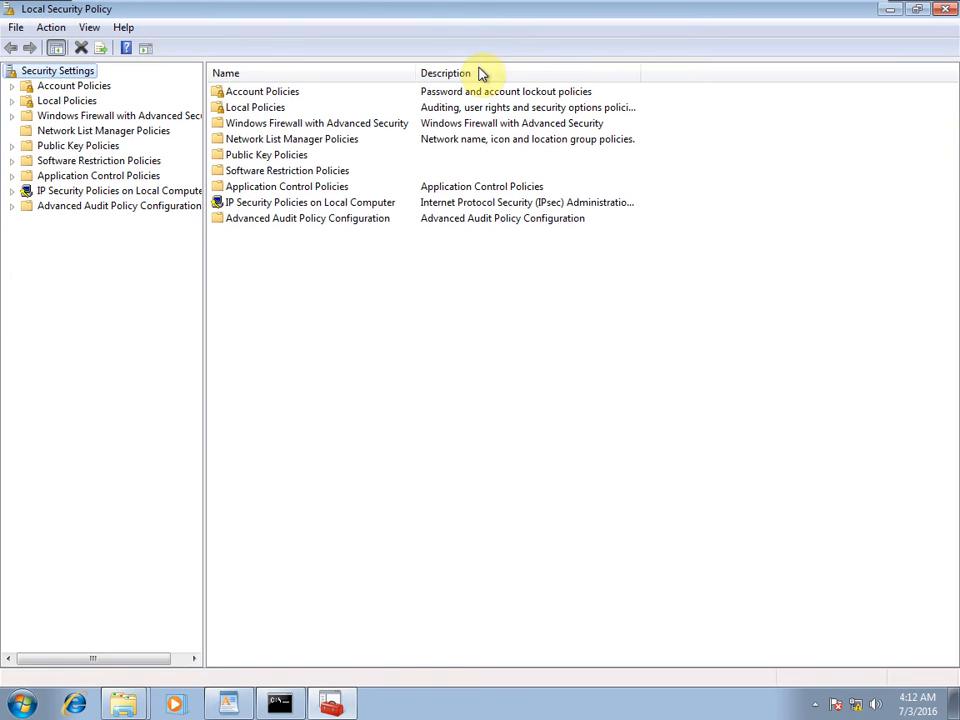
click(12, 101)
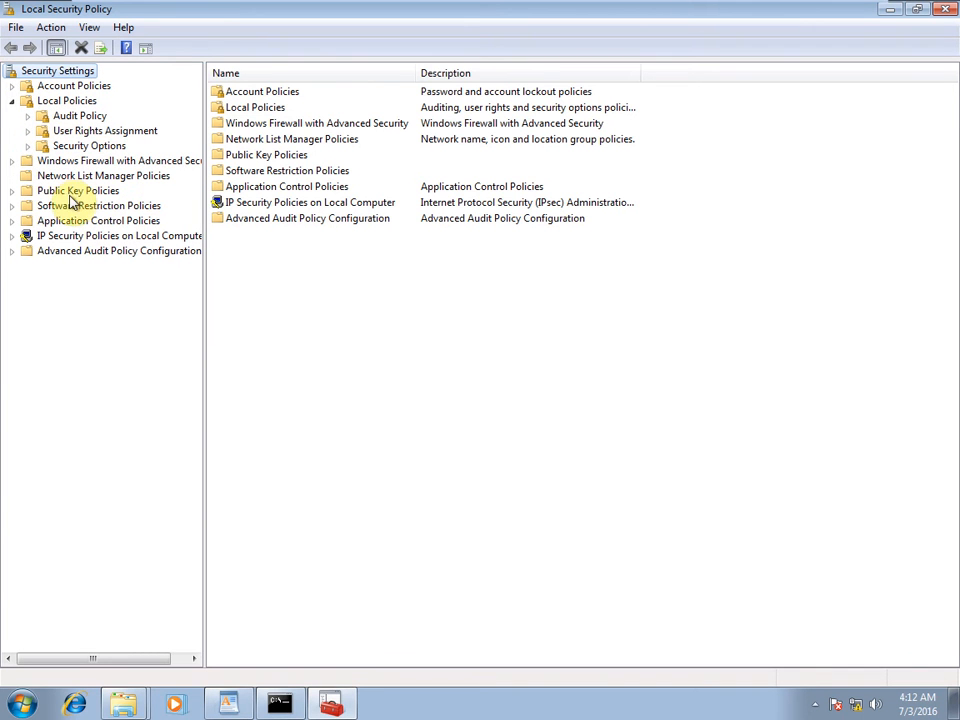
click(12, 191)
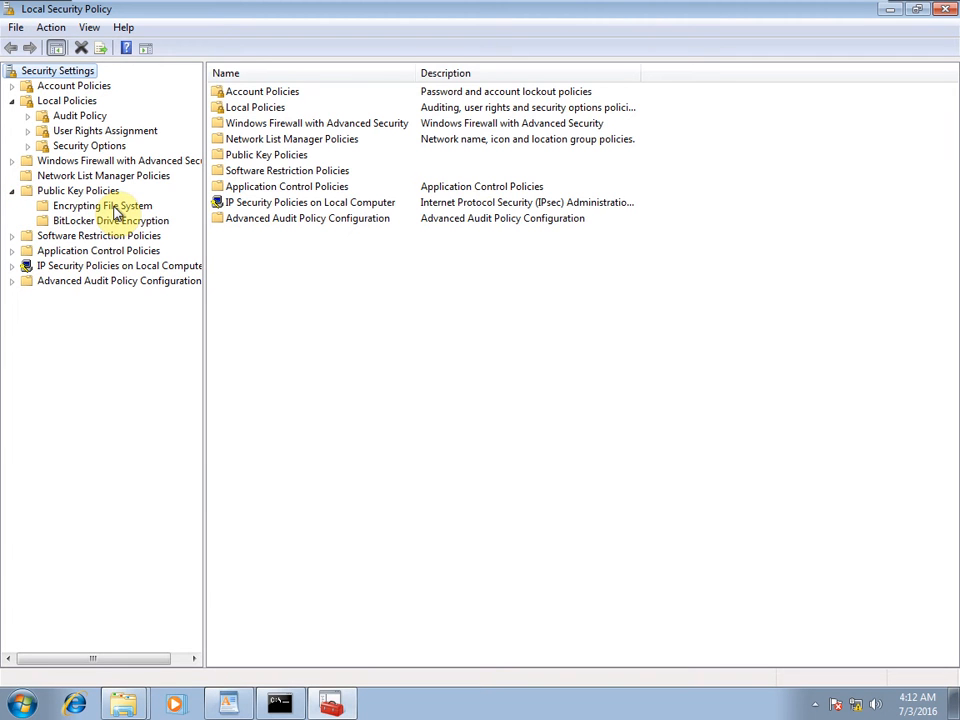
click(116, 207)
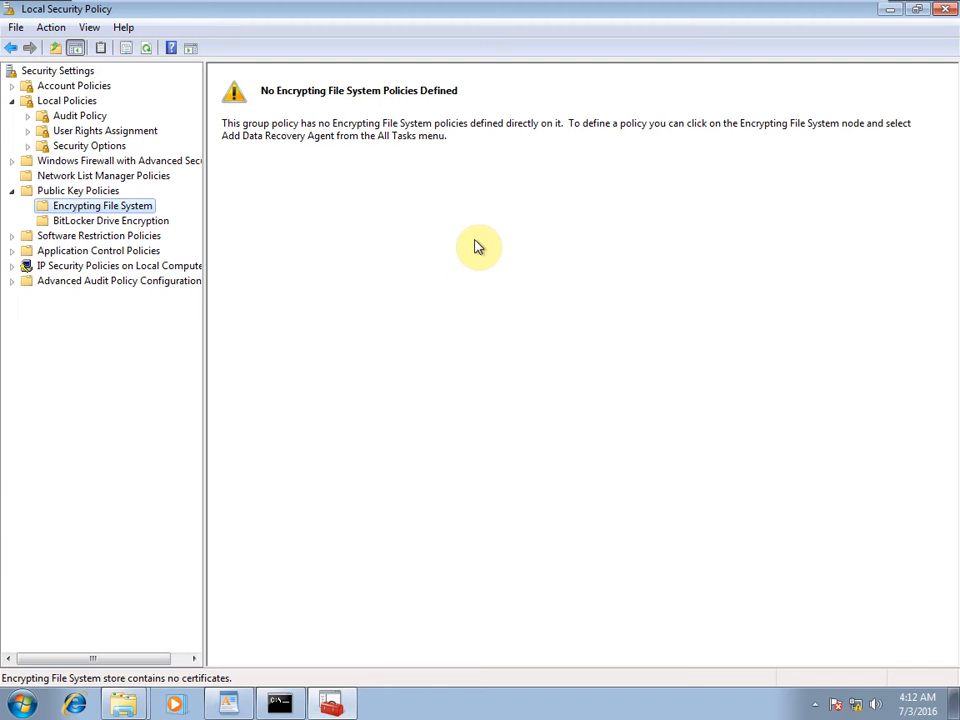
Start the Add Data Recovery Agent wizard and browse to the C:\DRA folder.
right_click(129, 209)
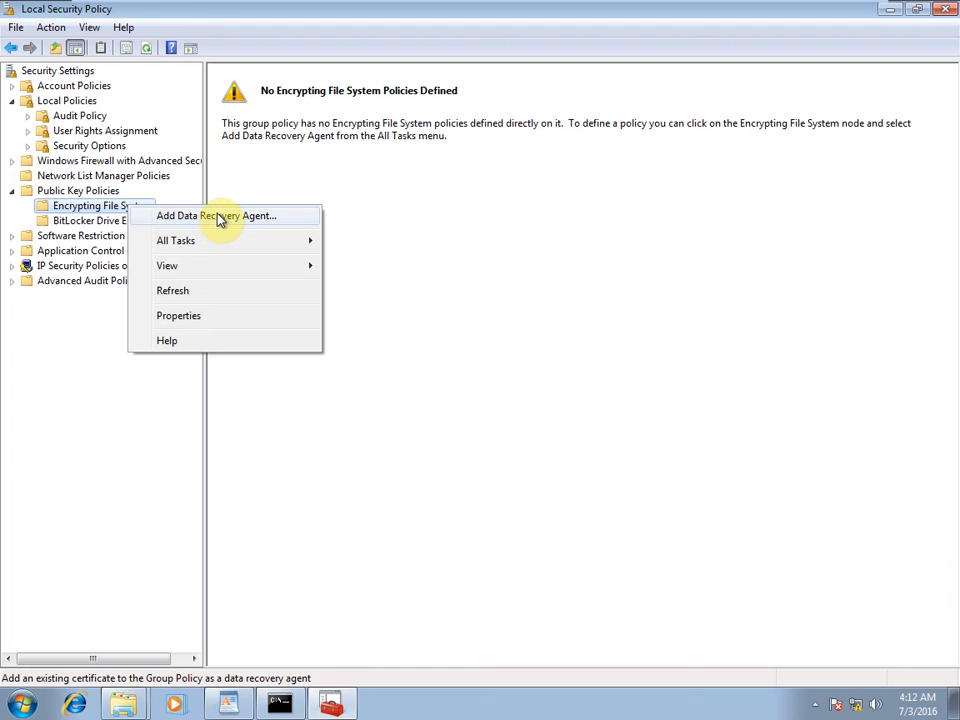
click(219, 216)
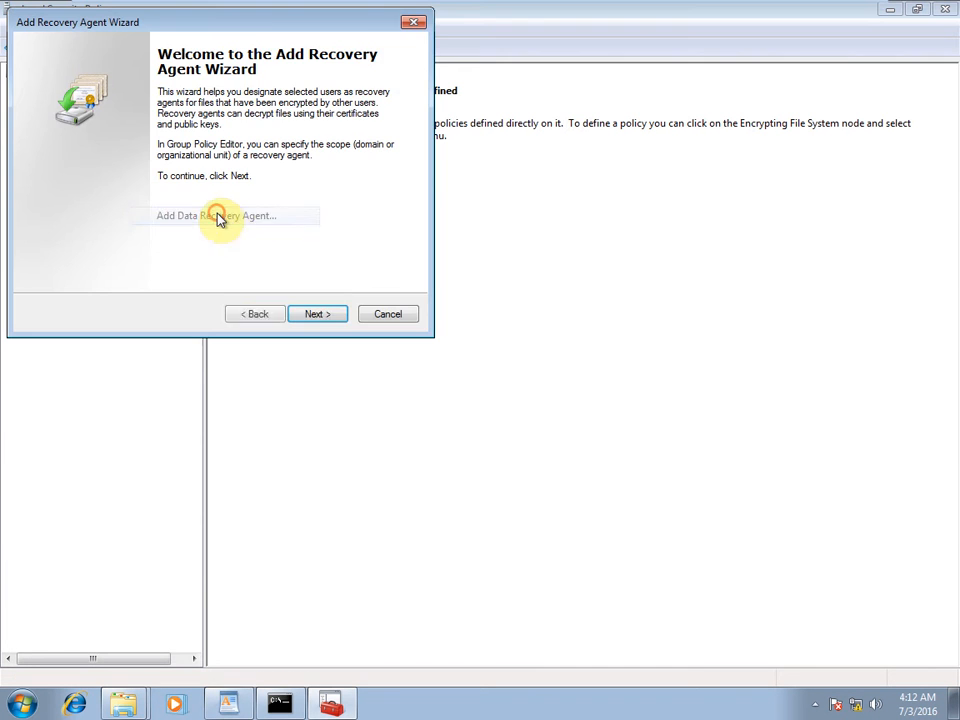
click(322, 313)
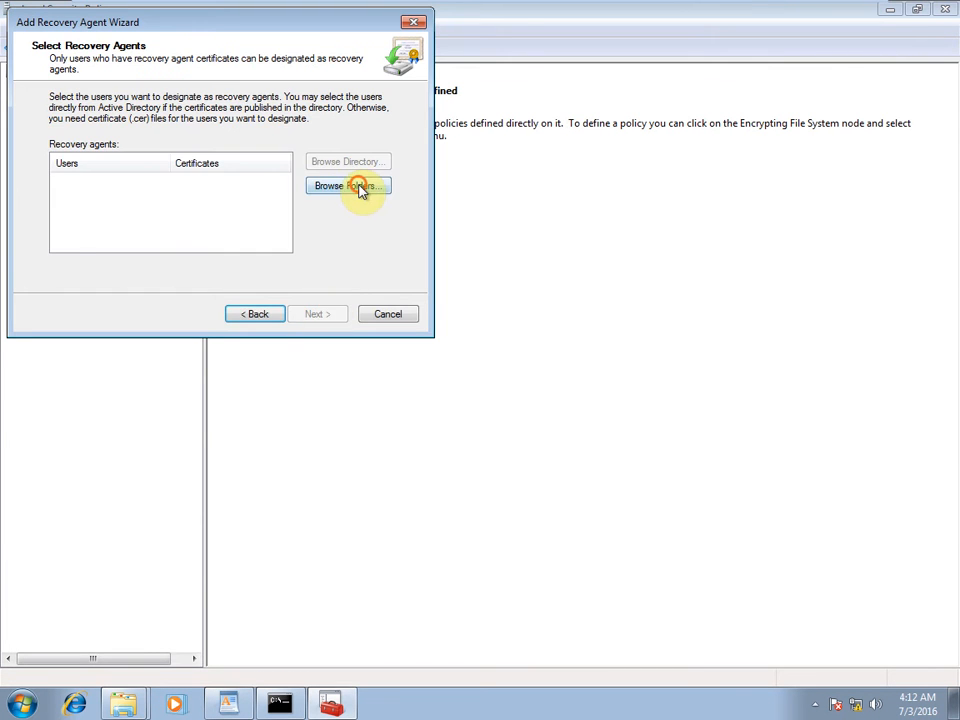
click(360, 189)
click(88, 318)
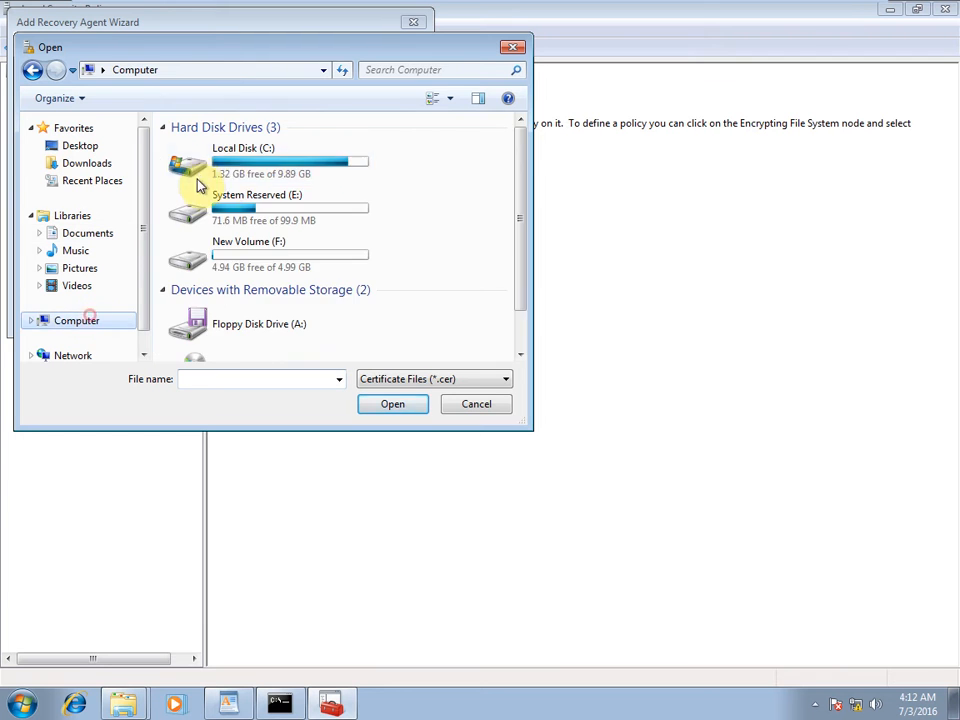
double_click(195, 165)
double_click(193, 146)
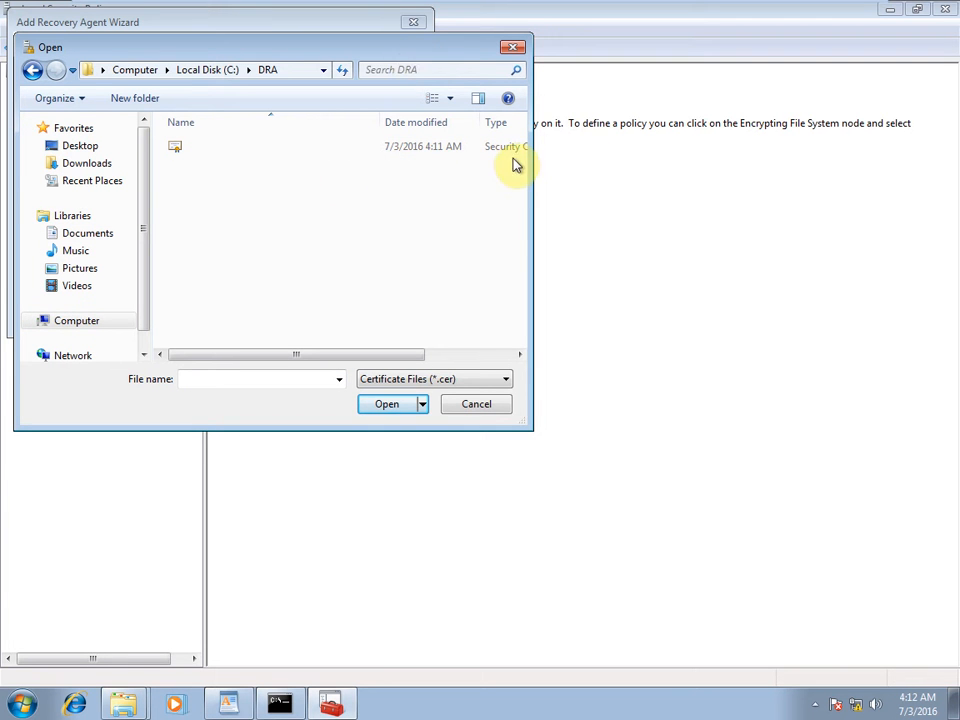
drag(531, 156, 566, 157)
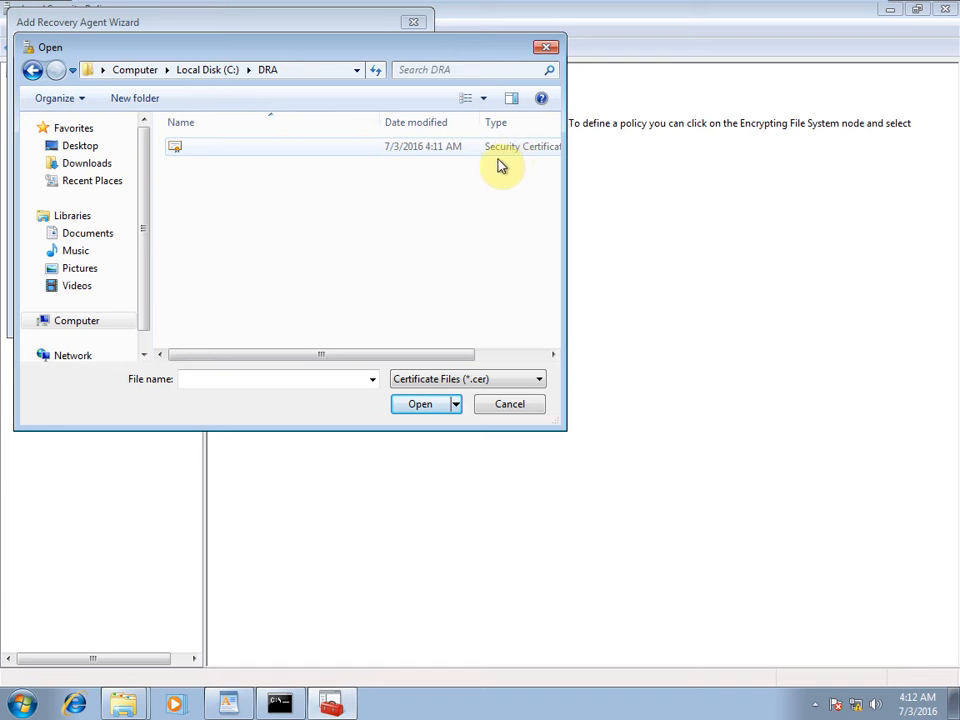
Select the administratordra .cer certificate, accept it as unverified, and finish the wizard.
click(214, 145)
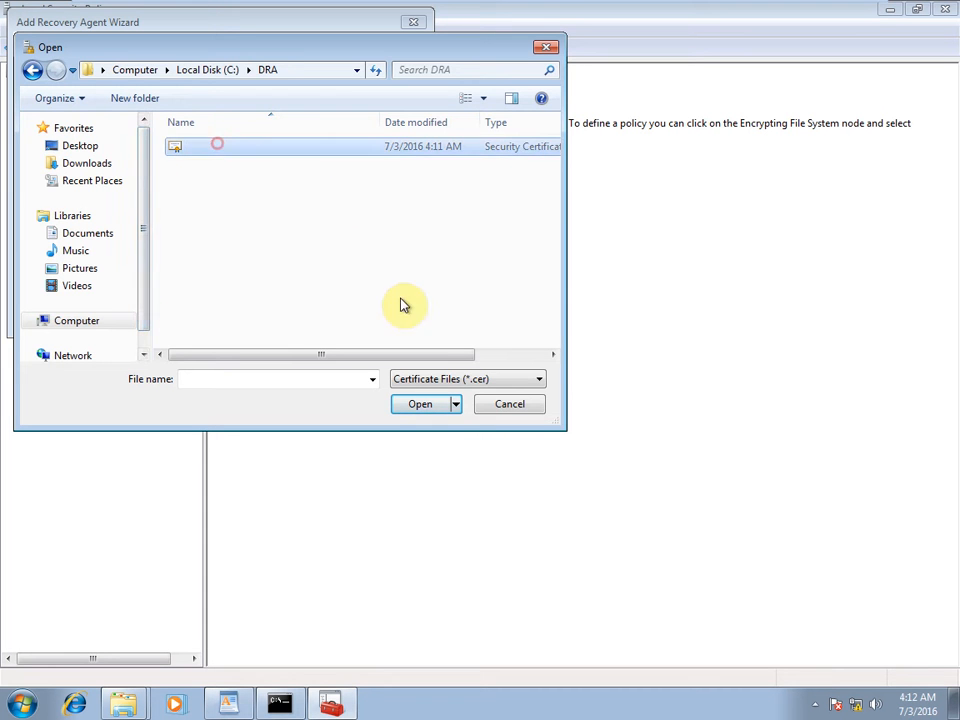
click(422, 404)
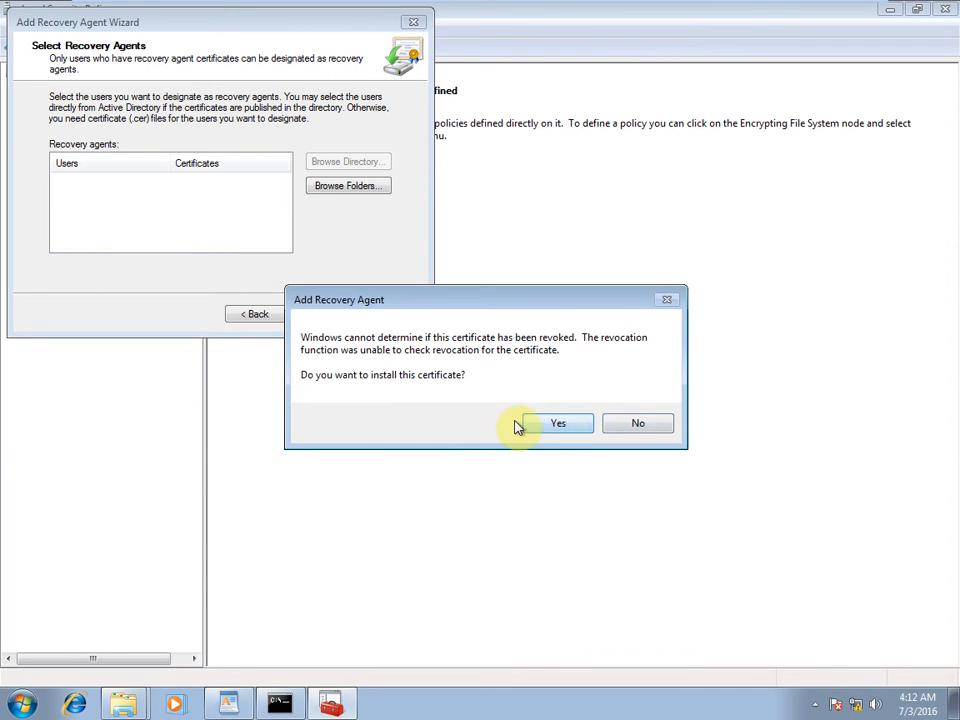
click(558, 423)
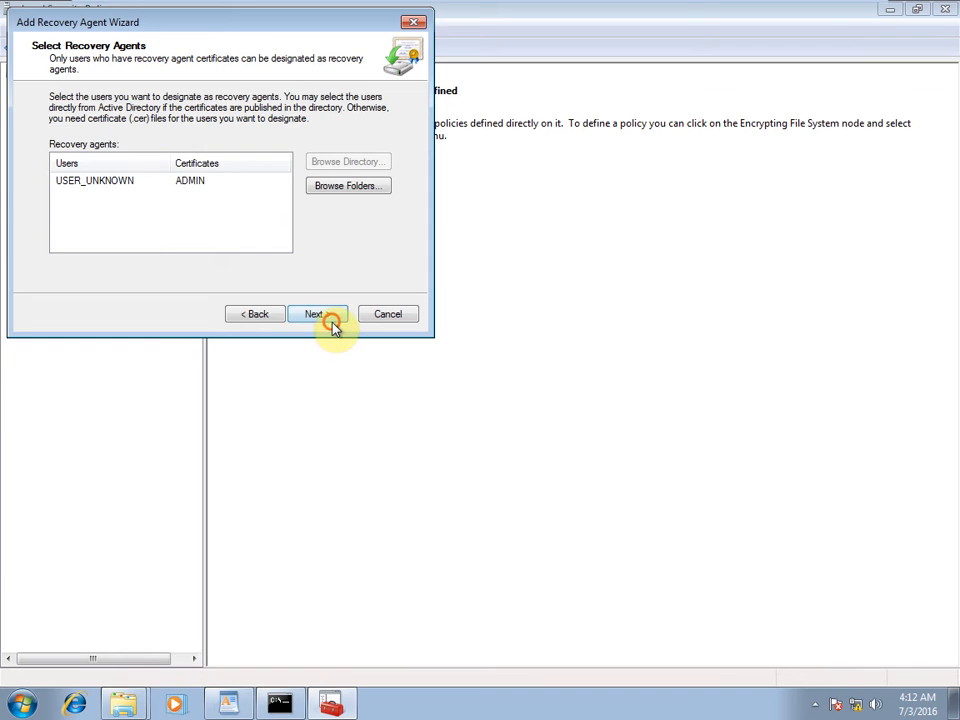
click(333, 318)
click(328, 316)
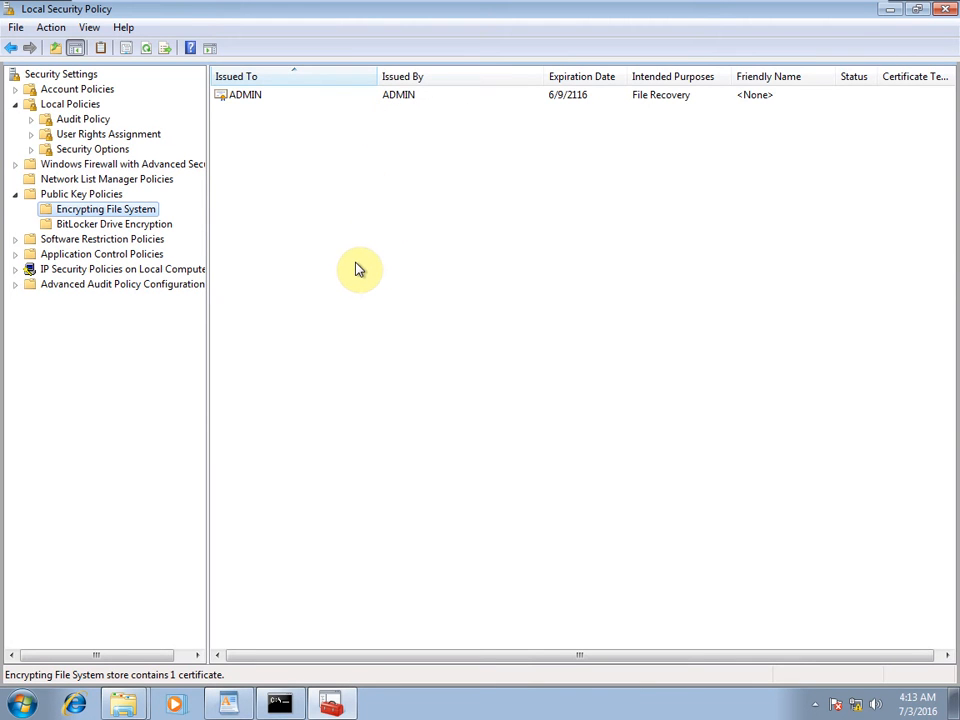
Open C:\DRA in Explorer and start importing the administratordra .PFX file.
key(super+e)
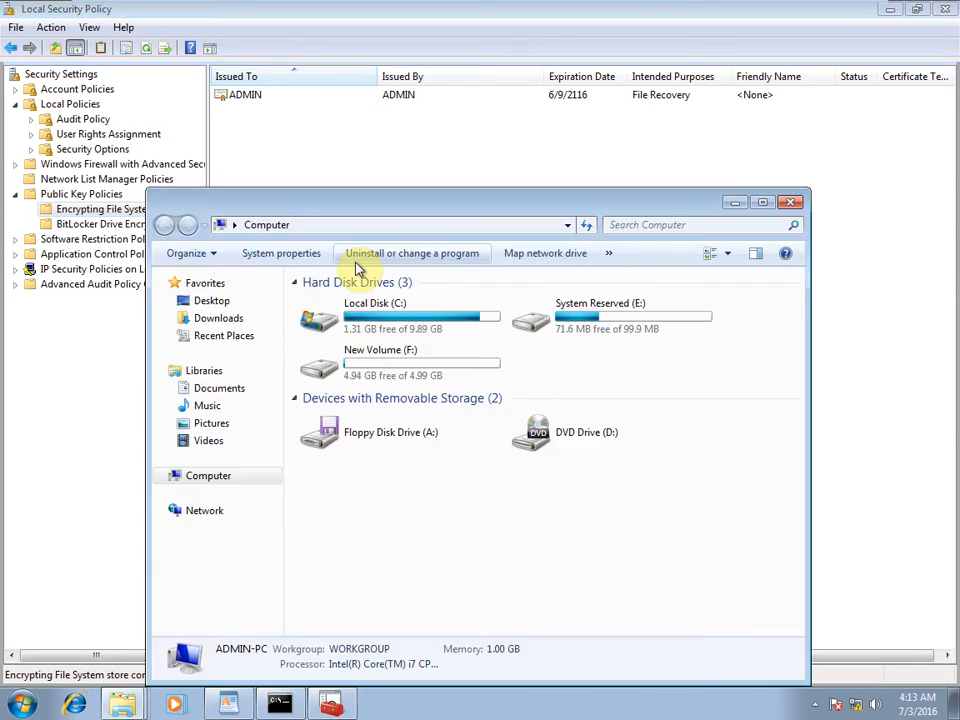
double_click(420, 312)
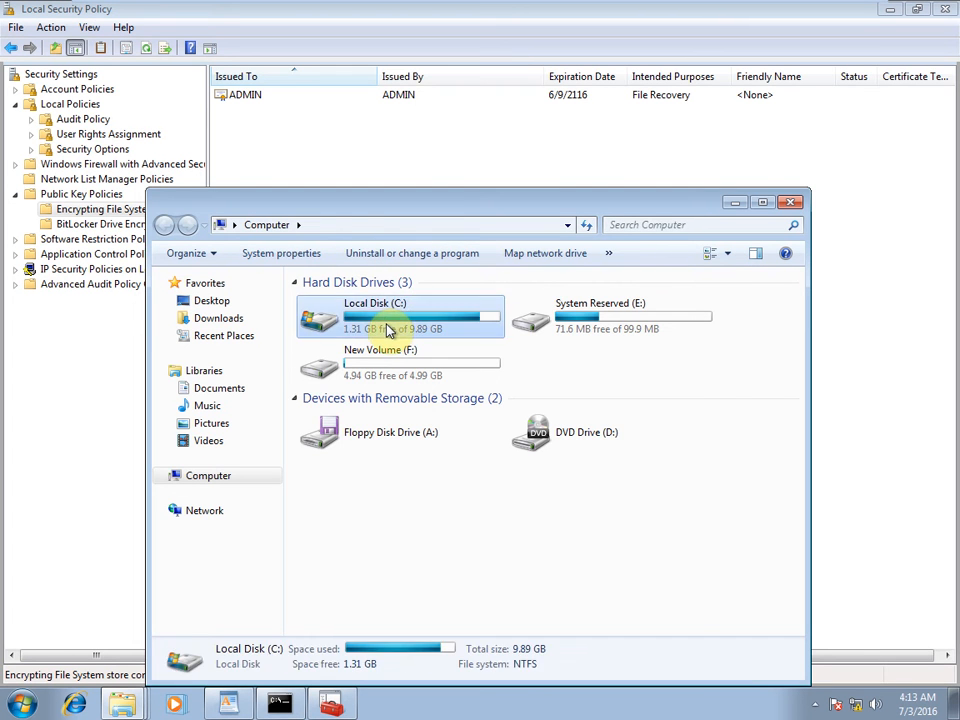
double_click(321, 308)
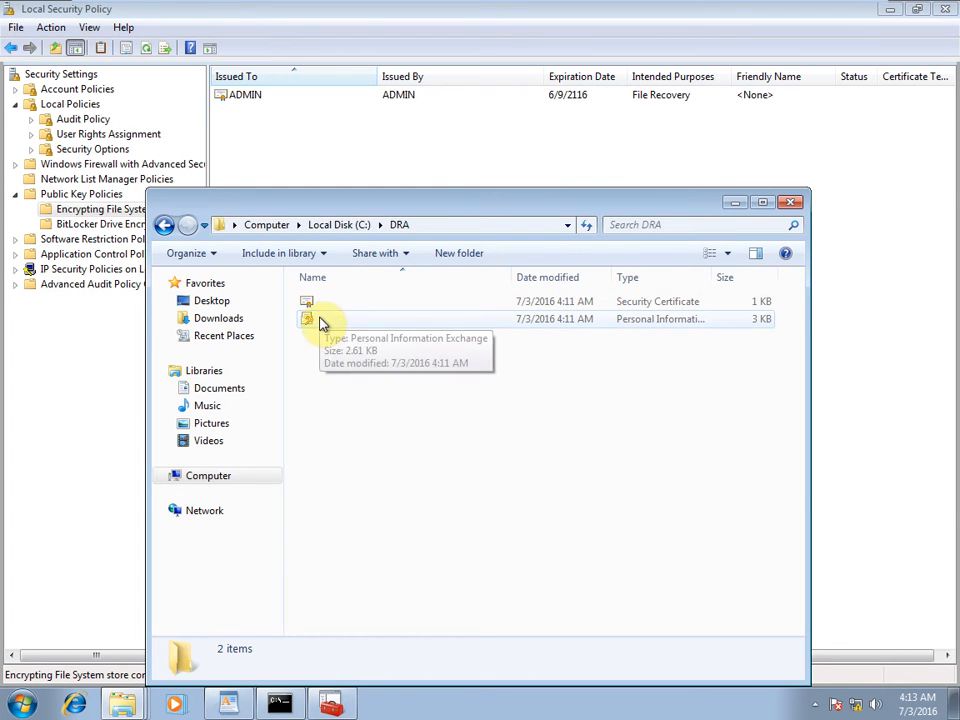
double_click(322, 318)
Complete the Certificate Import Wizard with the private key password and automatic store, then close the folder.
click(423, 468)
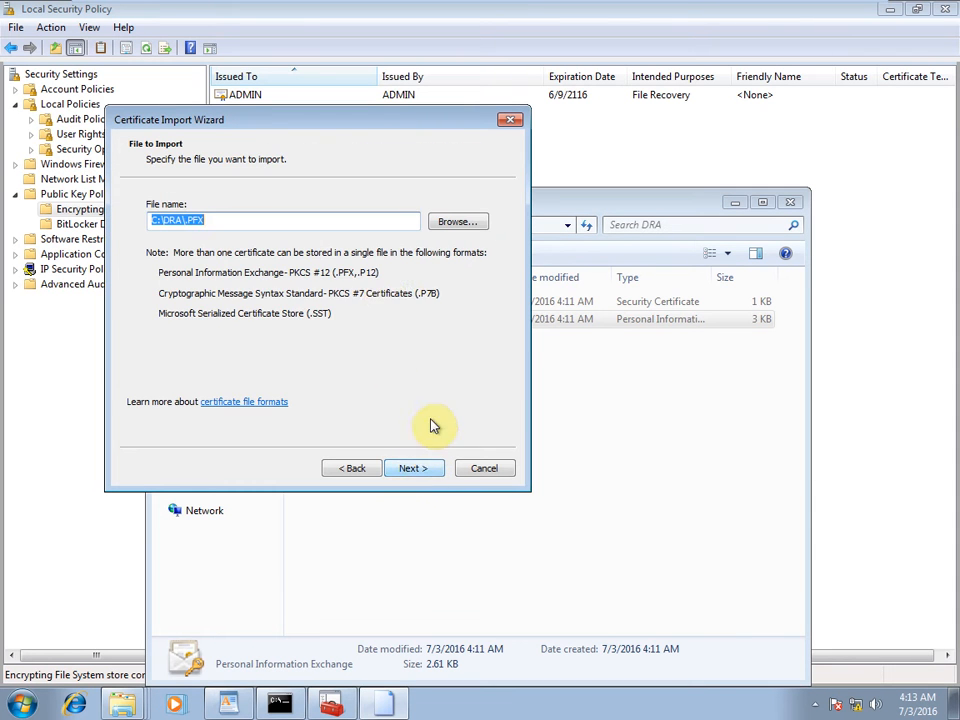
click(418, 469)
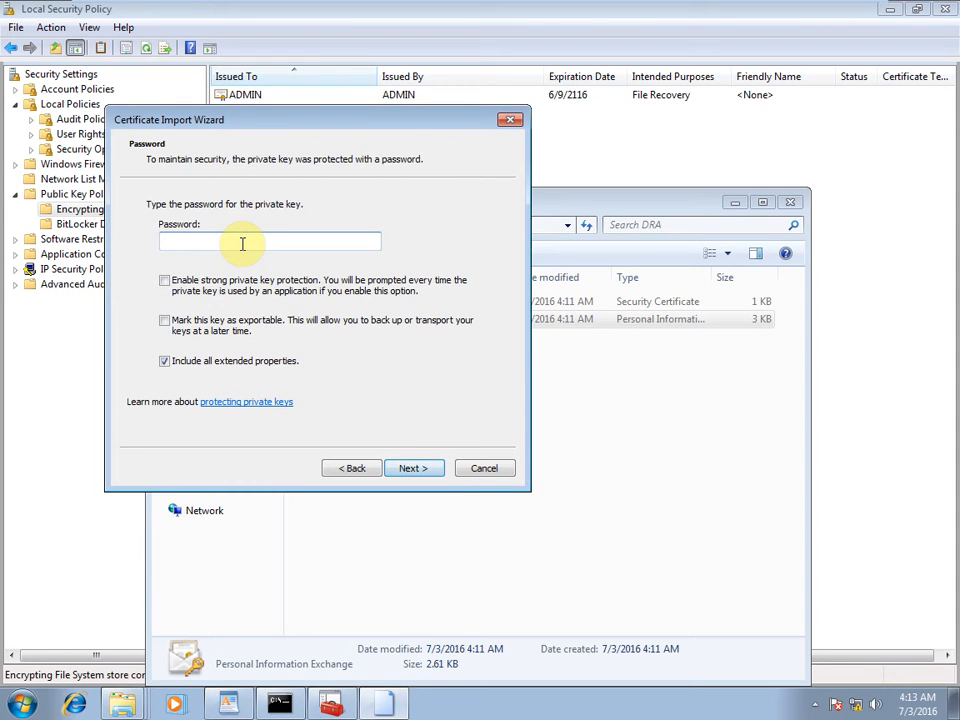
text(••)
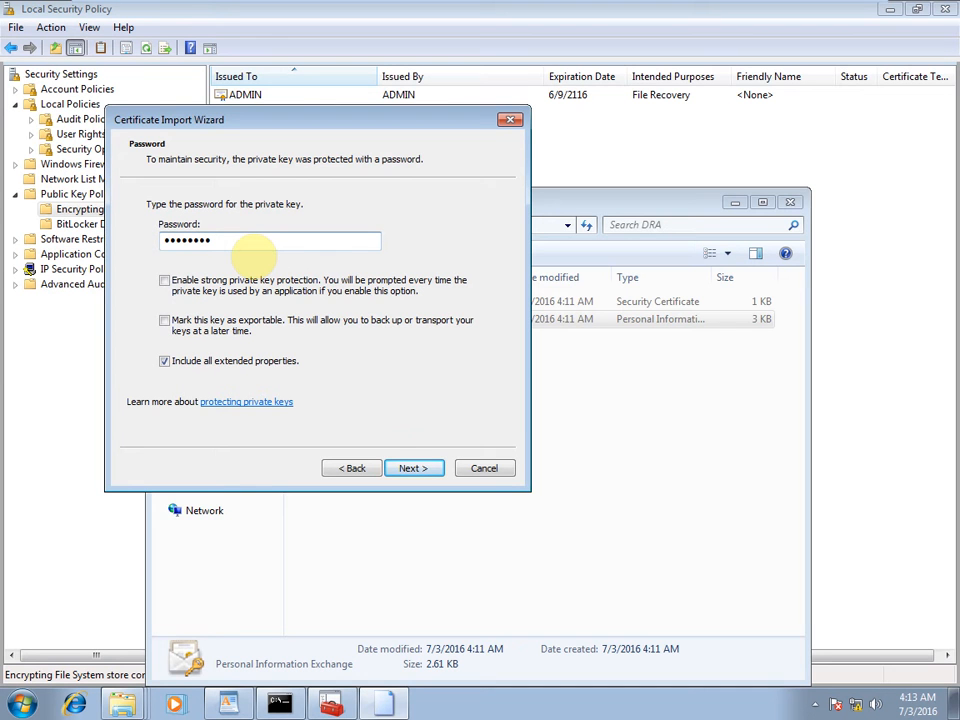
click(433, 468)
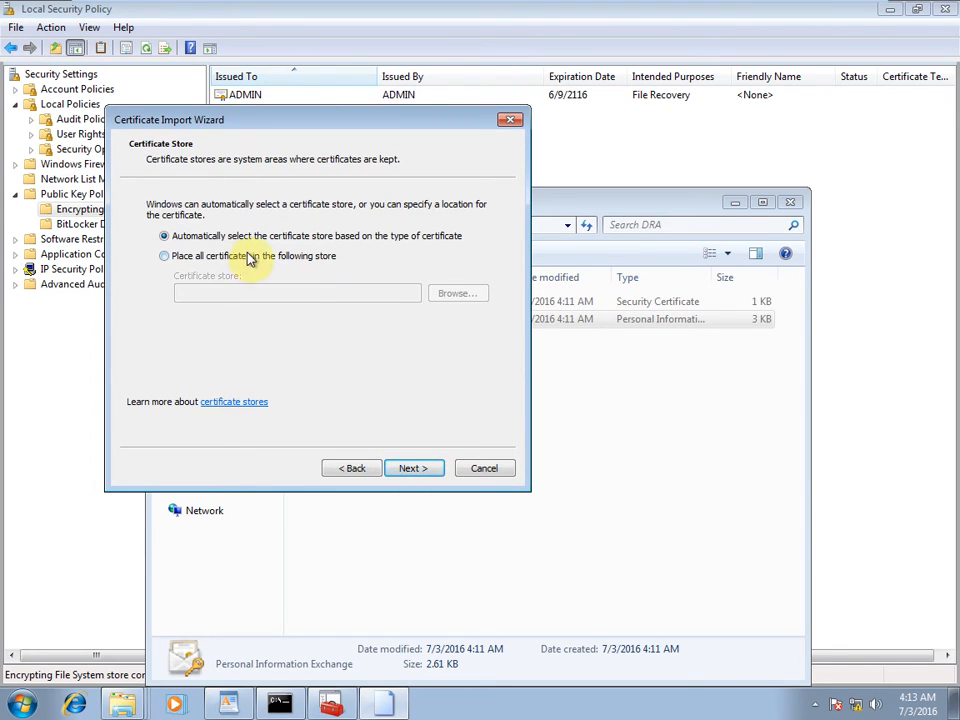
click(414, 467)
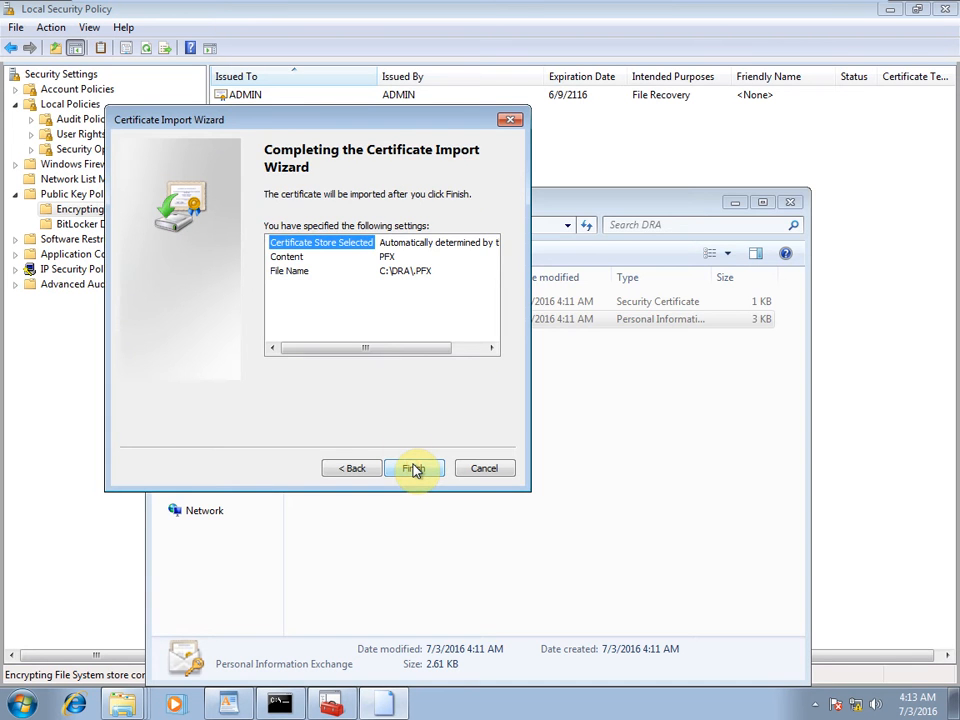
click(414, 467)
click(557, 414)
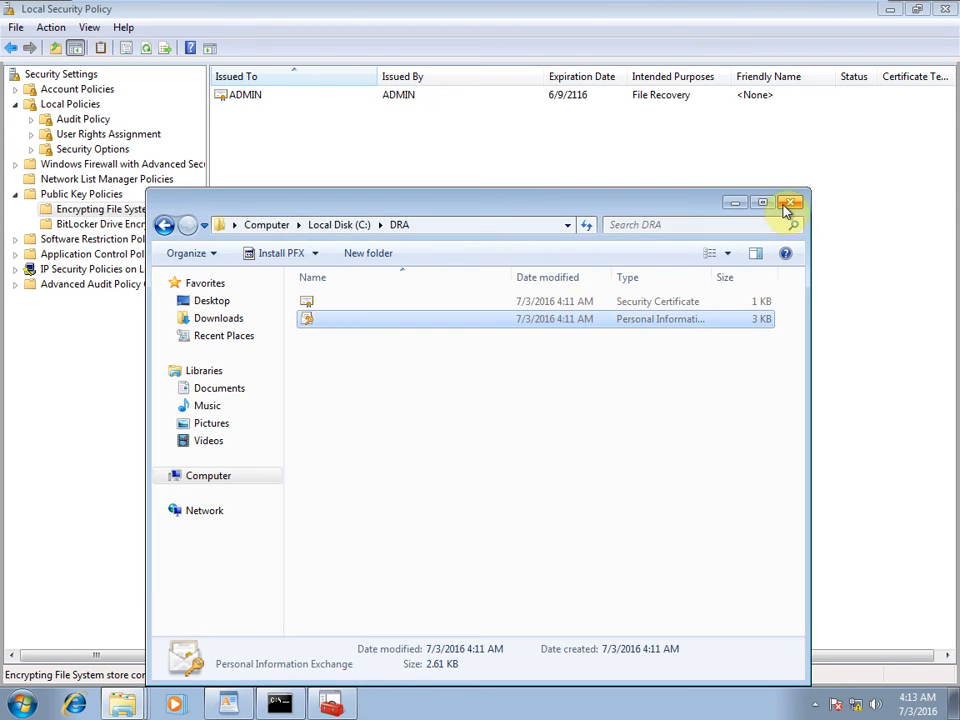
click(789, 203)
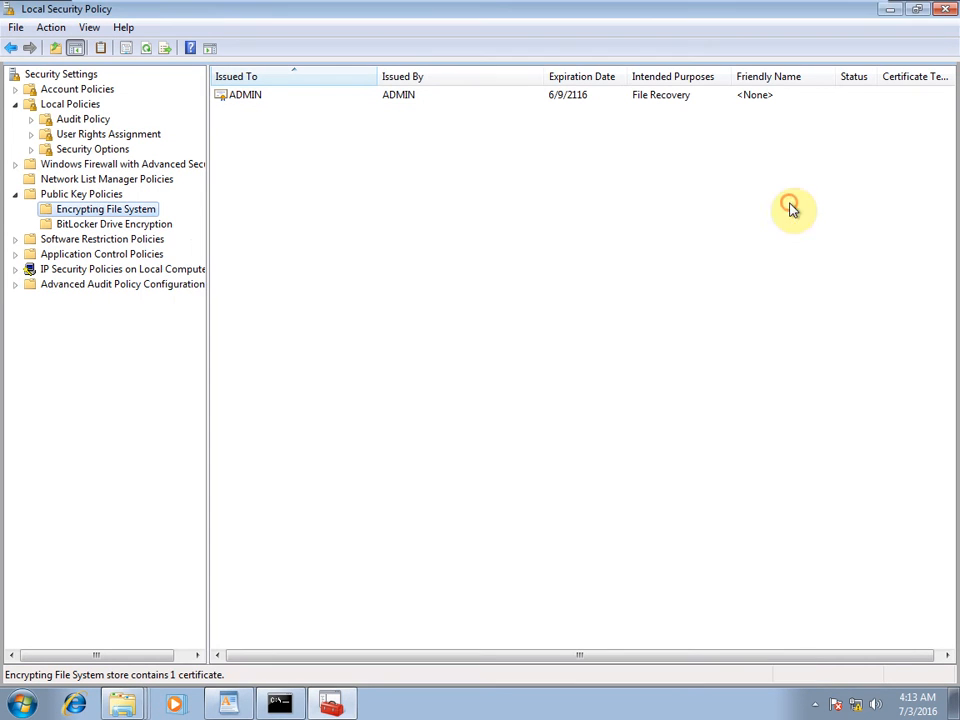
Close Local Security Policy, the Explorer window, and the Command Prompt.
click(944, 8)
click(940, 8)
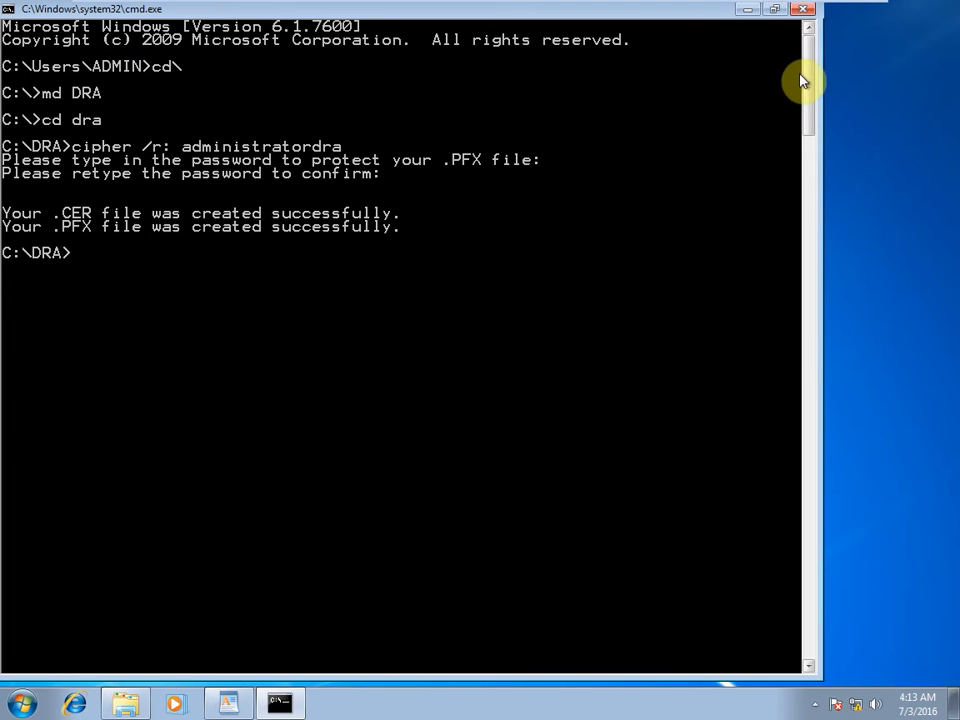
click(797, 10)
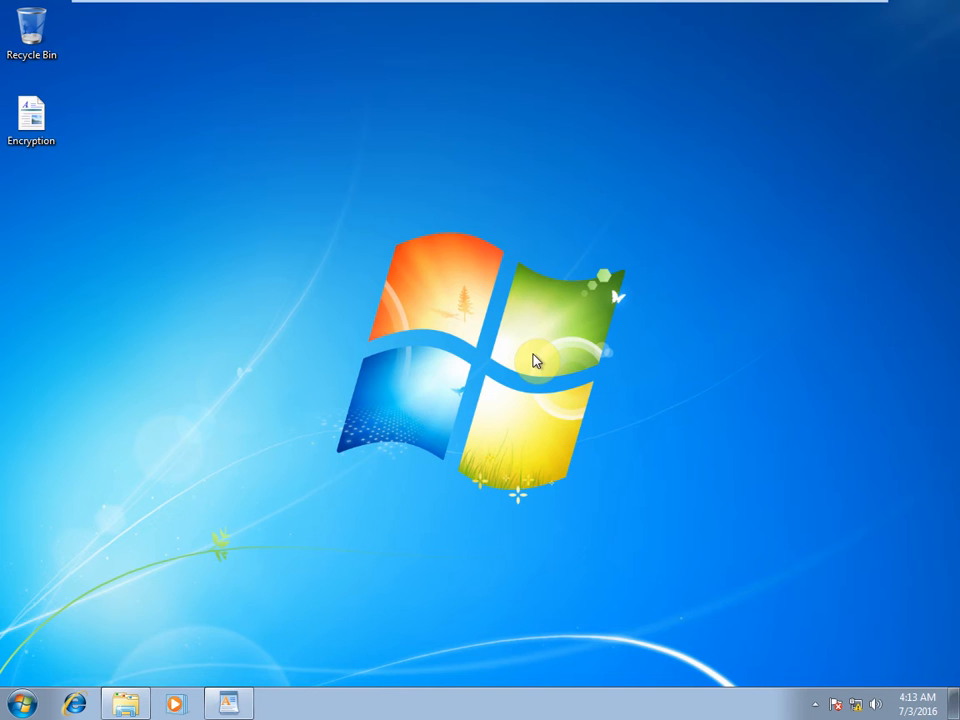
Run logoff from the Run box and save changes to Encryption.rtf.
key(super+r)
text(log)
key(Down)
key(Return)
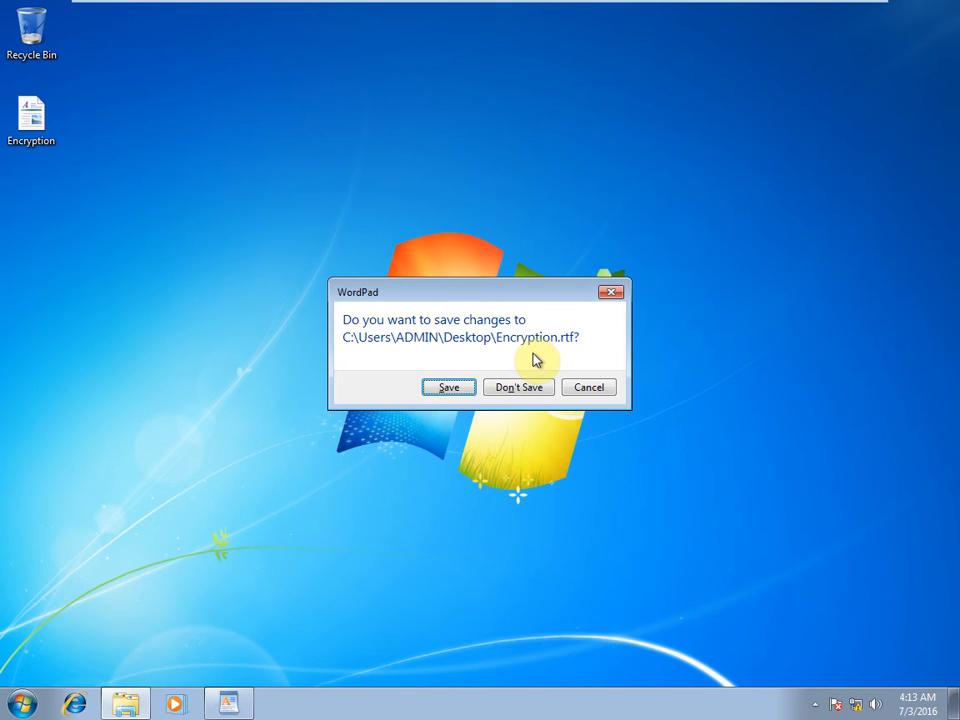
click(449, 388)
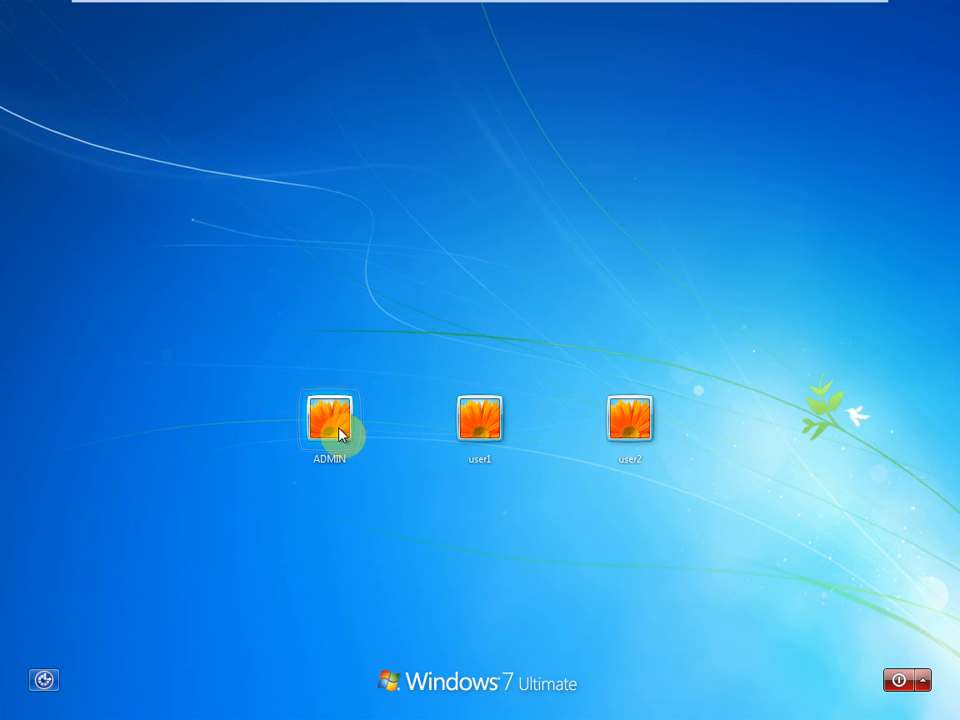
Sign in to Windows as user2 with that account's password.
click(635, 421)
text(•)
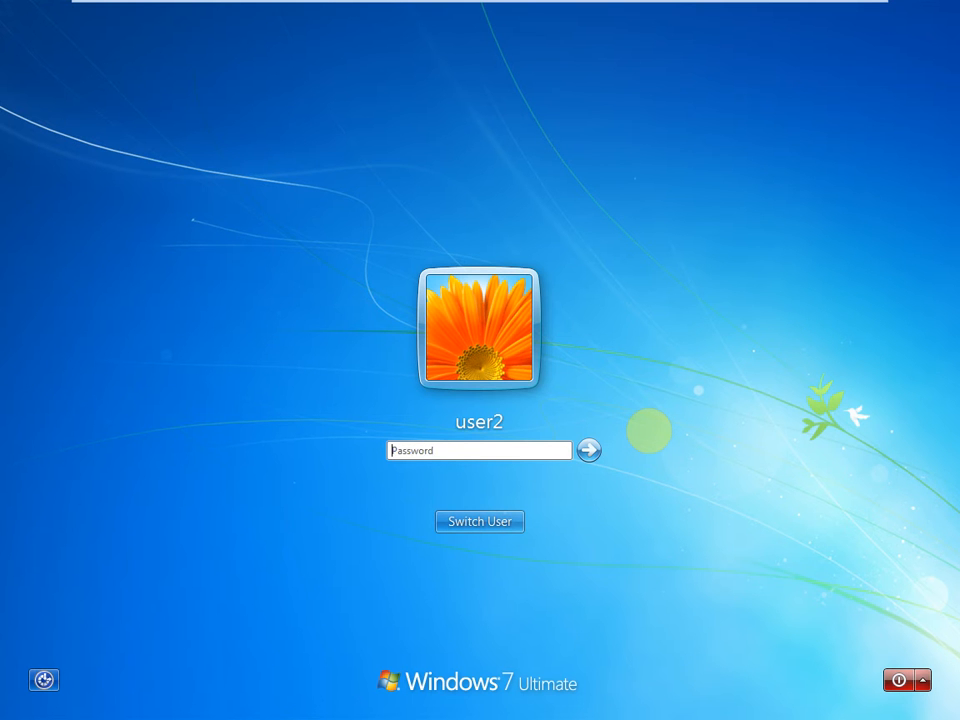
key(Return)
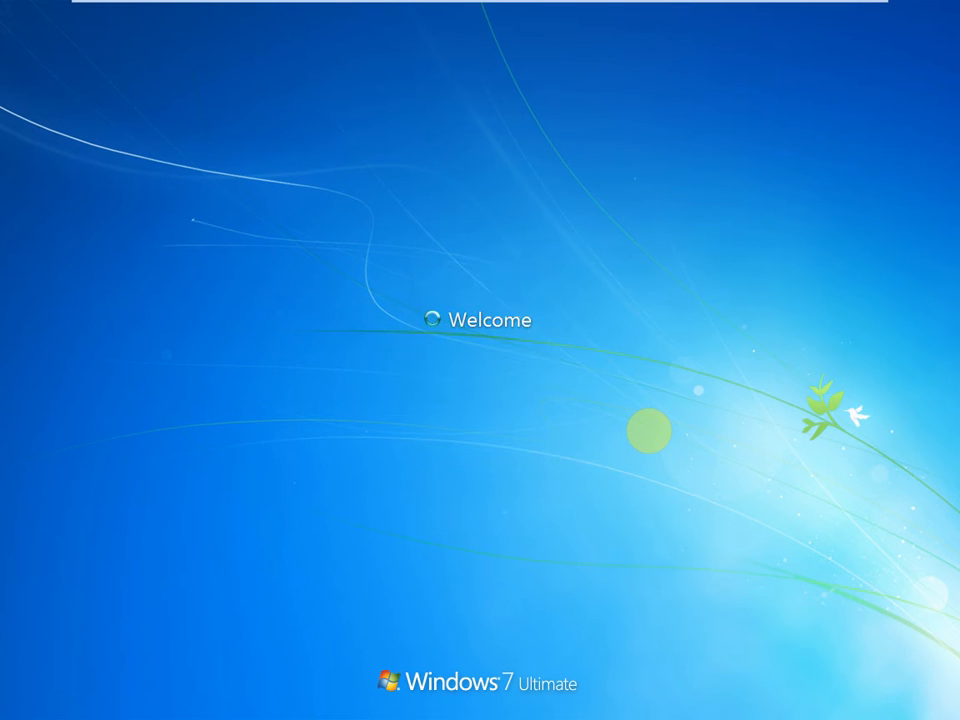
Create a new folder named User2 inside F:\Data.
key(super+e)
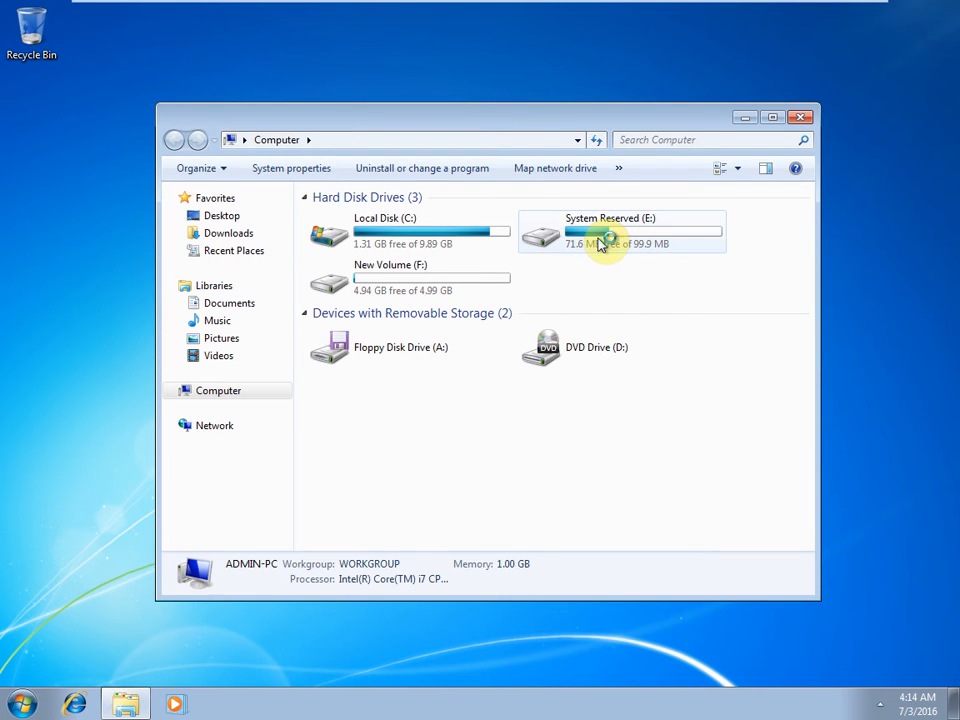
double_click(390, 284)
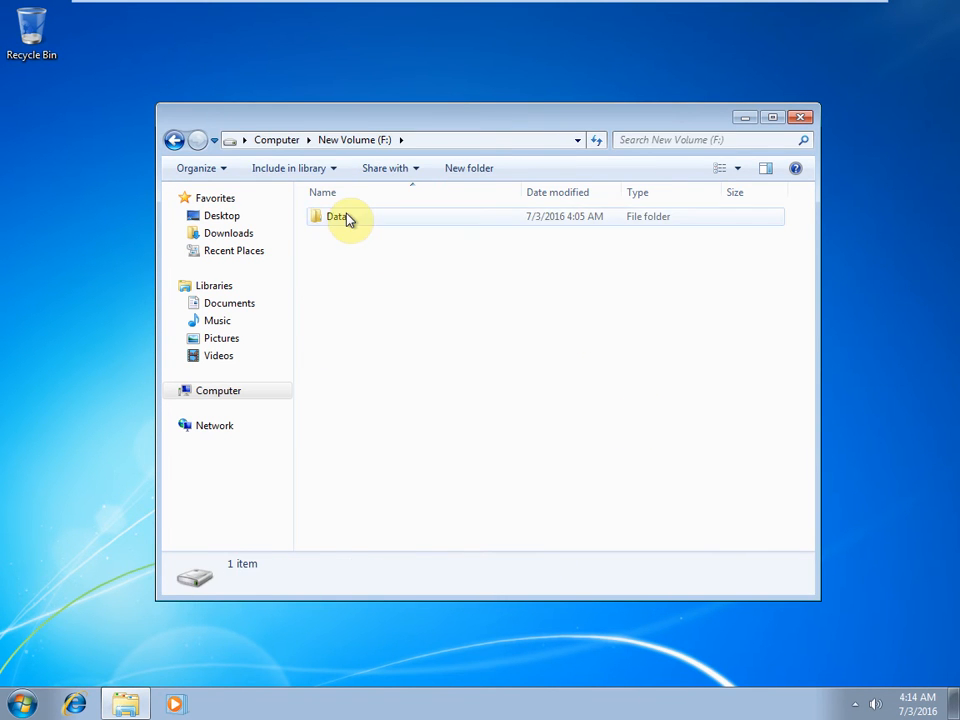
double_click(342, 215)
right_click(381, 266)
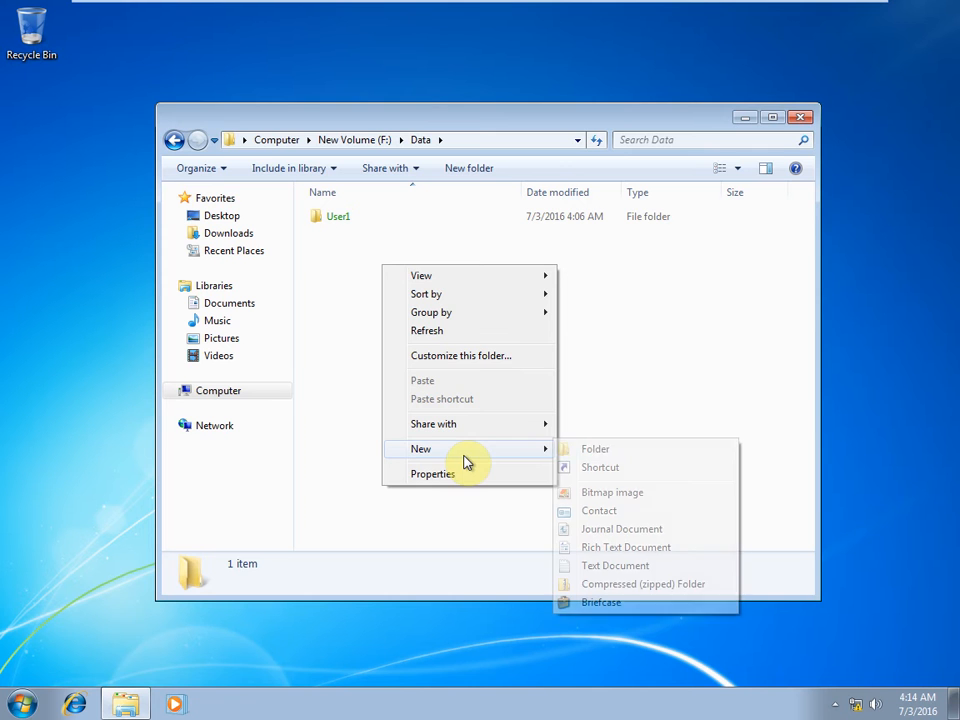
mouse_move(465, 450)
click(632, 453)
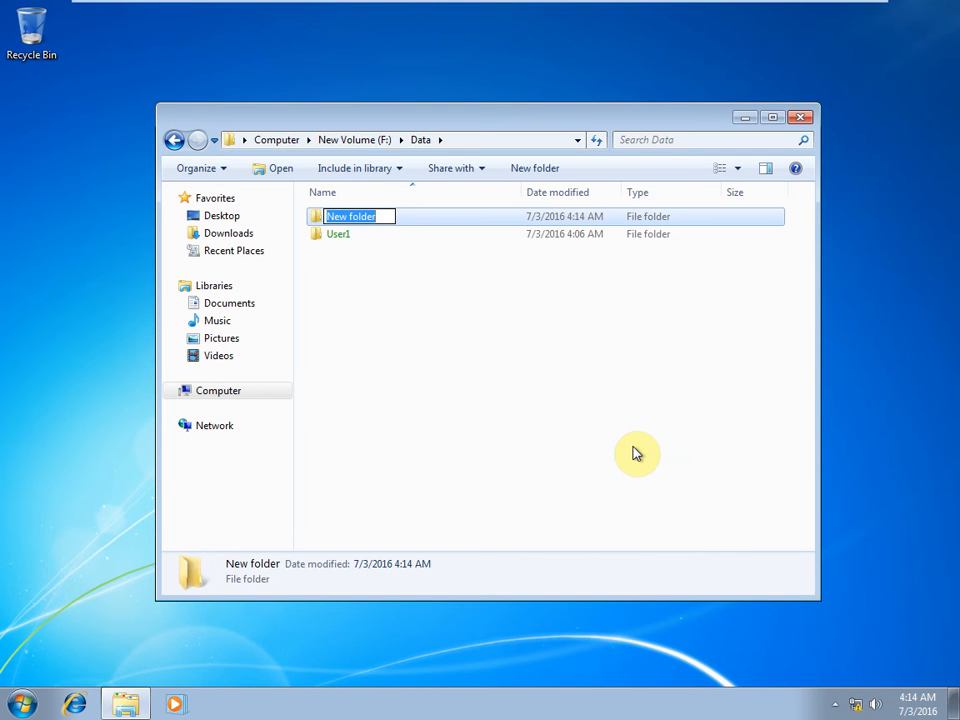
text(User)
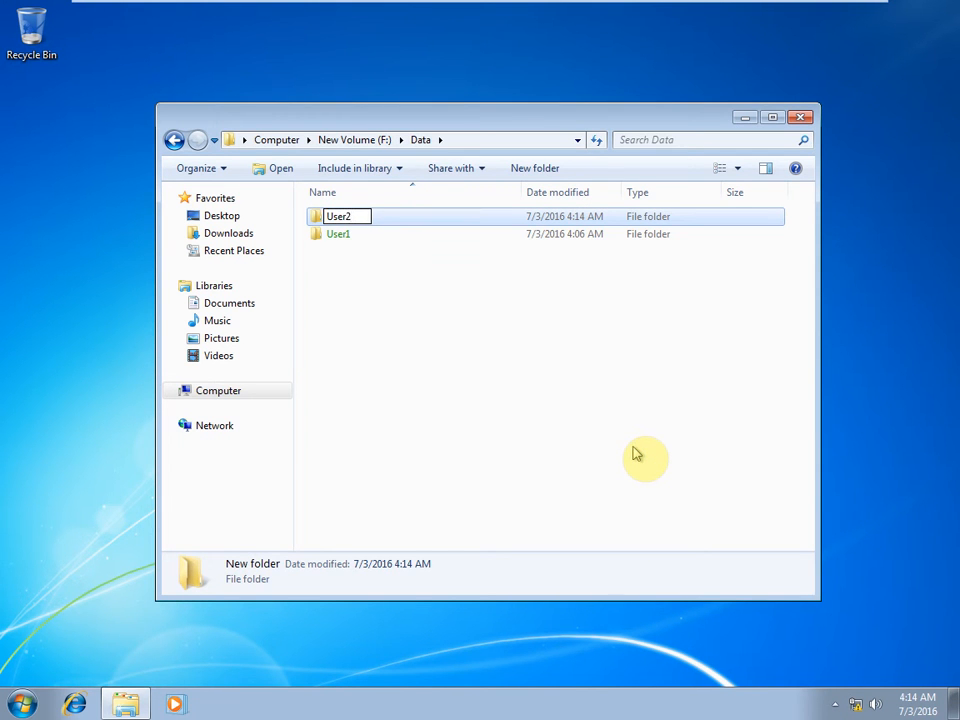
text(2)
click(636, 452)
In User2, create New Text Document with sample text, save it, and return to Data.
double_click(355, 233)
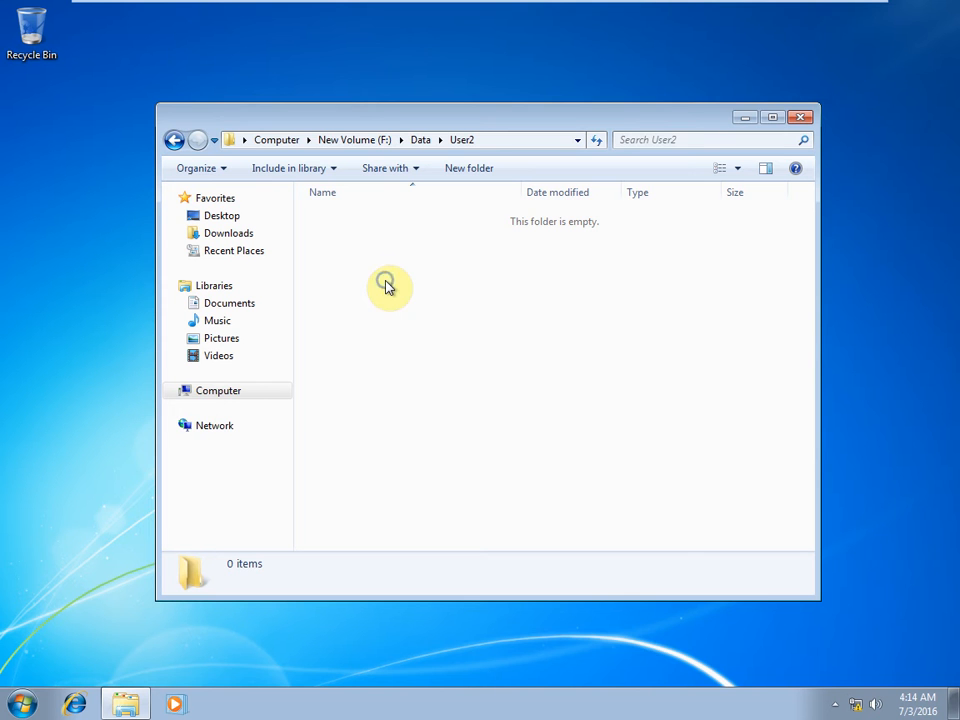
right_click(386, 283)
mouse_move(450, 490)
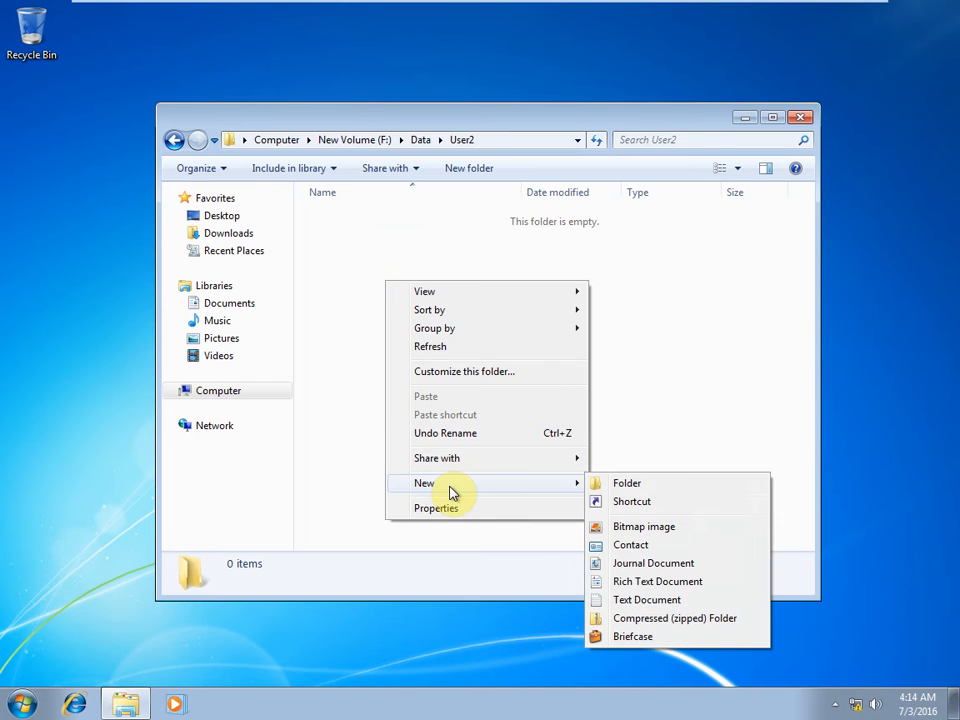
click(663, 600)
click(422, 302)
double_click(366, 221)
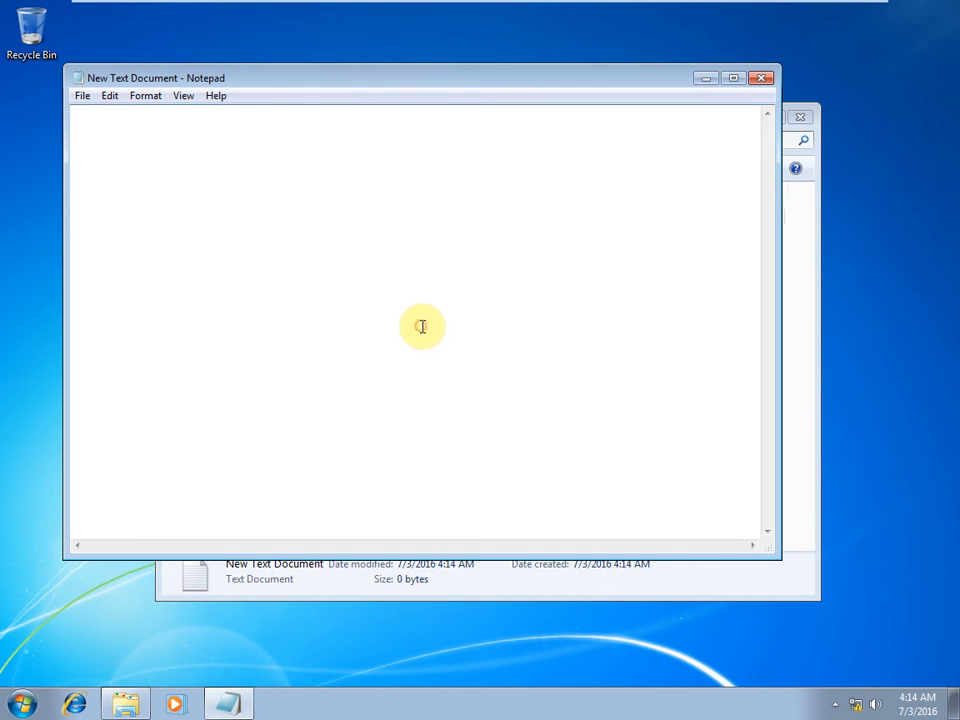
text(jhsdfkefjlfjksdflsdfyiksdfhasflsdfugdf)
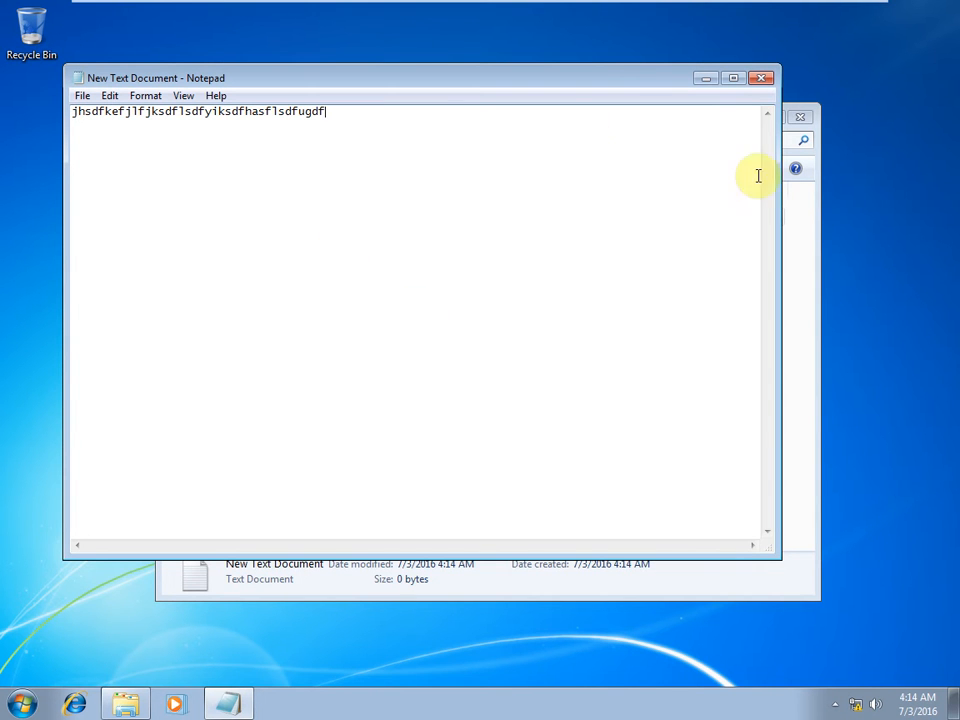
key(ctrl+s)
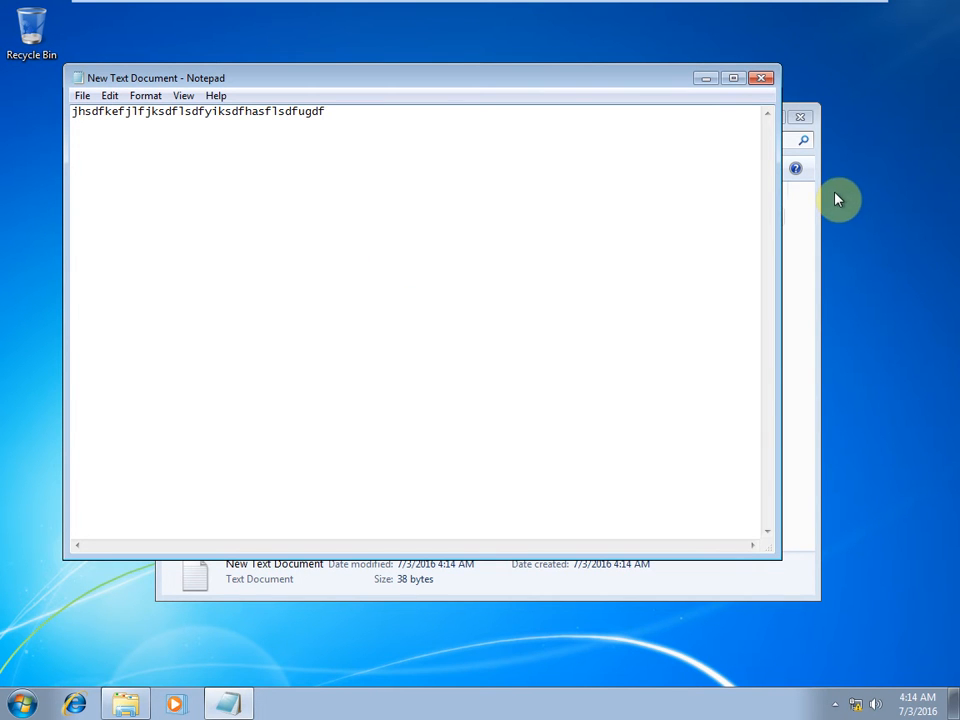
click(765, 82)
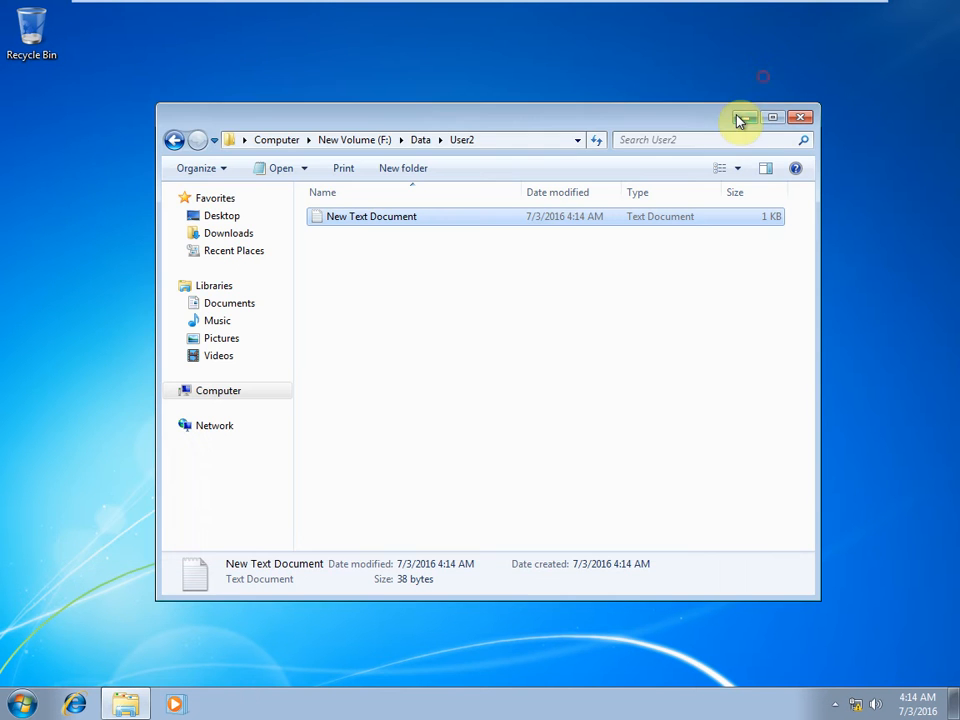
click(176, 142)
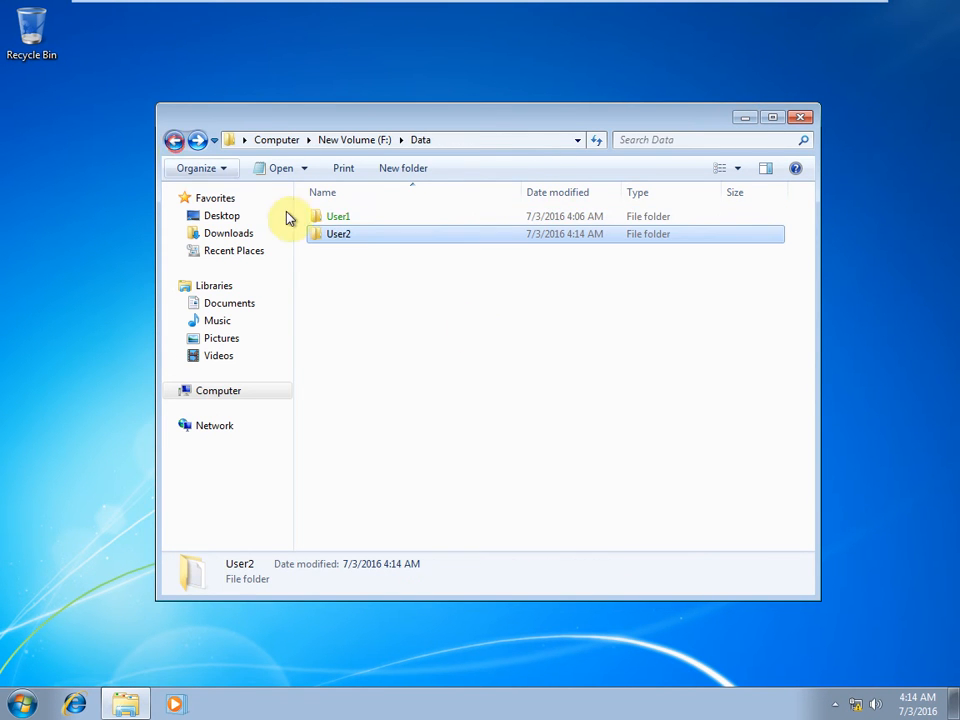
Encrypt the User2 folder's contents, applying the change to its subfolders and files.
right_click(324, 234)
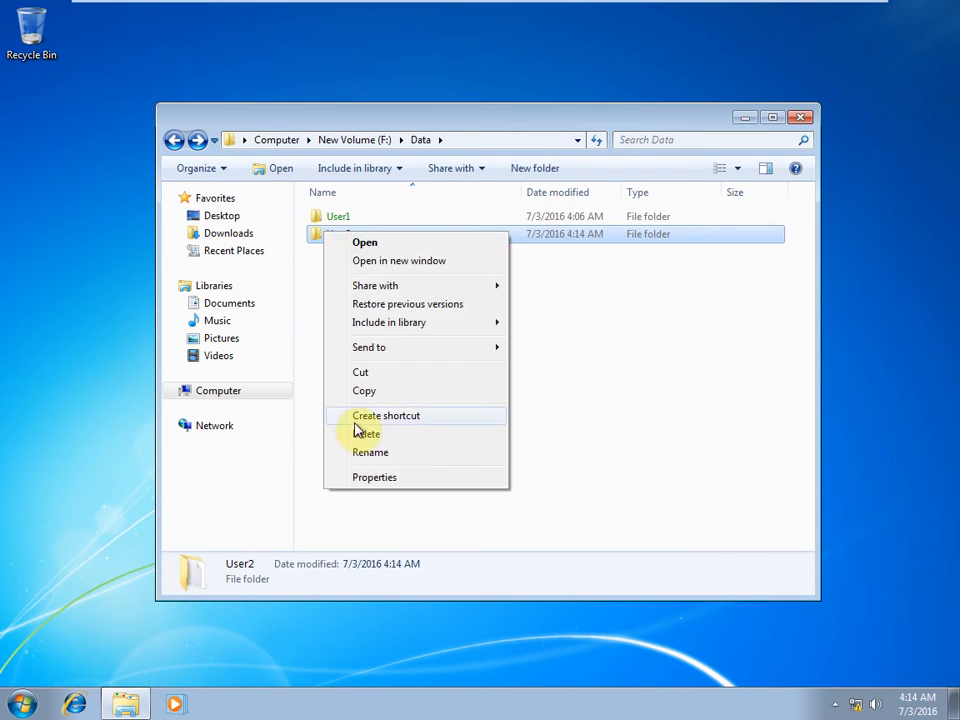
click(378, 479)
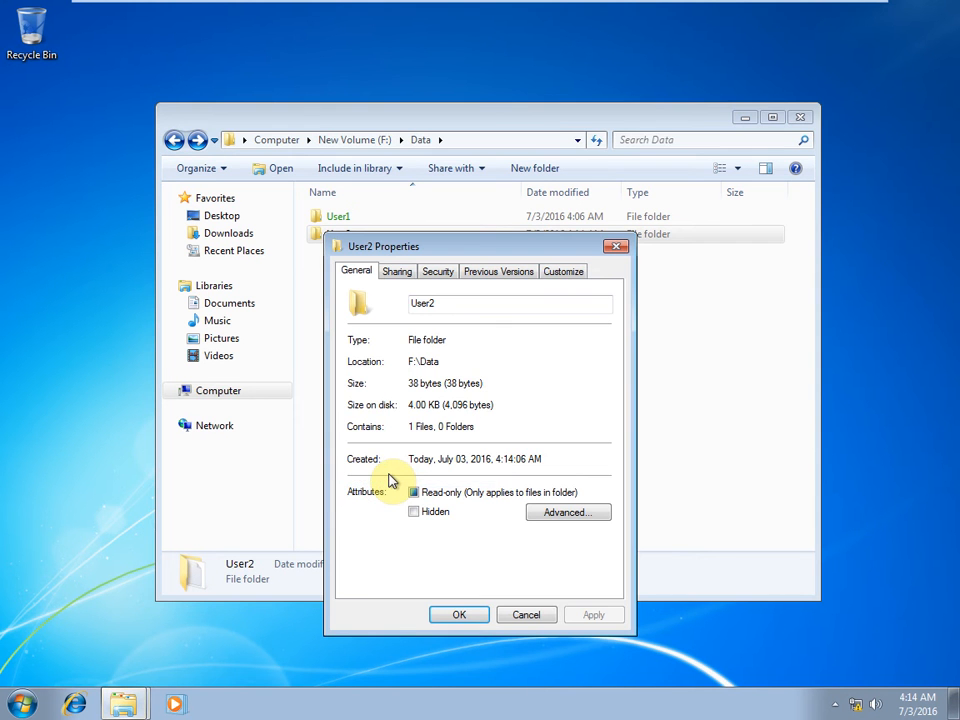
click(557, 516)
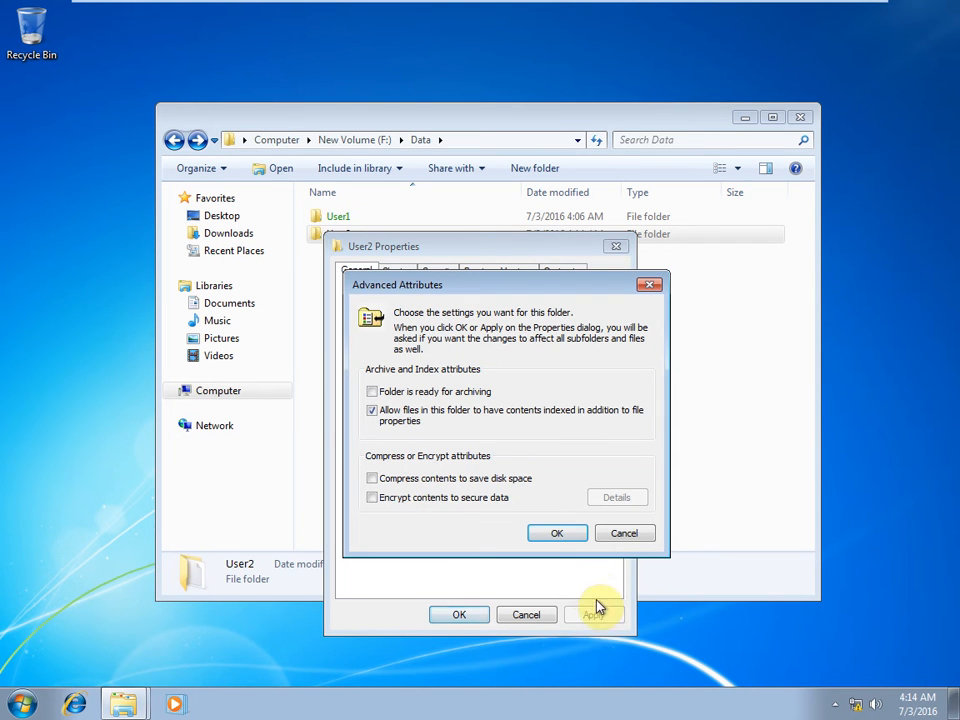
click(372, 499)
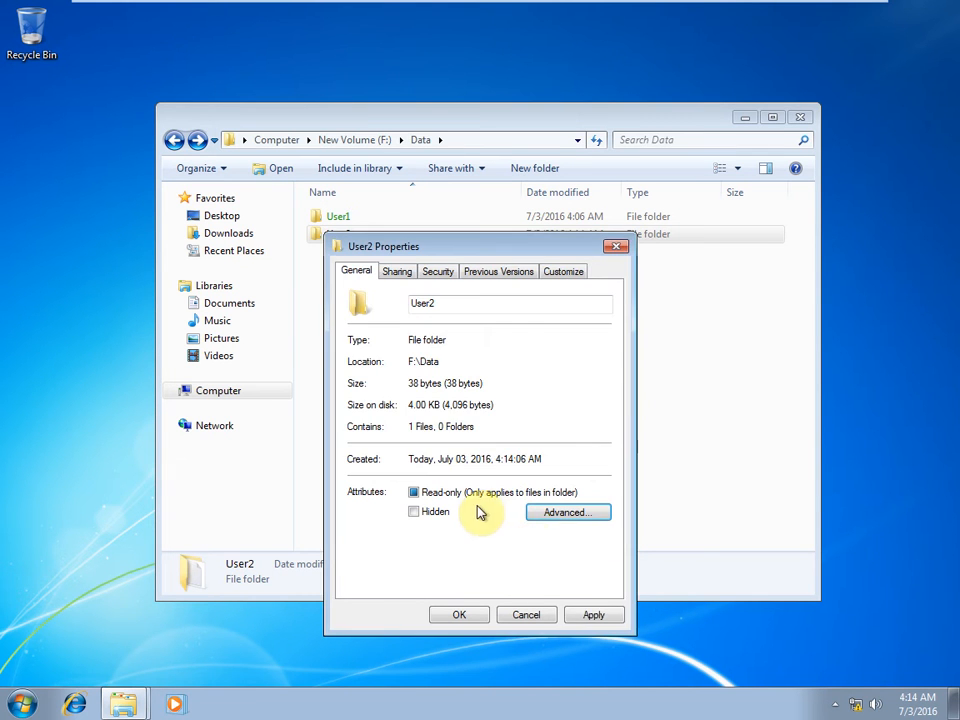
click(594, 615)
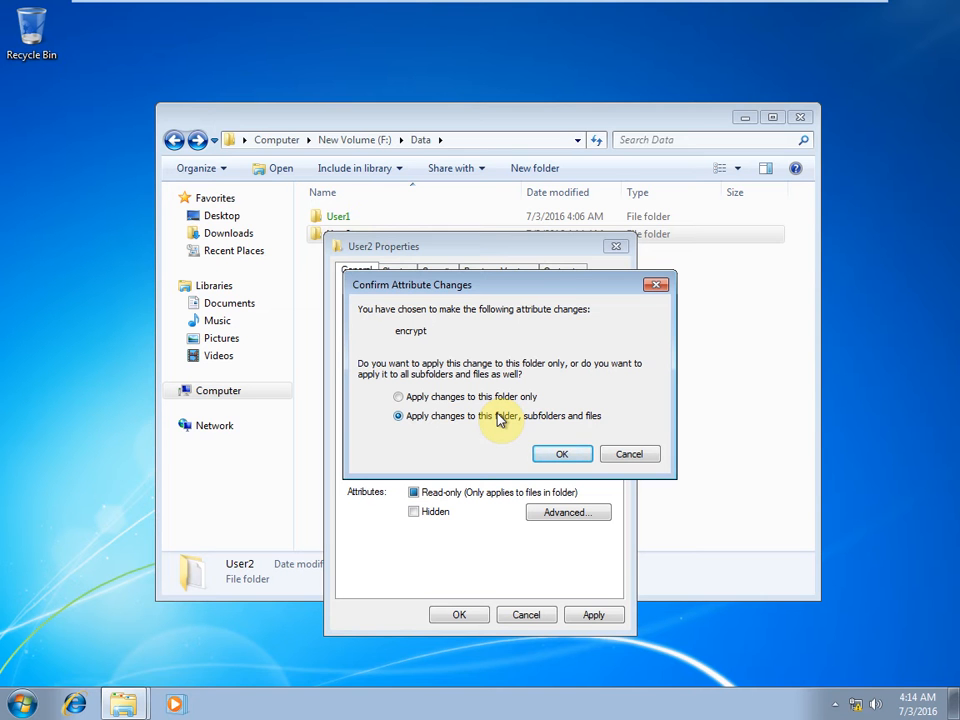
click(557, 454)
click(457, 615)
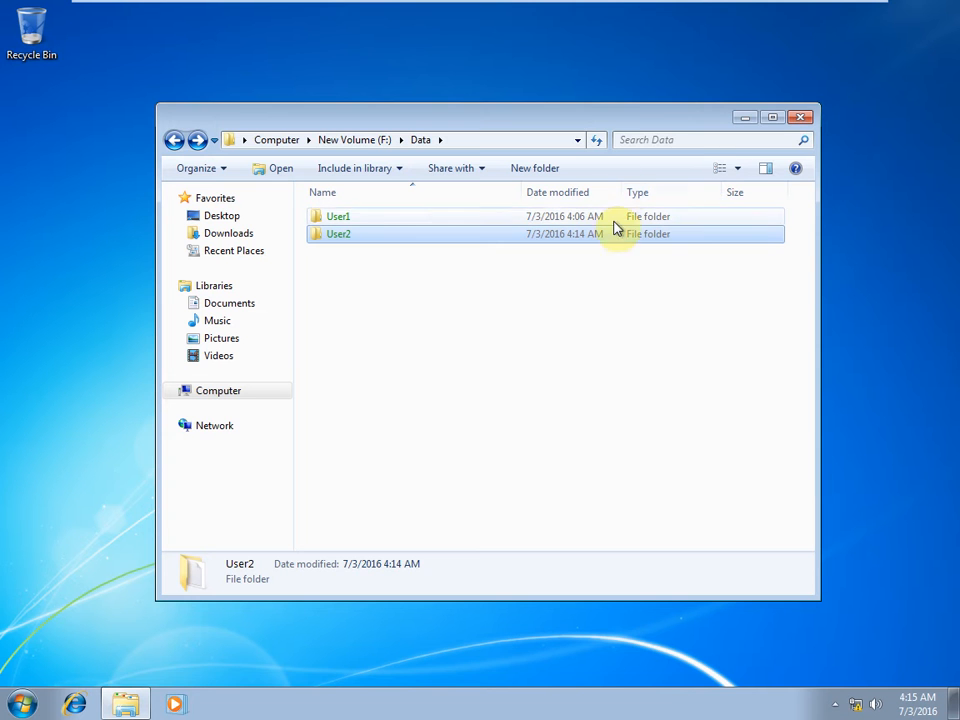
Close the Data window and log off user2 using the logoff command.
click(800, 120)
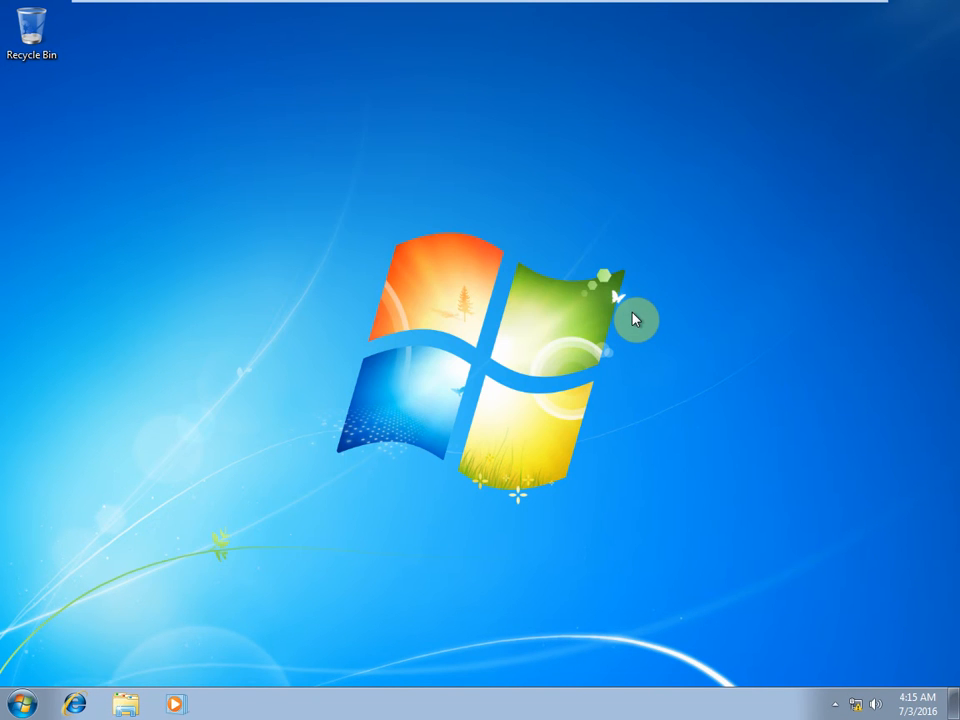
key(super+r)
text(lo)
key(Return)
key(Return)
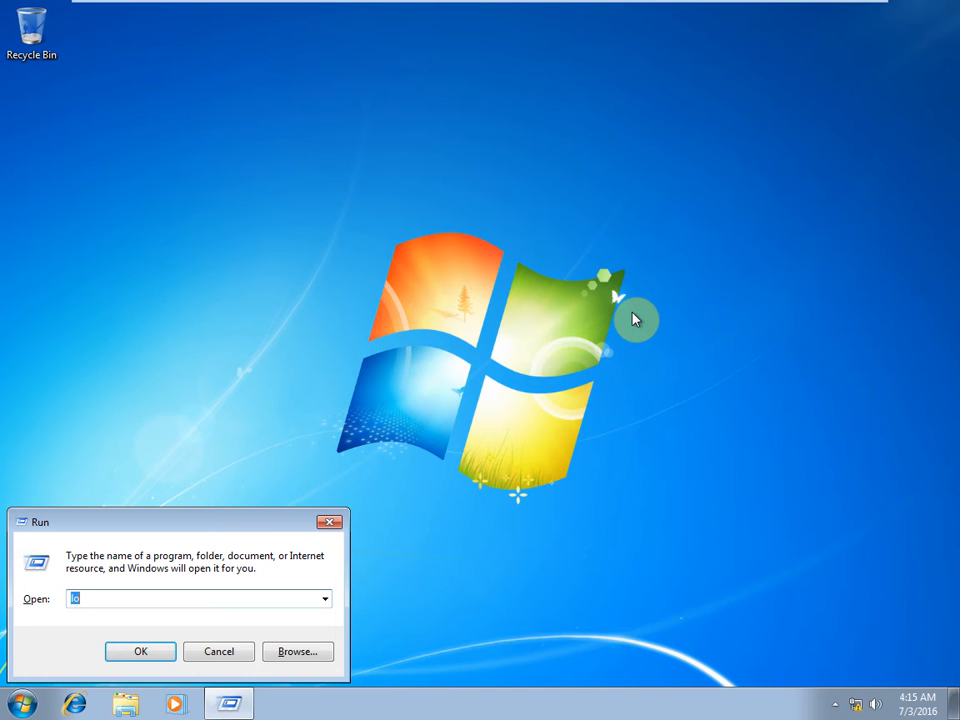
text(lo)
key(Down)
key(Return)
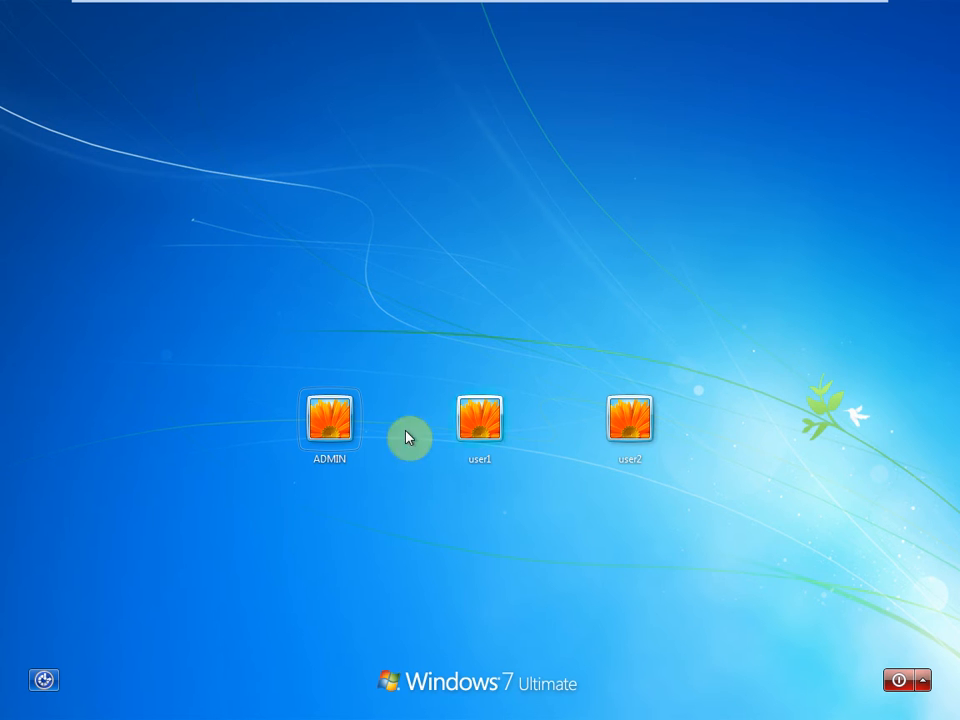
Sign back in as ADMIN with the administrator password, retrying after a wrong entry.
click(343, 432)
text(a)
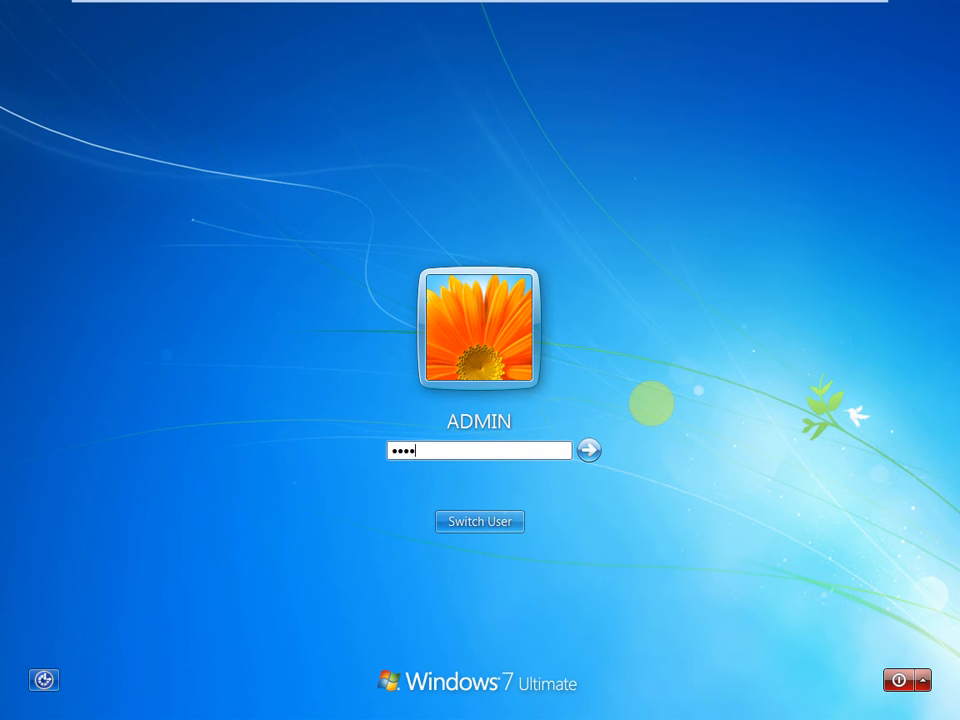
key(Return)
key(Return)
text(adm)
key(Return)
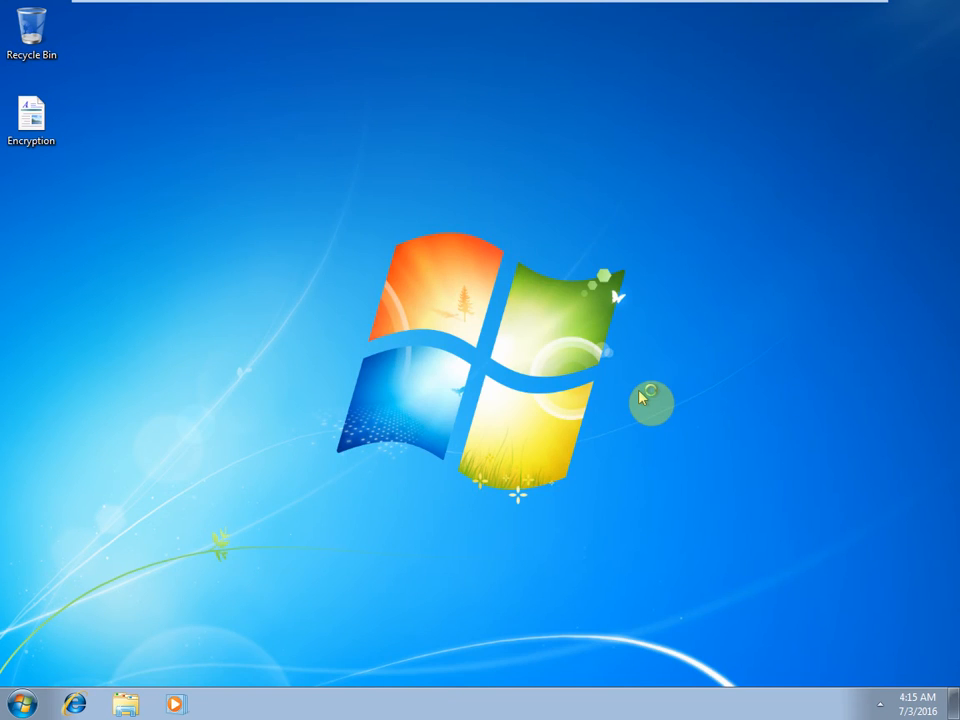
Open F:\Data\User2\New Text Document to confirm it reads, then close it and reopen Computer.
key(super+e)
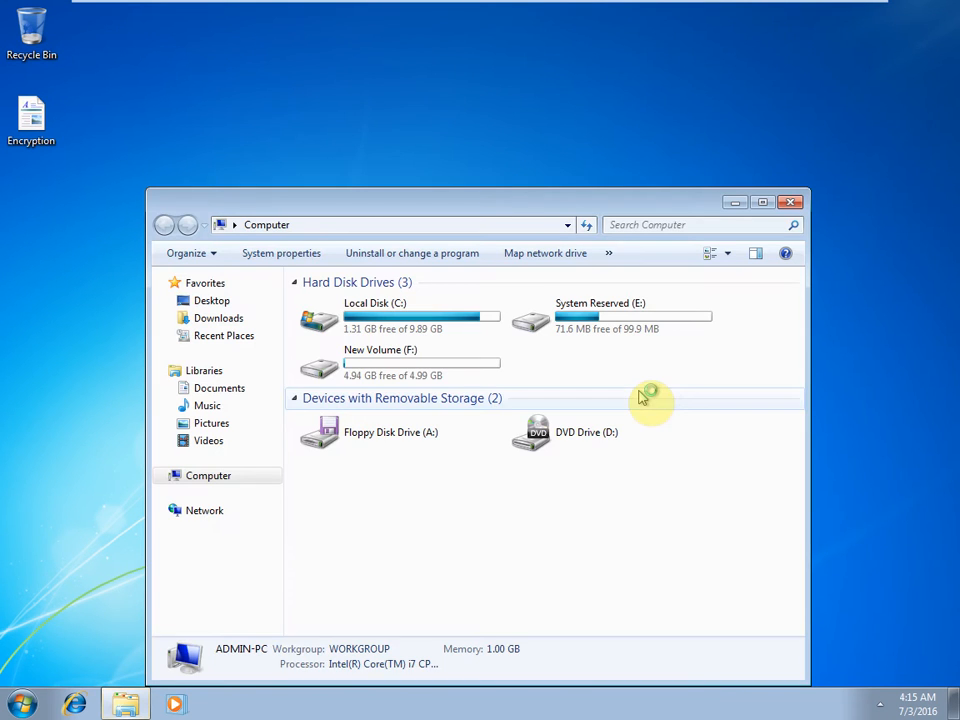
double_click(362, 368)
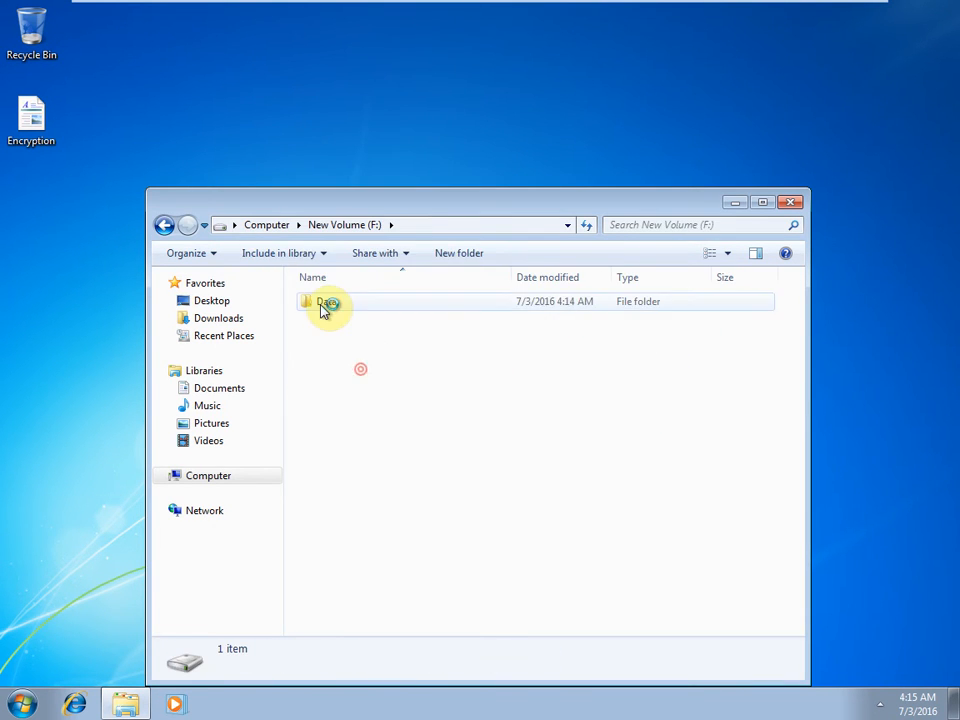
double_click(320, 303)
double_click(343, 321)
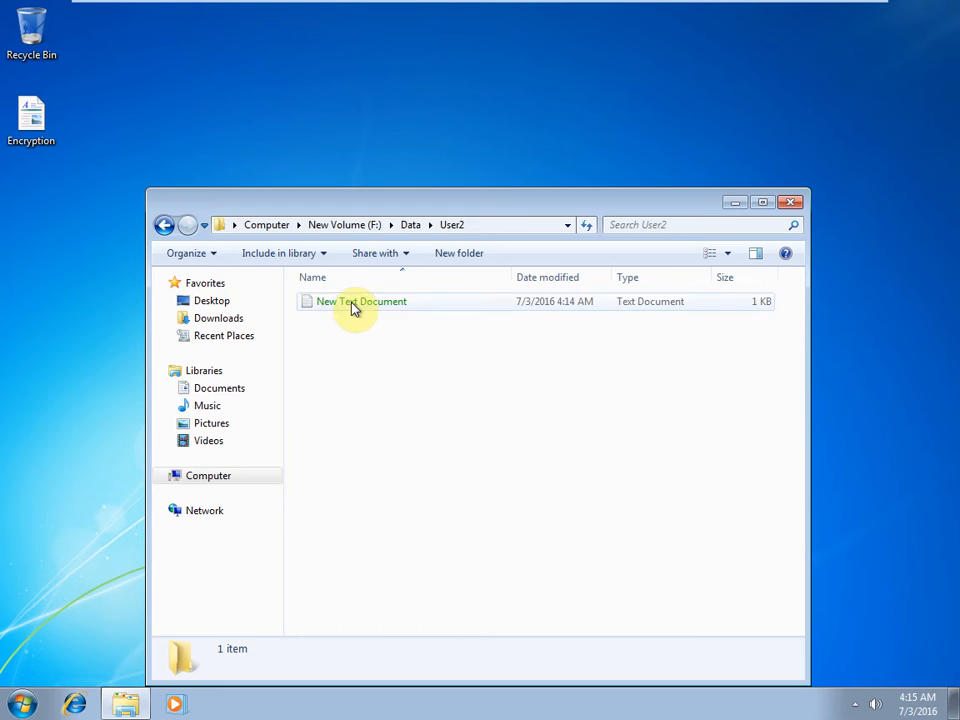
double_click(350, 302)
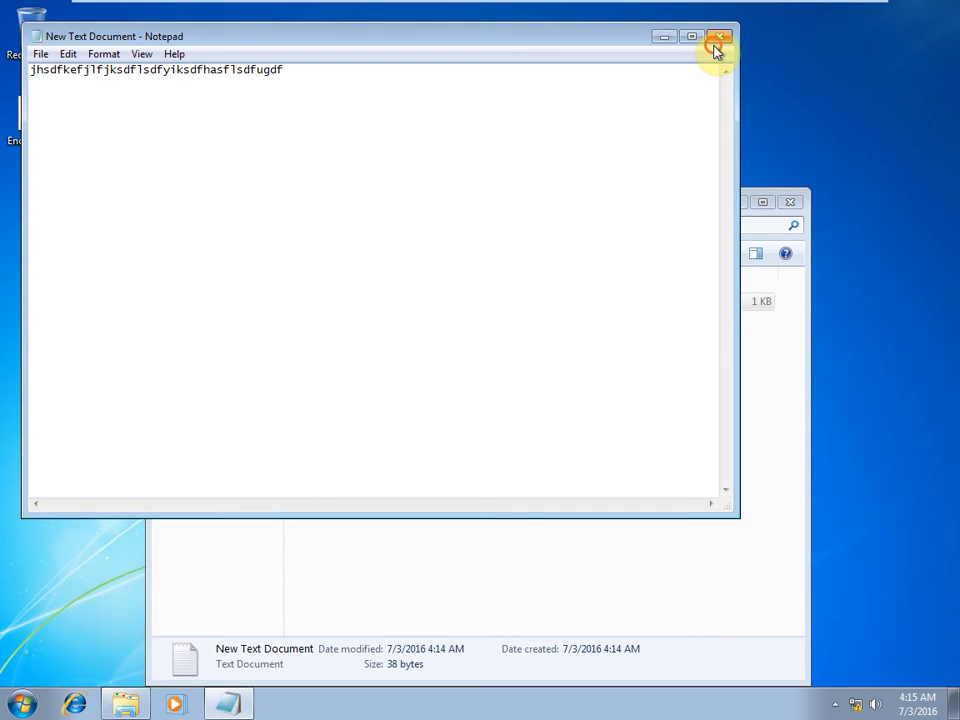
click(716, 47)
click(790, 201)
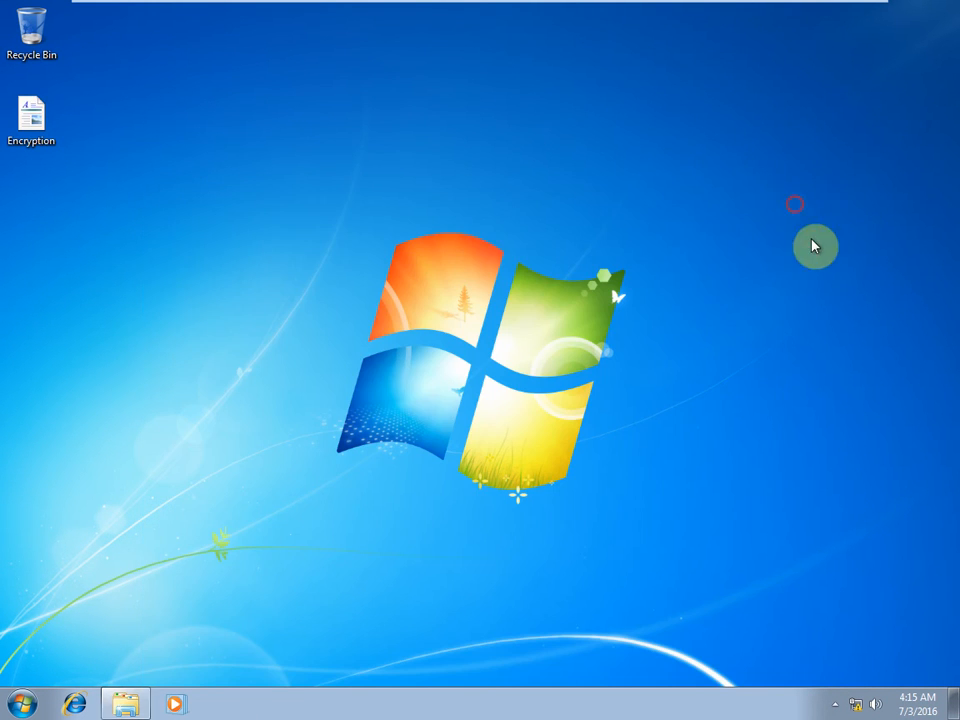
key(super+e)
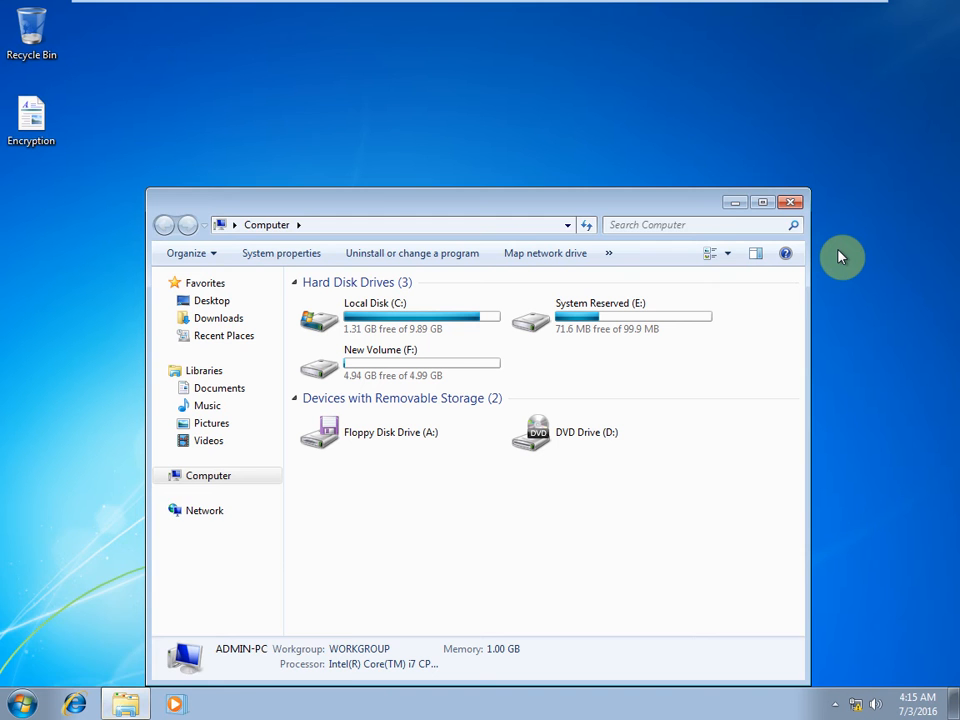
Log off via logoff and sign in as user1 with that user's password.
key(super+r)
text(log)
key(Down)
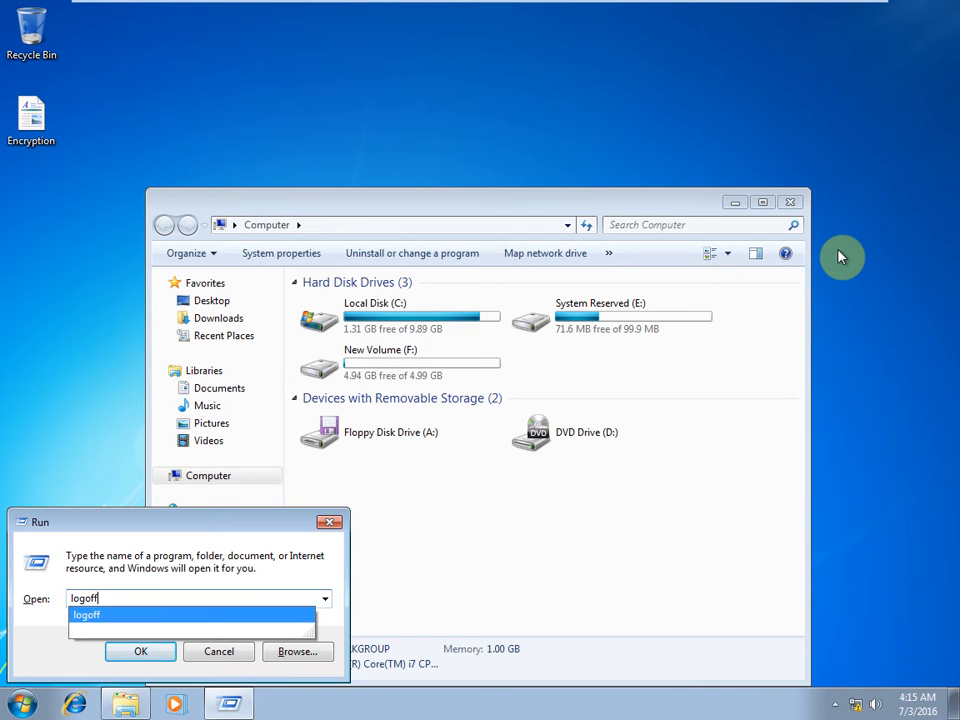
key(Return)
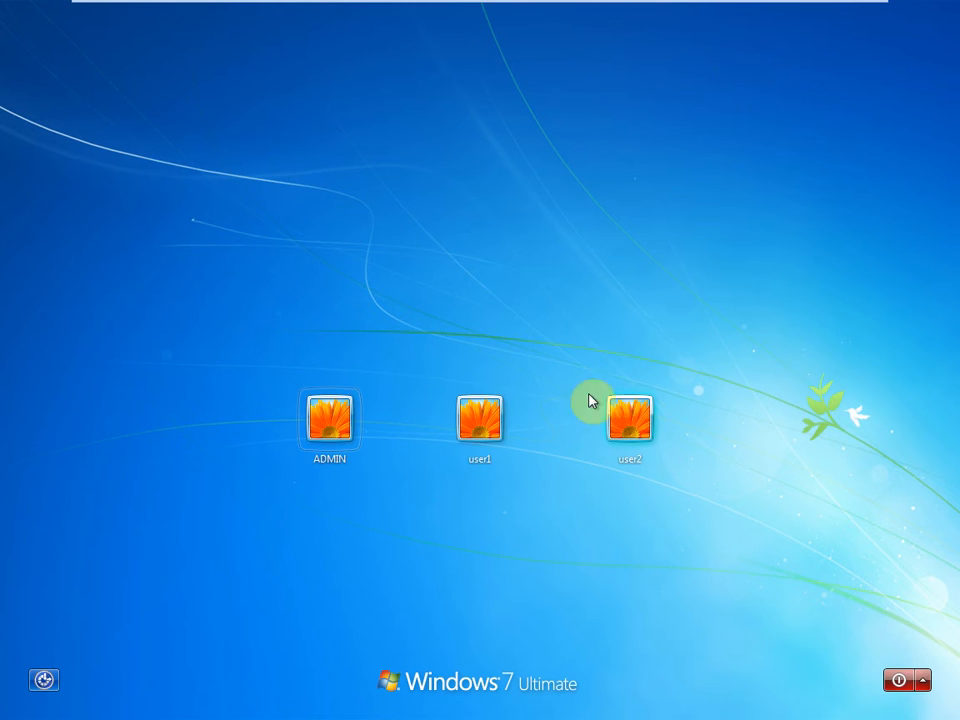
click(484, 429)
text(123)
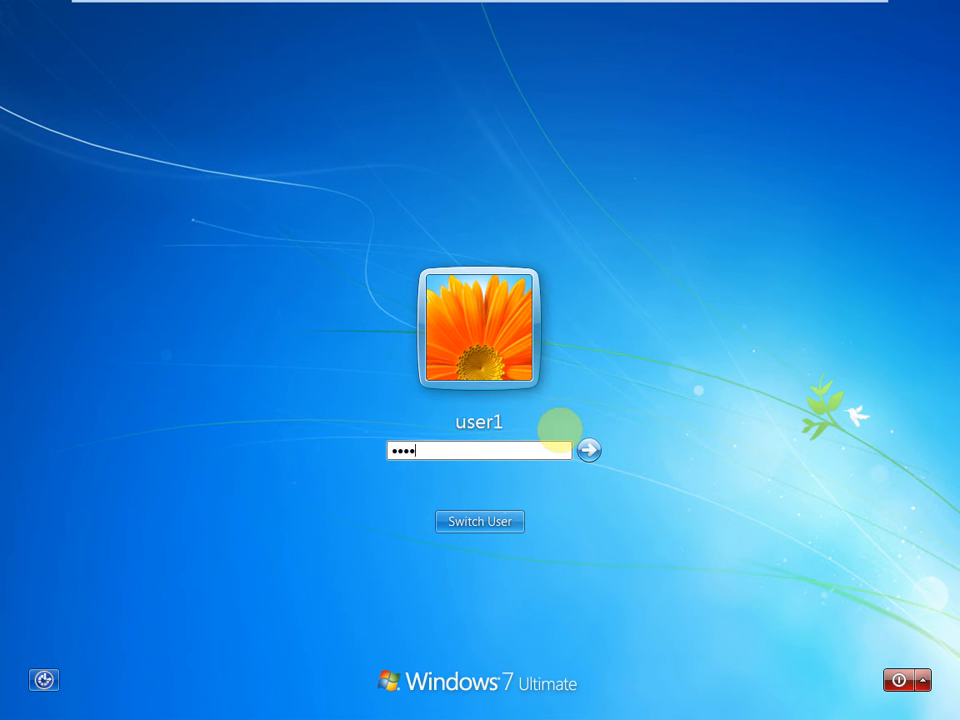
key(Return)
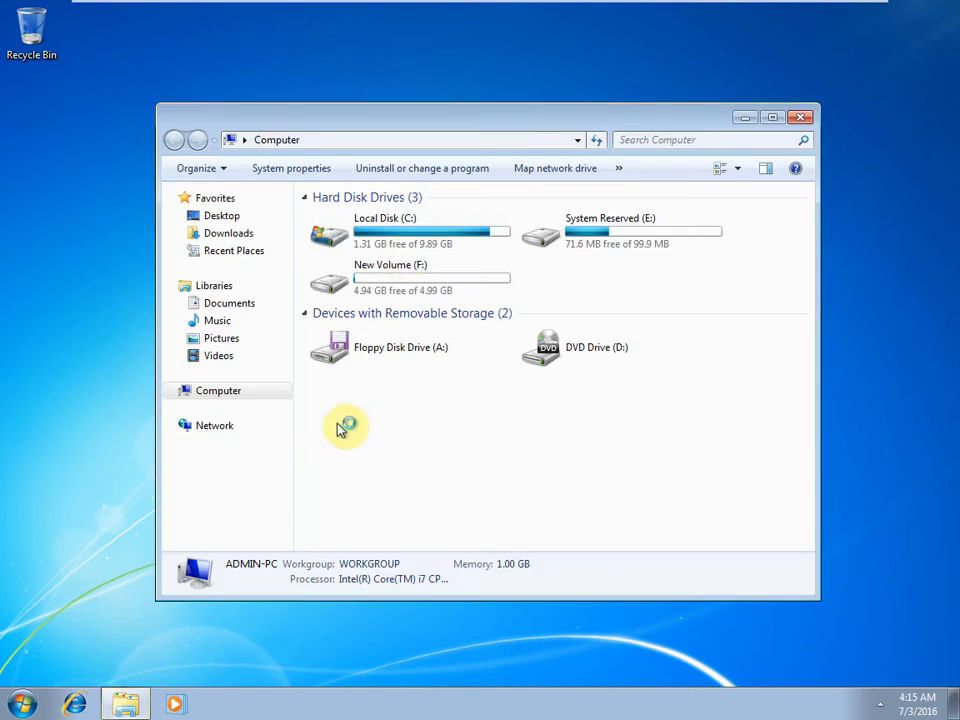
Try opening F:\Data\User2\New Text Document, dismiss Access is denied, and close Notepad and Explorer.
click(388, 284)
double_click(388, 284)
double_click(364, 216)
double_click(360, 240)
double_click(365, 220)
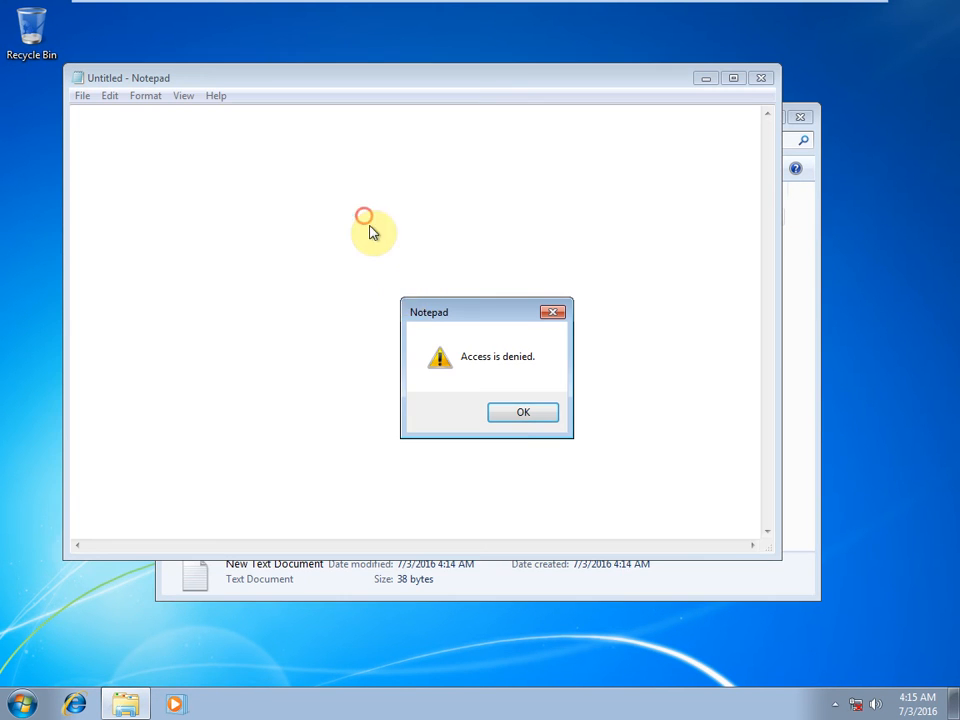
click(524, 416)
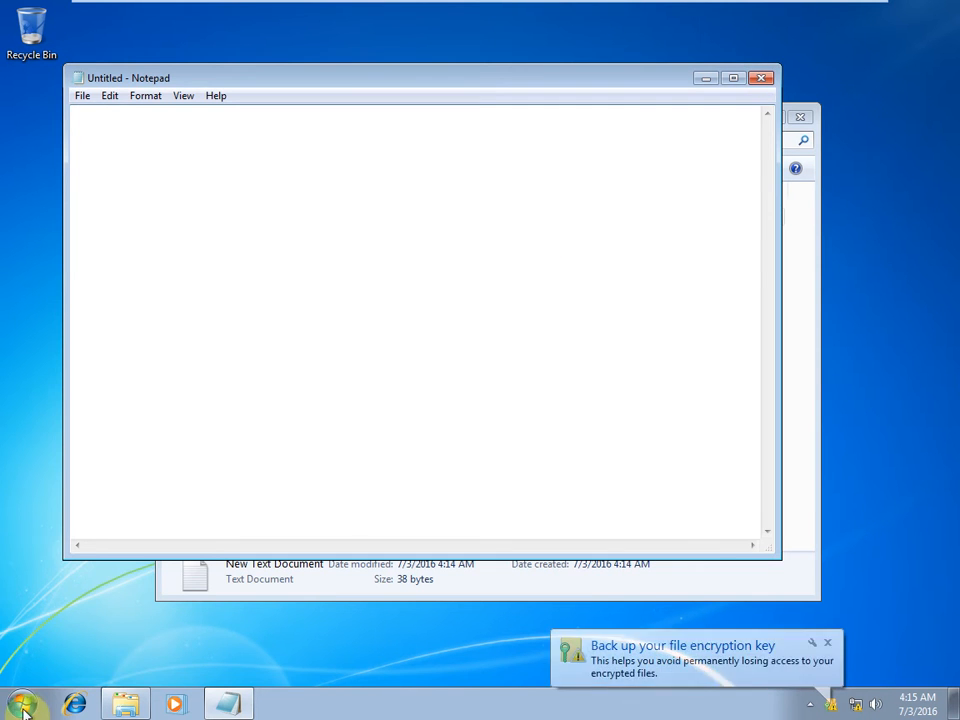
click(24, 706)
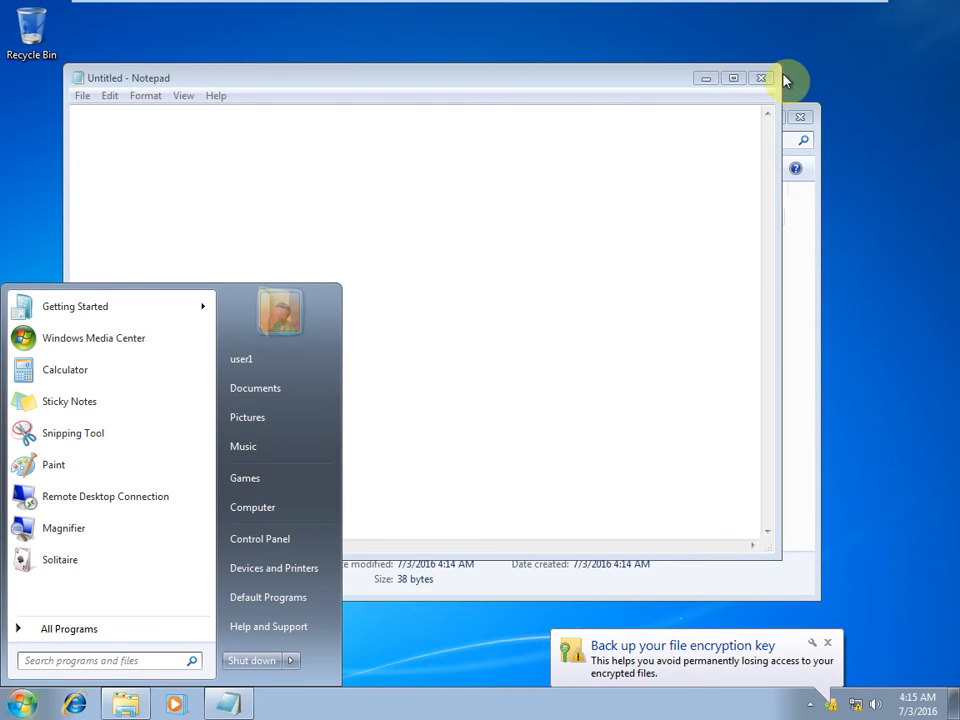
click(762, 78)
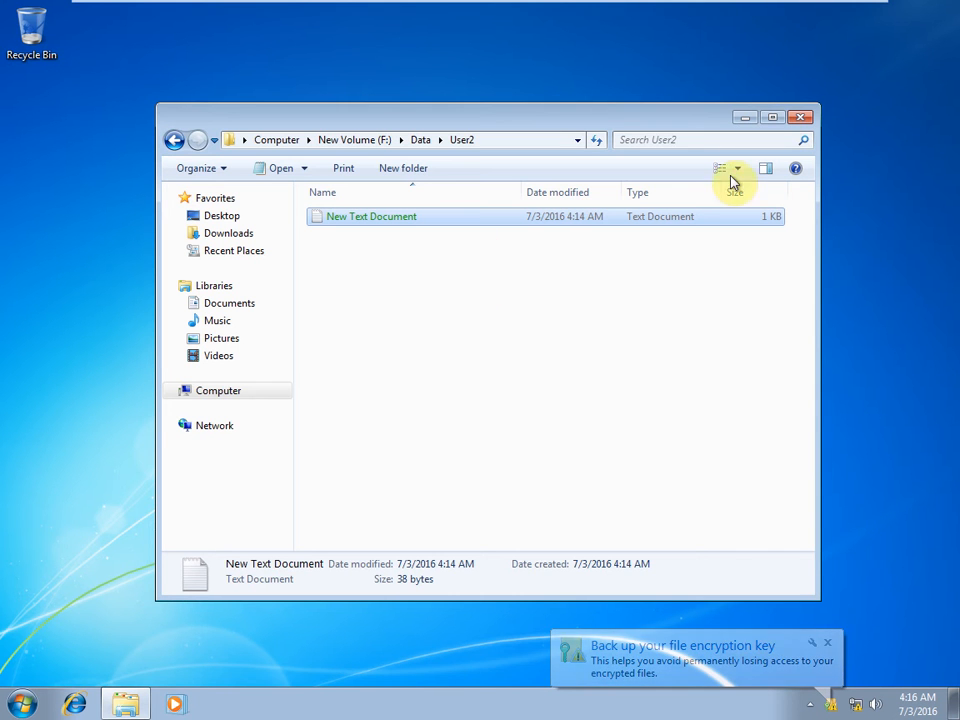
click(800, 119)
Log off, sign back in as ADMIN, and open the Encryption notes from the desktop.
key(super+r)
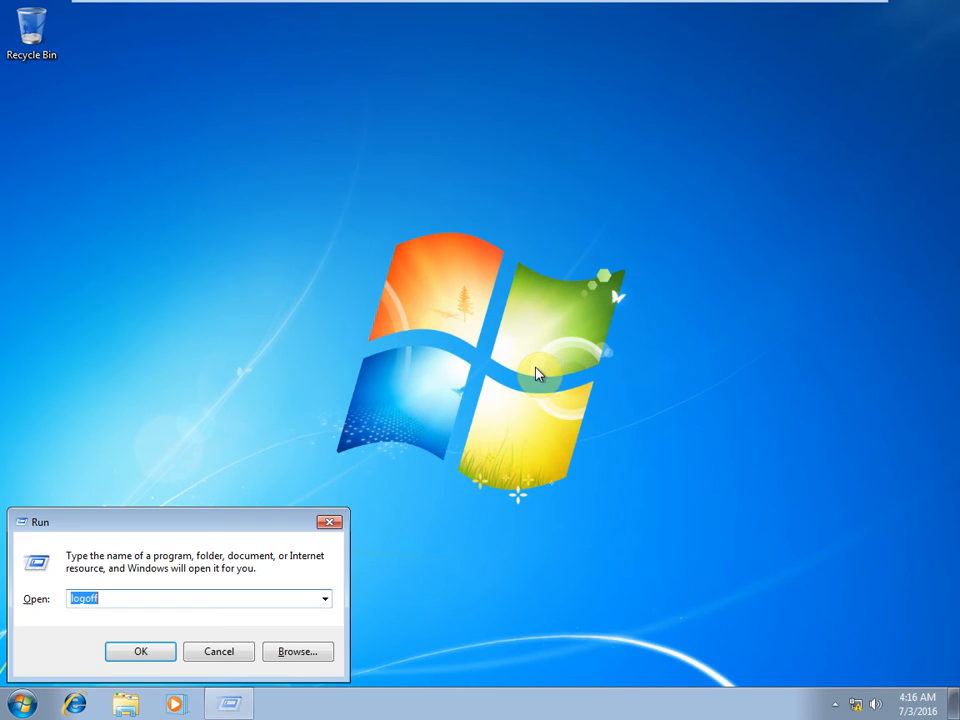
key(Return)
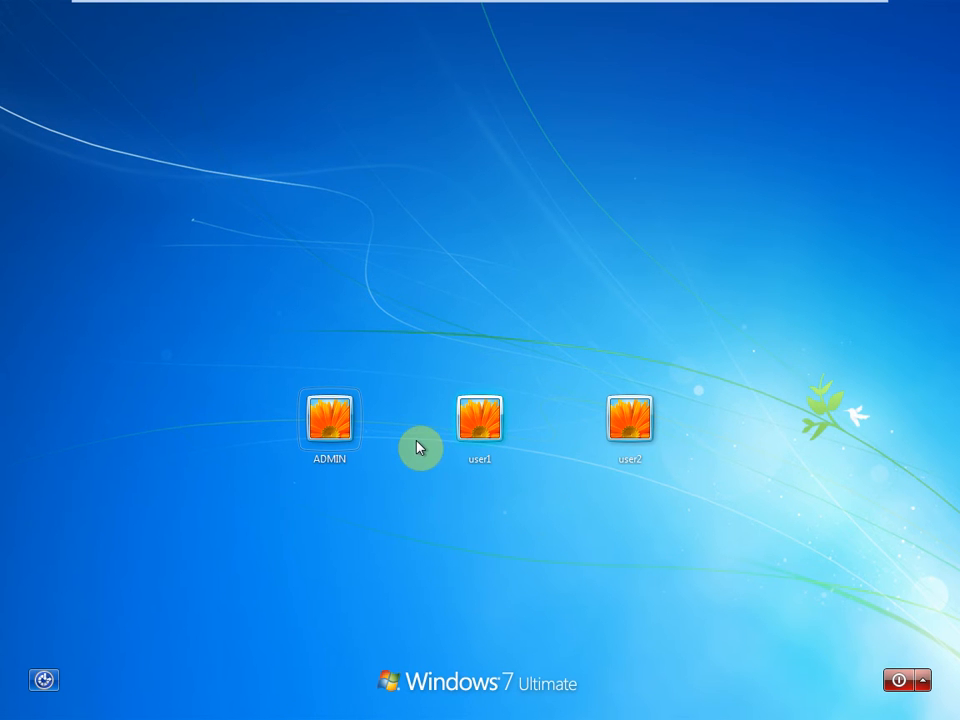
click(318, 427)
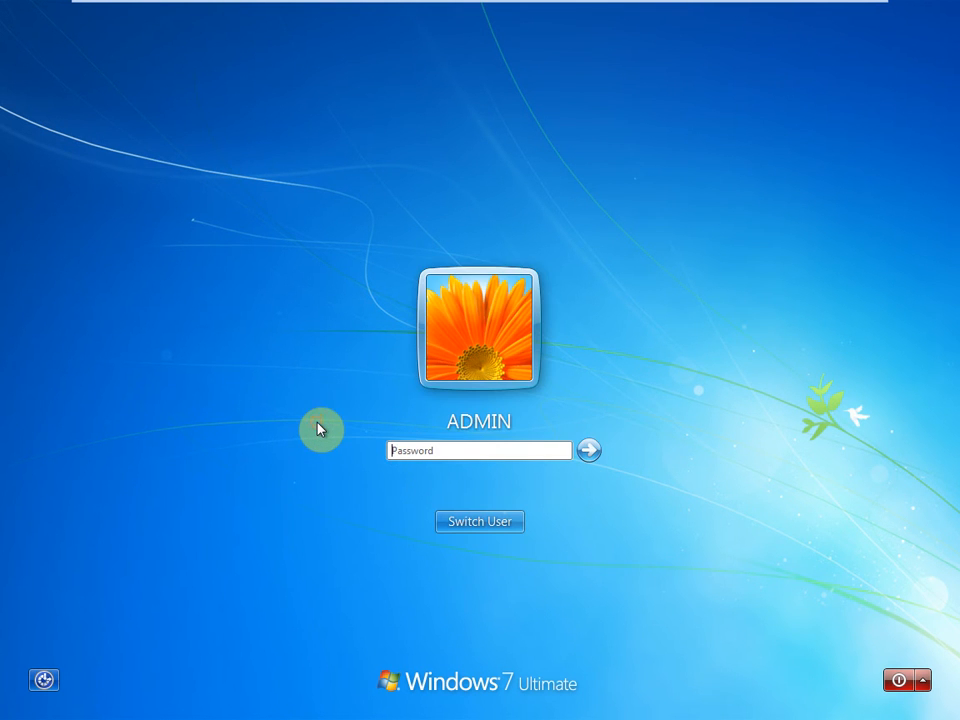
text(•••)
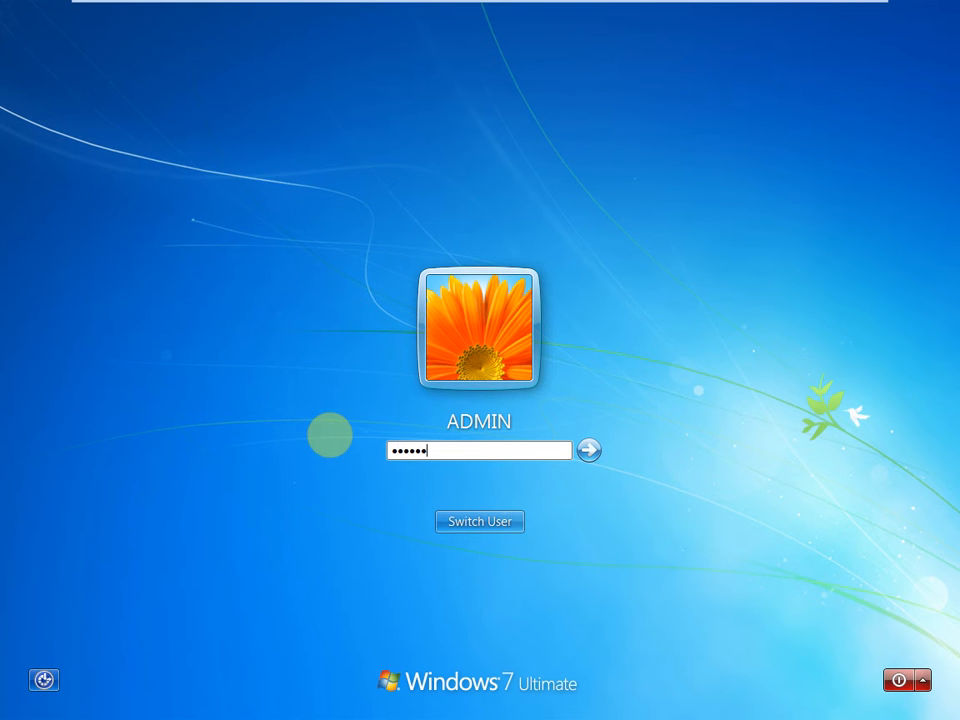
key(Return)
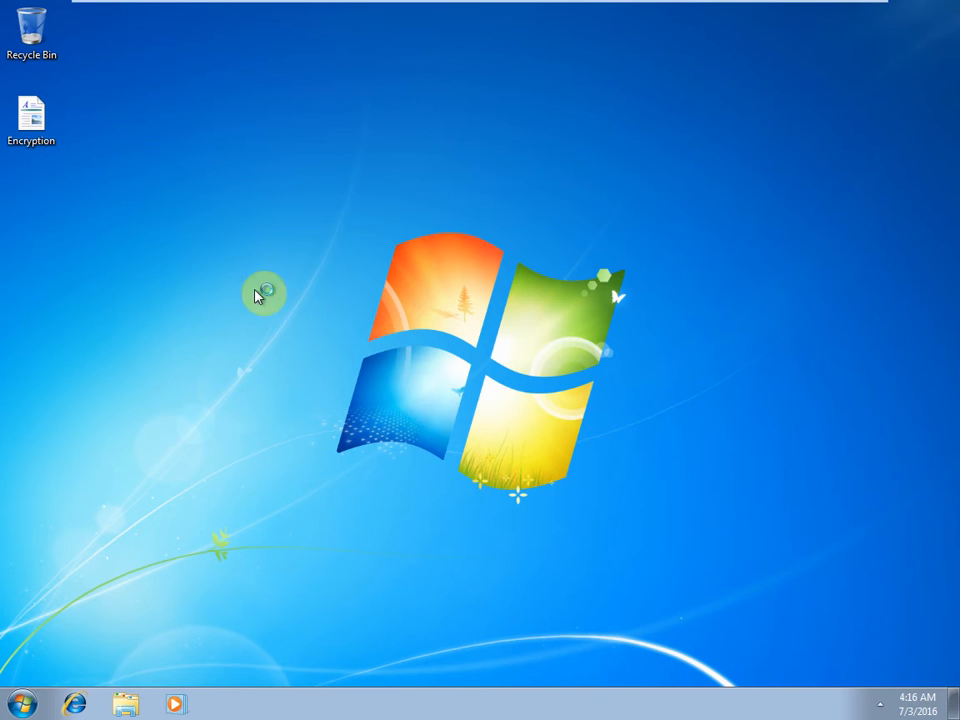
click(48, 143)
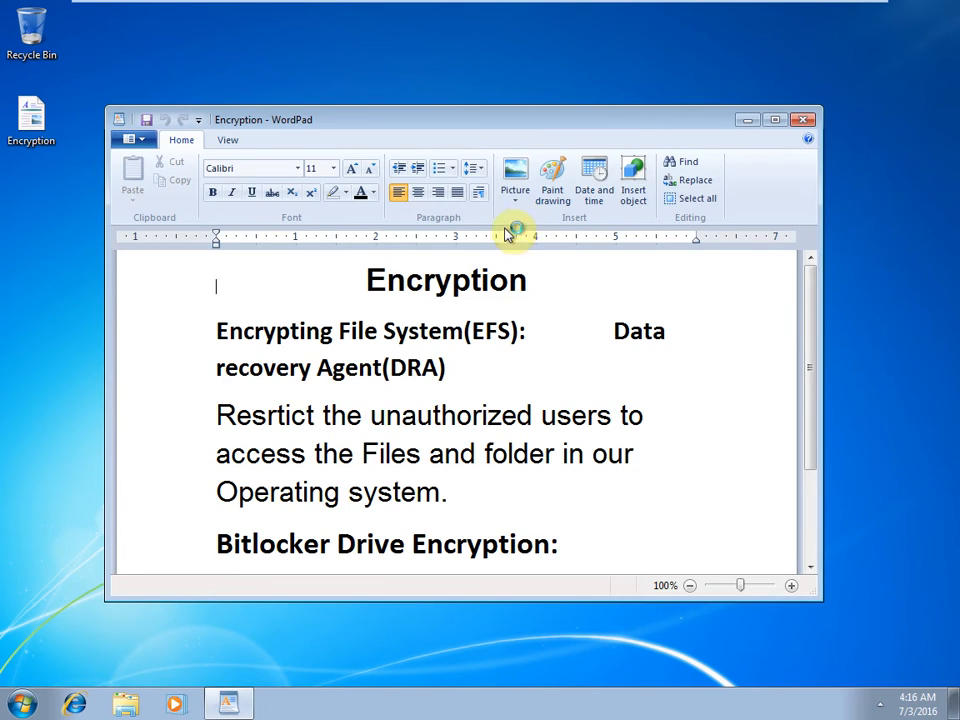
Maximize WordPad, place the cursor after the Bitlocker paragraph, and enter 'control' in Run.
click(778, 120)
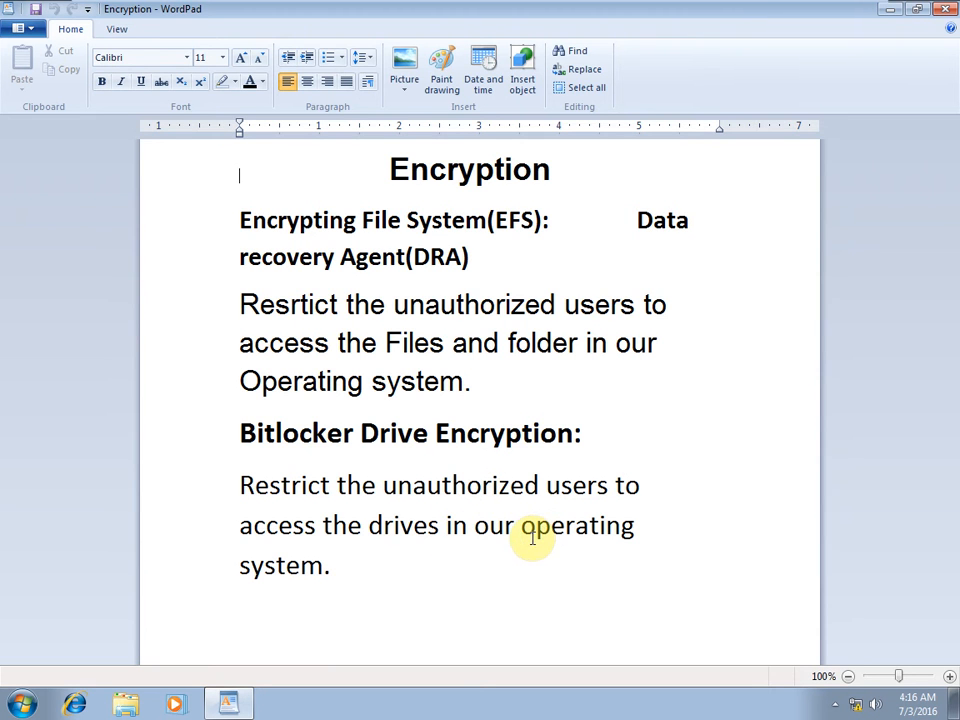
click(340, 571)
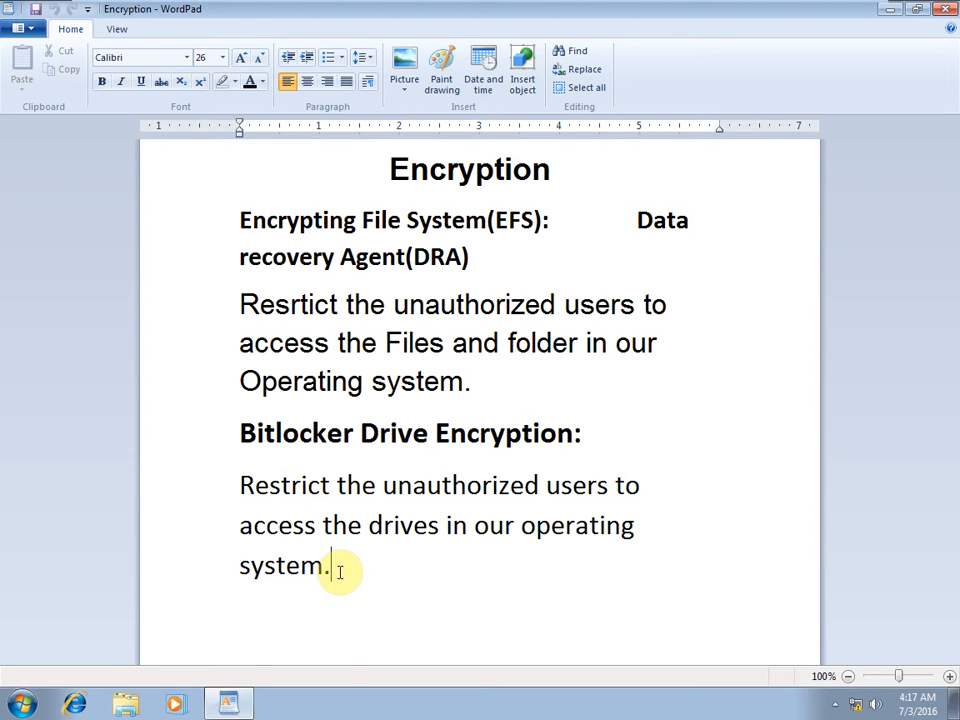
key(super+r)
text(con)
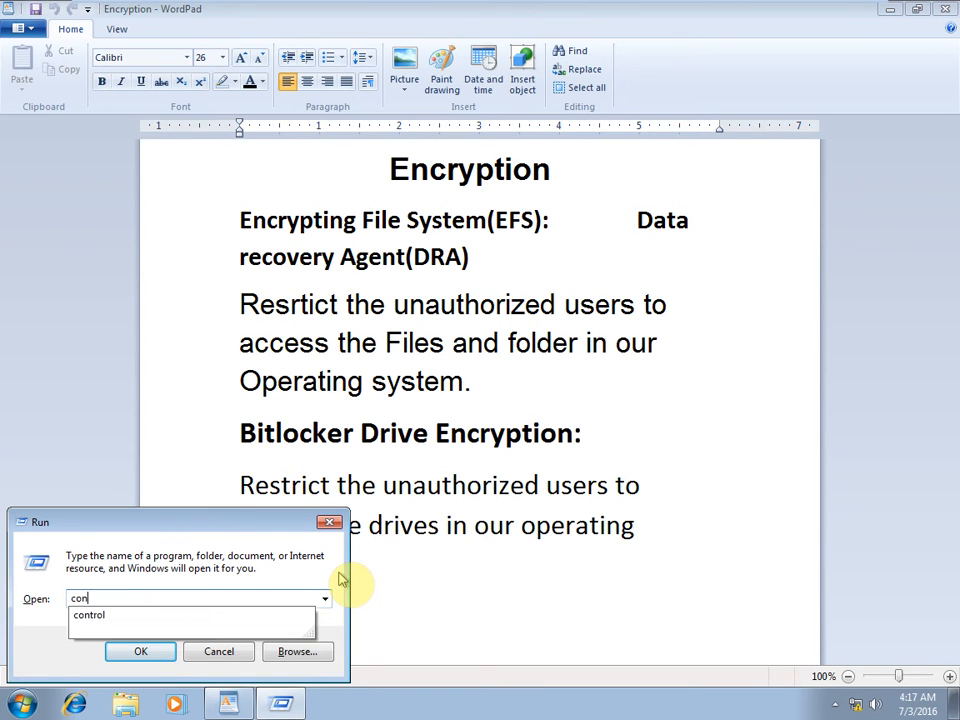
text(trol)
Launch and maximize Control Panel, switch to Large icons, and open BitLocker Drive Encryption.
key(Return)
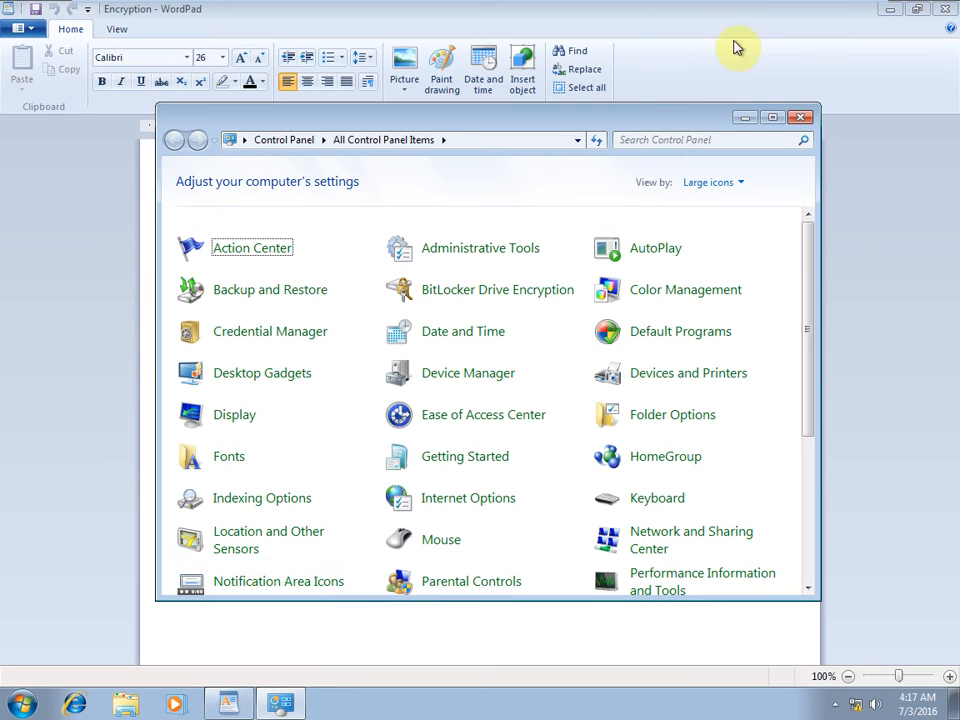
click(776, 117)
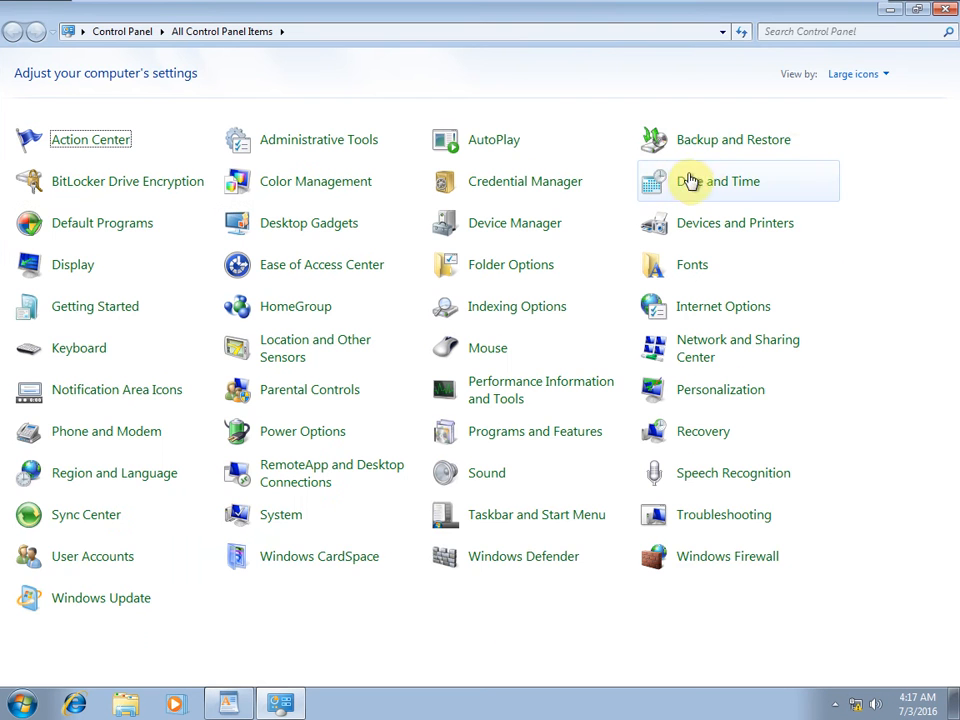
click(876, 79)
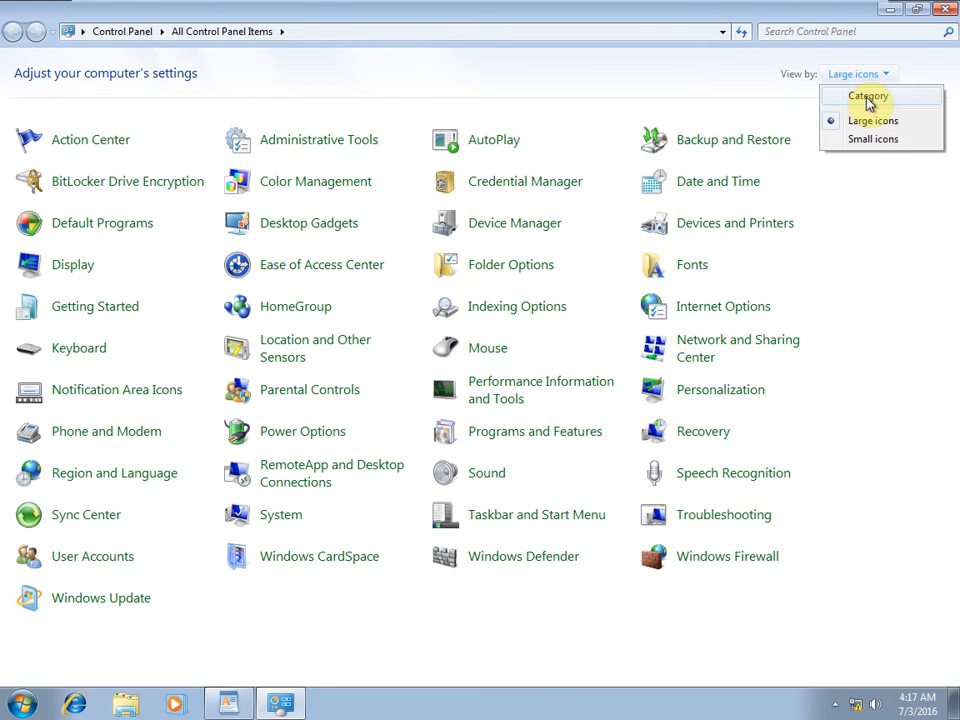
click(867, 99)
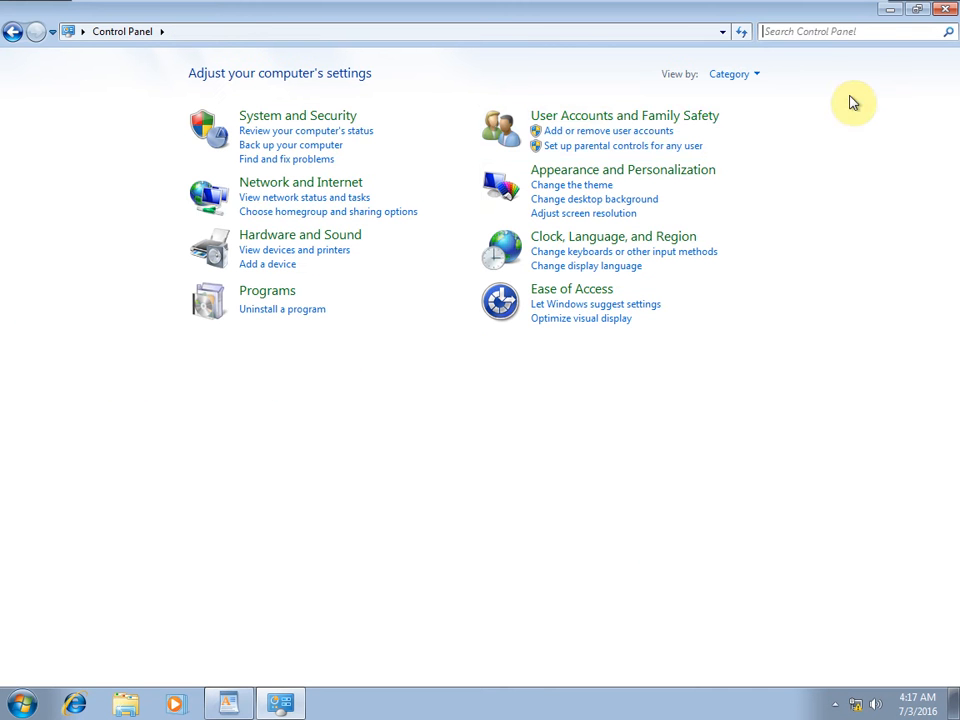
click(738, 77)
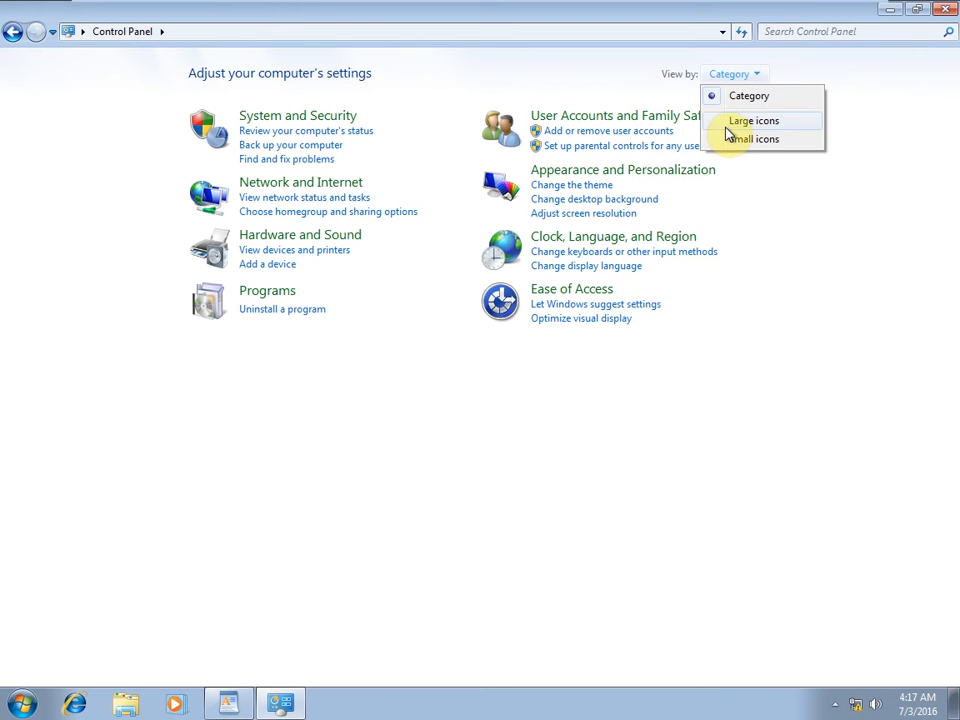
click(726, 124)
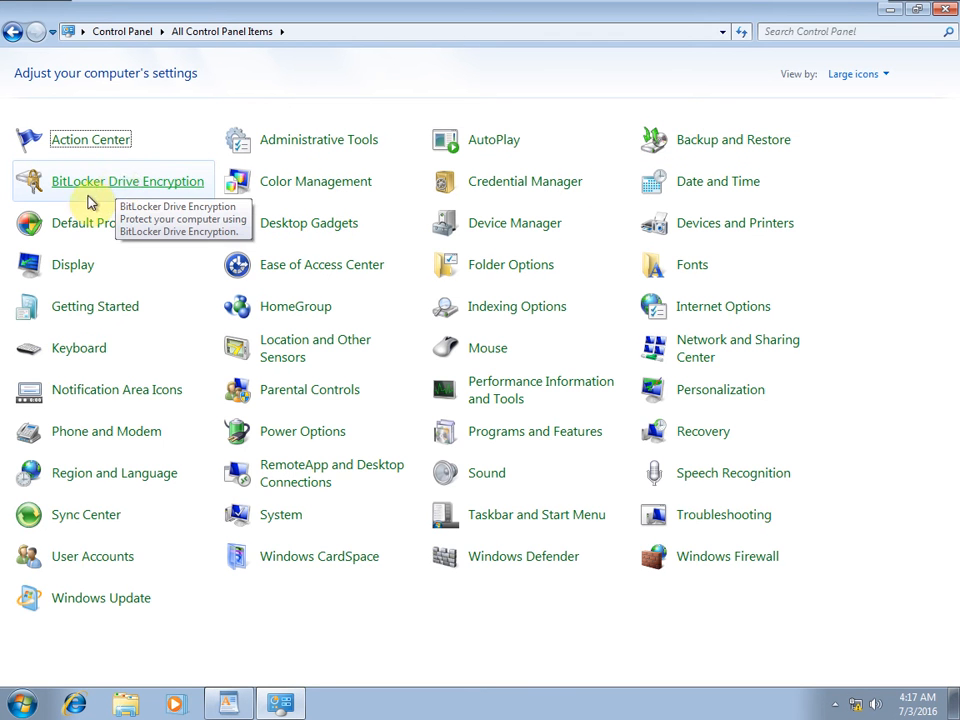
click(146, 182)
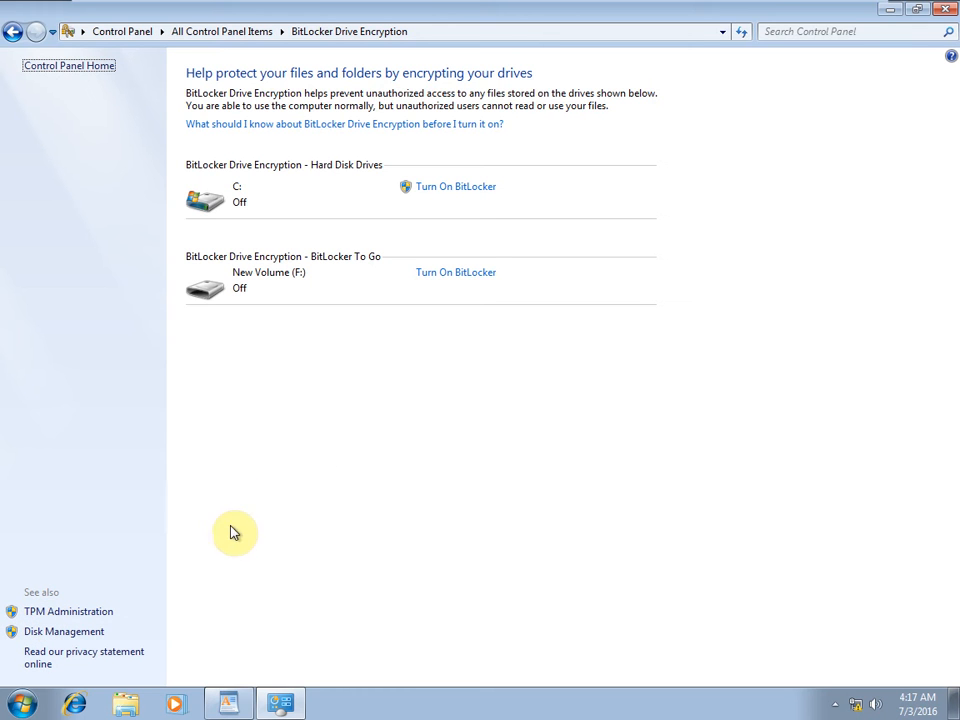
click(92, 614)
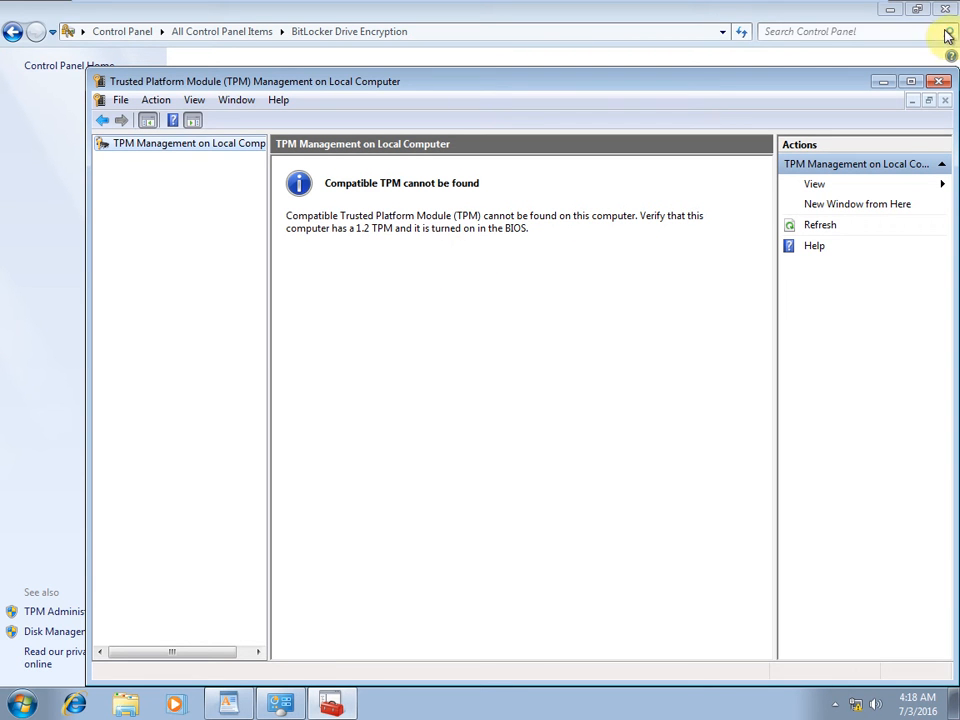
click(937, 81)
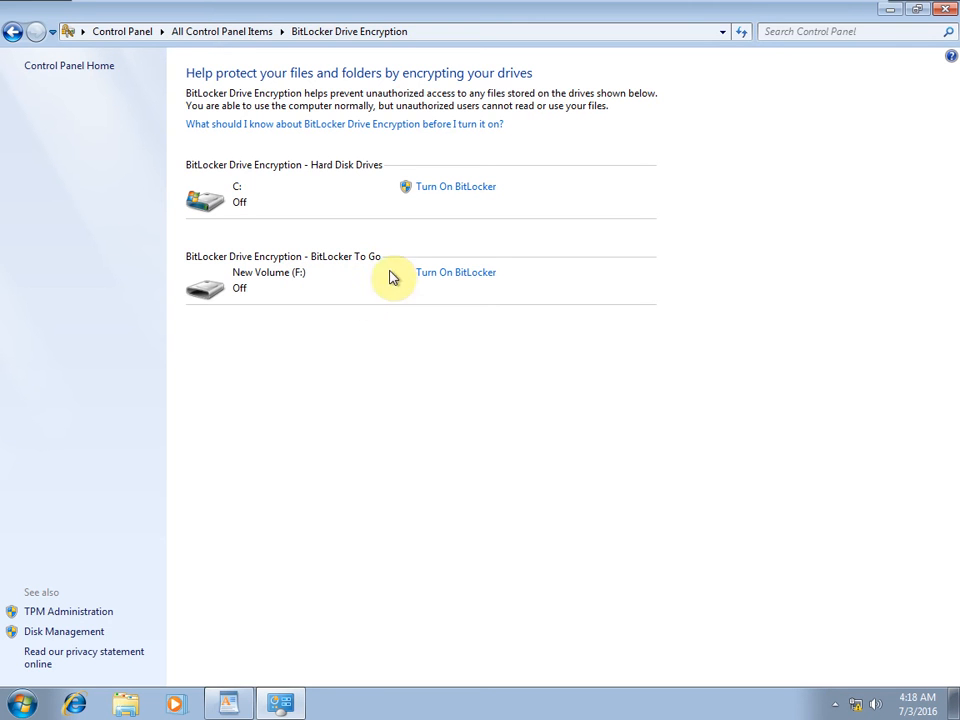
Turn On BitLocker for F: set to unlock with a password, entering the password twice.
click(478, 277)
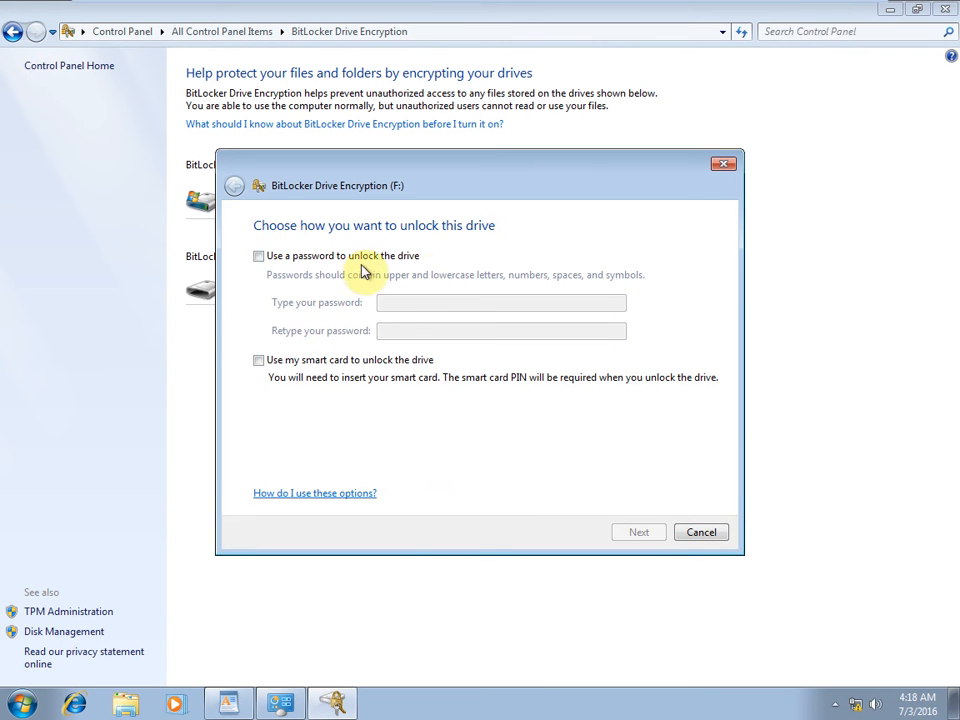
click(258, 258)
click(490, 304)
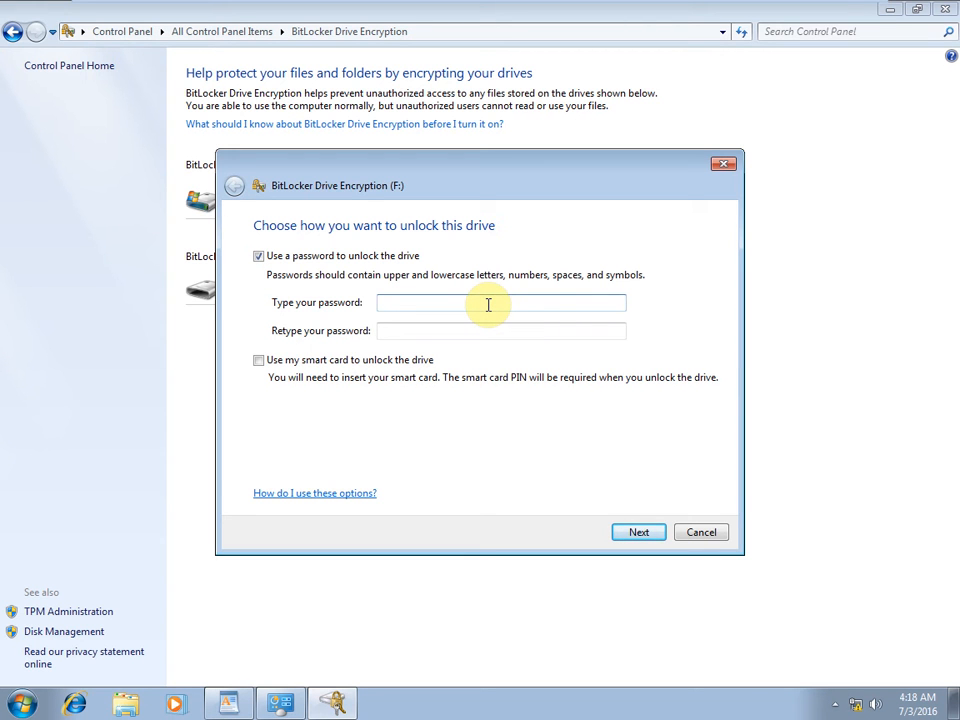
text(pas)
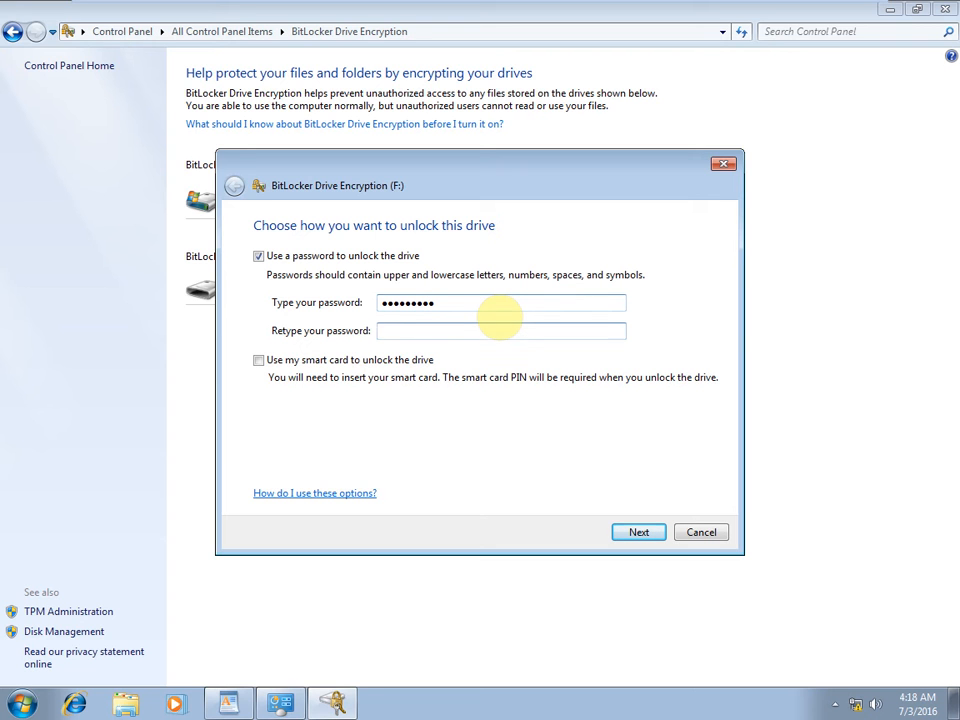
text(passwo)
click(638, 533)
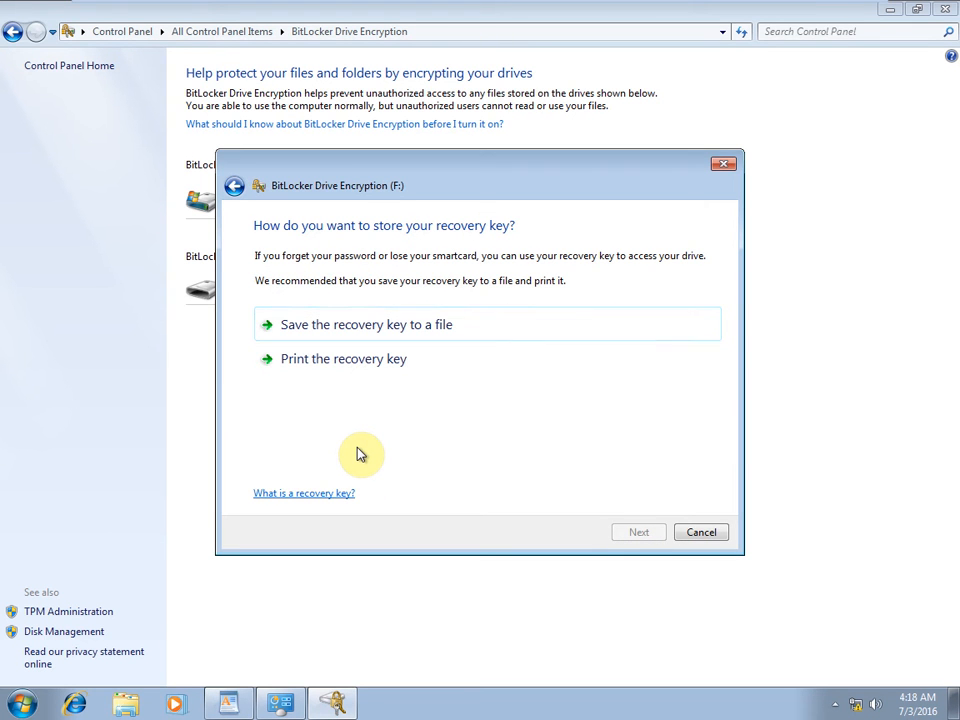
Save F:'s recovery key as a file on the Desktop and confirm keeping it on this computer.
click(388, 328)
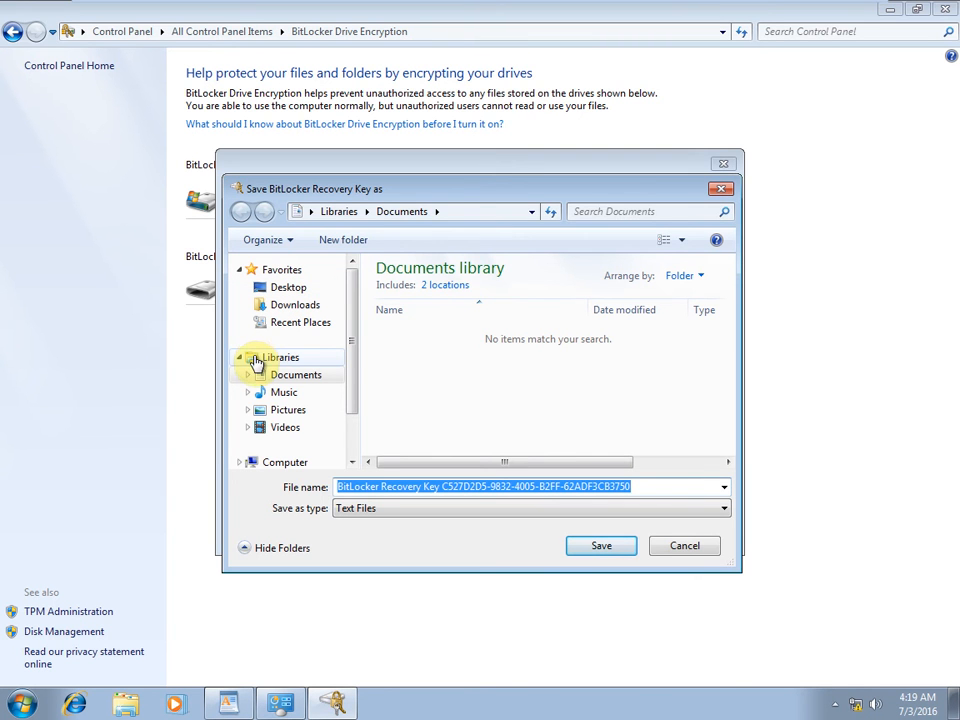
click(279, 289)
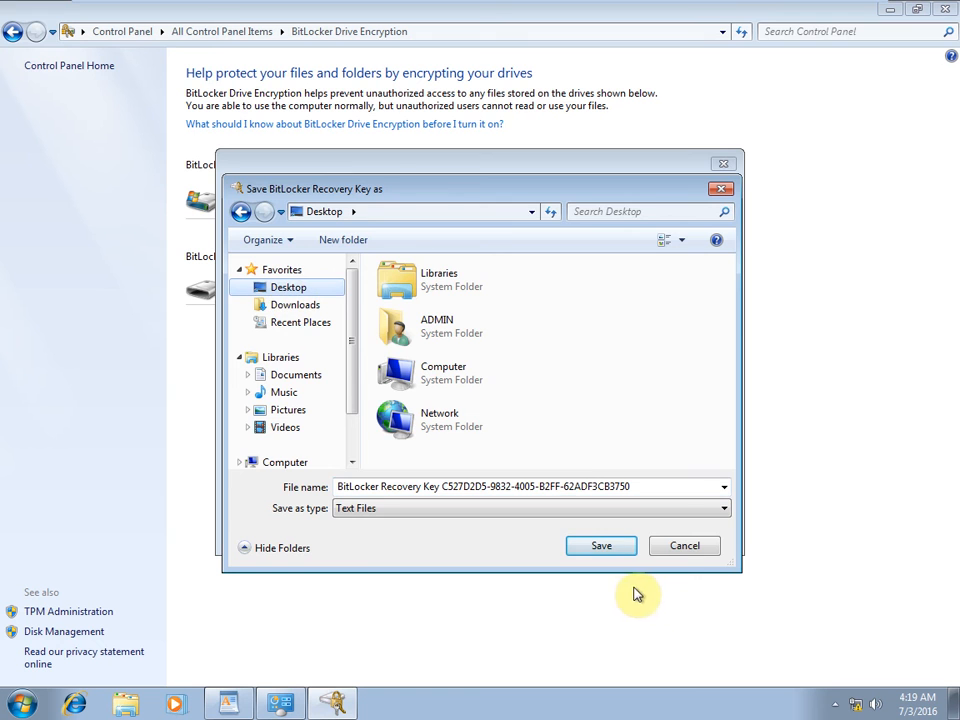
click(615, 545)
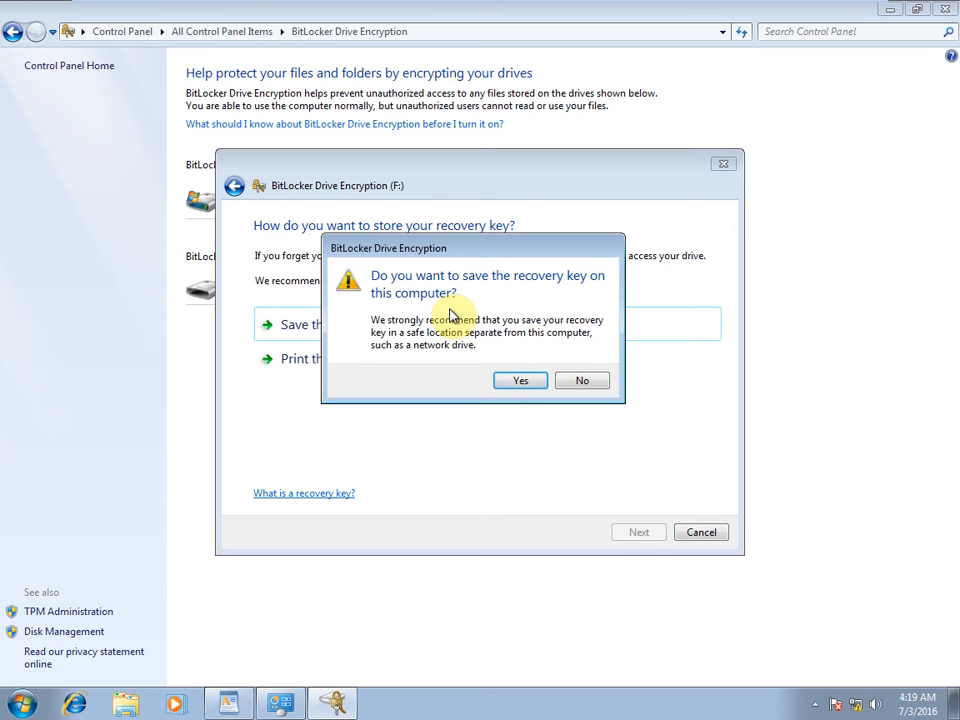
click(512, 380)
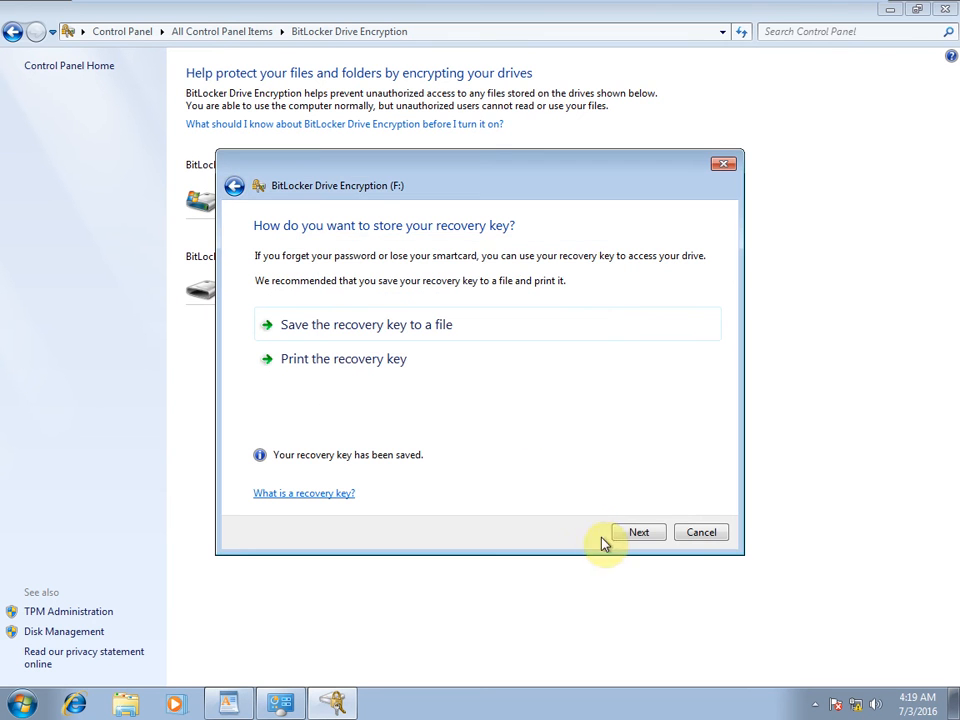
Start encrypting drive F:, then switch back to the Encryption notes in WordPad.
click(627, 531)
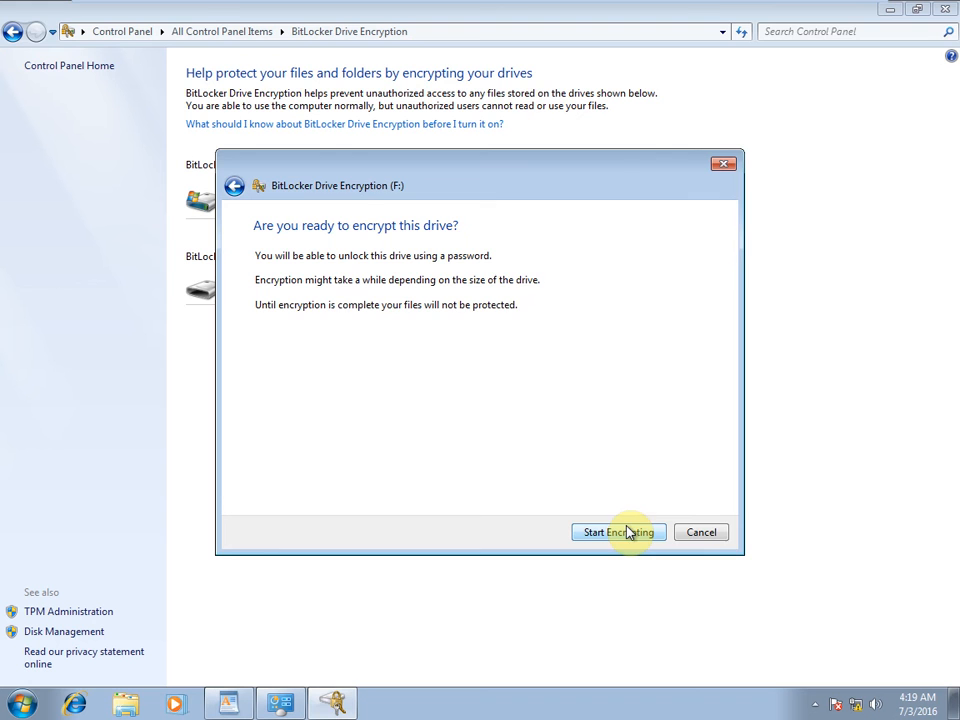
click(621, 537)
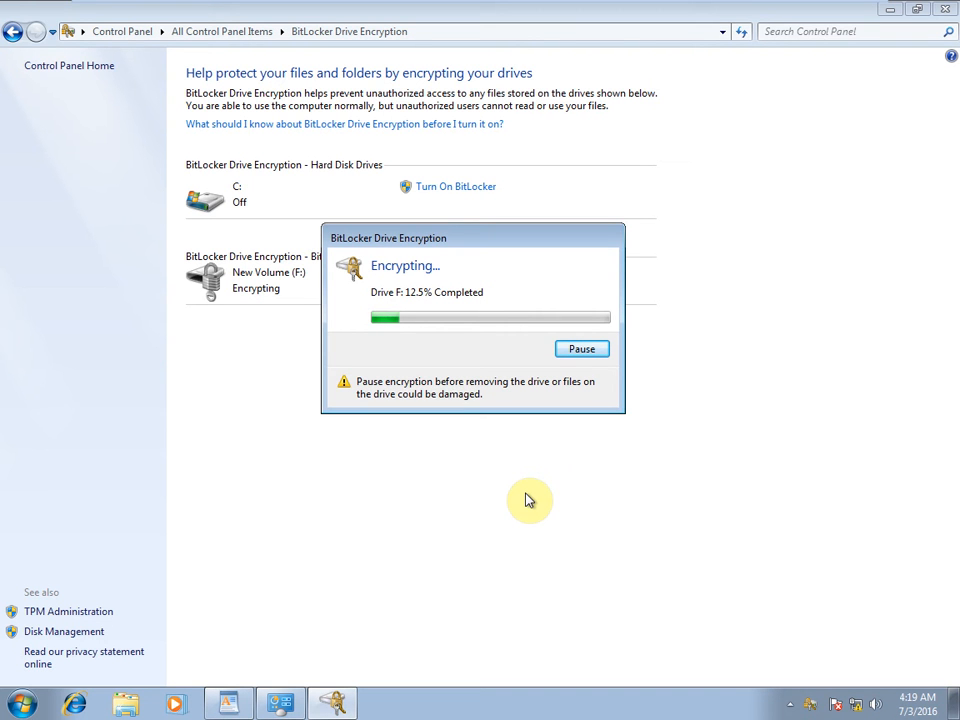
click(228, 704)
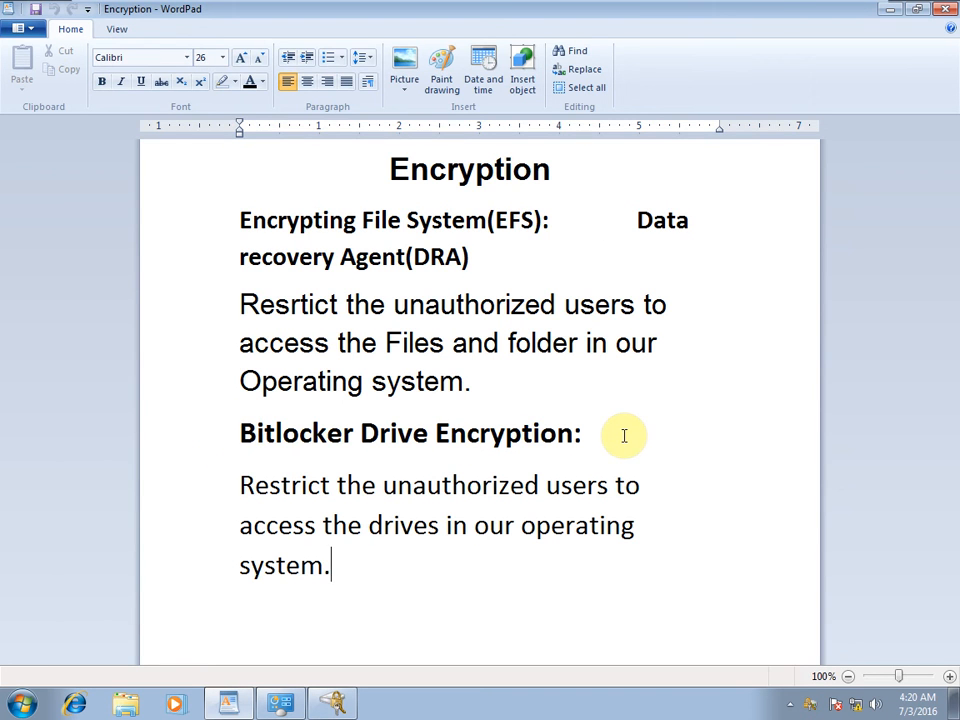
Minimize WordPad and Control Panel to reveal drive F:'s BitLocker encryption progress at 52.5%.
click(22, 703)
click(333, 703)
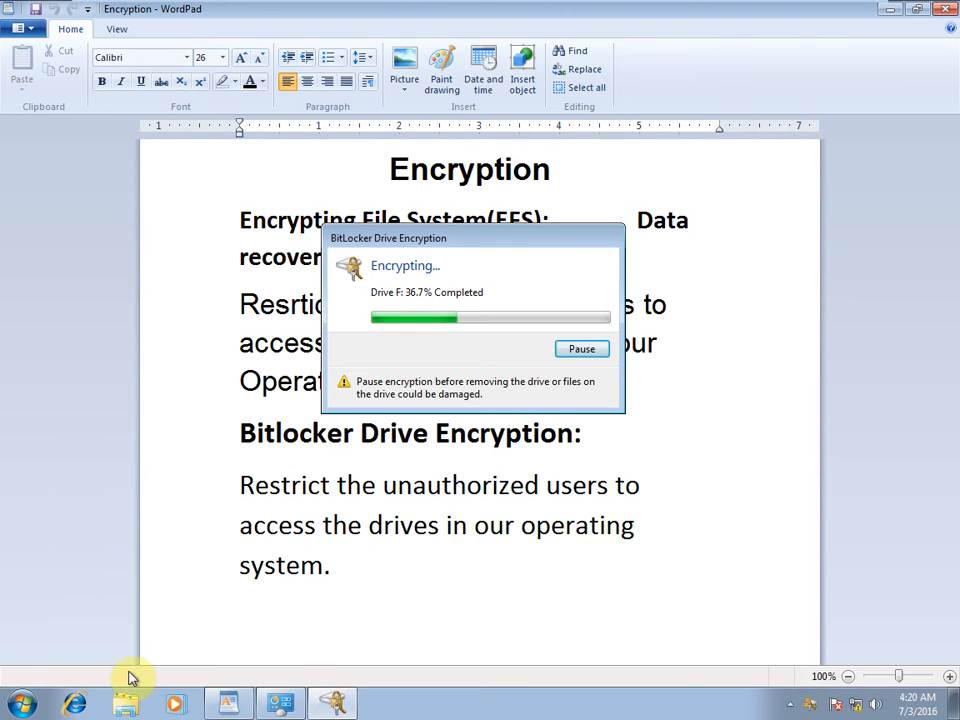
click(24, 702)
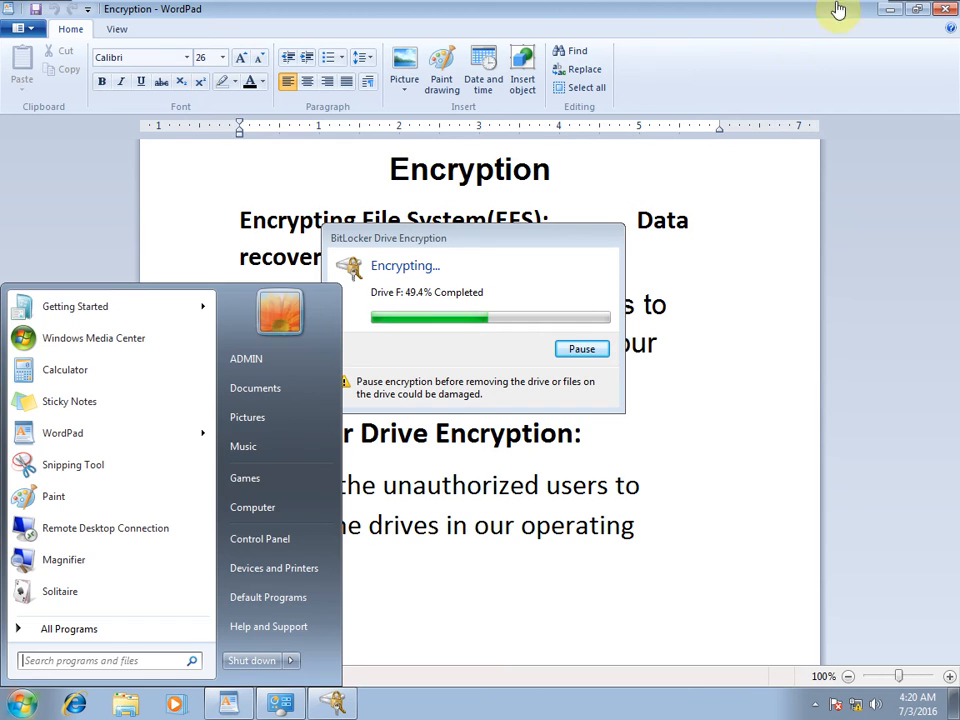
click(884, 10)
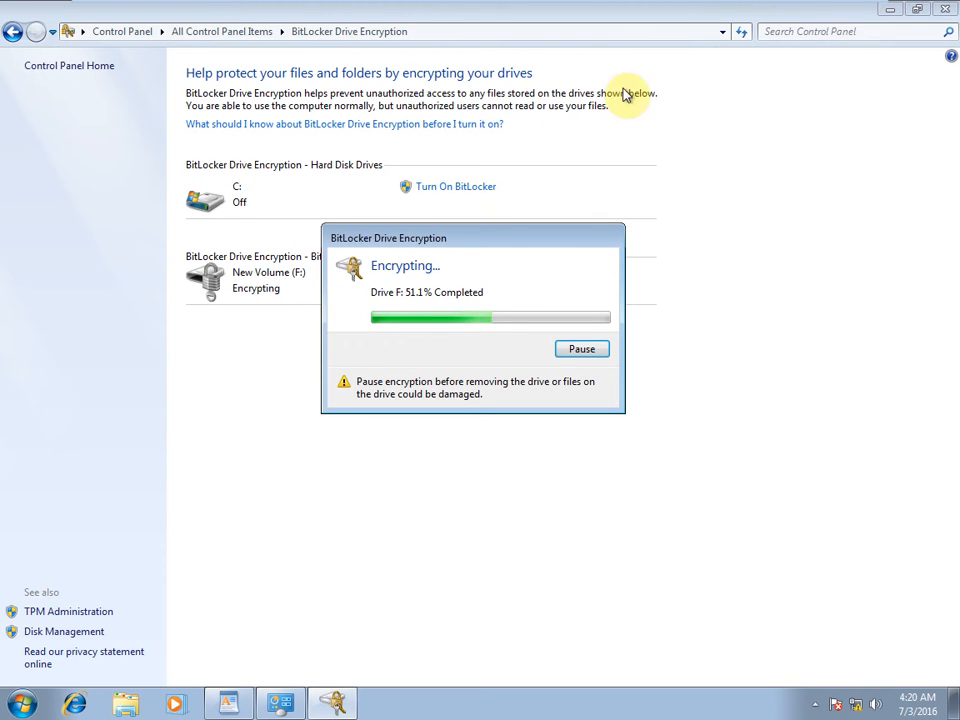
click(893, 10)
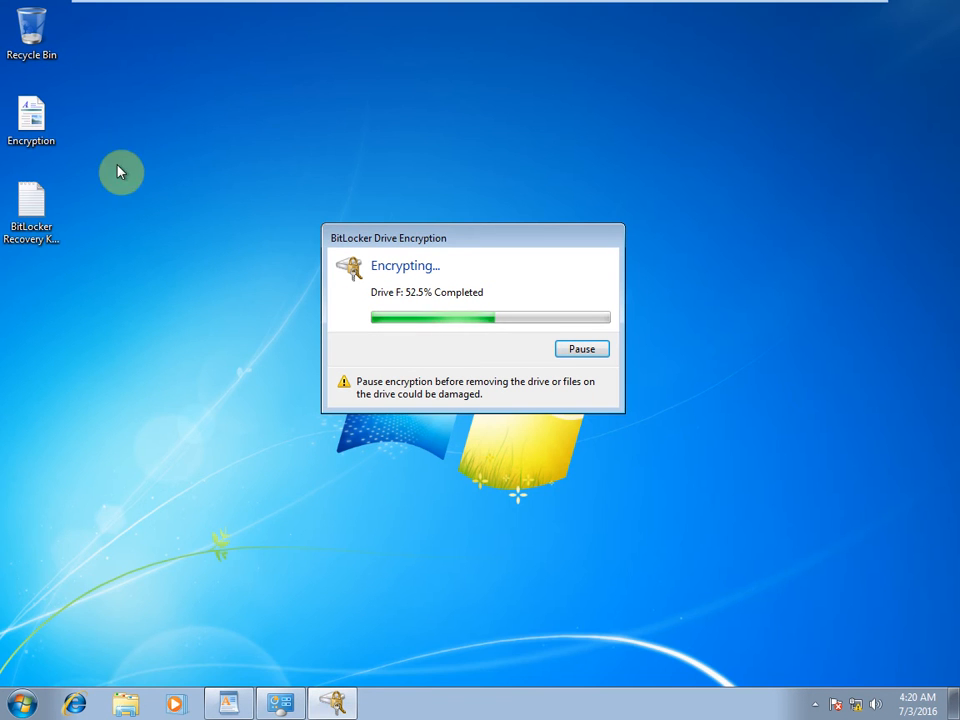
Open the desktop BitLocker Recovery Key file in Notepad, review the 48-digit key, then minimize it.
click(45, 228)
double_click(45, 228)
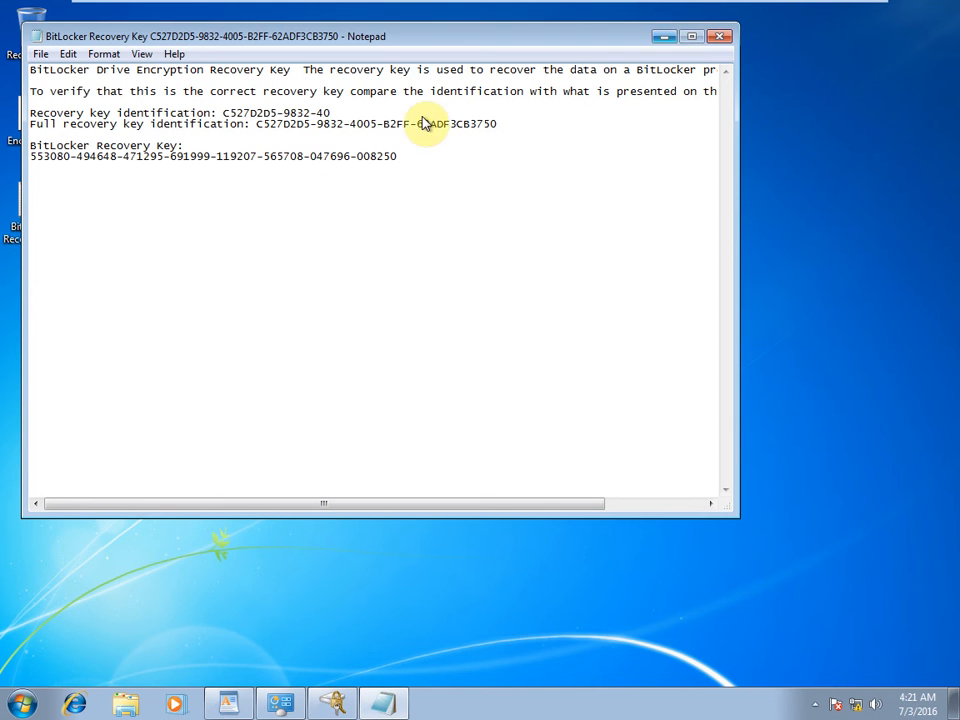
click(662, 37)
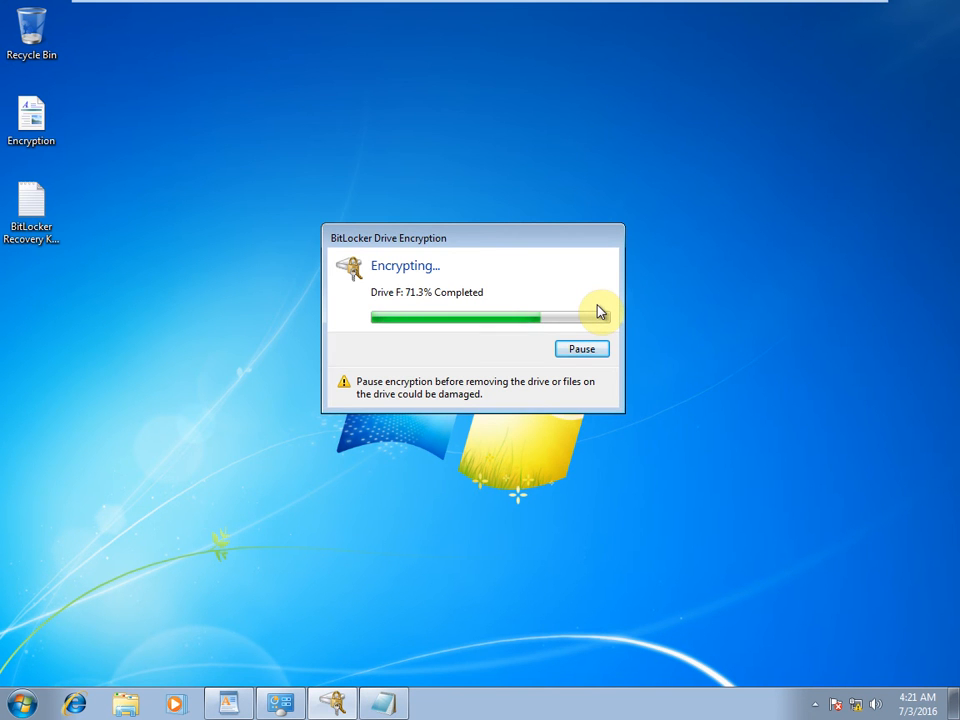
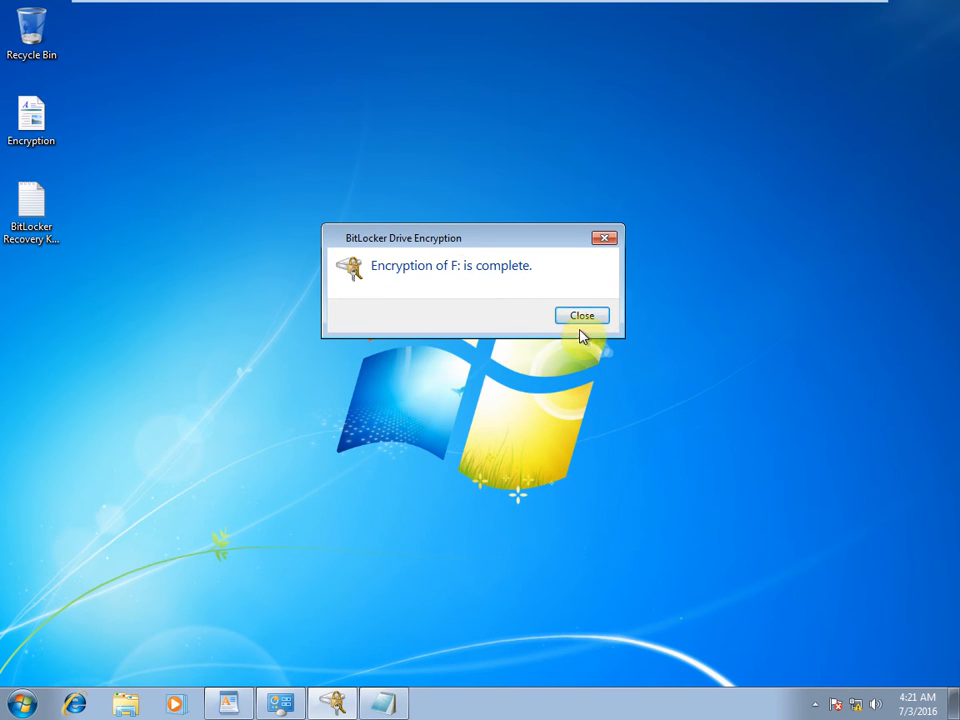
Dismiss the F: encryption-complete notice, check the drives in Computer, then close Computer.
click(582, 315)
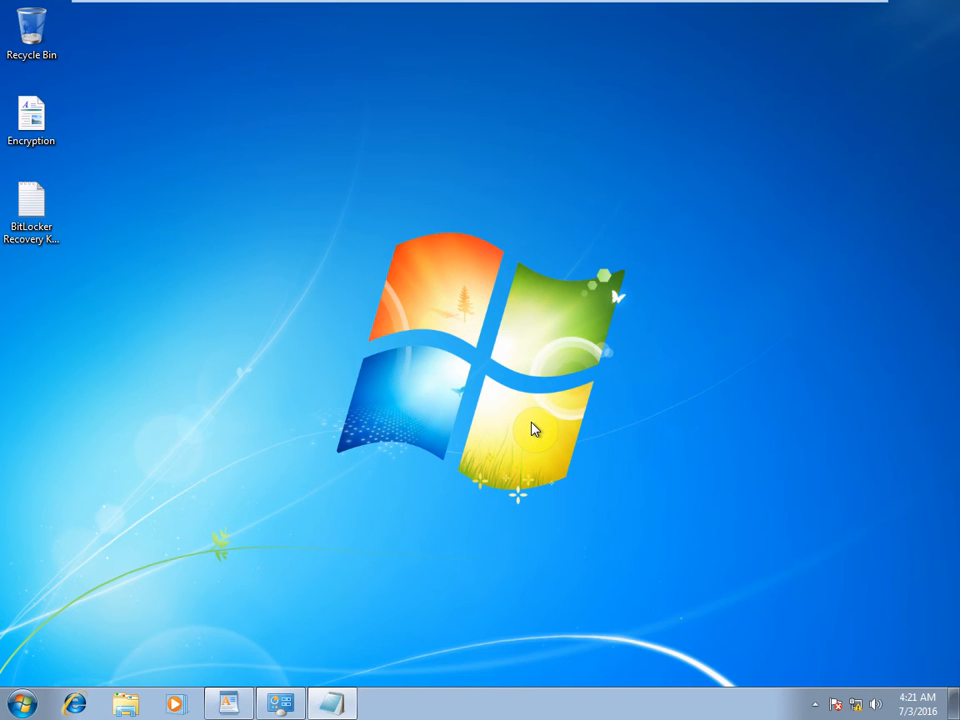
key(super+e)
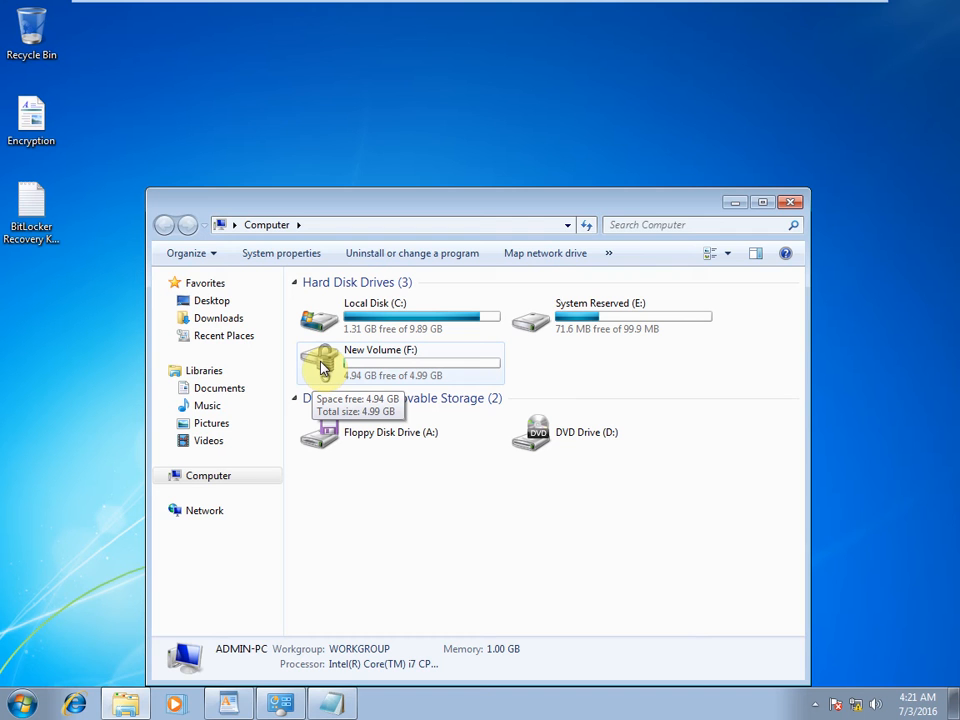
click(791, 203)
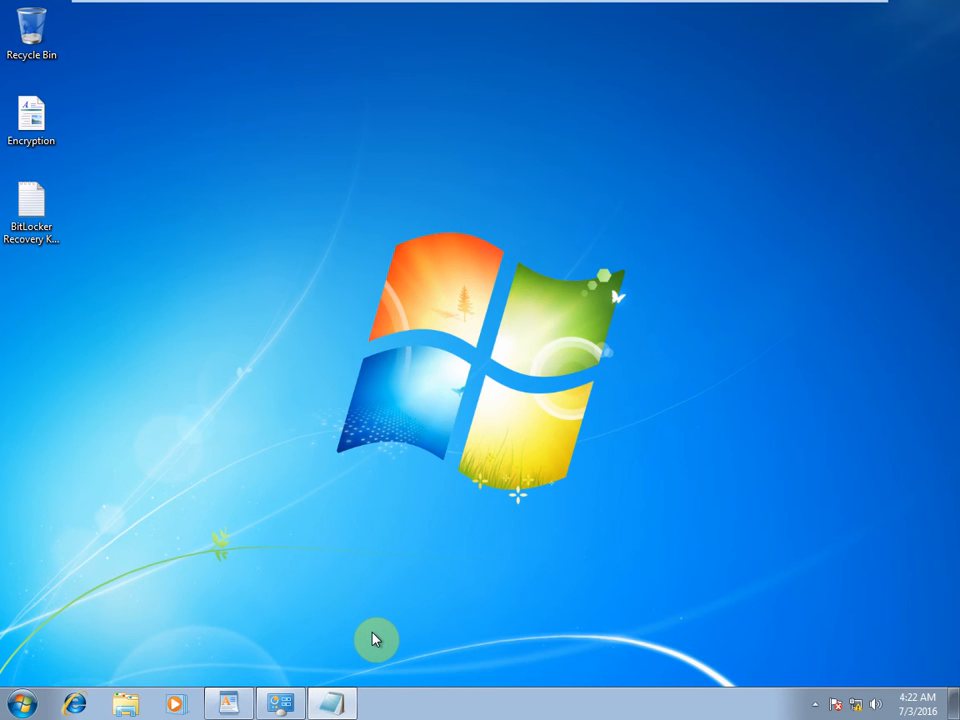
Restart Windows immediately by running 'shutdown /r /t 0' from the Run box.
key(super+r)
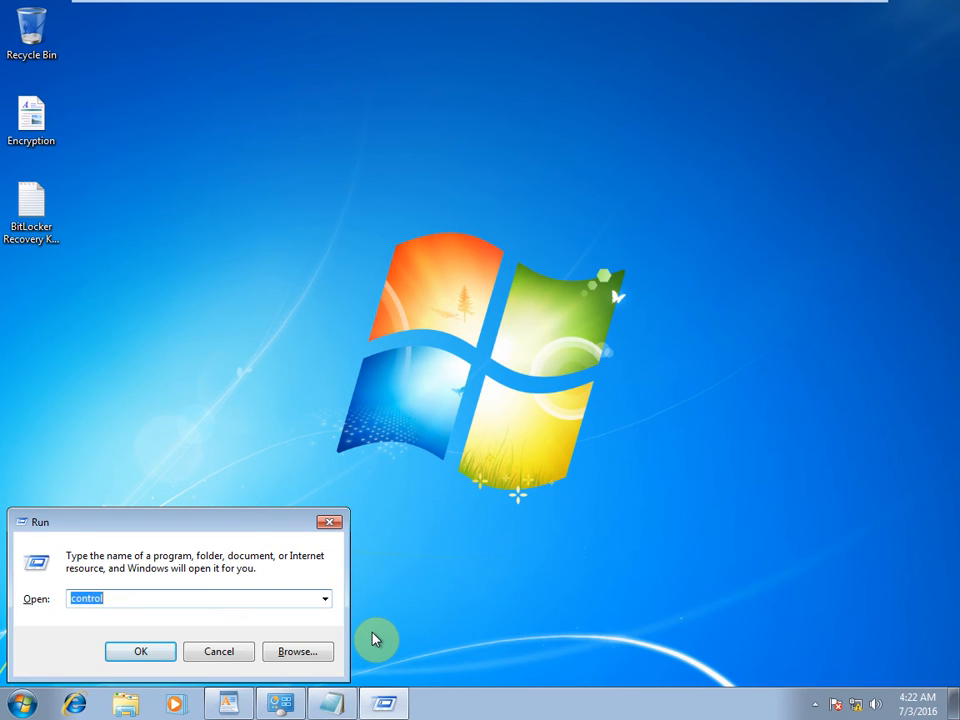
text(shut)
text(dows)
key(BackSpace)
text(n /s /t)
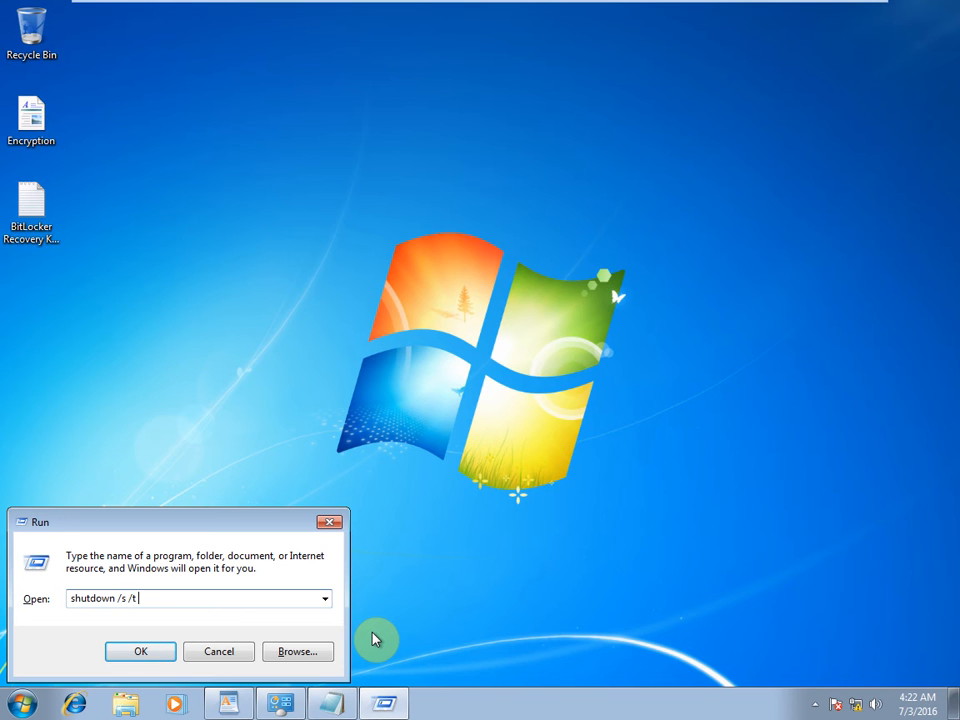
text( 00)
key(BackSpace)
key(Left)
key(Left)
key(Left)
key(Left)
key(Left)
key(BackSpace)
text(r)
key(Right)
key(Right)
key(Right)
key(Right)
key(Right)
key(Return)
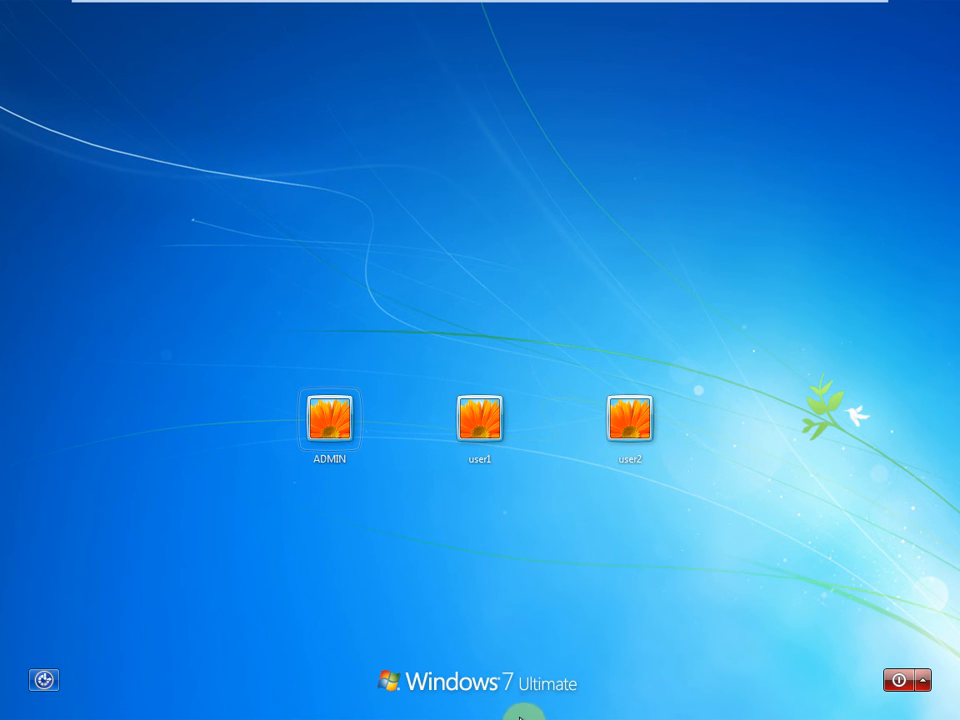
Sign back in to the ADMIN account with its password.
click(350, 442)
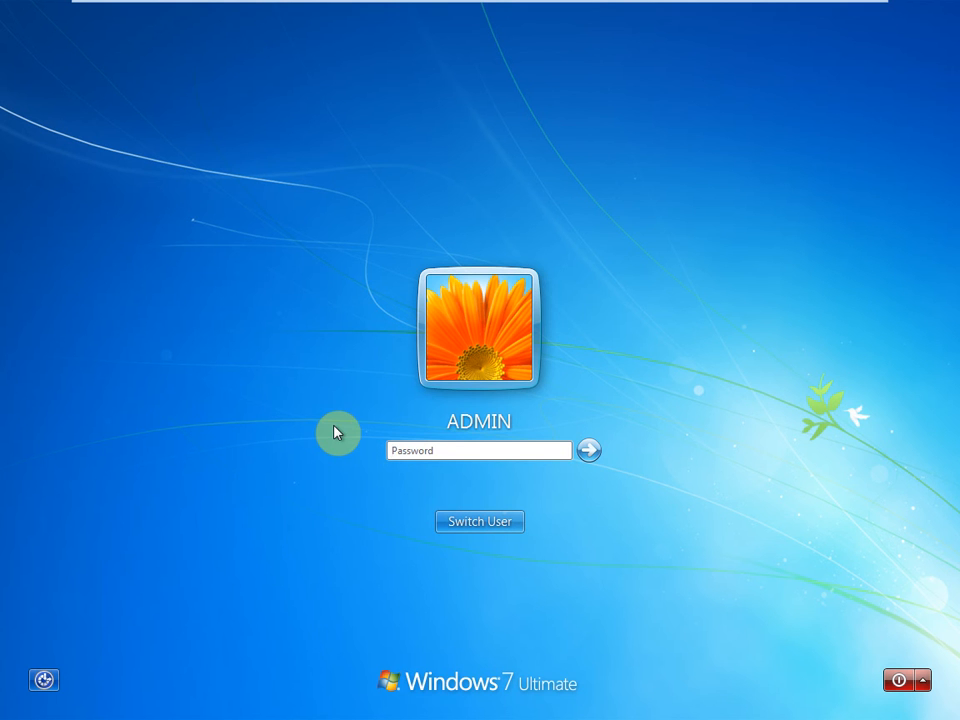
text(••••)
key(BackSpace)
key(BackSpace)
key(BackSpace)
key(BackSpace)
text(••••••)
key(Return)
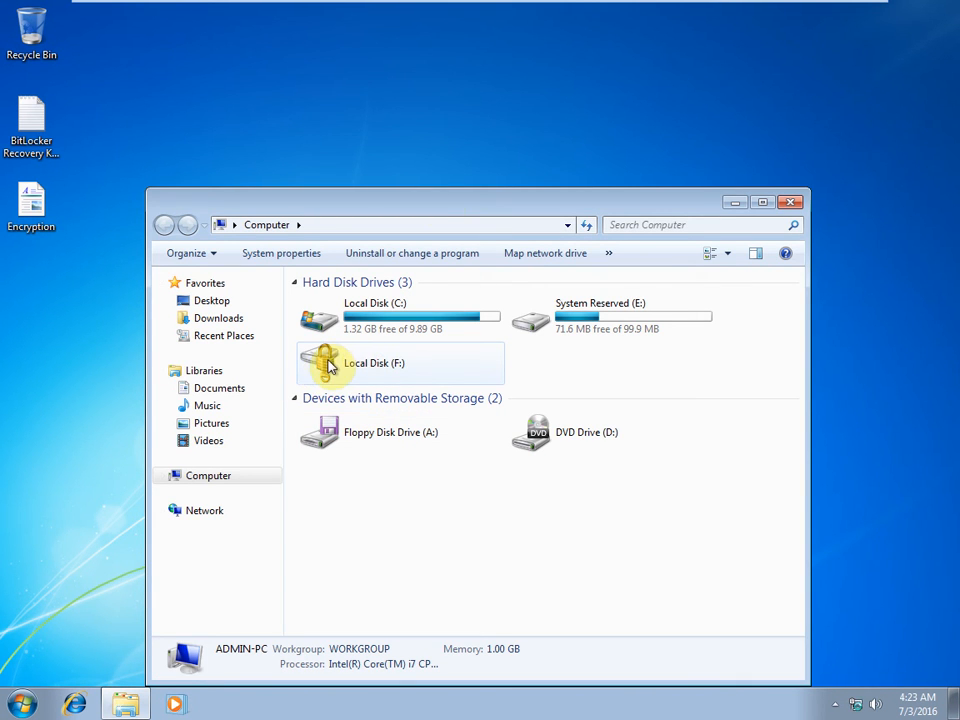
Move the Computer window and open Local Disk (F:) to reach its unlock prompt.
click(464, 204)
drag(464, 204, 481, 168)
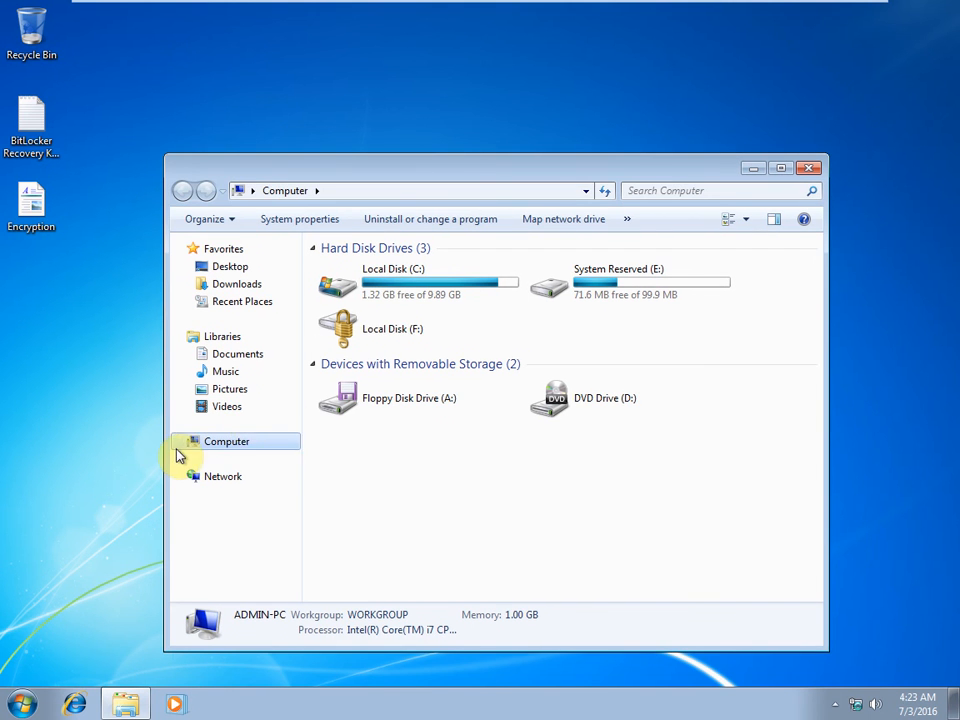
double_click(364, 332)
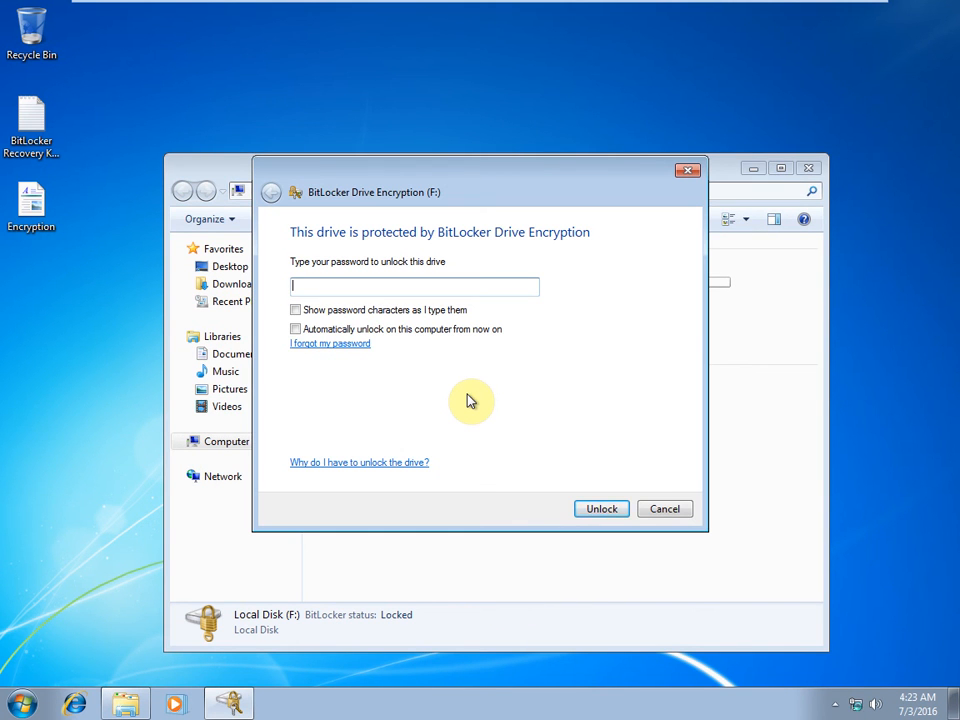
click(22, 704)
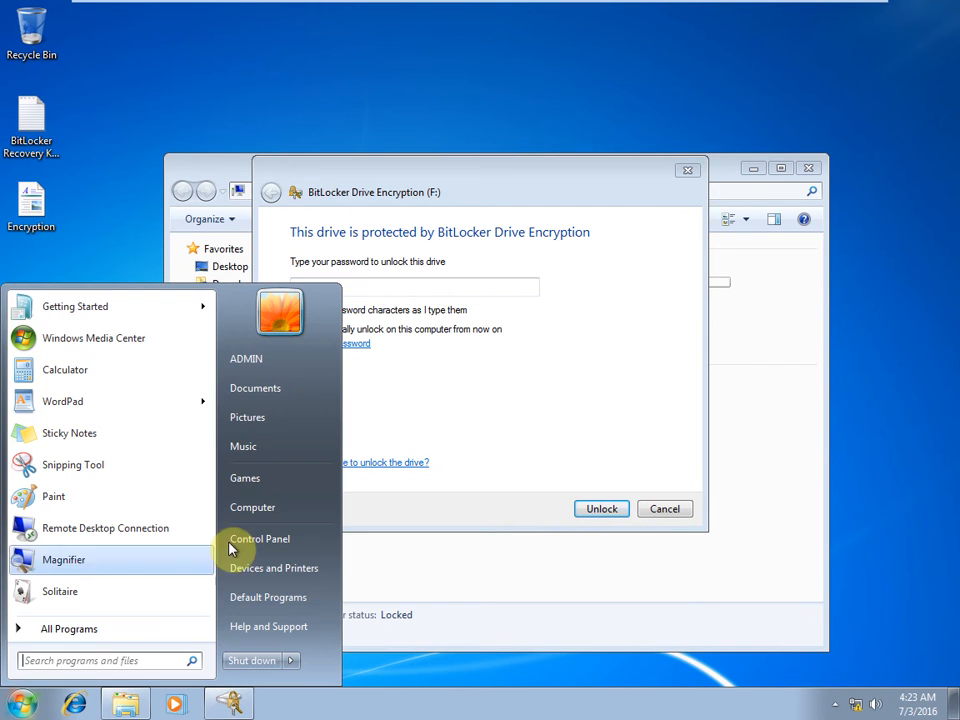
click(452, 368)
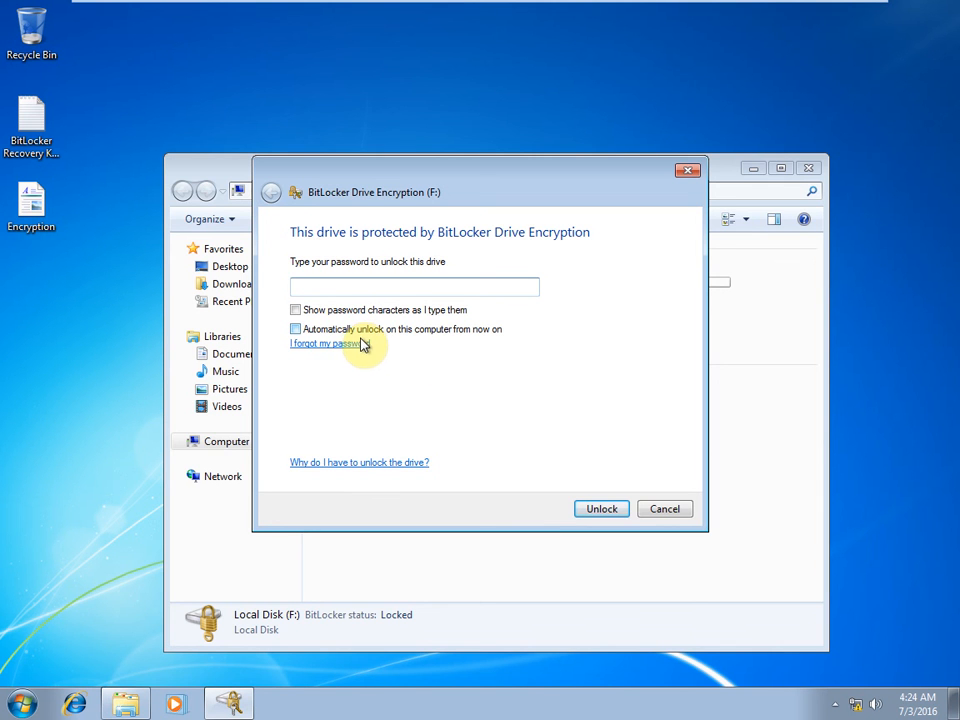
Choose to type the recovery key, then cancel the unlock and close Computer.
click(354, 343)
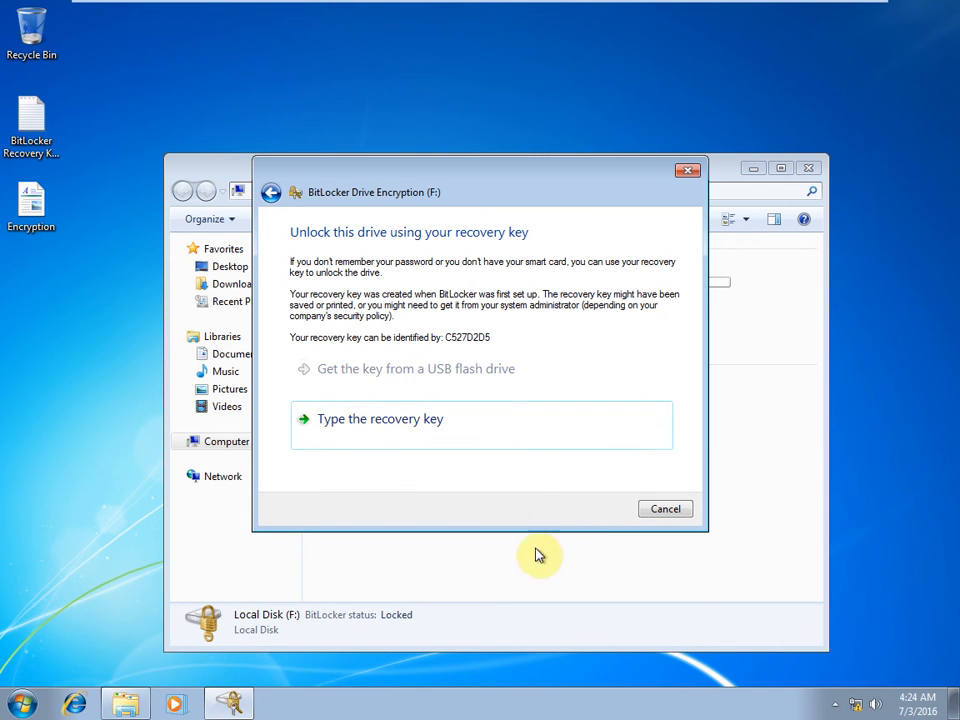
click(389, 436)
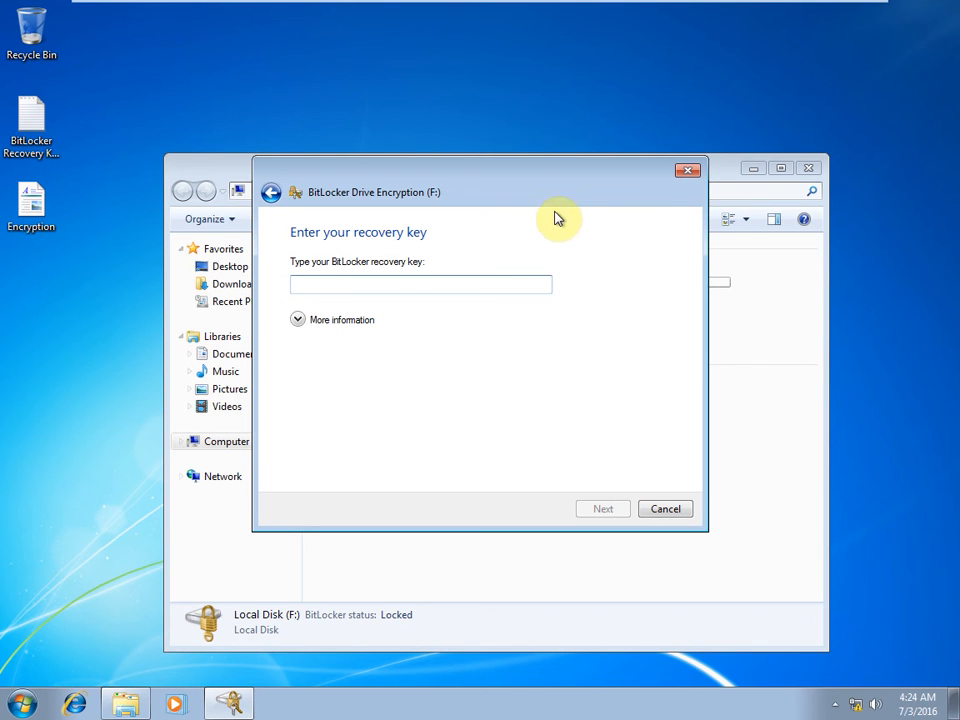
click(686, 172)
click(812, 167)
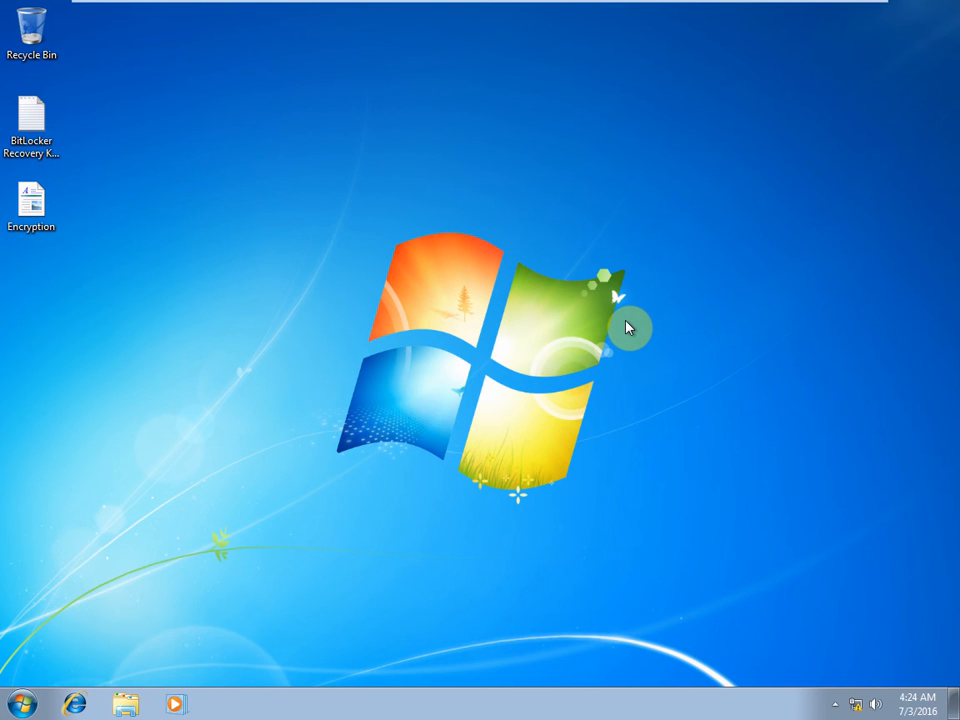
Log off with 'logoff' and sign in to user1 with its password.
key(super+r)
key(BackSpace)
text(lo)
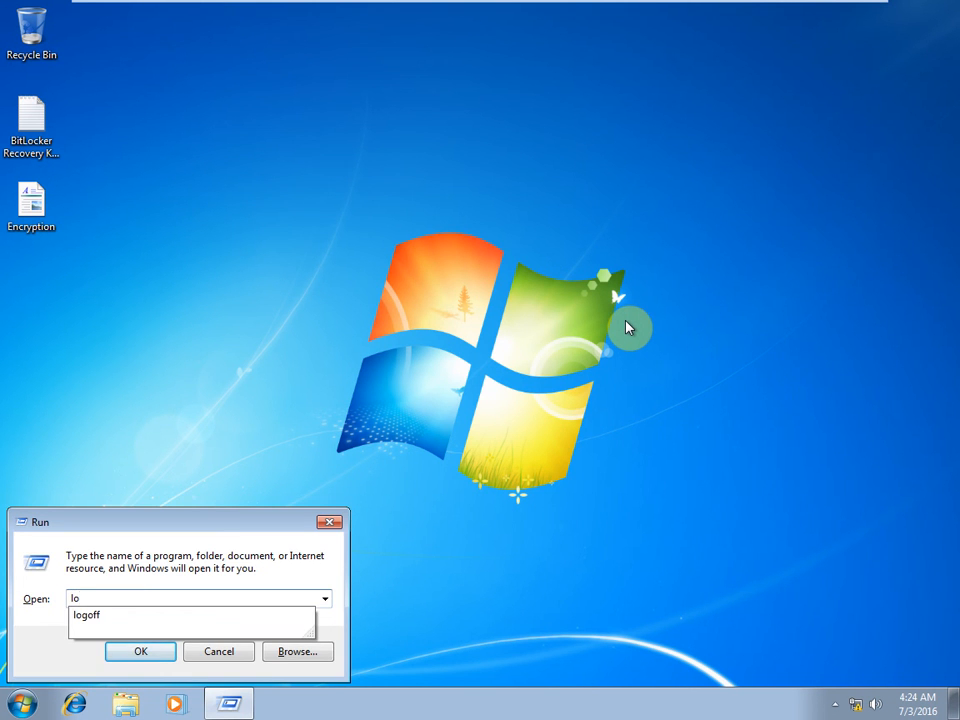
text(goff)
key(Return)
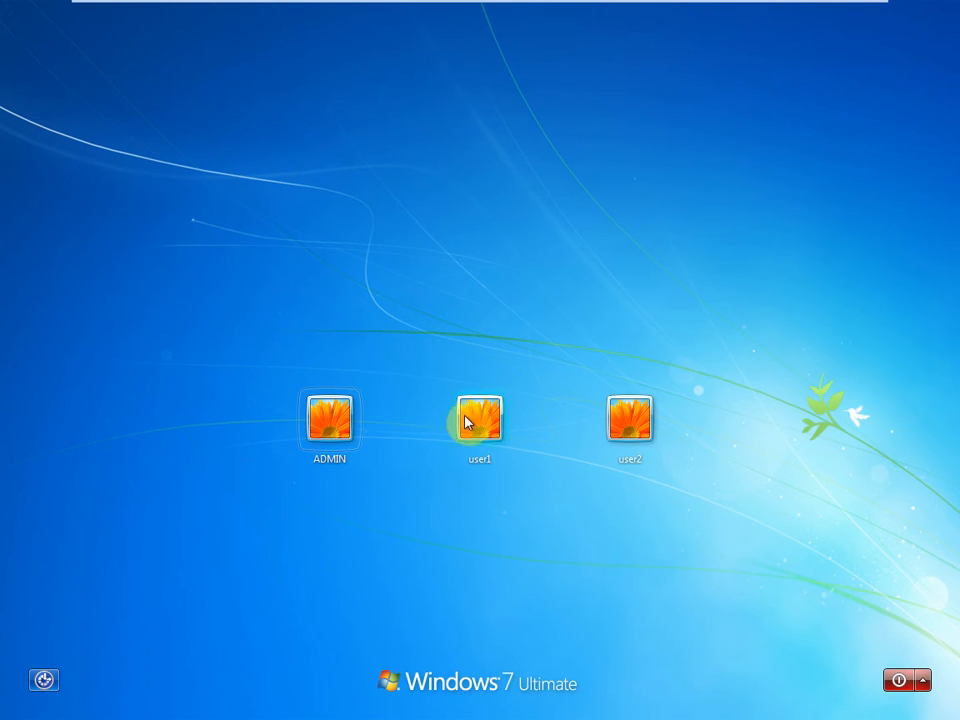
click(481, 427)
text(****)
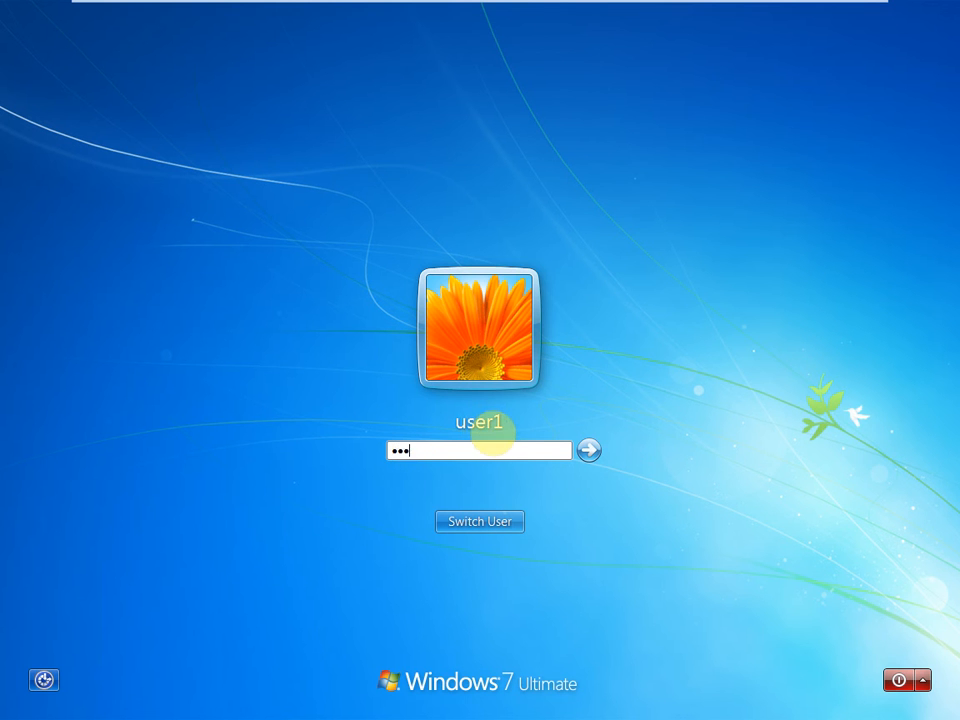
text(**)
key(Return)
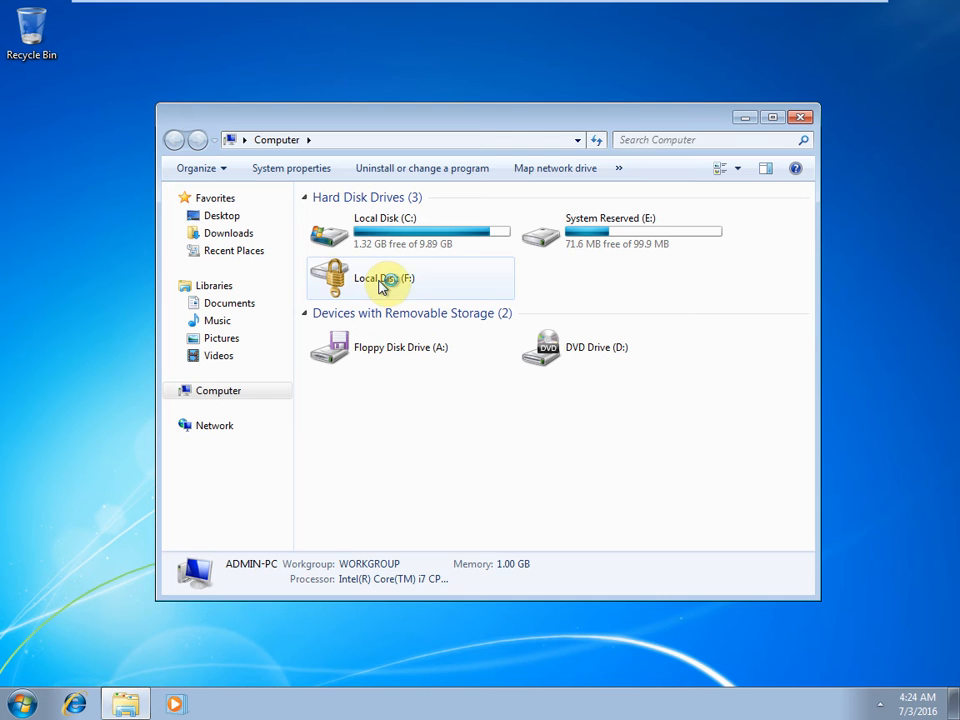
Try opening Local Disk (F:) as user1, cancel the password prompt, and close Computer.
double_click(381, 285)
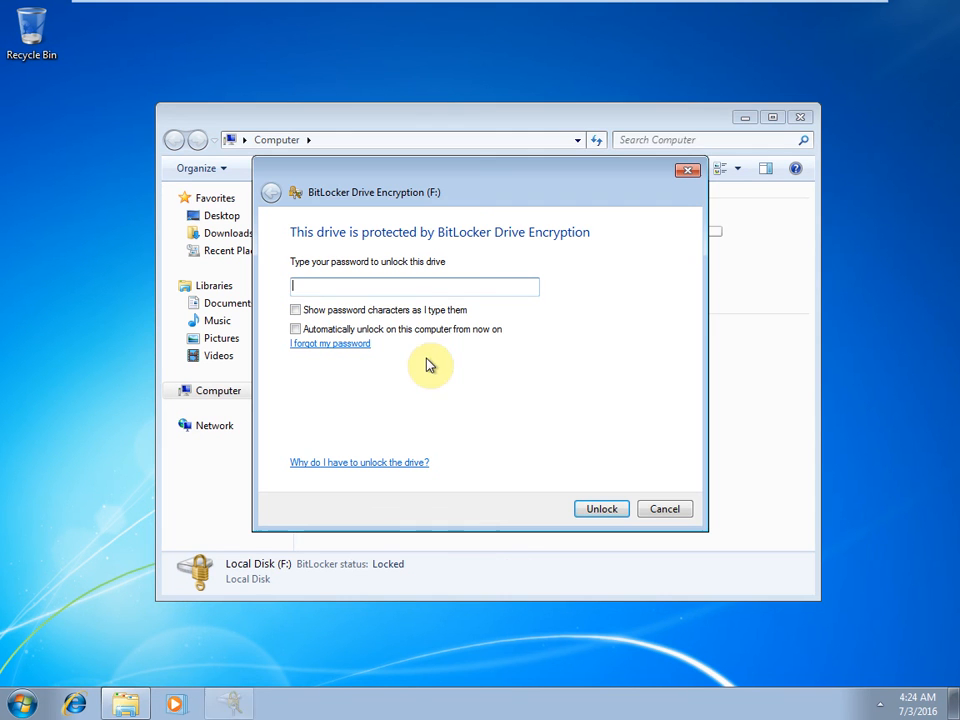
click(507, 284)
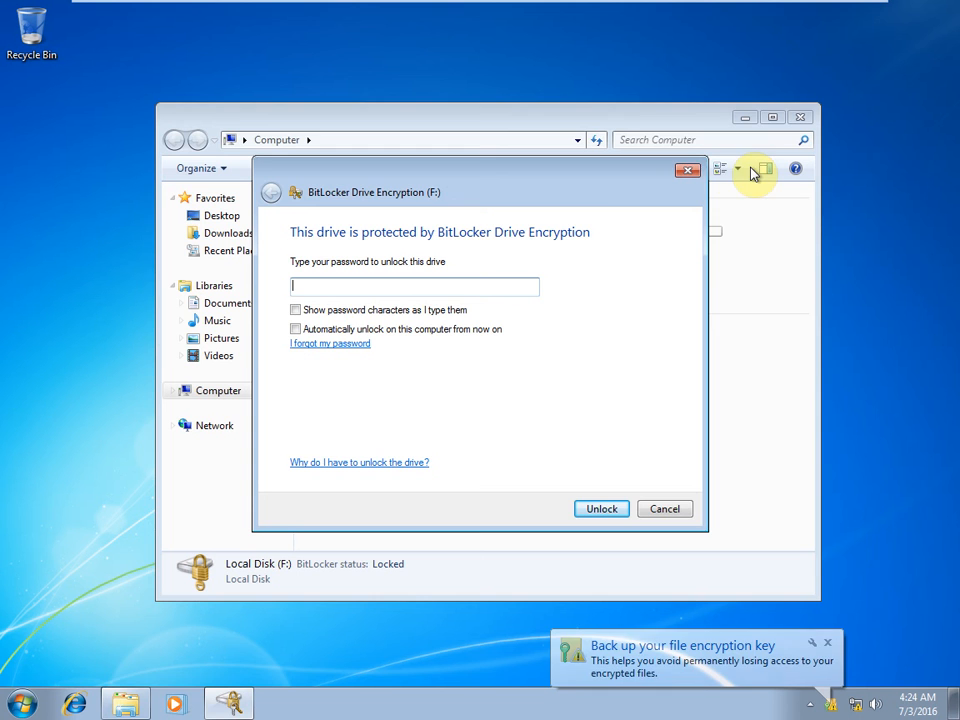
click(690, 170)
click(800, 119)
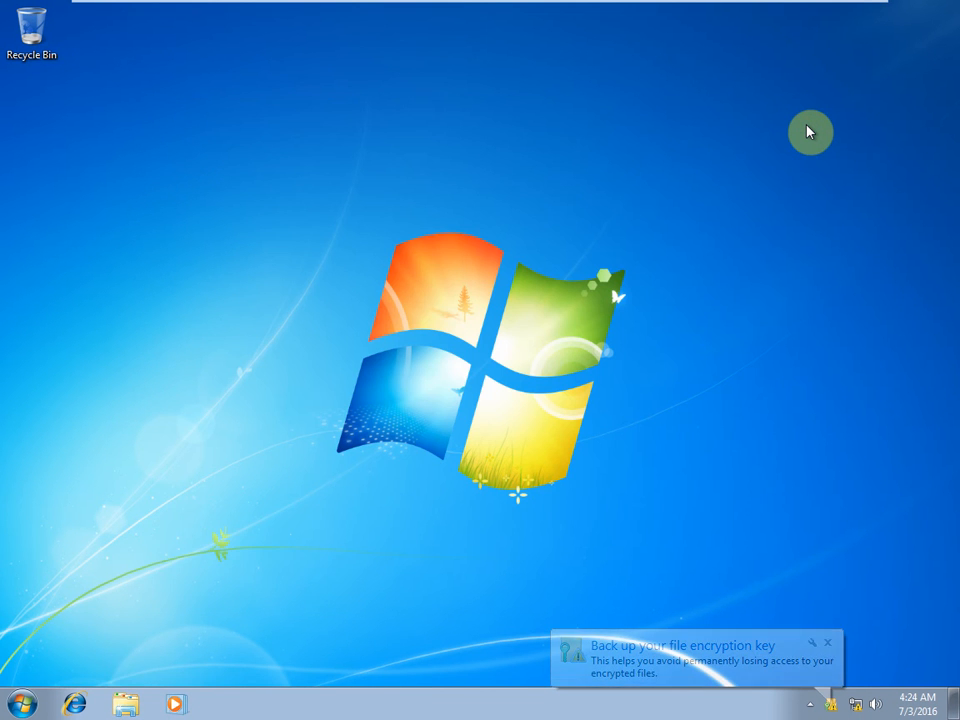
Log off user1 and sign back in to the ADMIN account.
key(super+r)
key(Return)
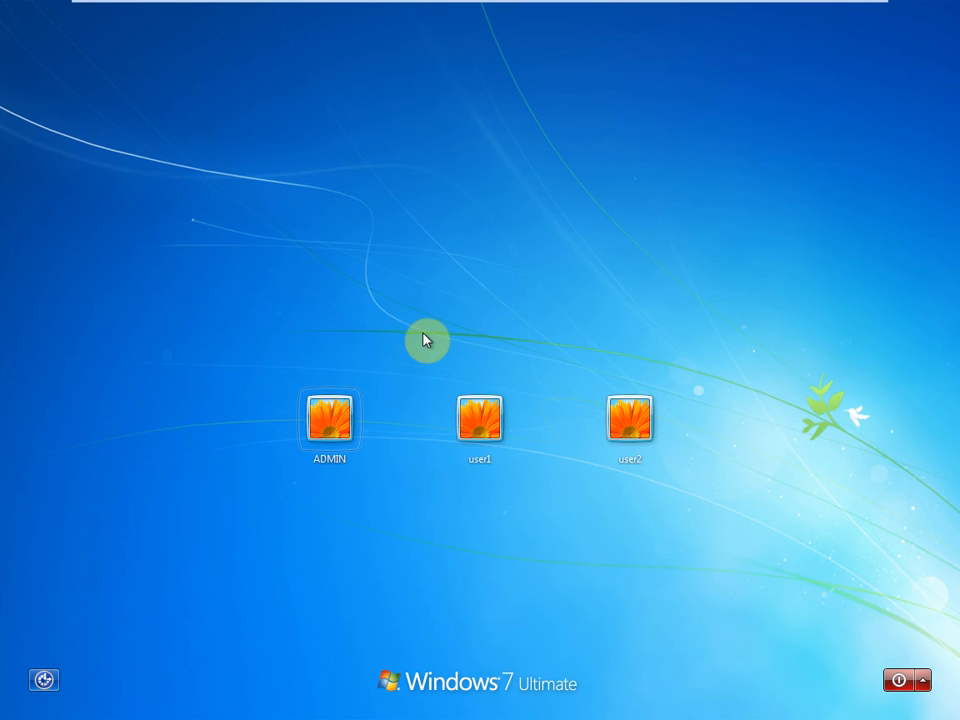
click(332, 414)
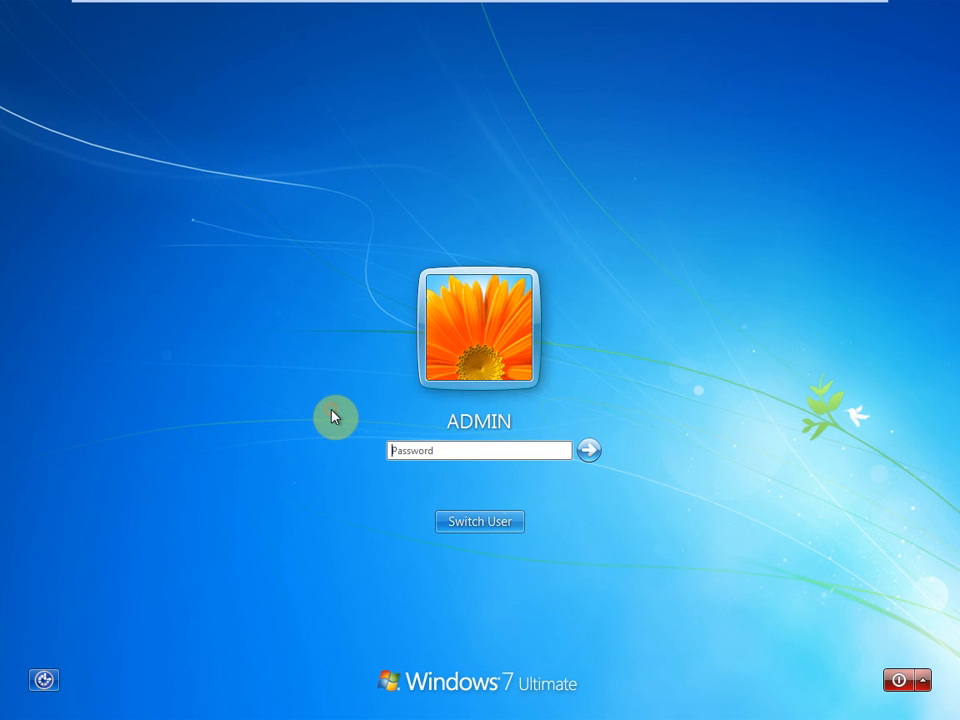
text(***)
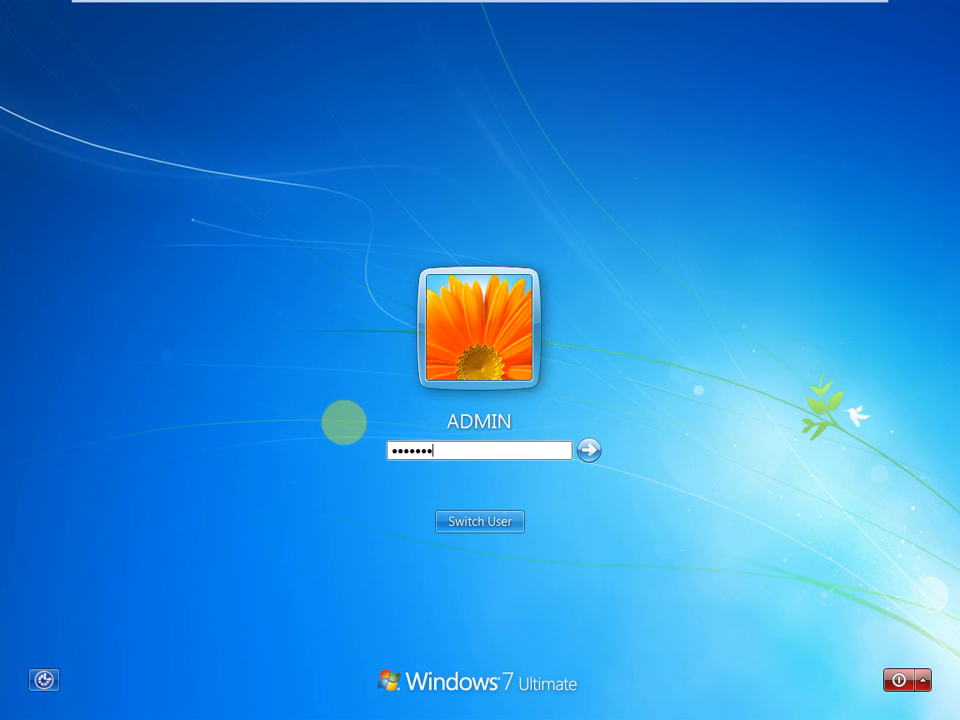
key(Return)
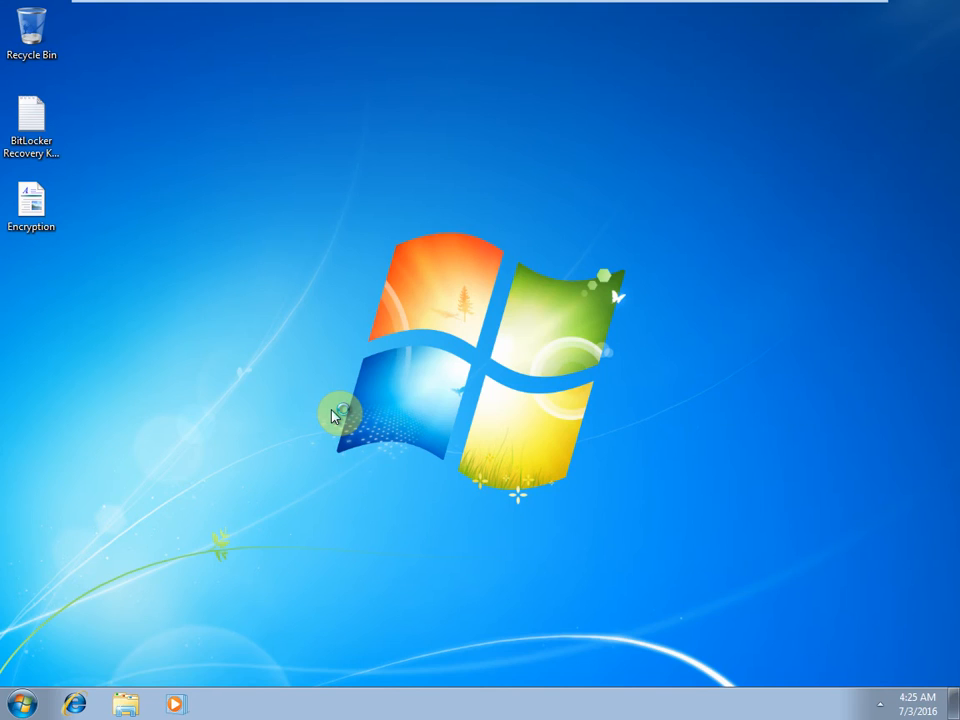
Open Local Disk (F:) and choose to type its recovery key manually.
key(super+e)
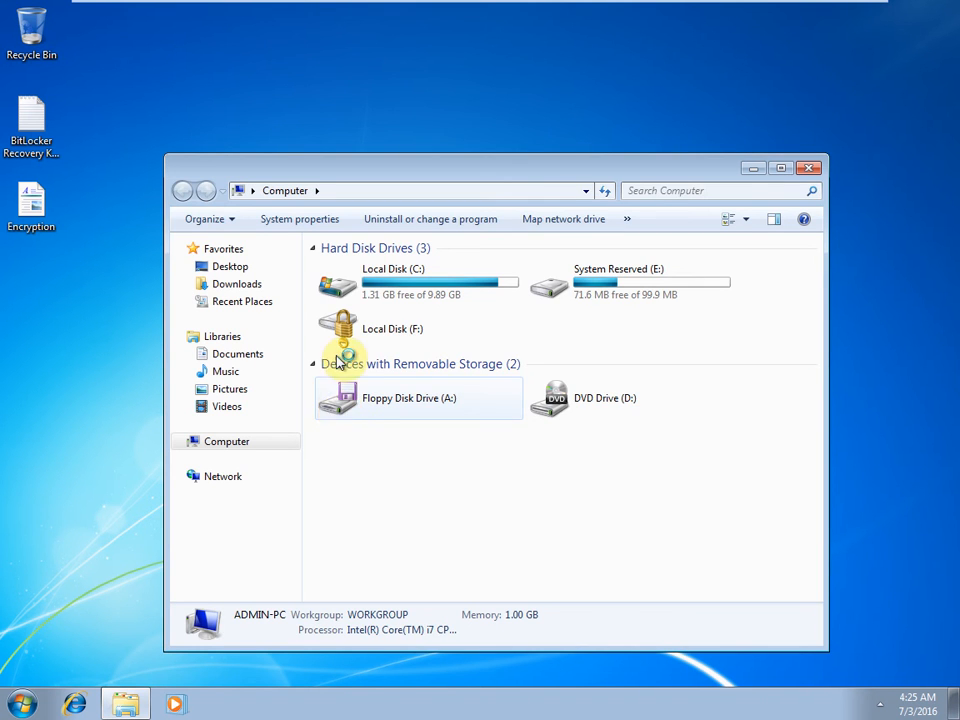
double_click(370, 338)
click(362, 282)
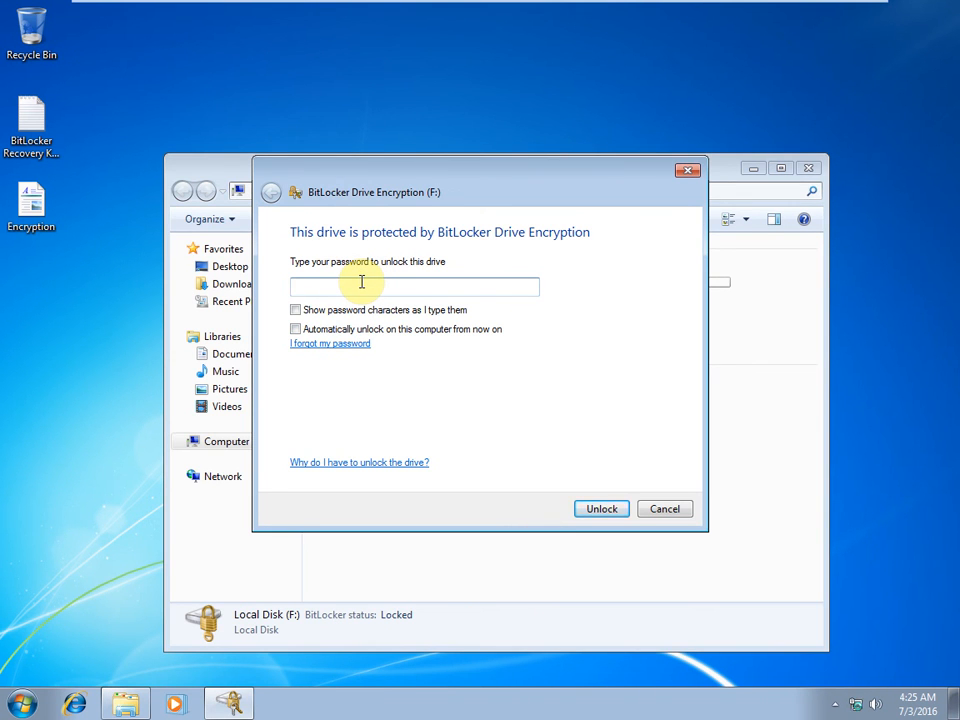
click(330, 345)
click(378, 424)
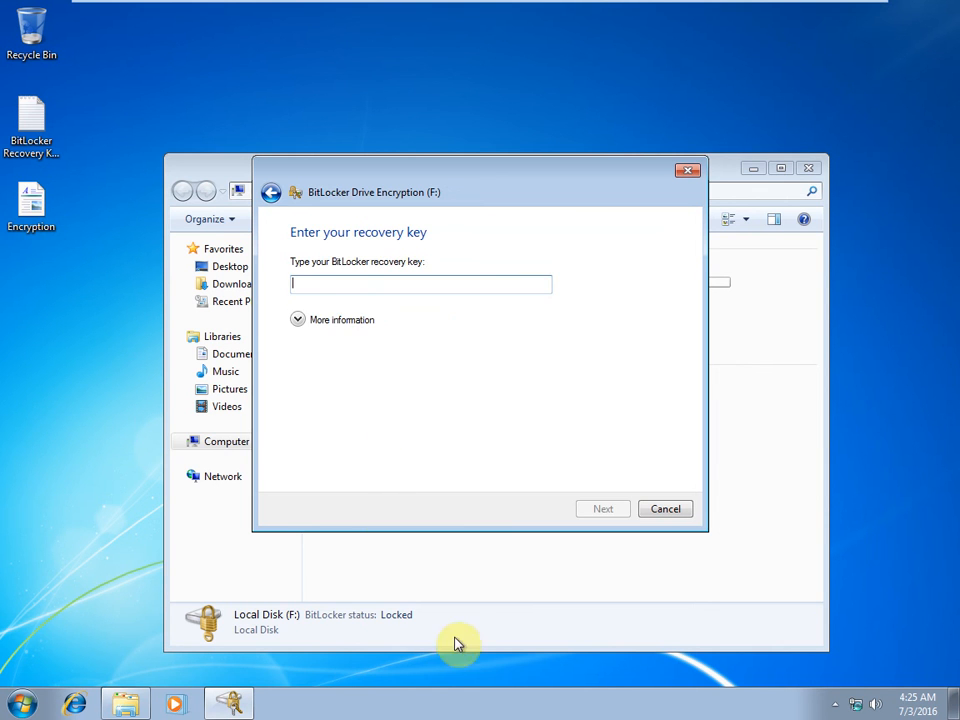
Copy the key from the Recovery Key file, paste it to unlock F:, and view Manage BitLocker.
click(34, 150)
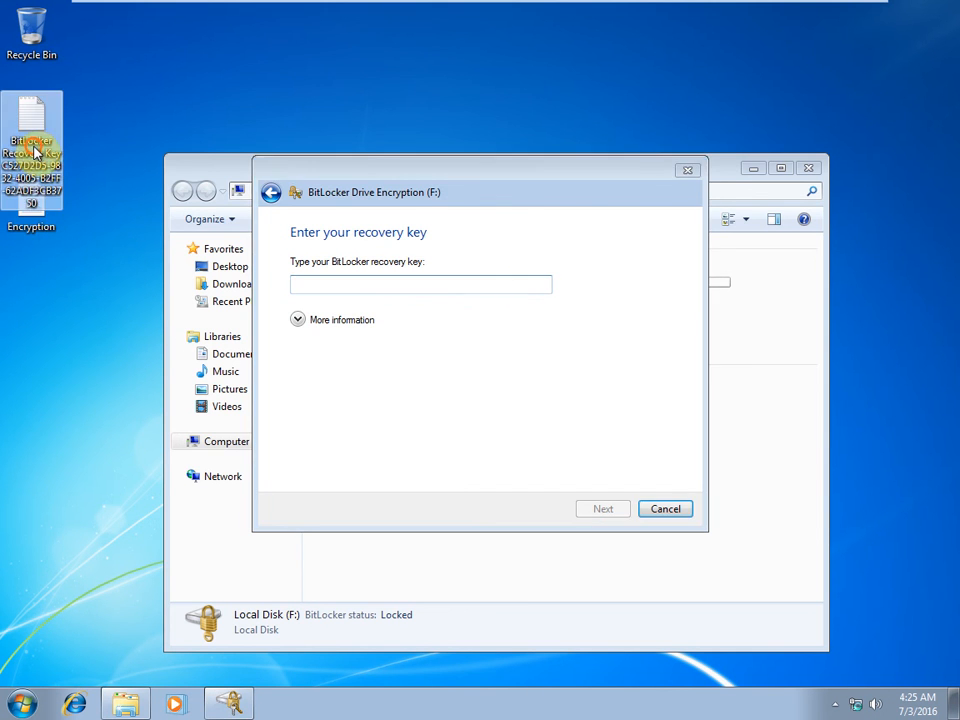
double_click(34, 150)
drag(401, 159, 22, 160)
key(ctrl+c)
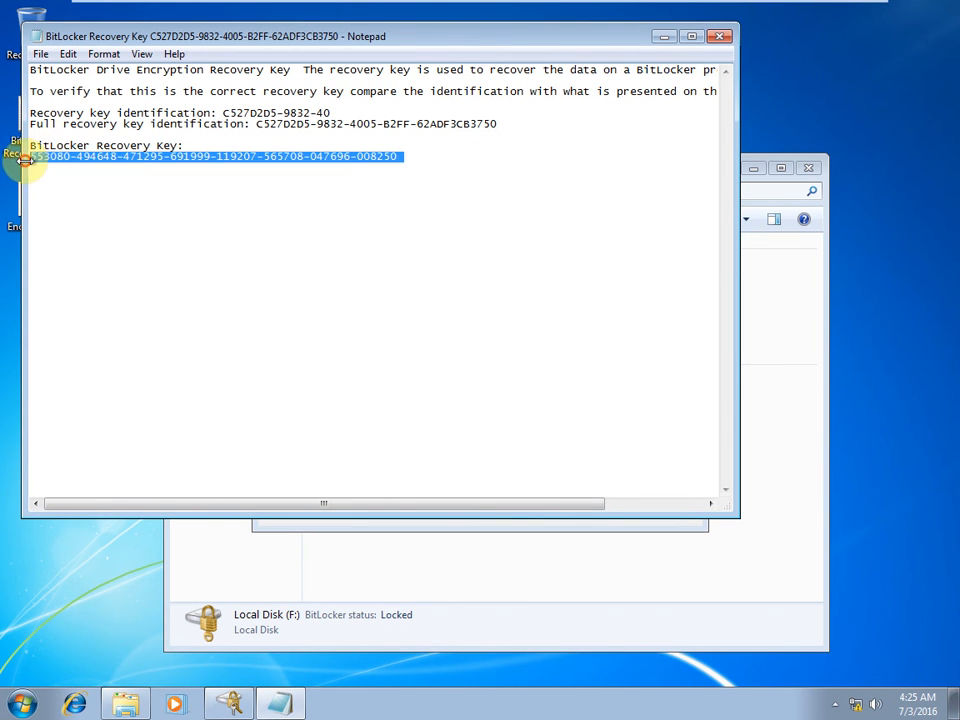
click(664, 36)
click(363, 283)
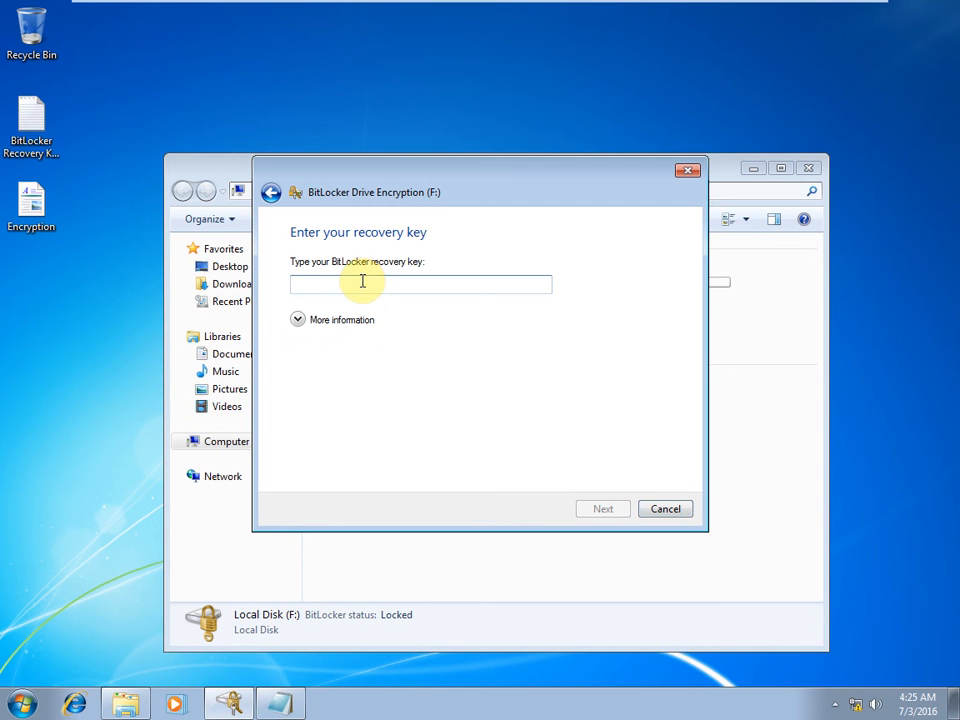
key(ctrl+v)
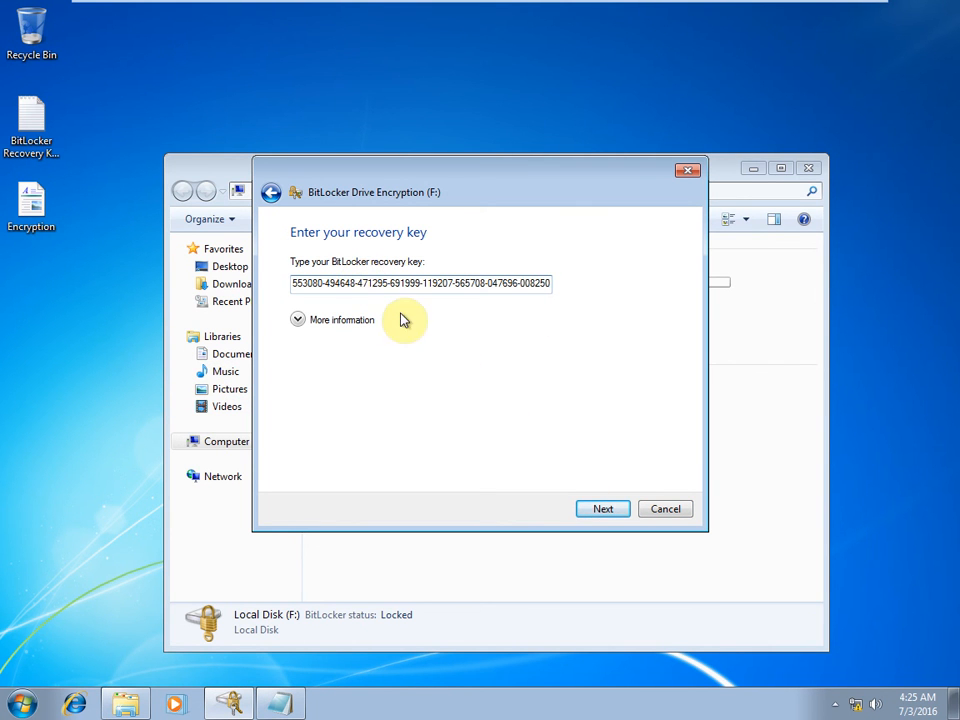
click(603, 511)
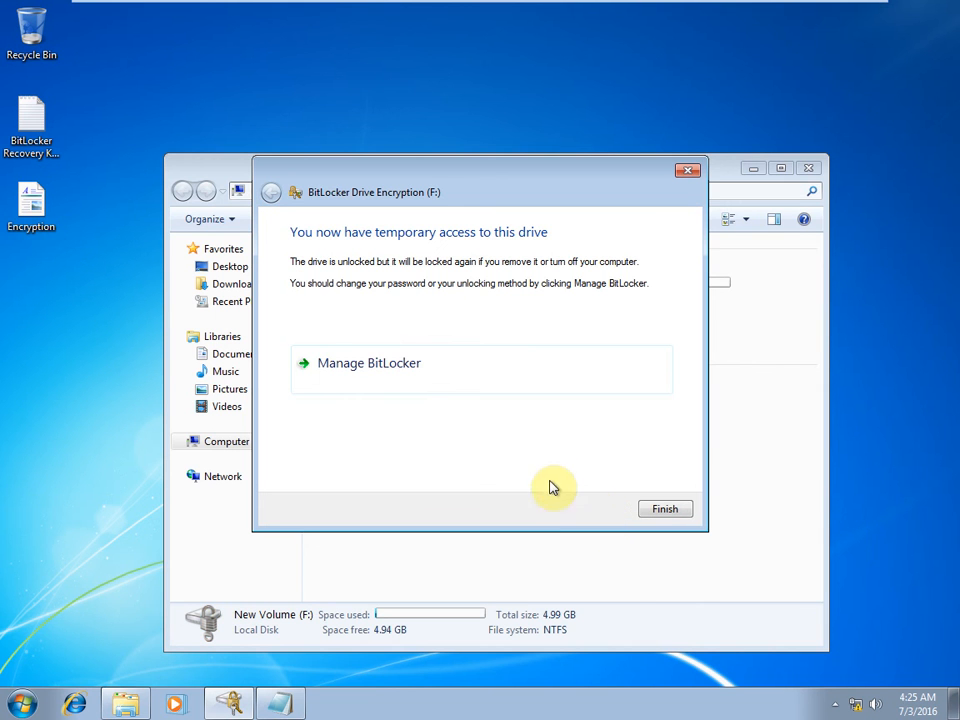
click(398, 373)
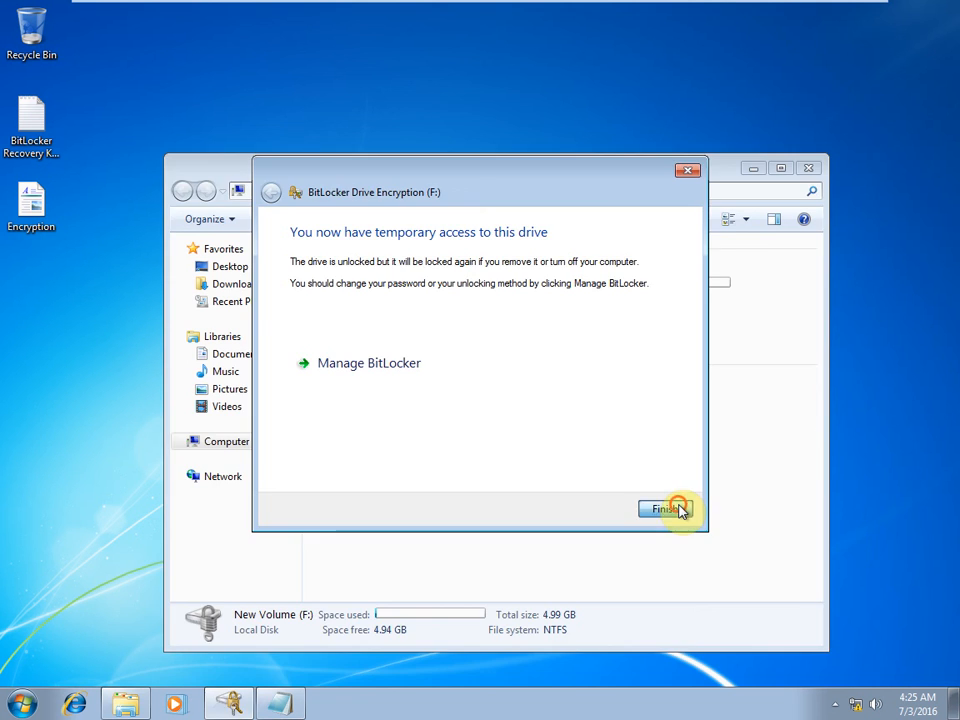
Open Data > User1 > New Text Document on F: and get access denied.
click(677, 508)
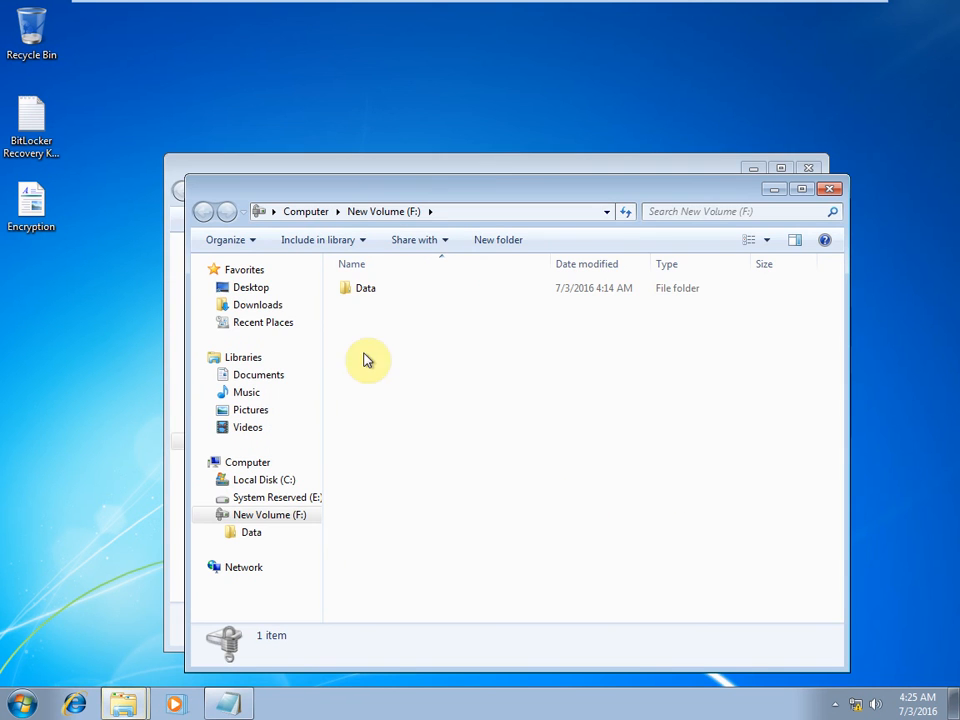
click(384, 290)
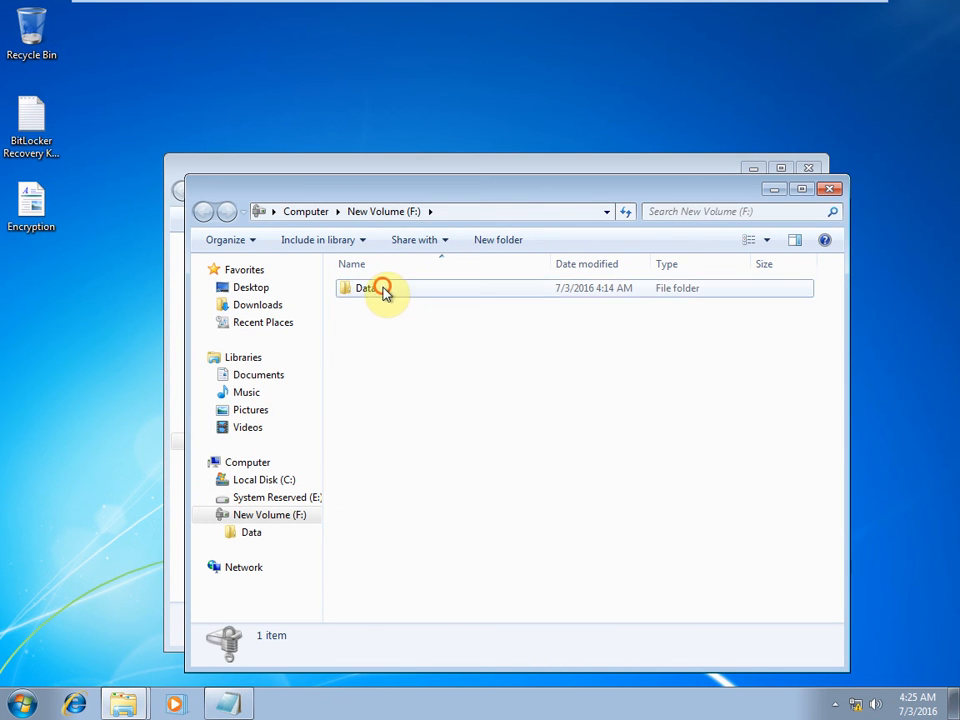
double_click(384, 290)
double_click(377, 286)
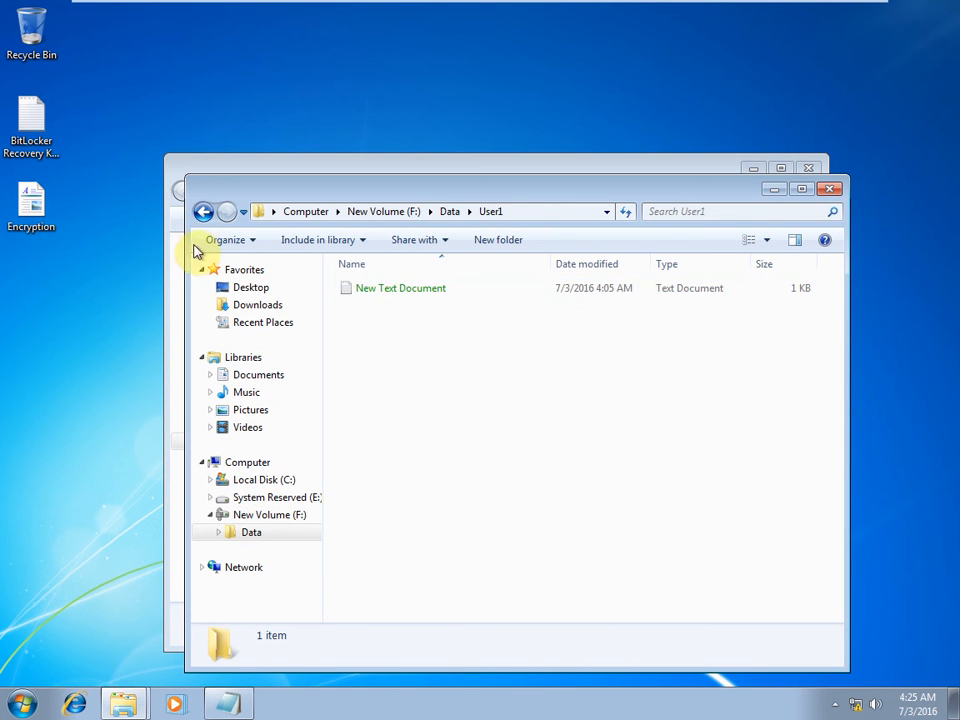
click(385, 300)
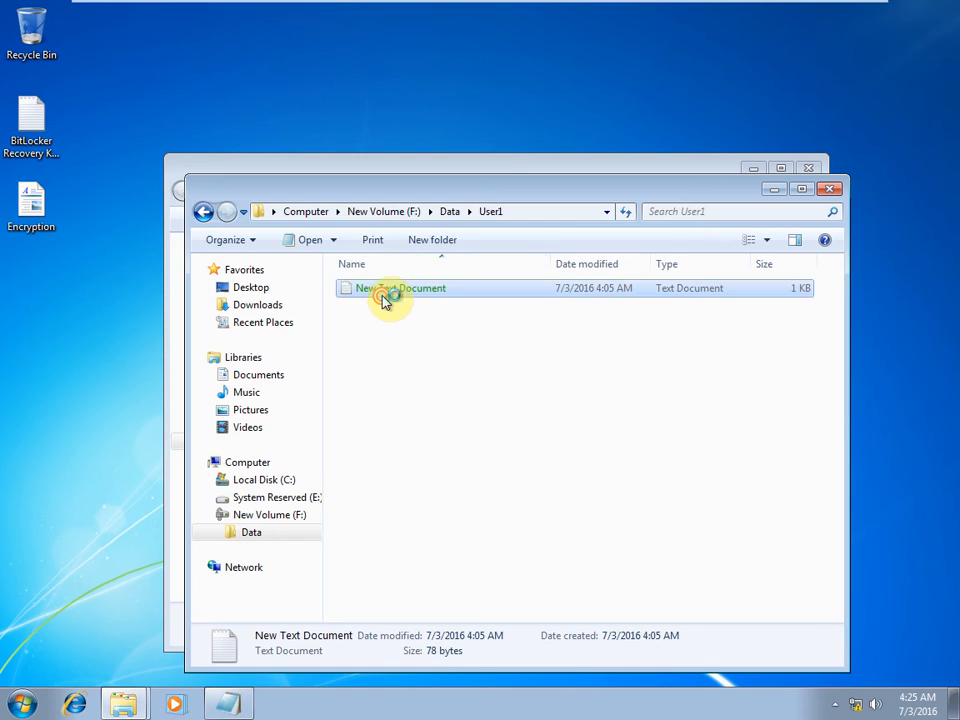
double_click(385, 300)
click(524, 414)
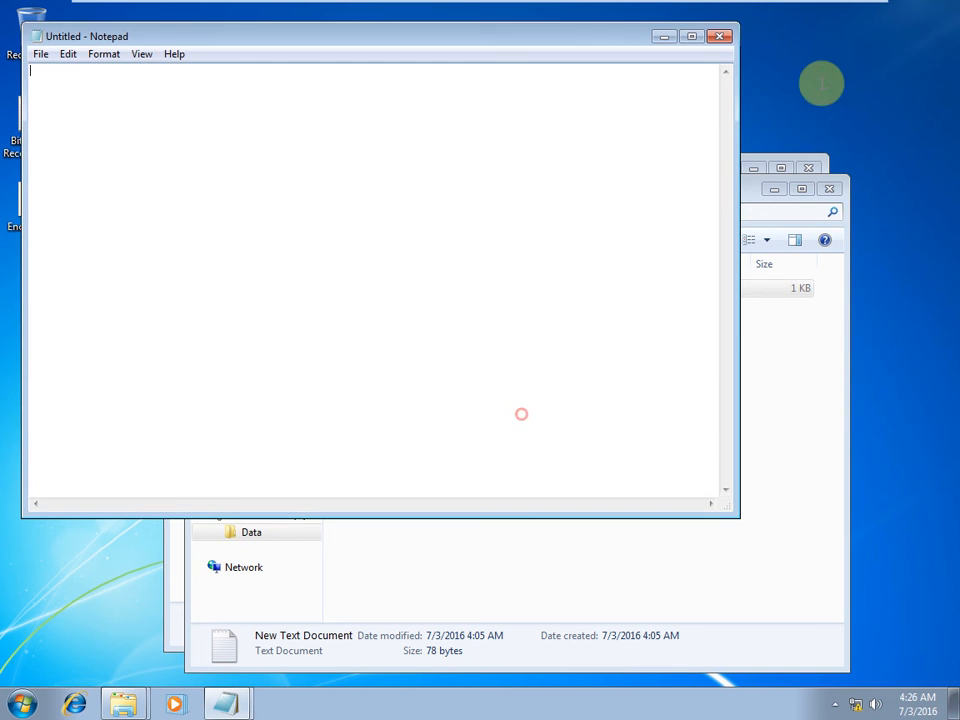
click(709, 40)
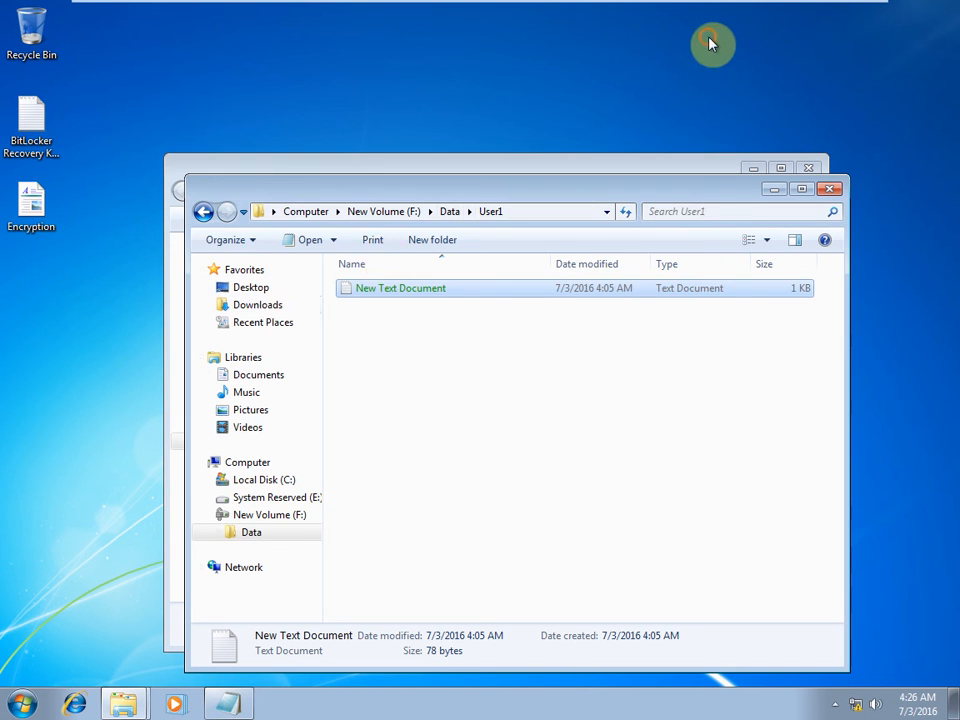
Open and read User2's New Text Document, then close it and its folder.
click(203, 212)
double_click(364, 308)
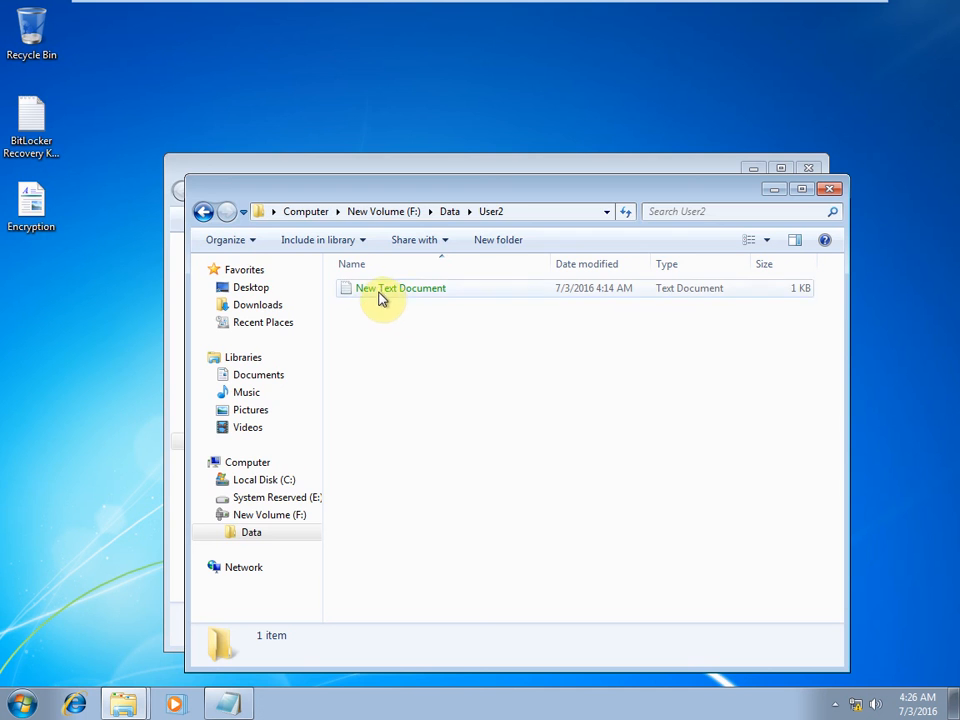
double_click(382, 300)
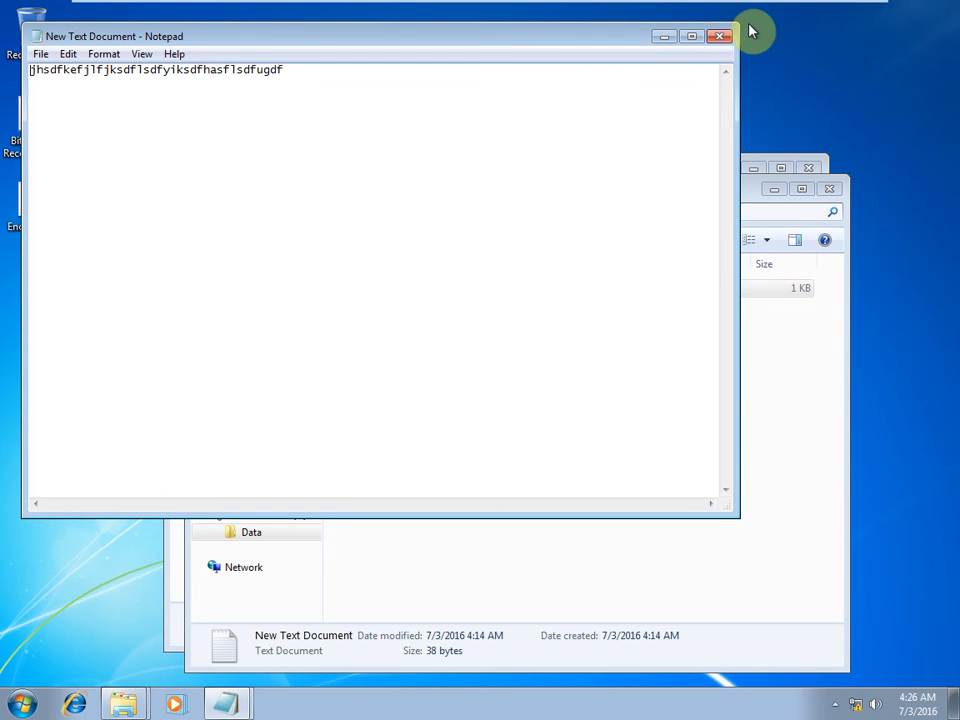
click(718, 36)
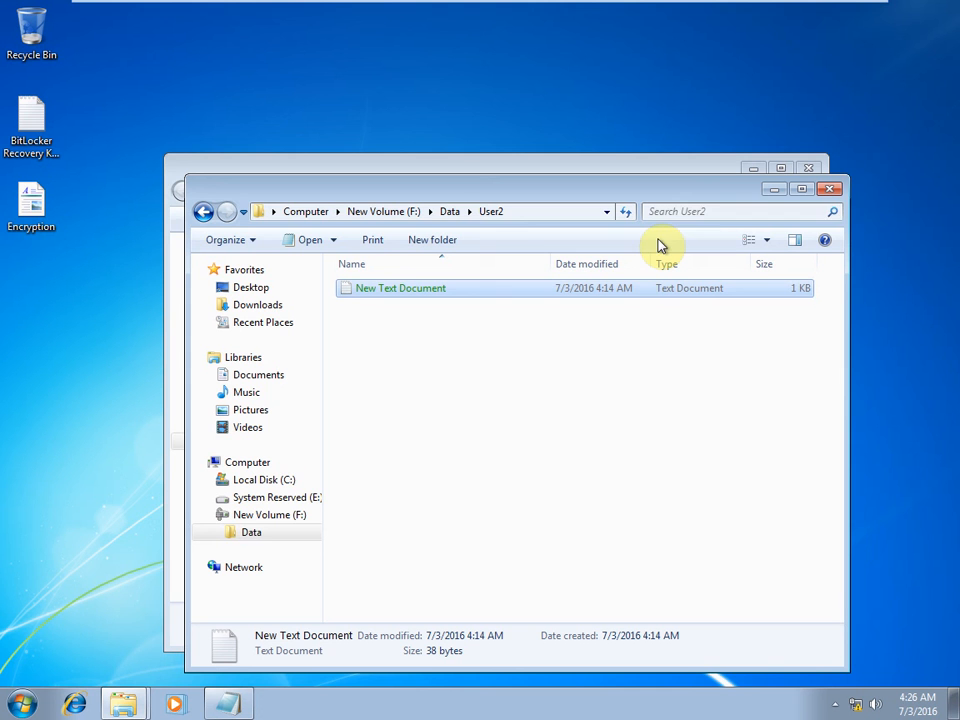
click(834, 190)
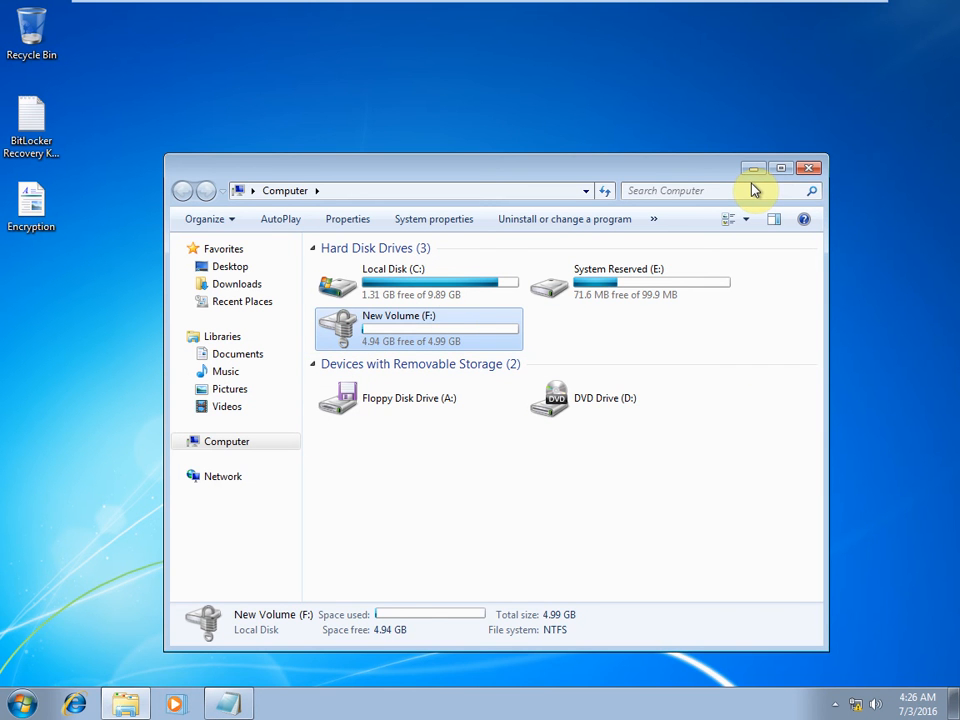
Close Computer and restart Windows with the 'shutdown /r /t 0' Run command.
click(810, 169)
key(super+r)
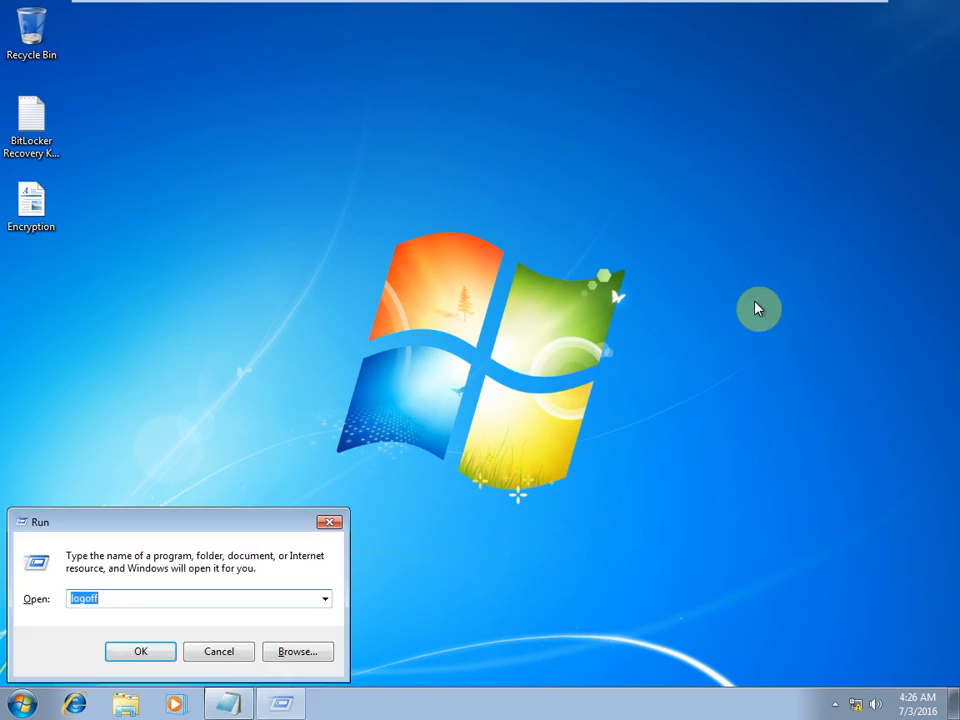
text(sh)
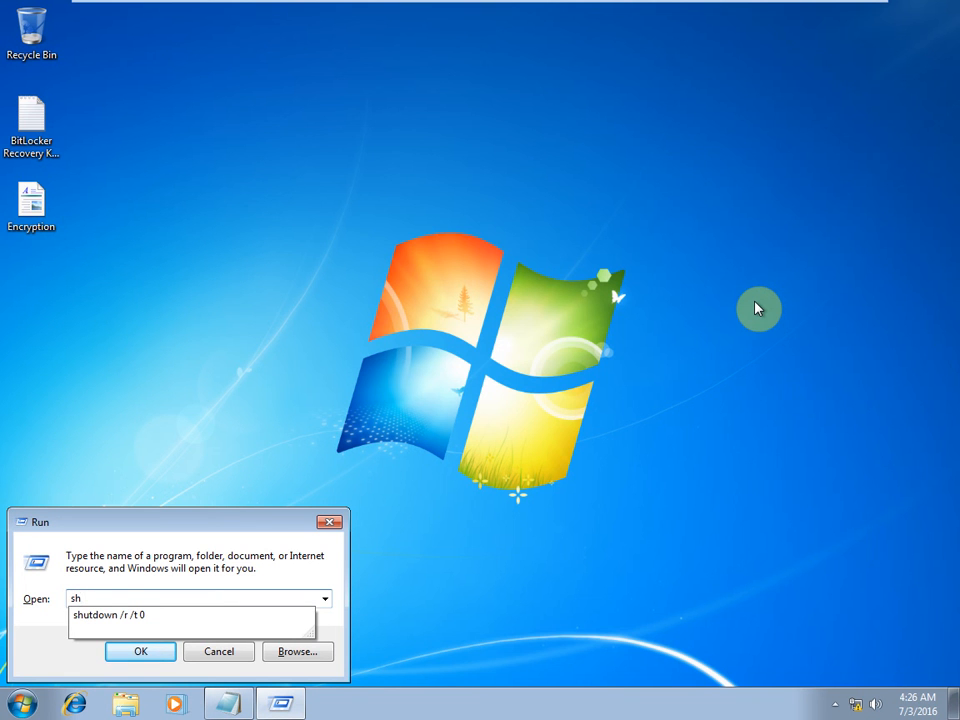
key(Down)
key(Return)
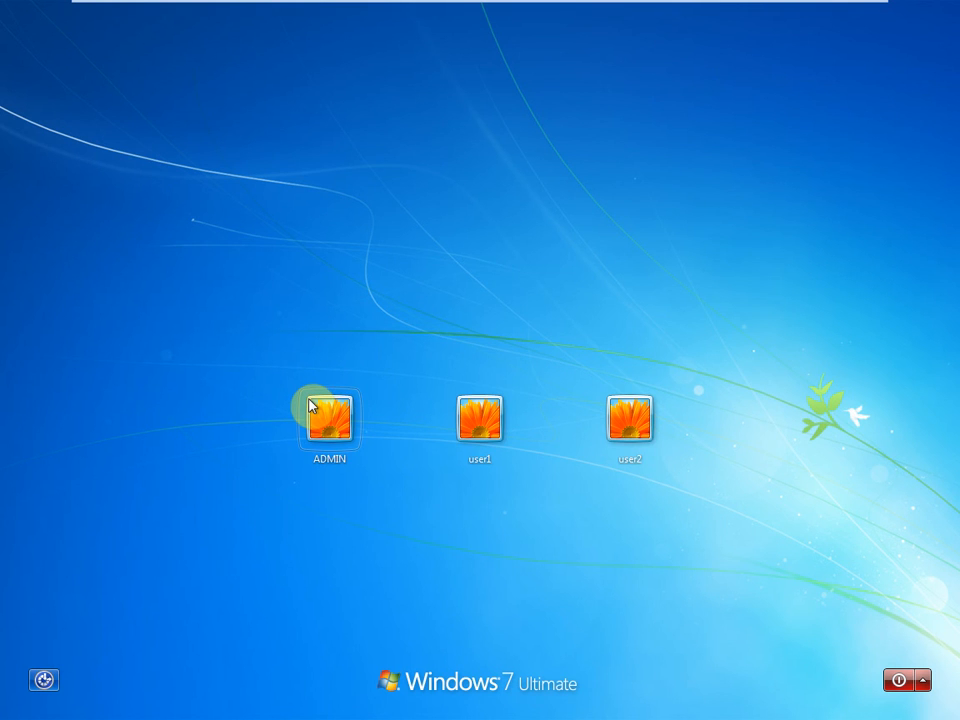
Sign in to the ADMIN account with its password.
click(328, 416)
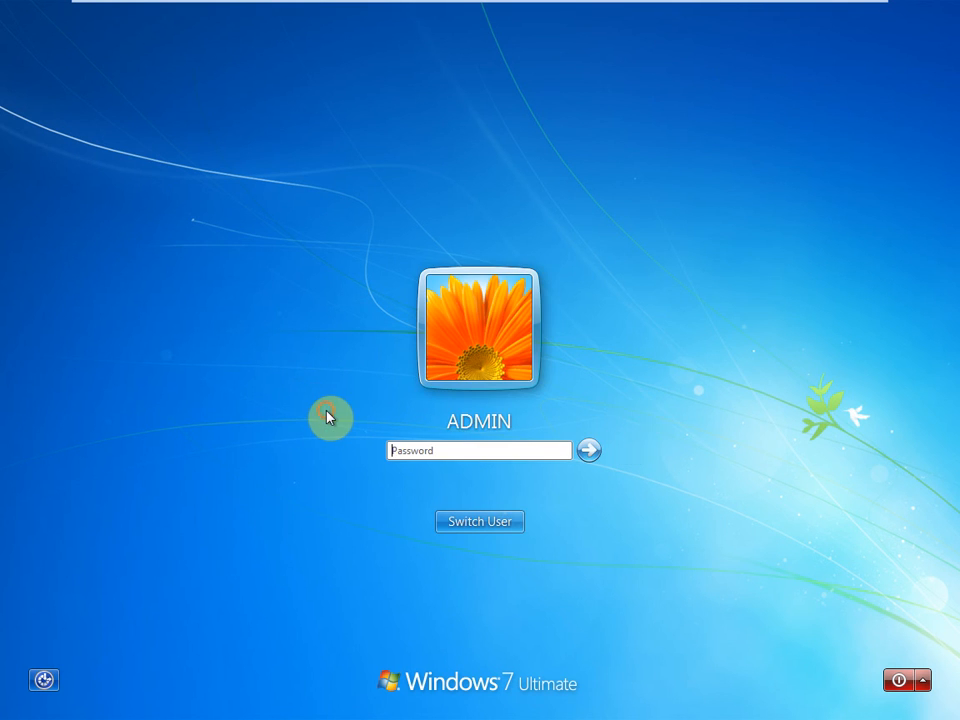
text(12)
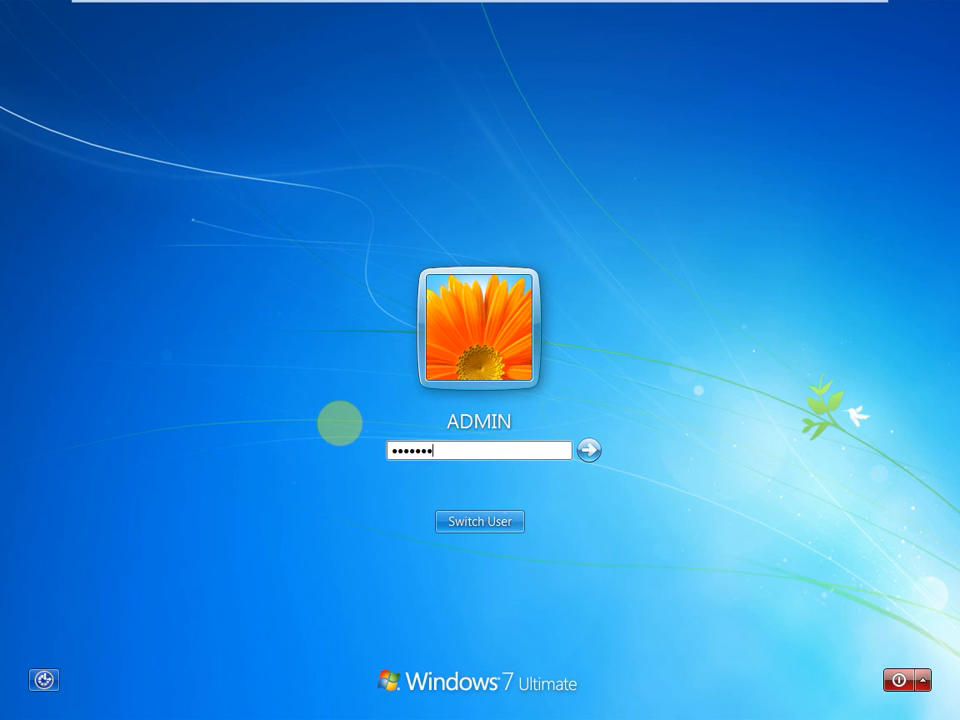
key(Return)
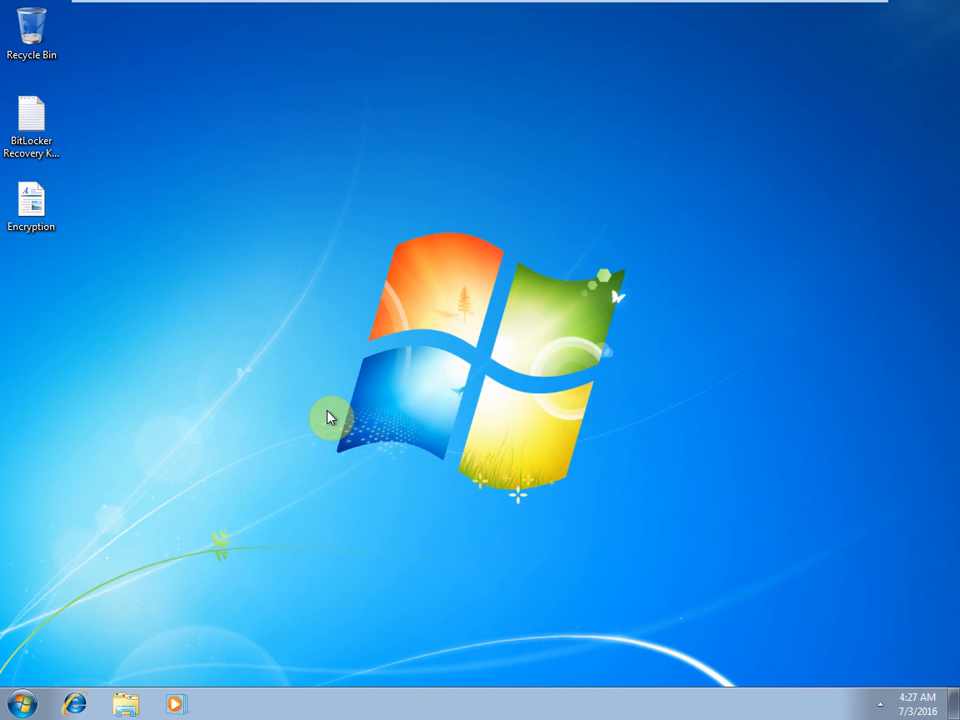
Unlock Local Disk (F:) with its BitLocker password, then close the drive window.
key(super+e)
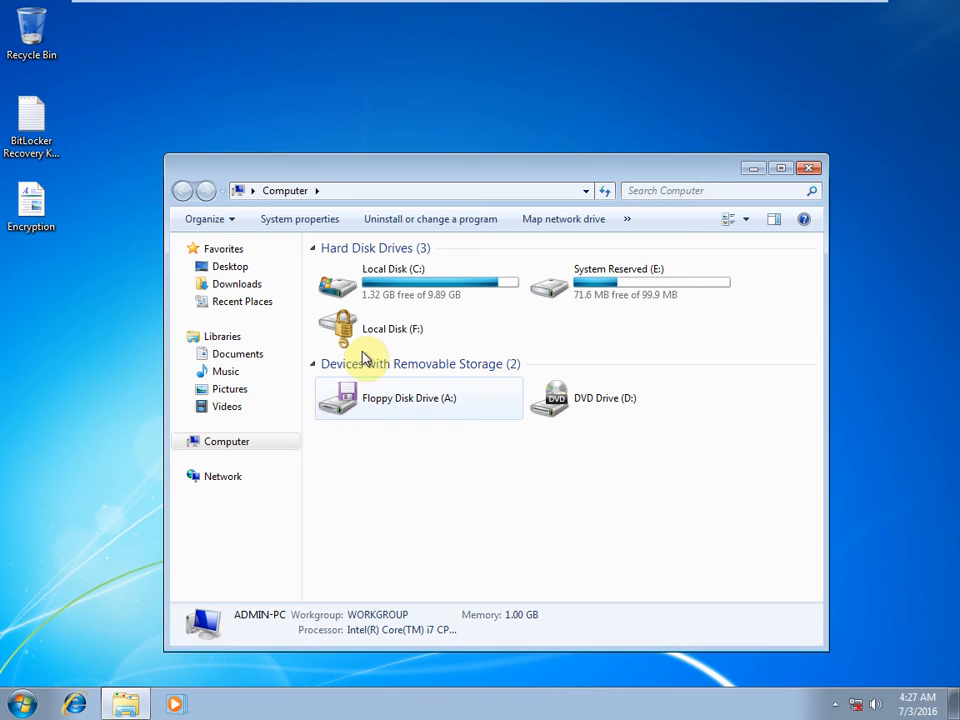
double_click(386, 330)
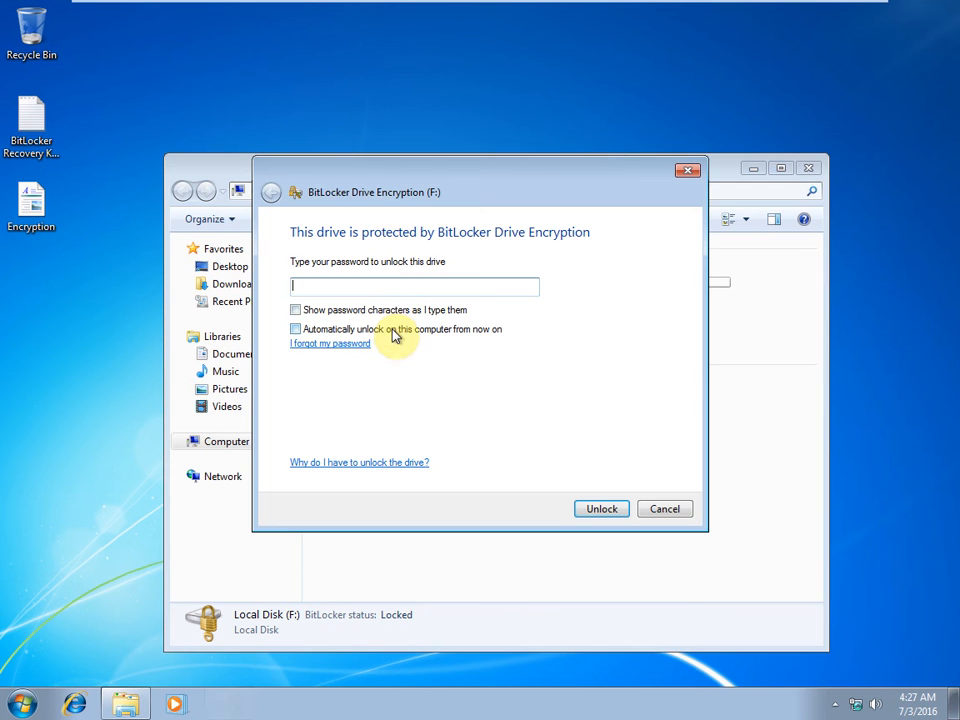
text(•••)
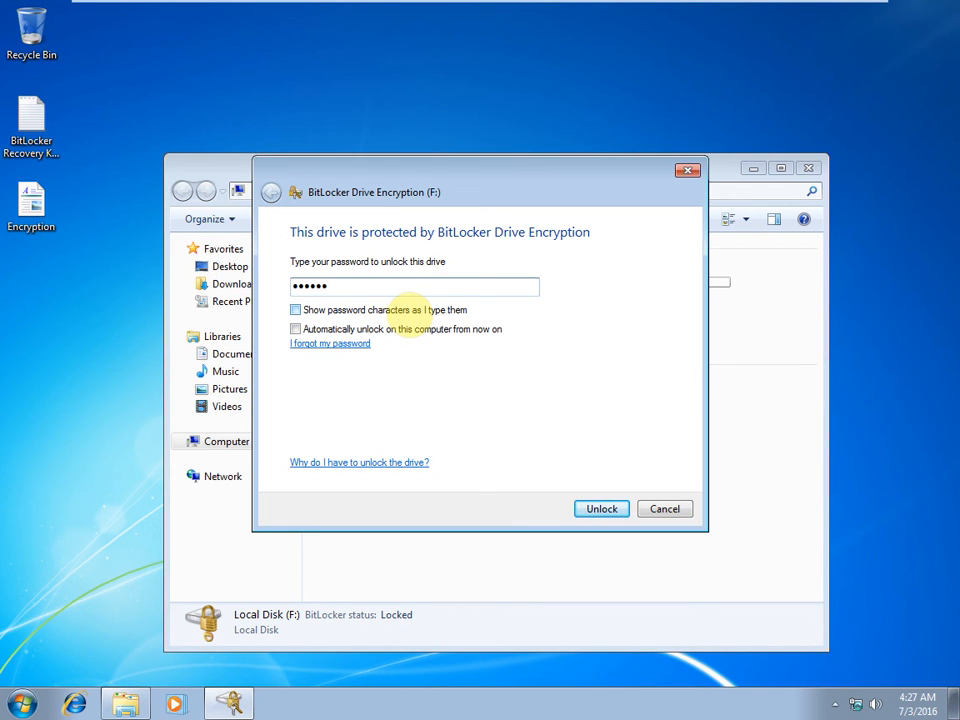
text(••••••)
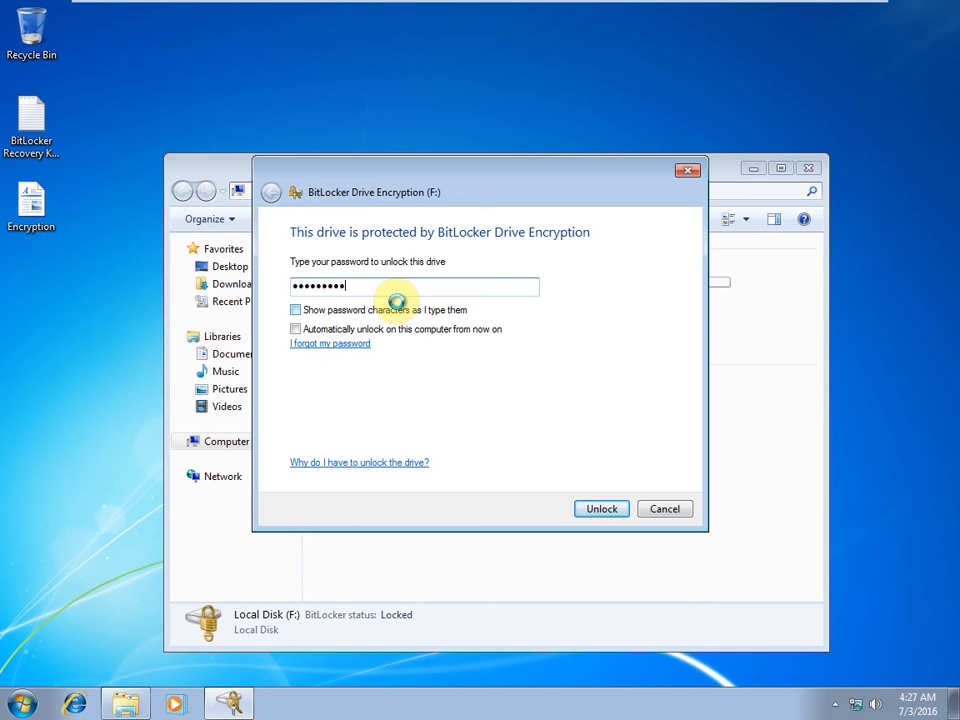
key(Return)
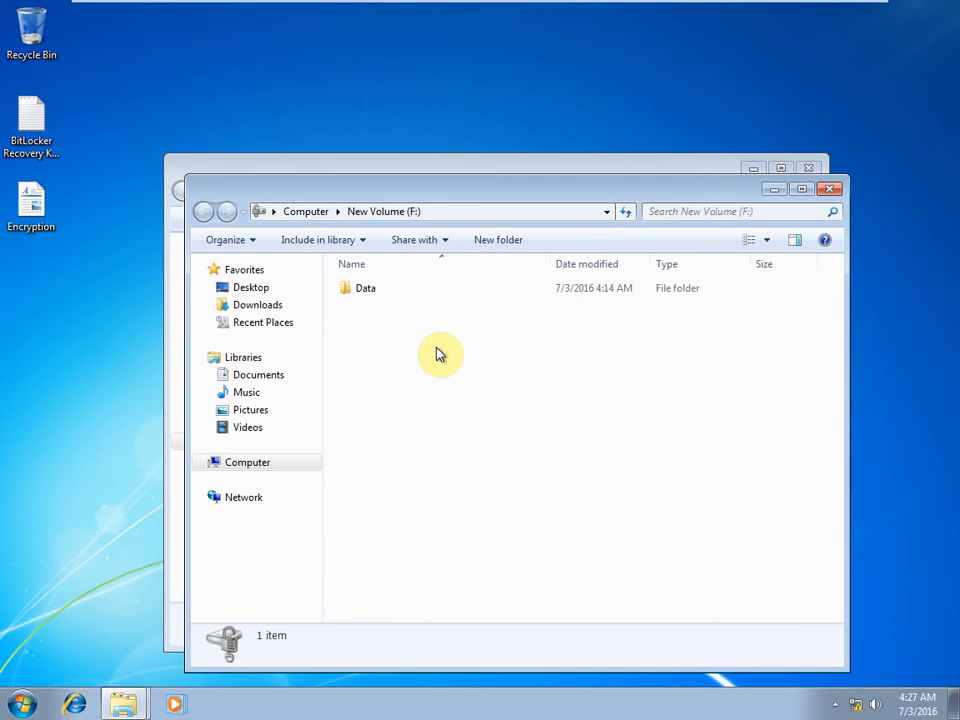
click(838, 187)
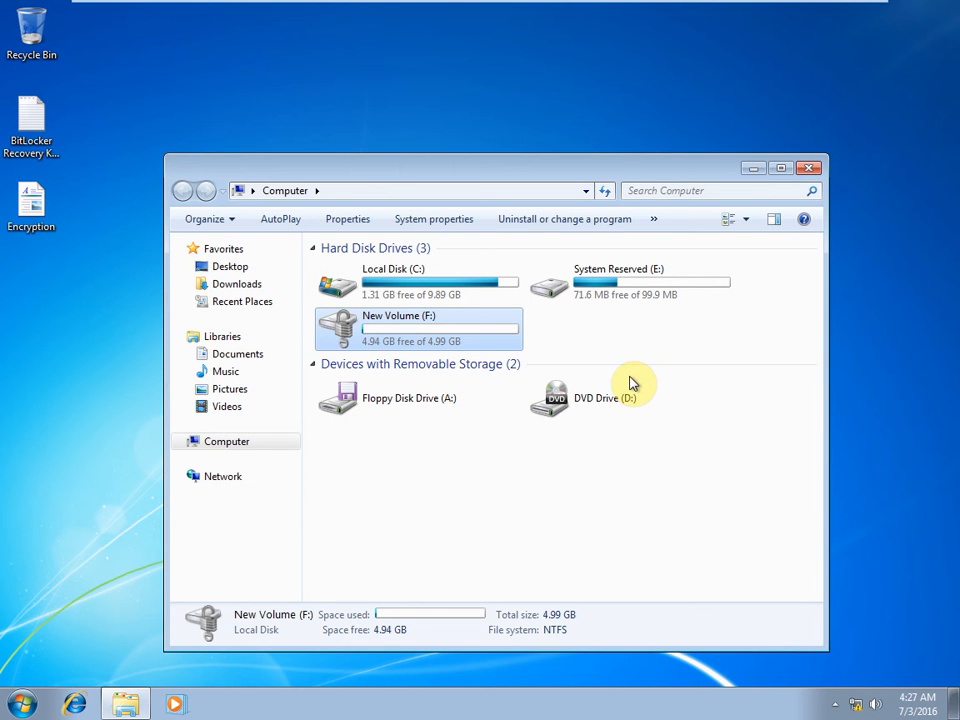
Open the desktop Encryption document in WordPad and maximize the window.
click(12, 216)
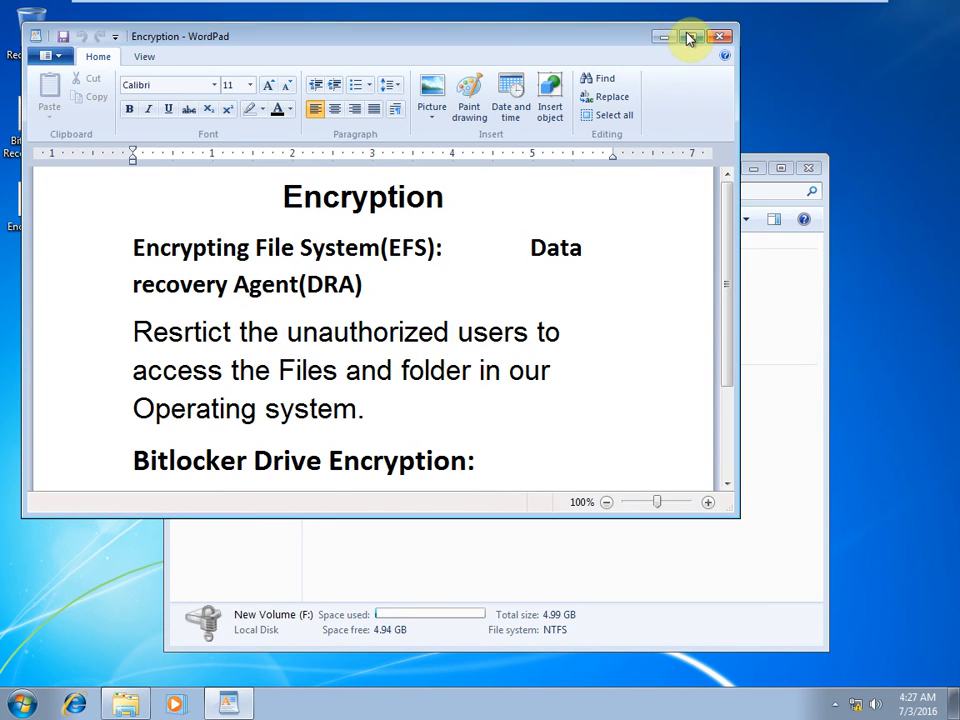
click(691, 36)
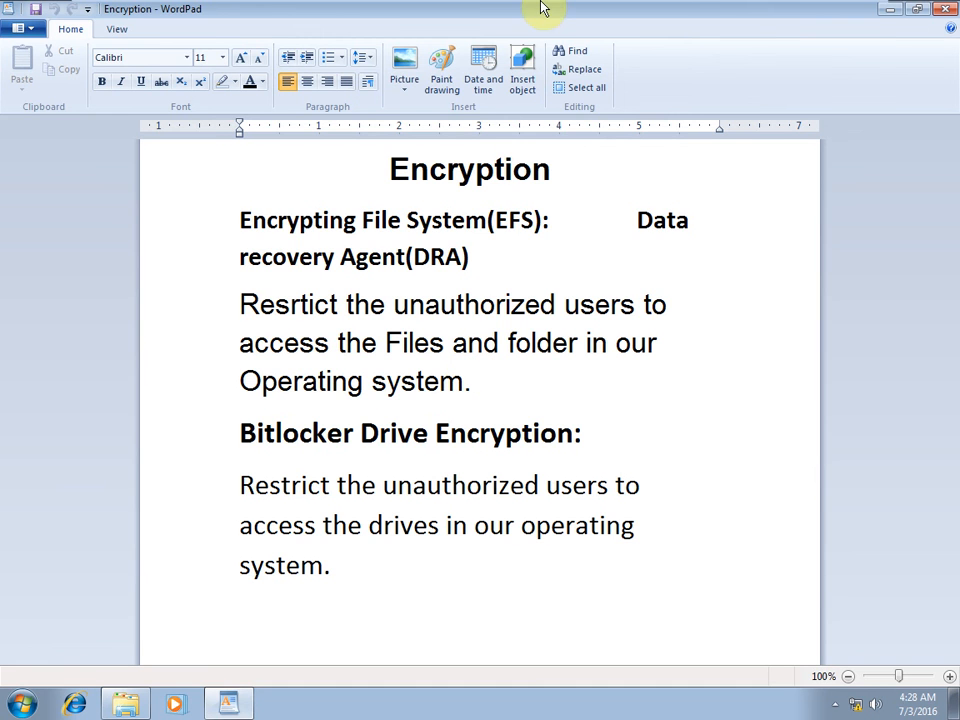
mouse_move(545, 7)
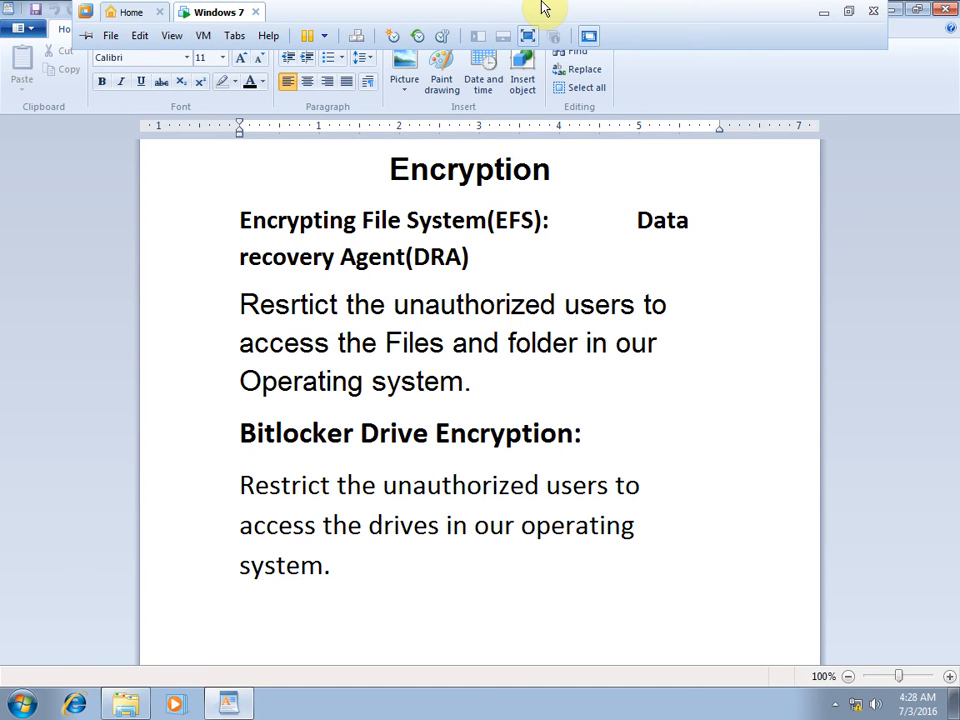